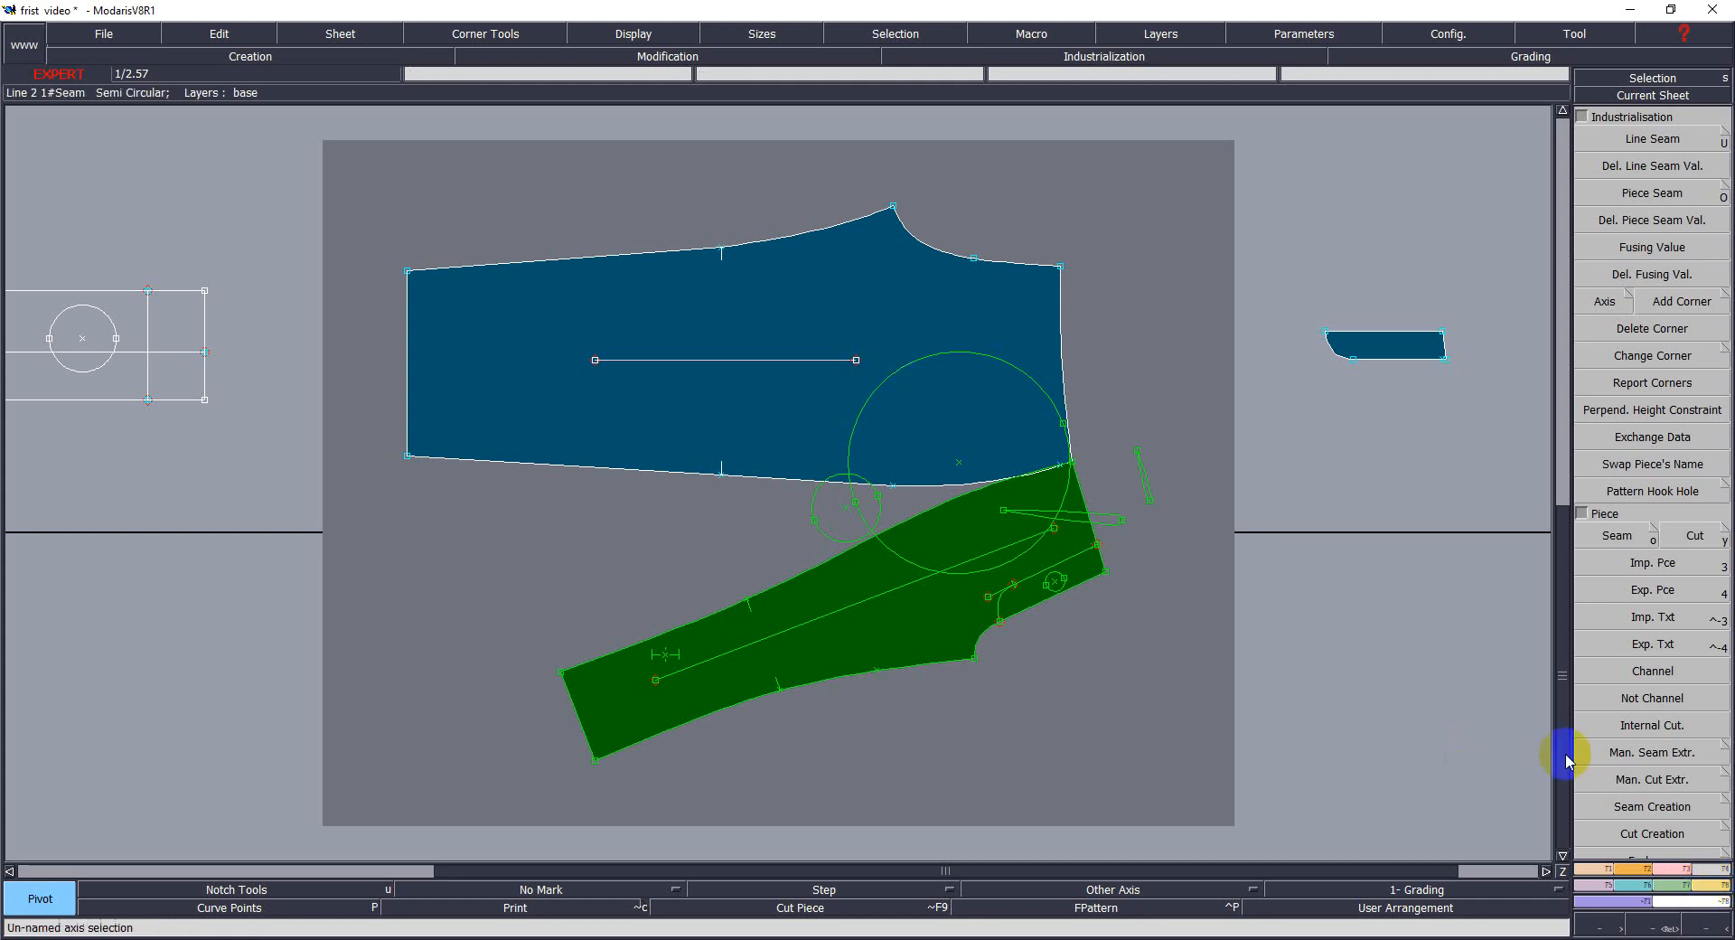
Divorce the tilted green trouser piece from the blue trouser piece and rearrange all sheets on the desk.
click(1595, 899)
click(1594, 896)
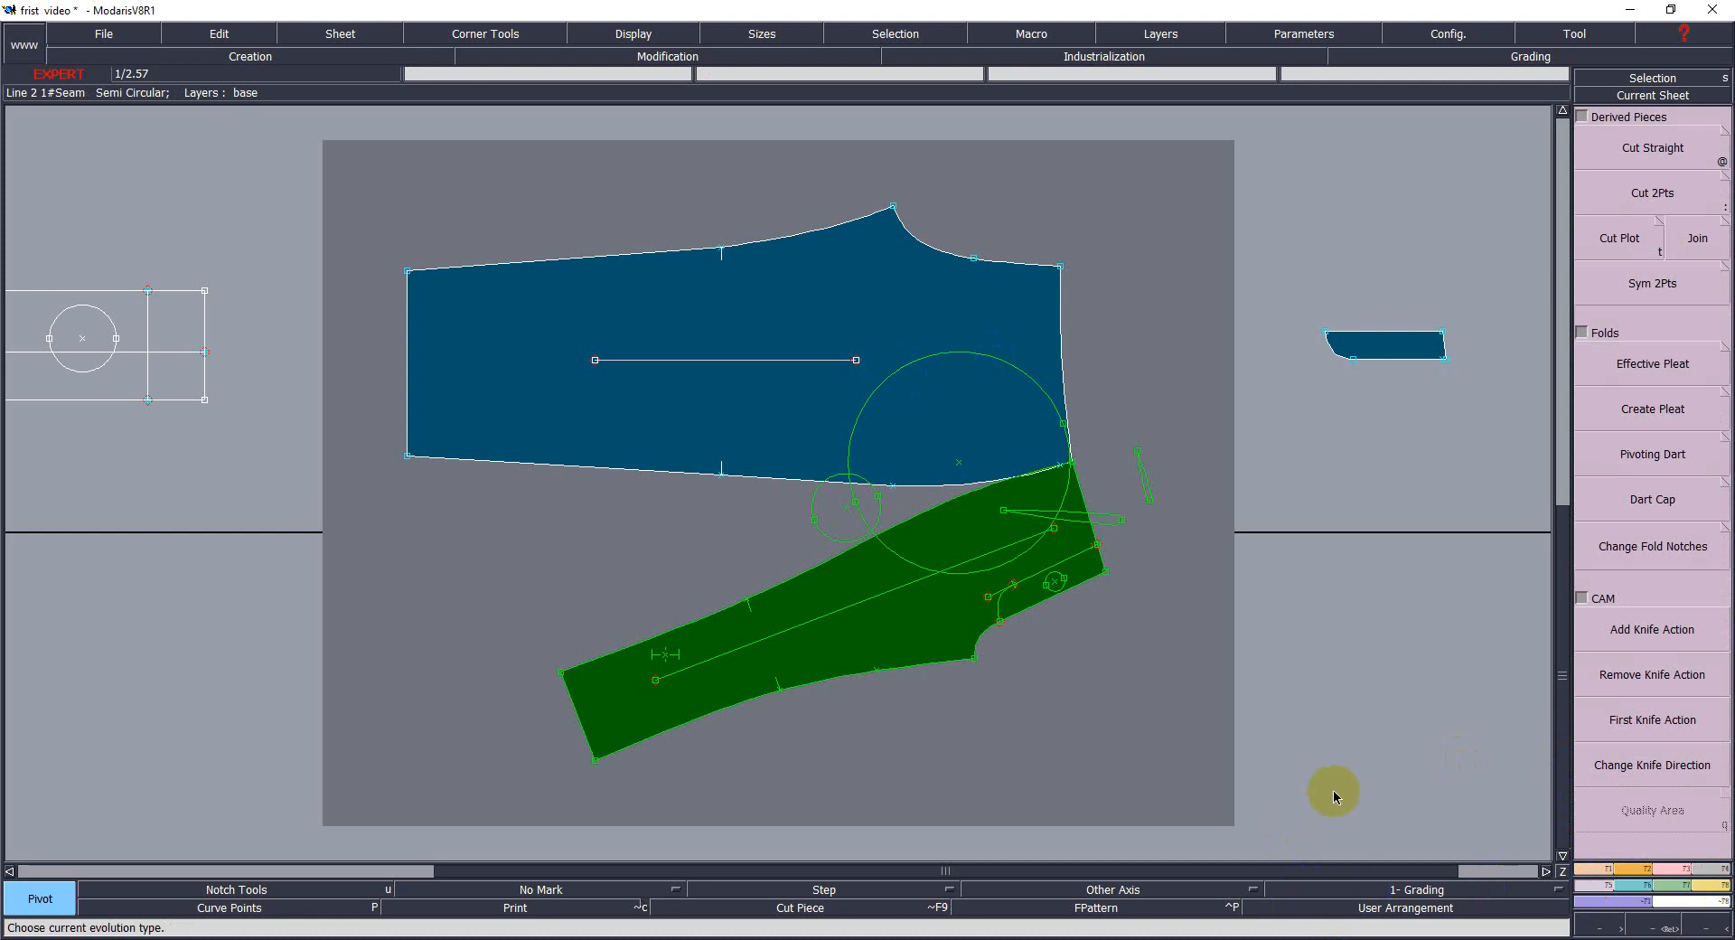
click(602, 664)
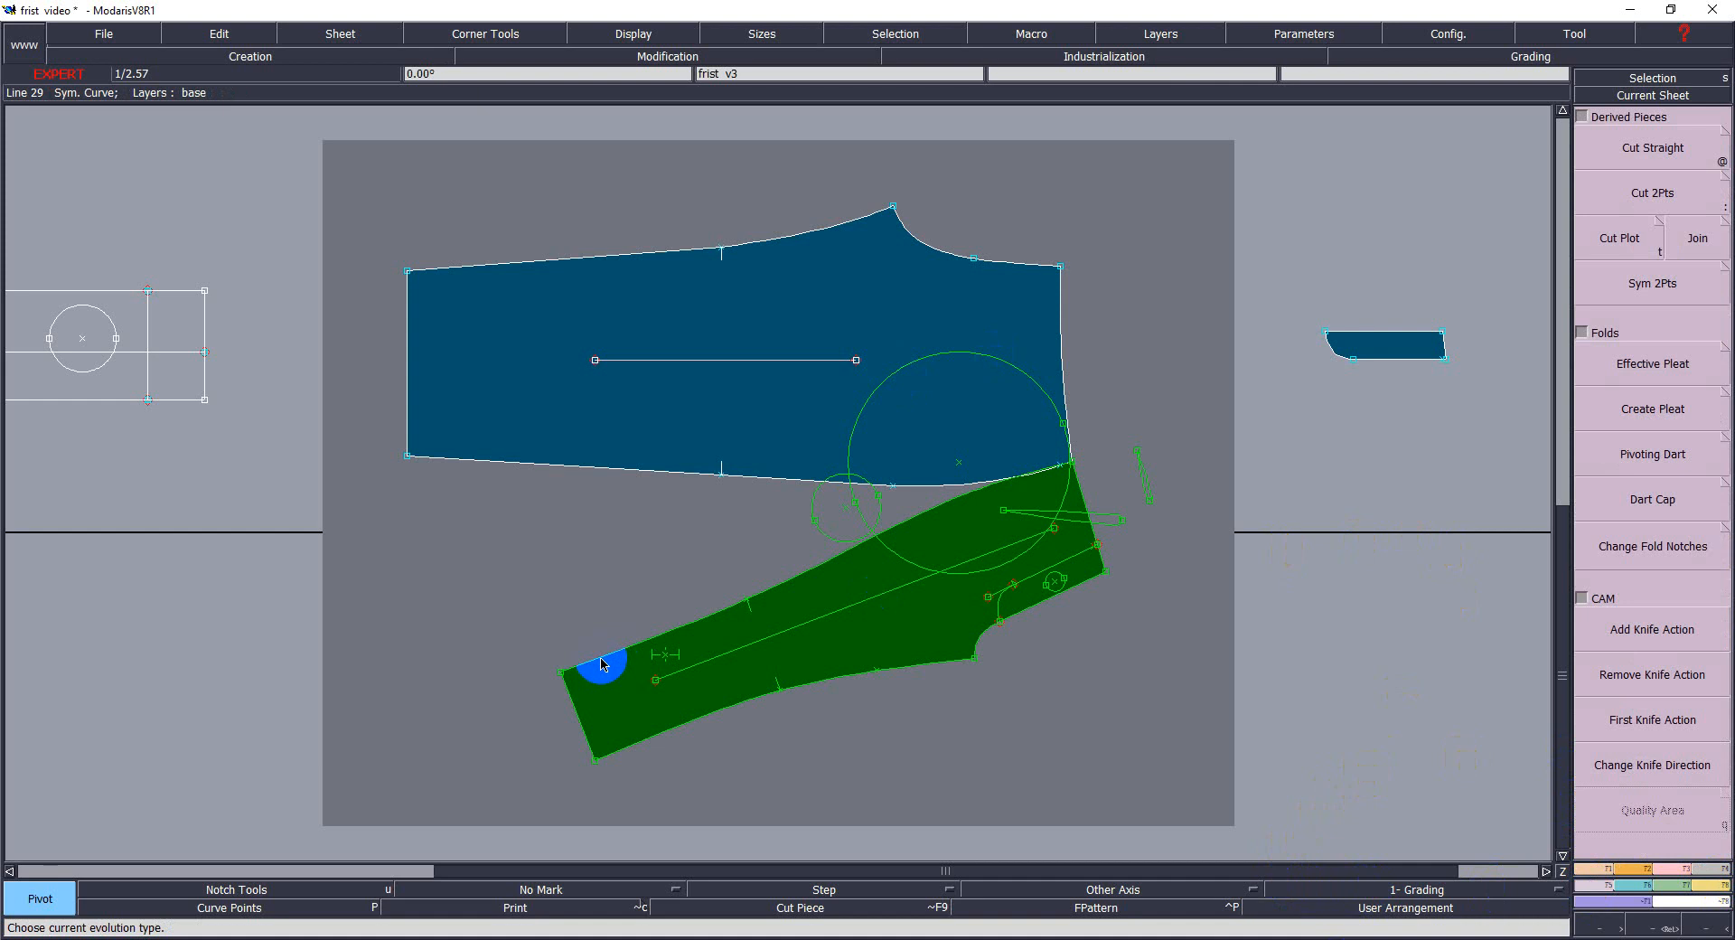
drag(603, 664, 877, 624)
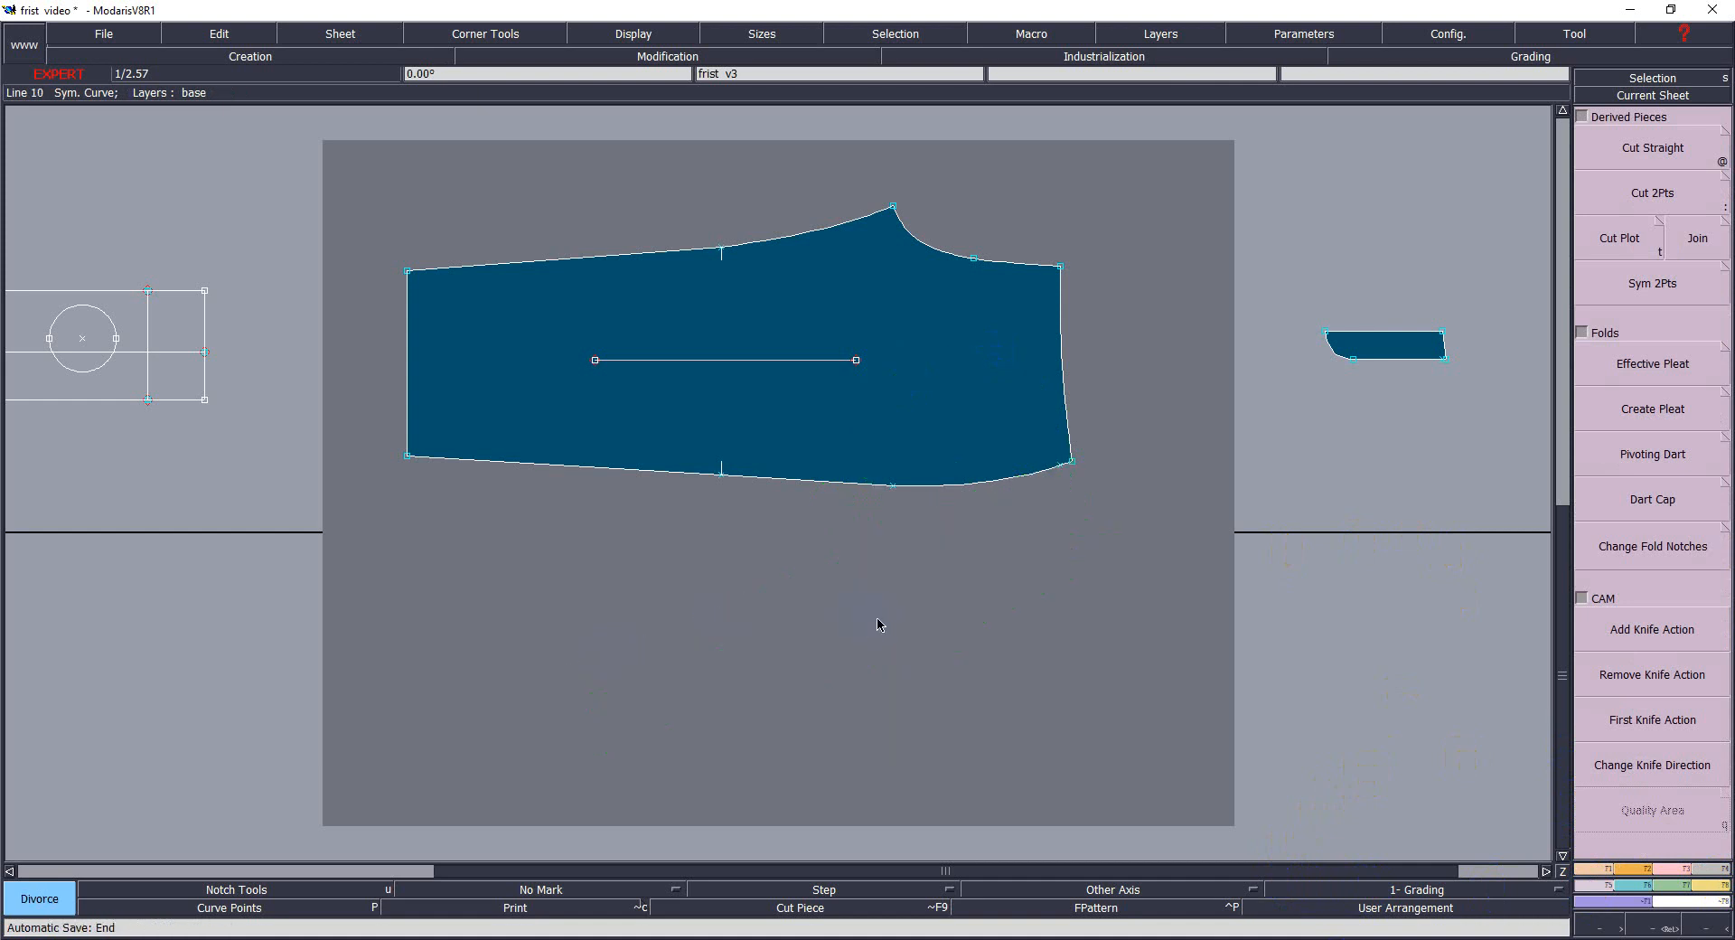
key(j)
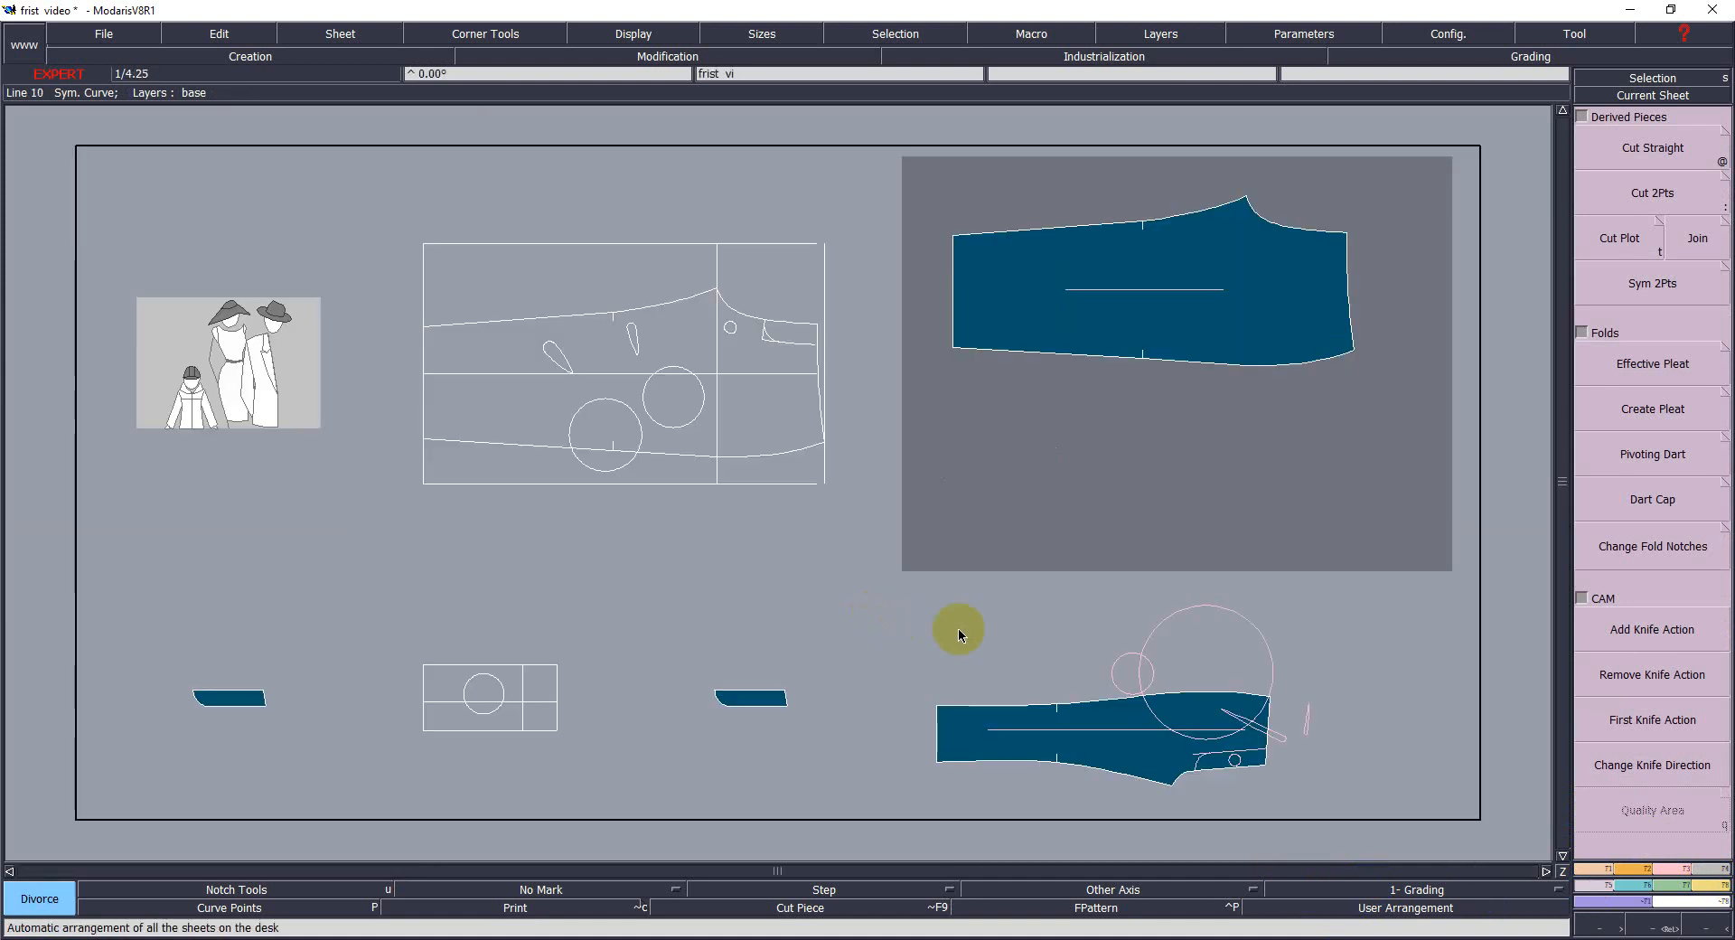
key(z)
click(1307, 322)
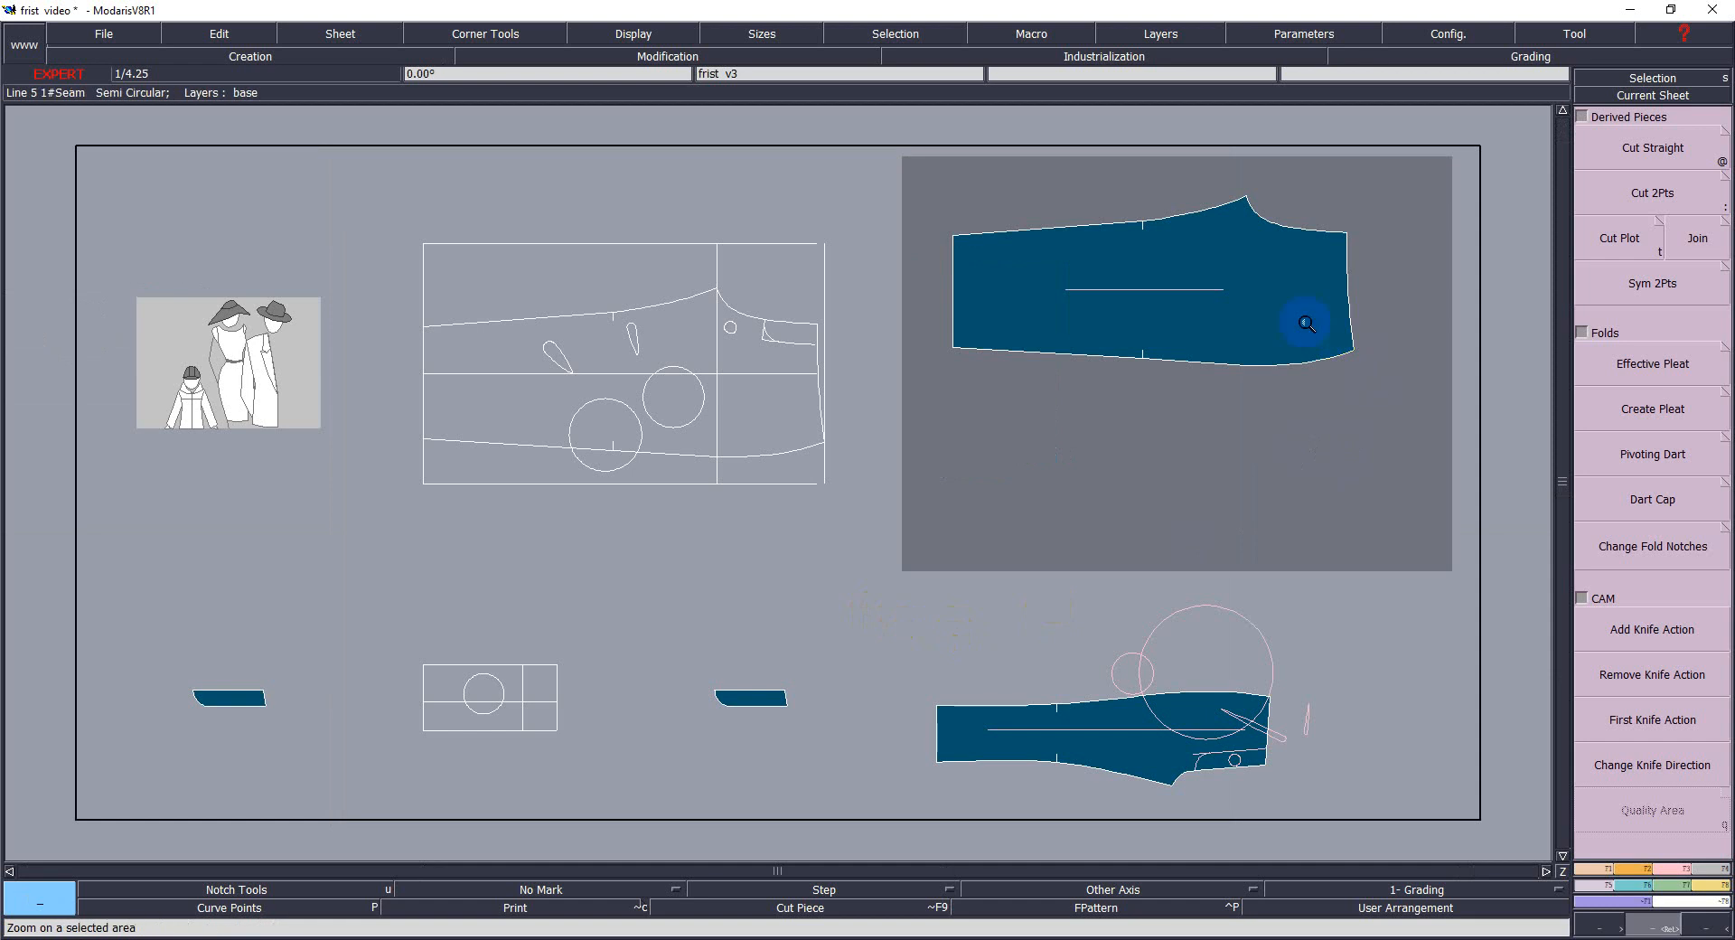
click(868, 190)
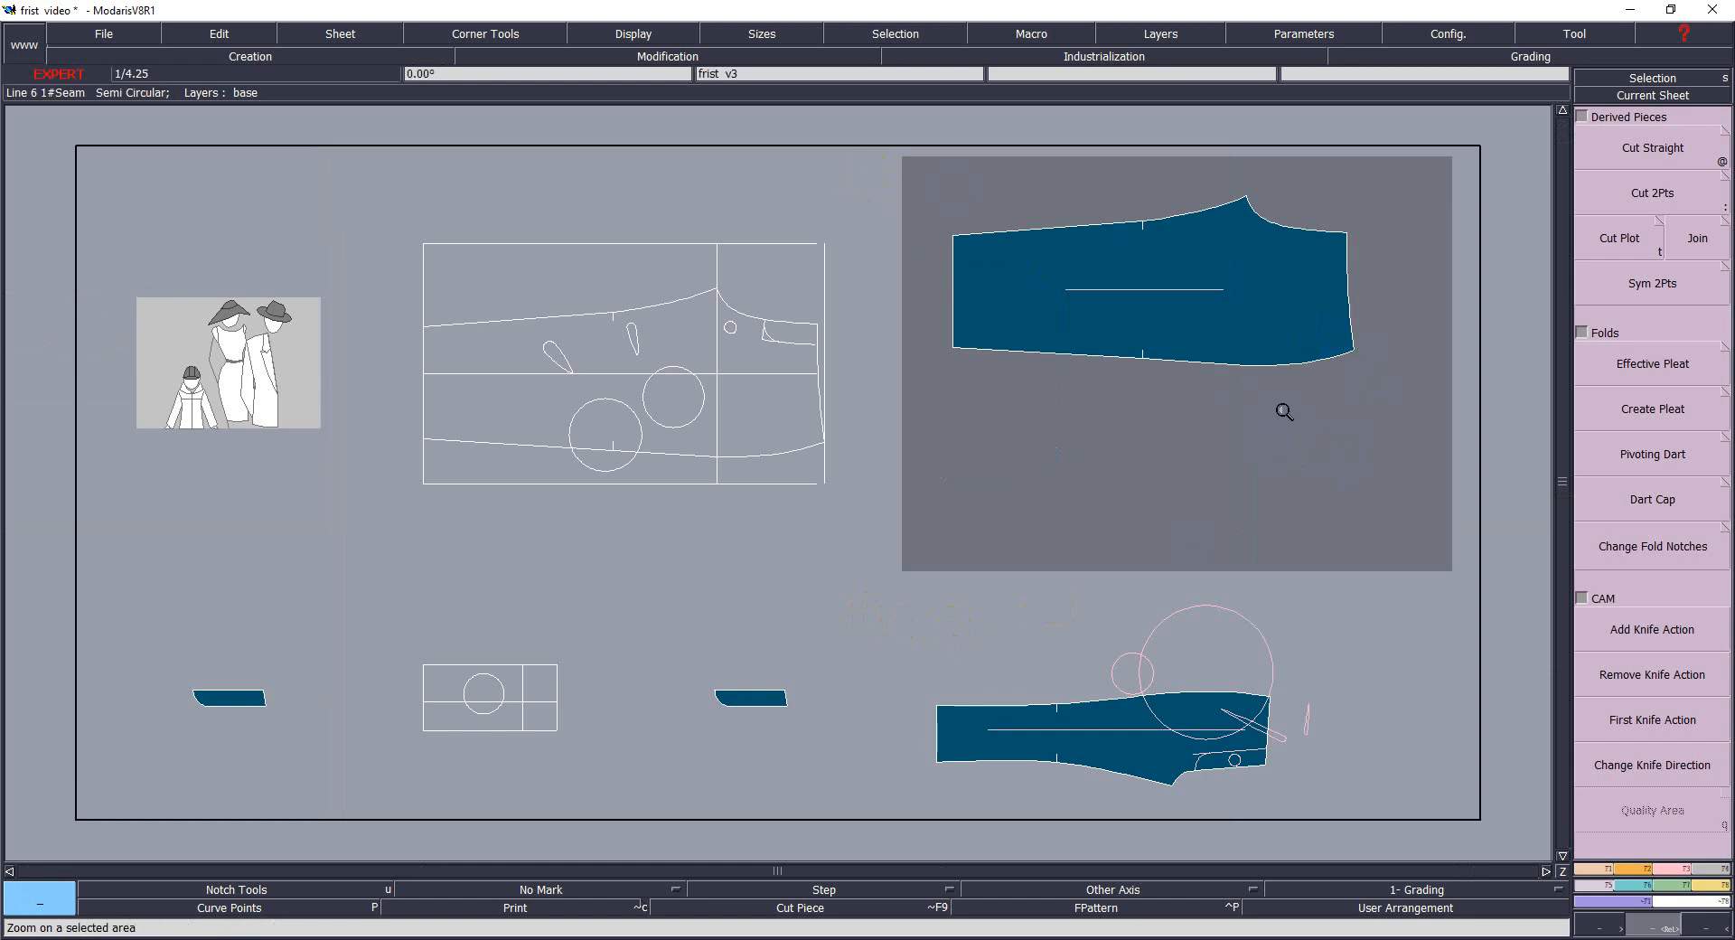
click(1200, 324)
drag(1200, 324, 1232, 344)
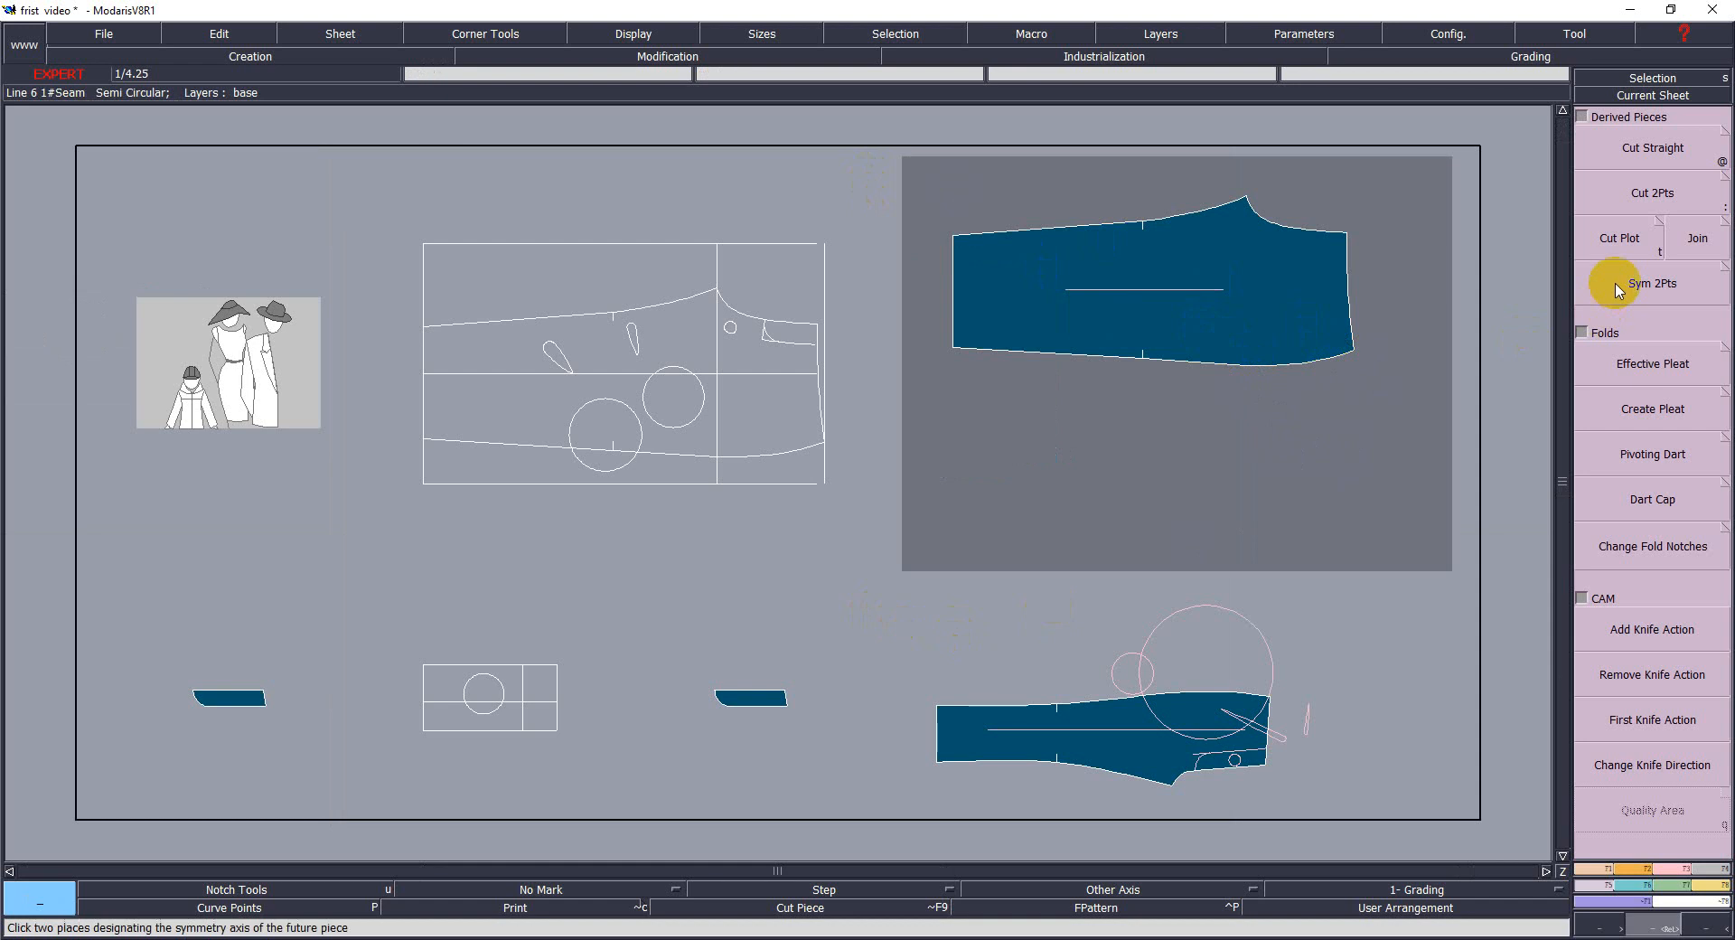
click(1697, 249)
Flip the sheet of the trouser piece with the fly lines using X Sym and rearrange all sheets.
key(Return)
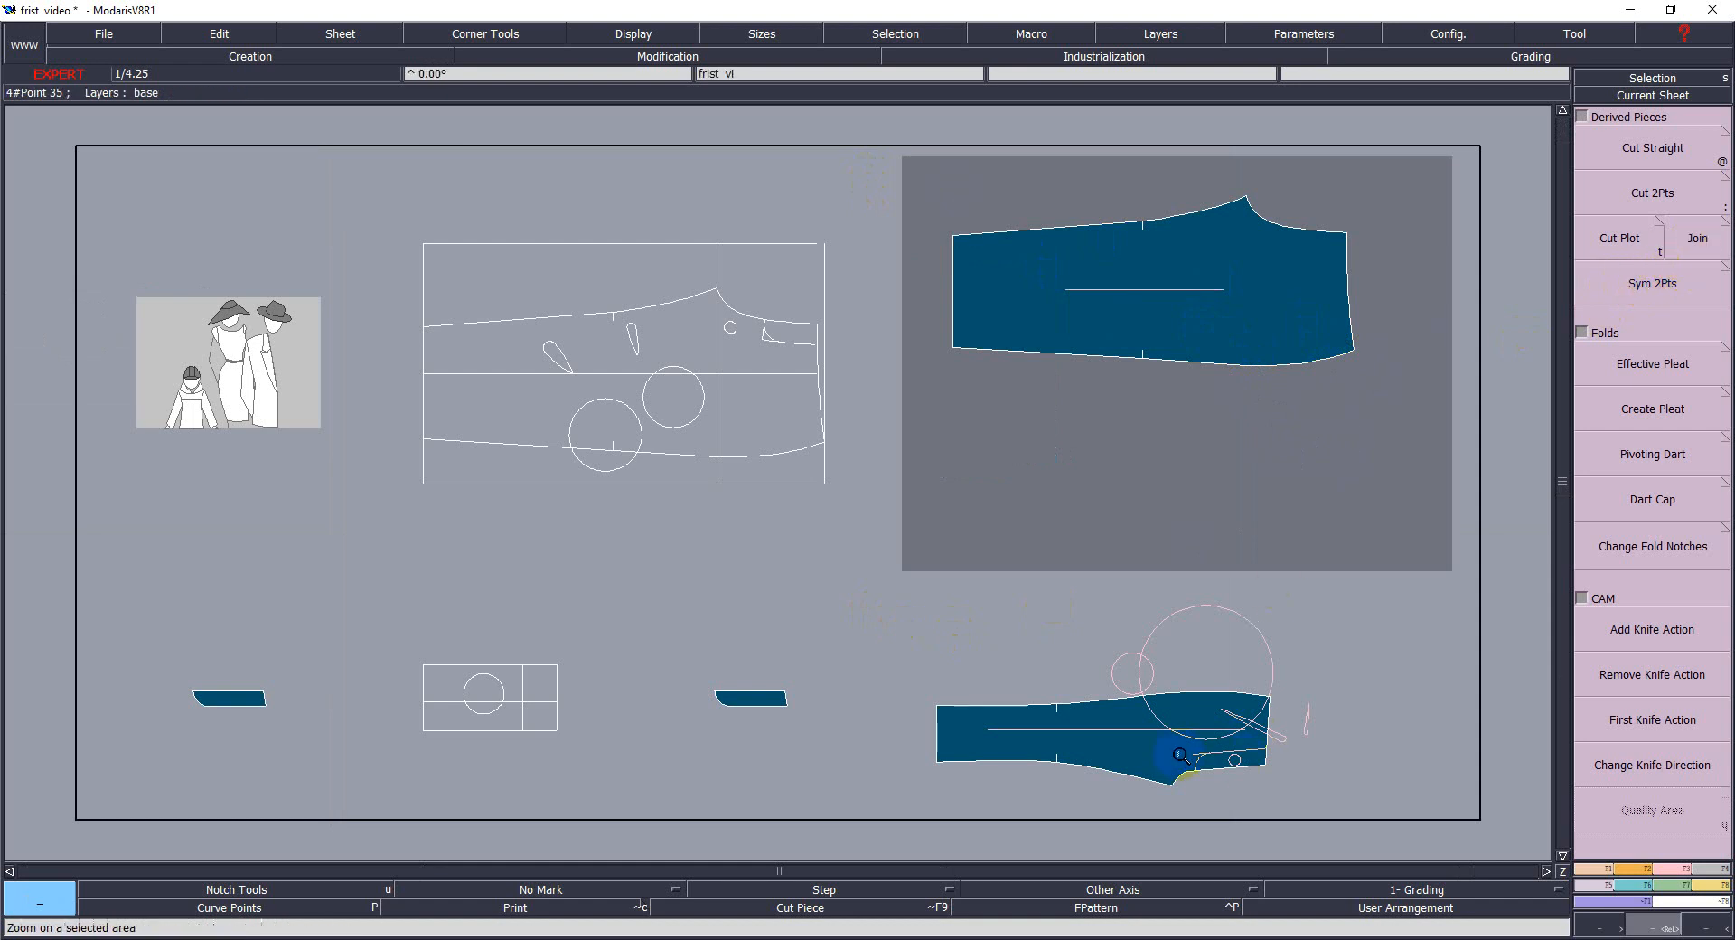
drag(1077, 623, 1342, 820)
drag(886, 611, 925, 639)
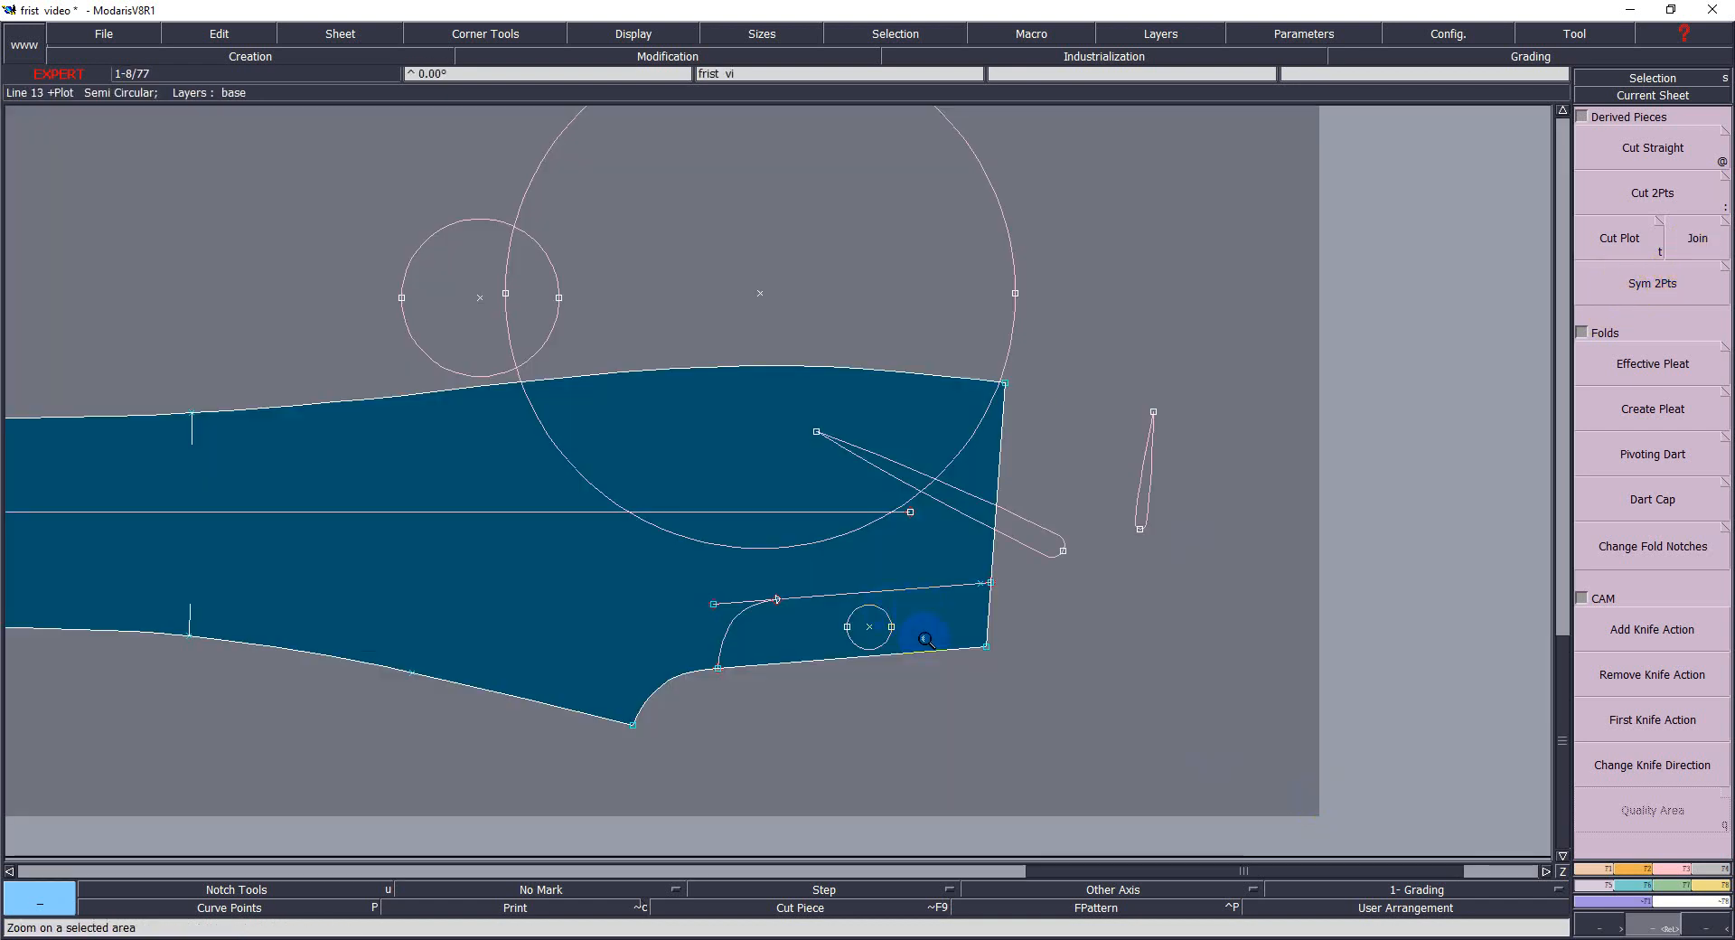
key(F2)
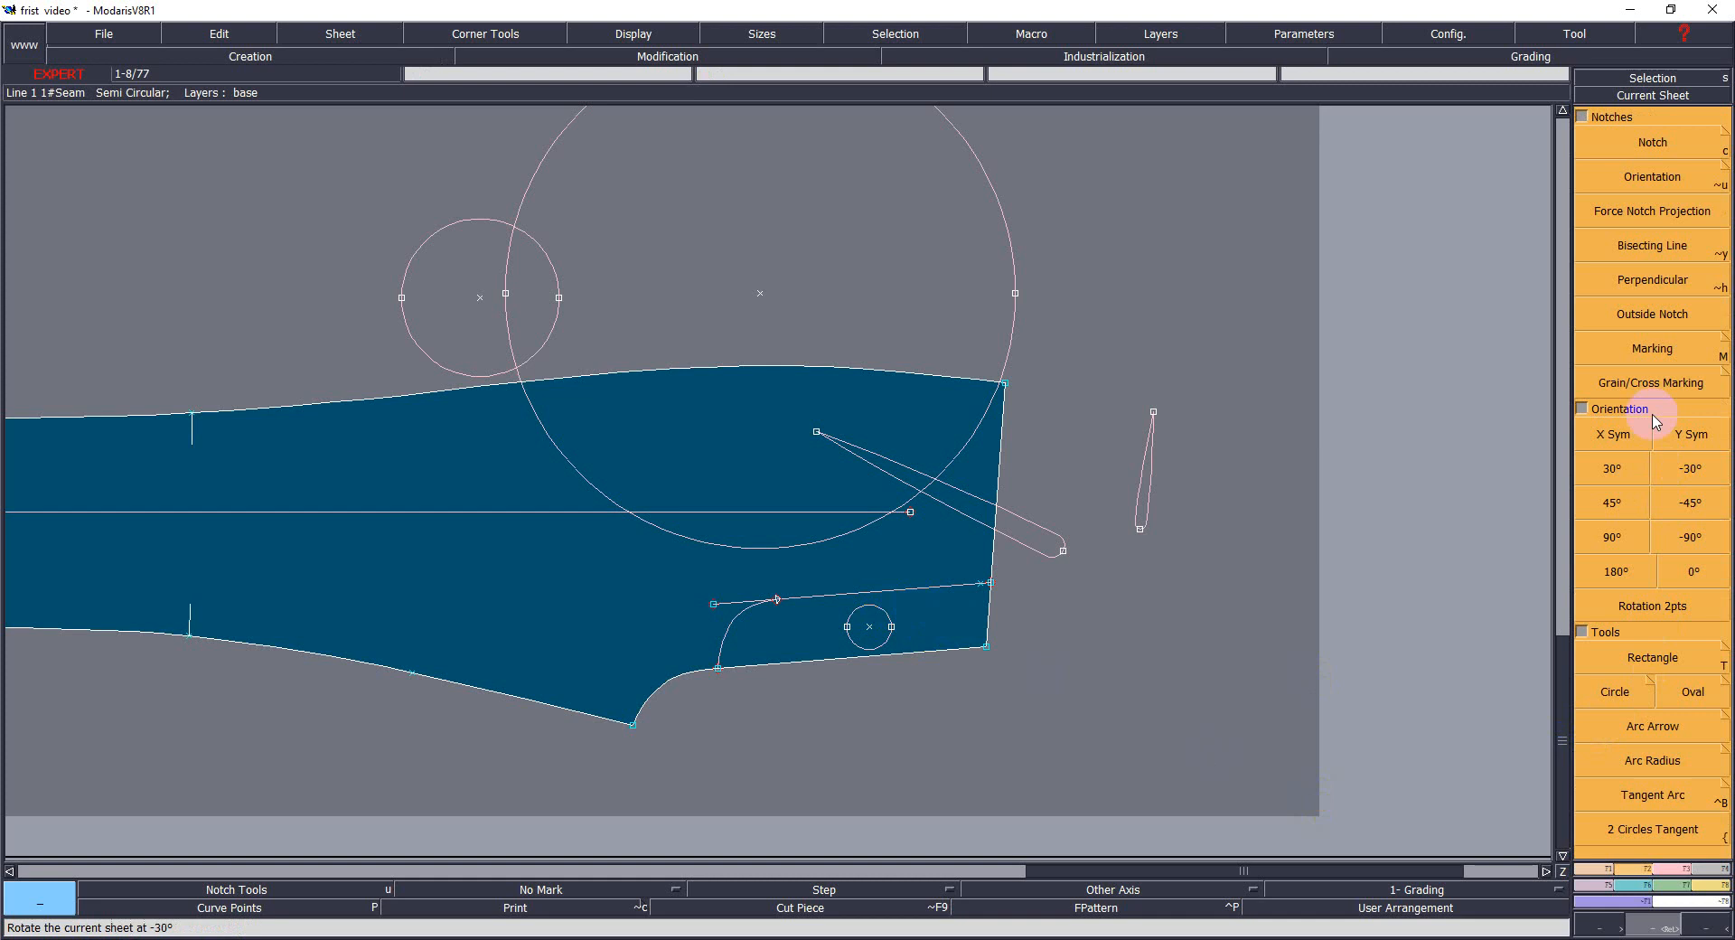
click(1605, 437)
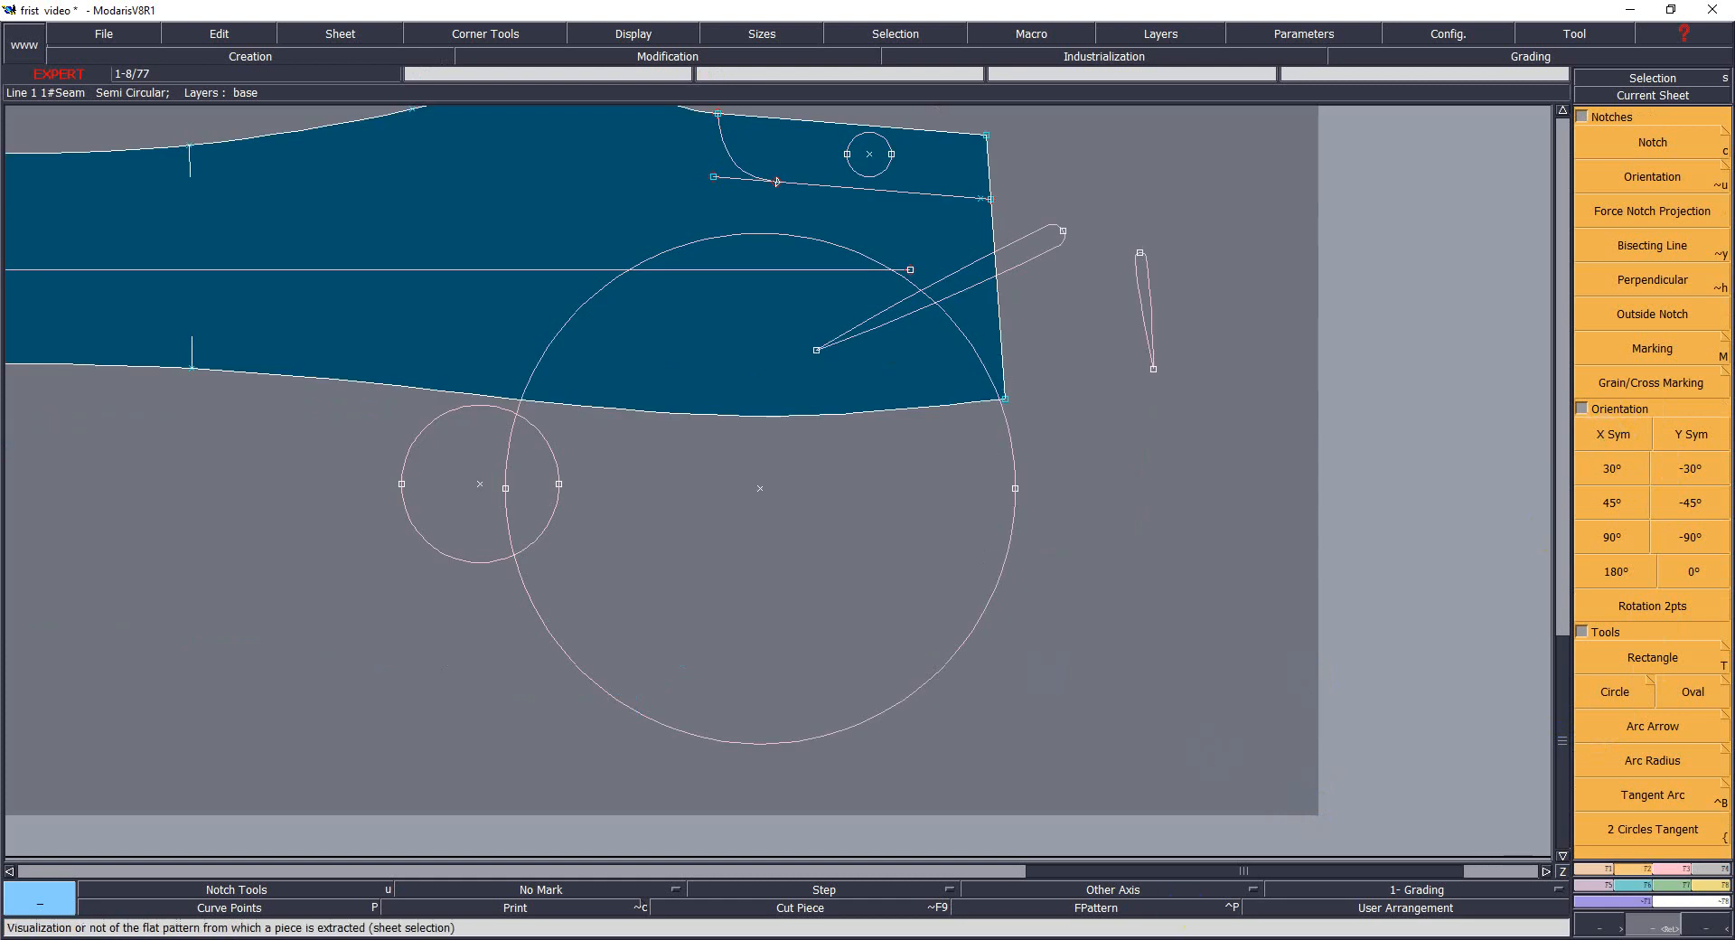
key(Page_Up)
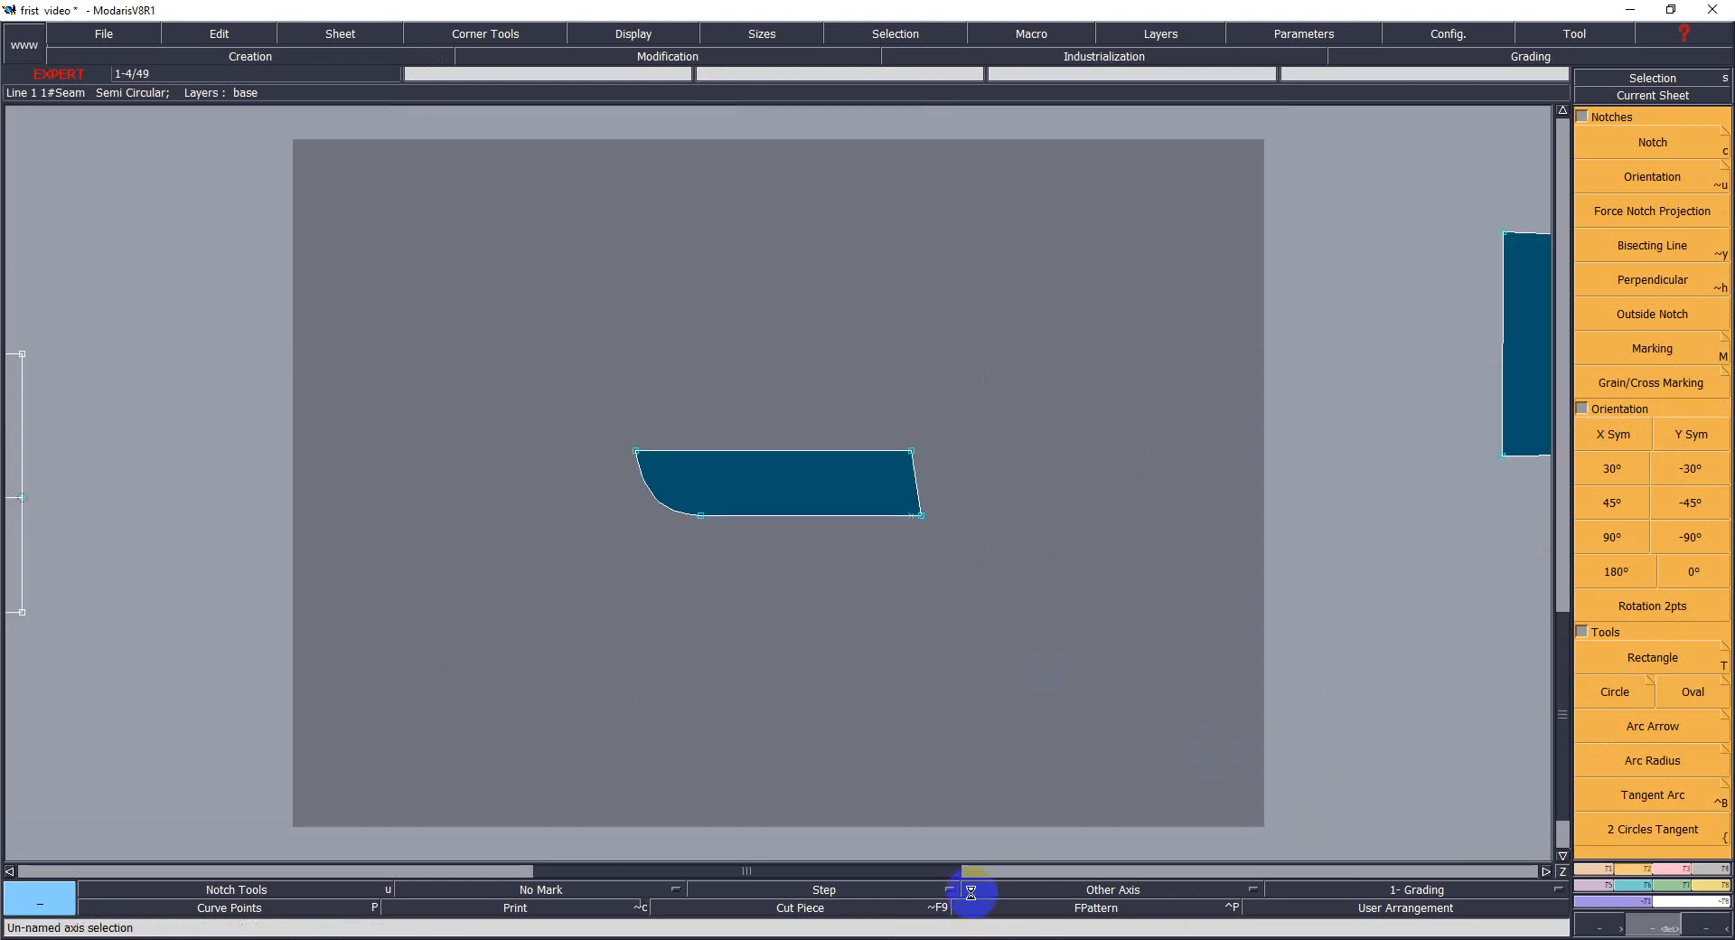
key(j)
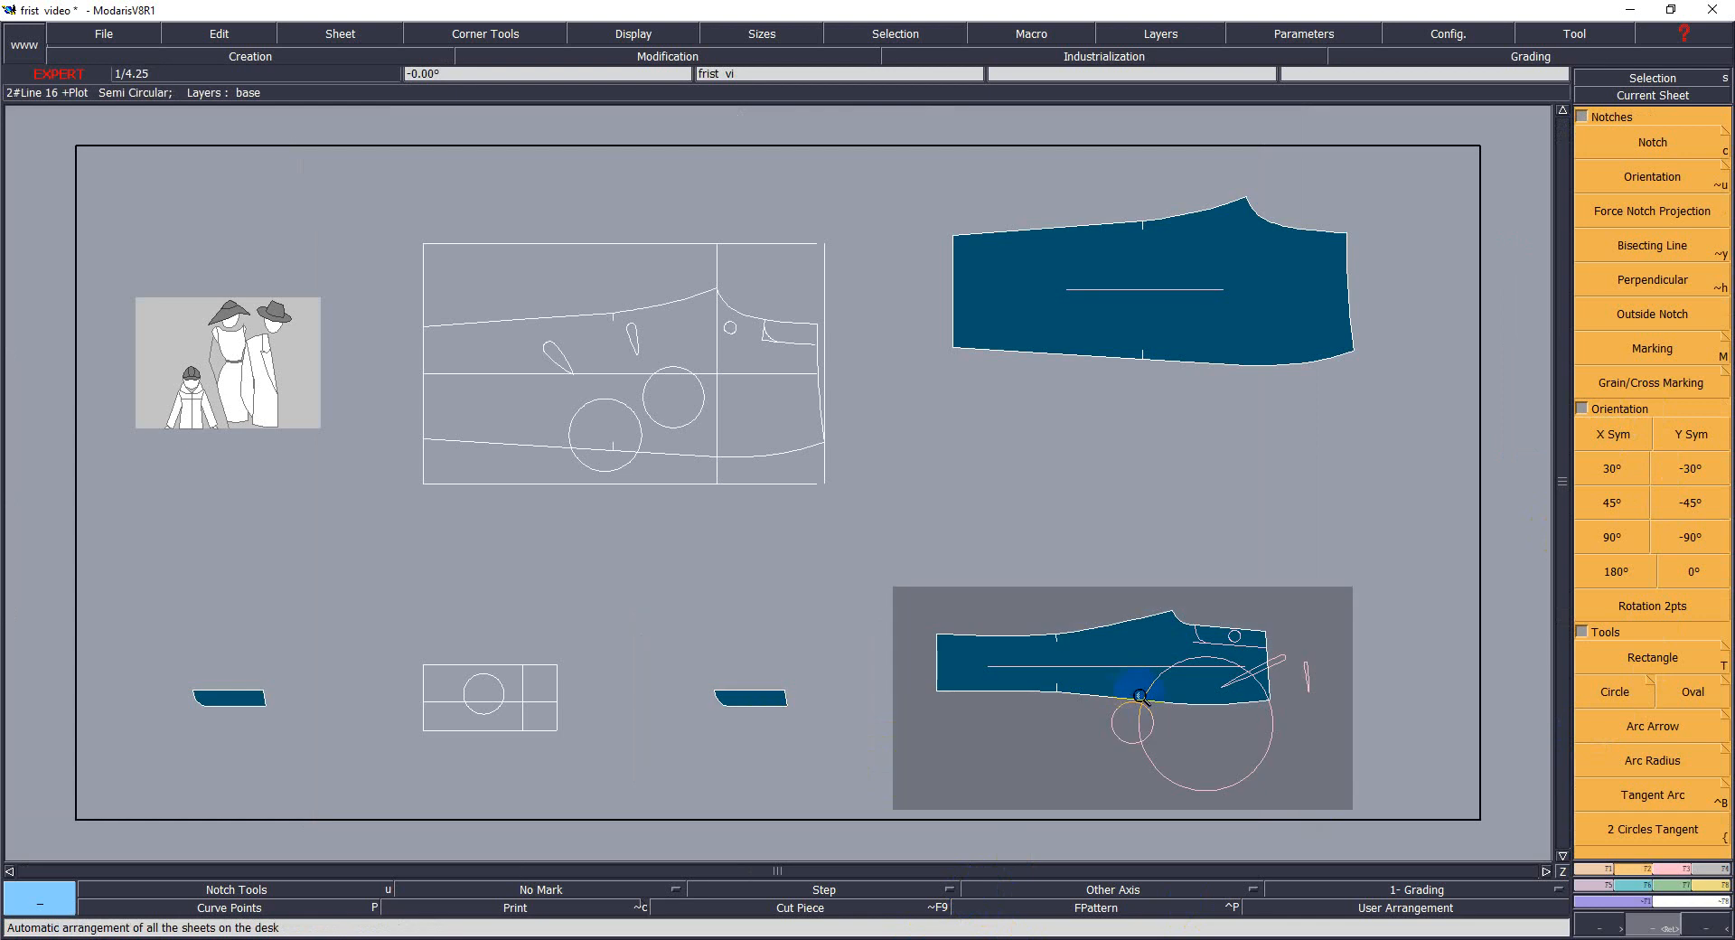
Draw a two-segment Bezier pocket outline from the waist seam, about 3.5 inches into the piece, and on to the side seam.
key(Home)
key(Return)
drag(704, 269, 1471, 643)
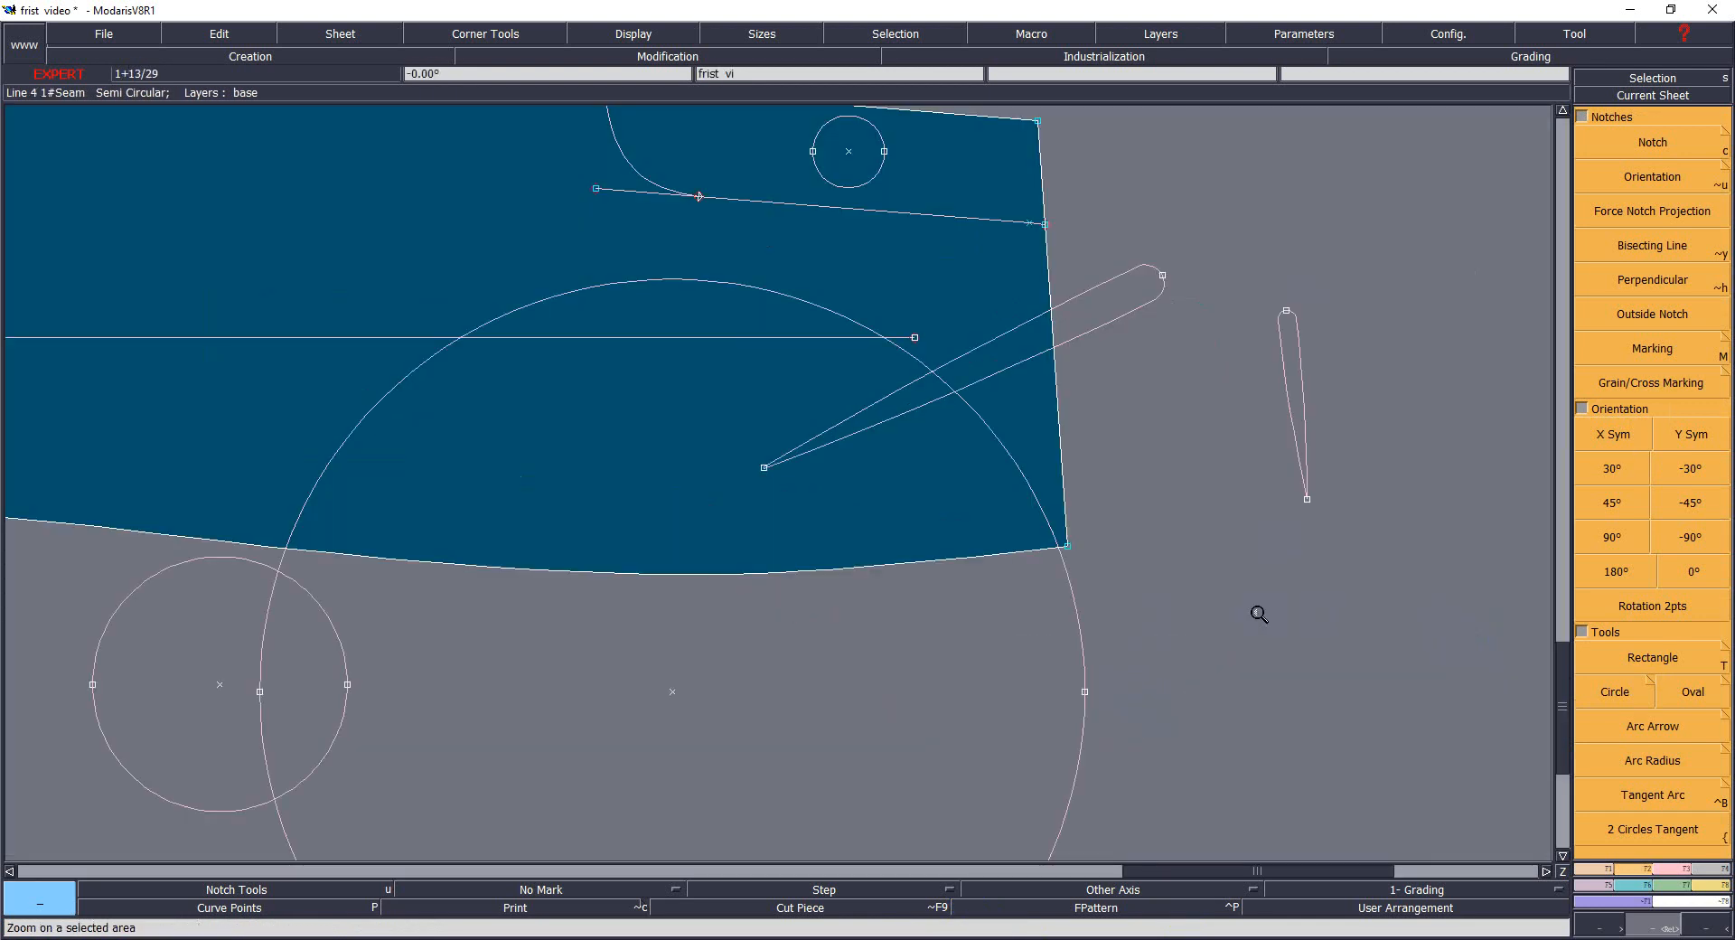
key(b)
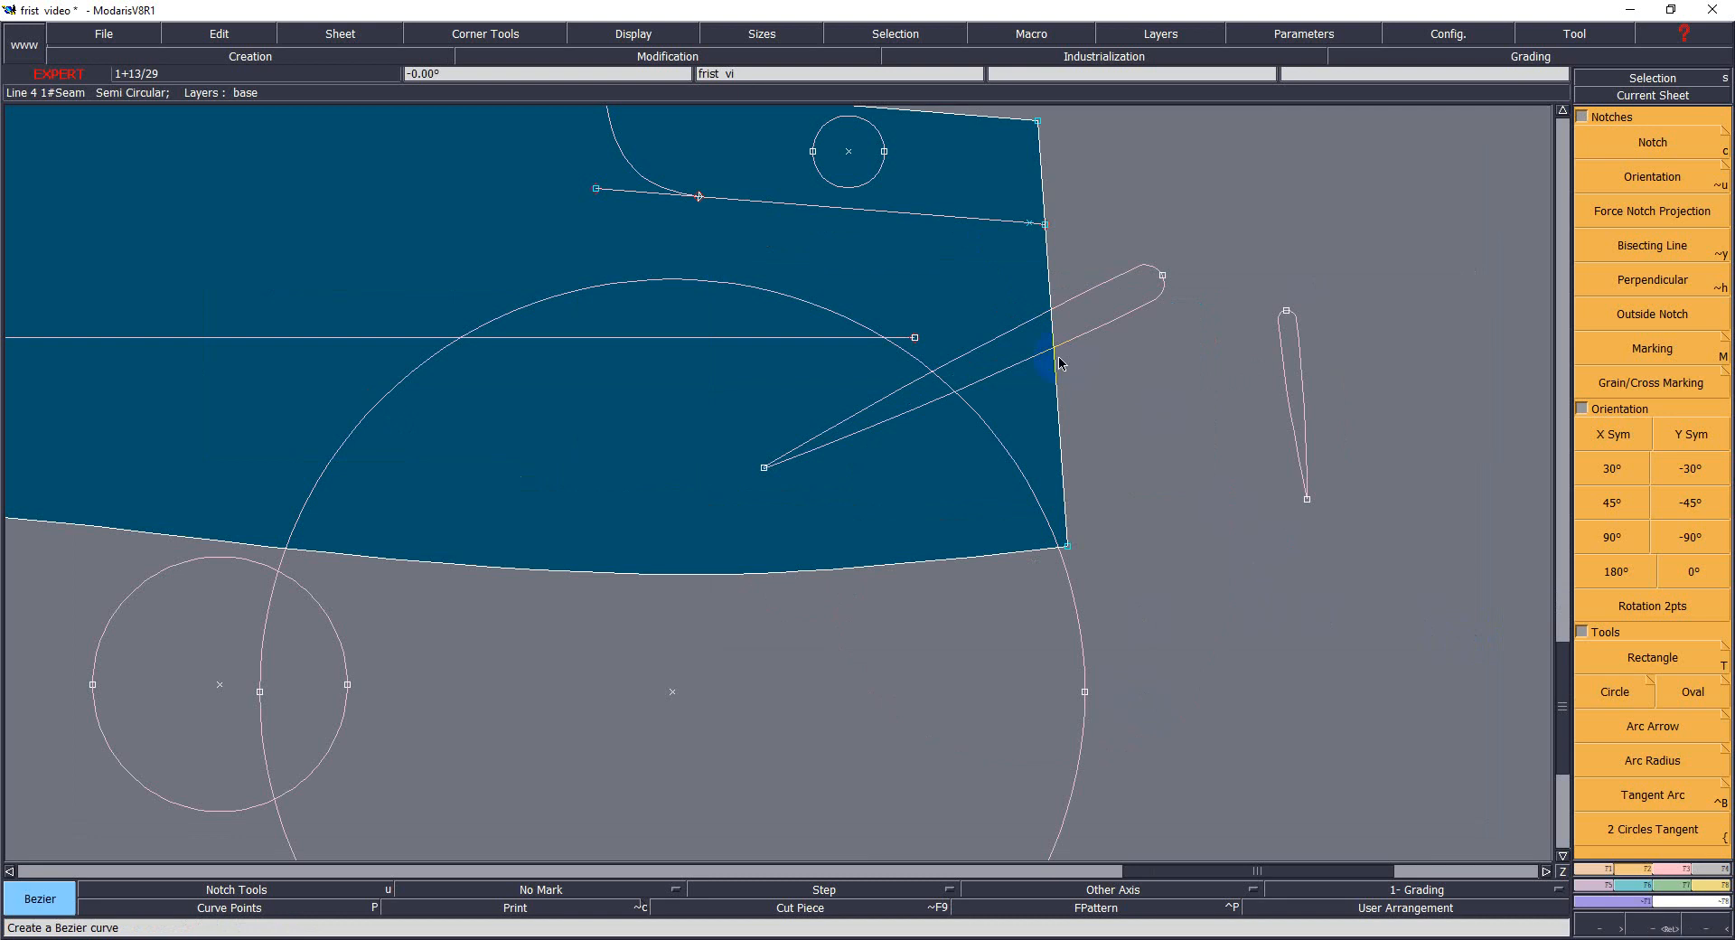
click(1049, 279)
right_click(588, 260)
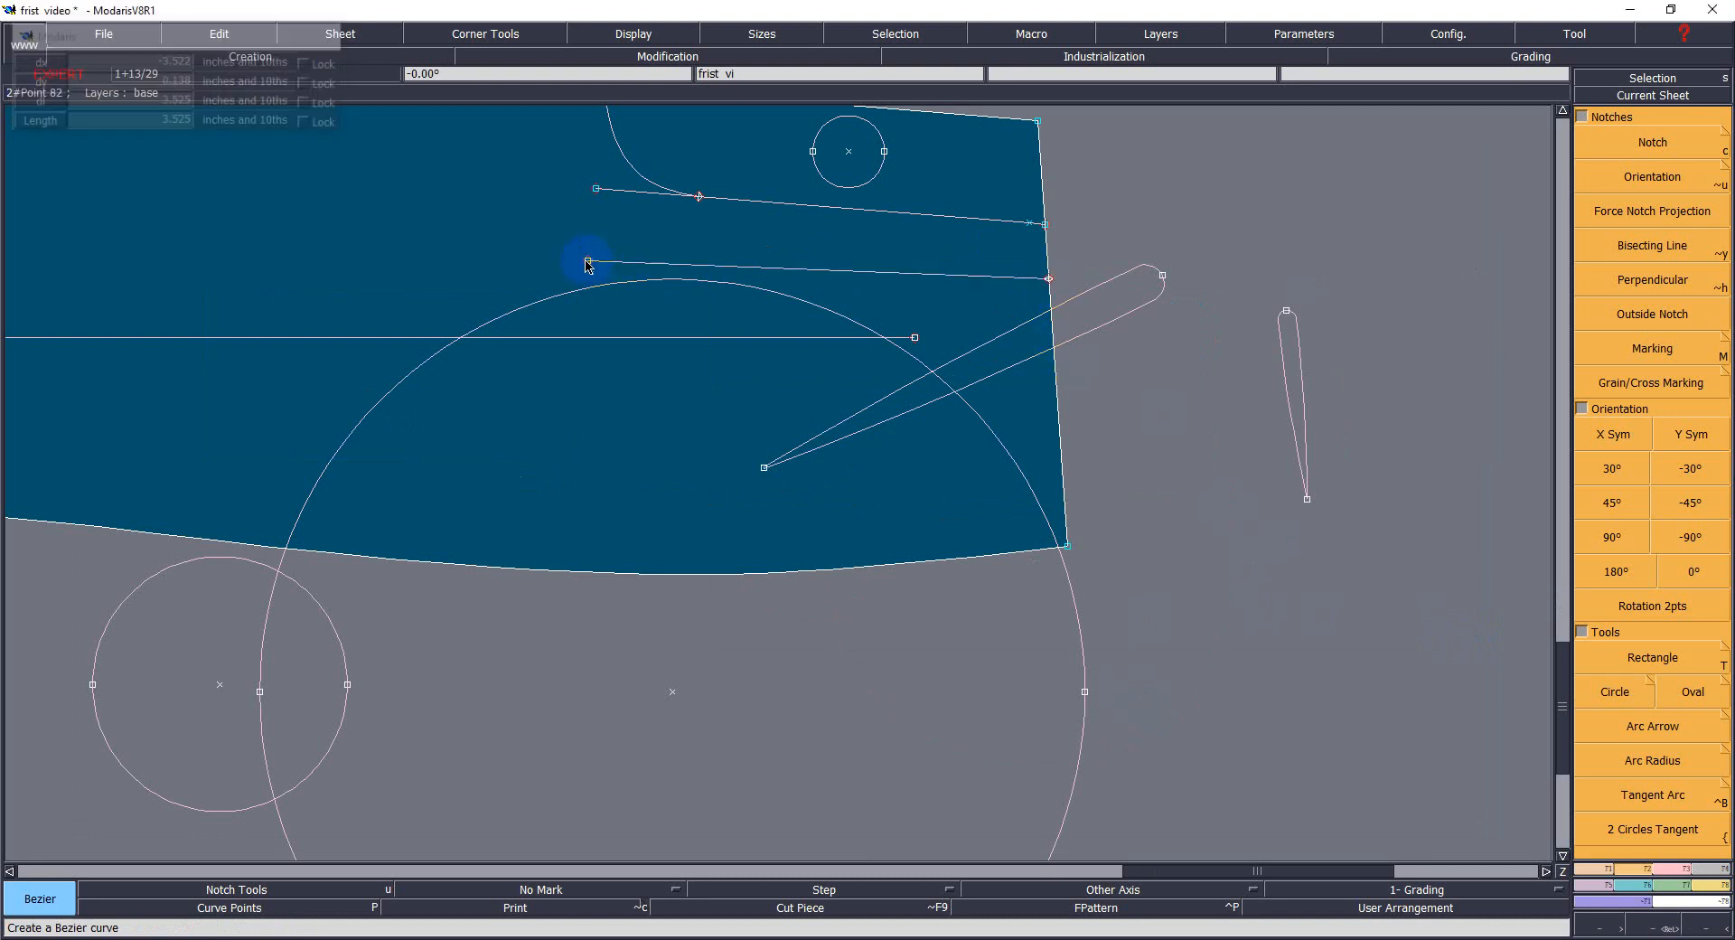
click(643, 573)
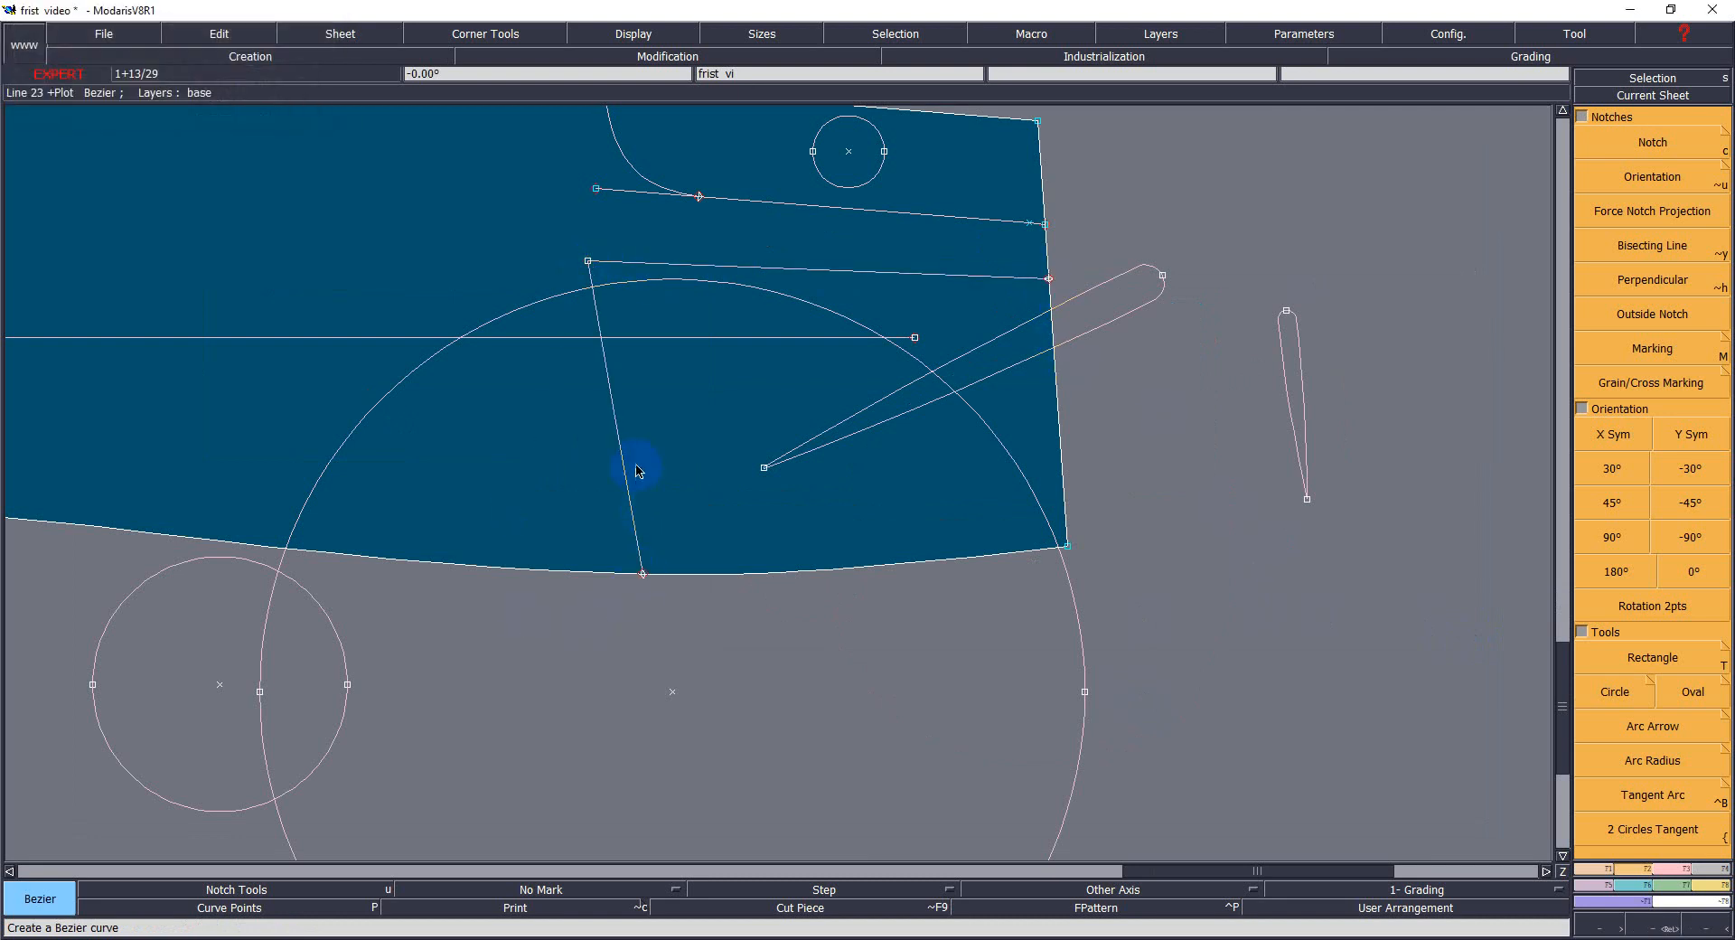
Display the curve handles and reshape the pocket outline's segment that meets the side seam into a curve.
key(r)
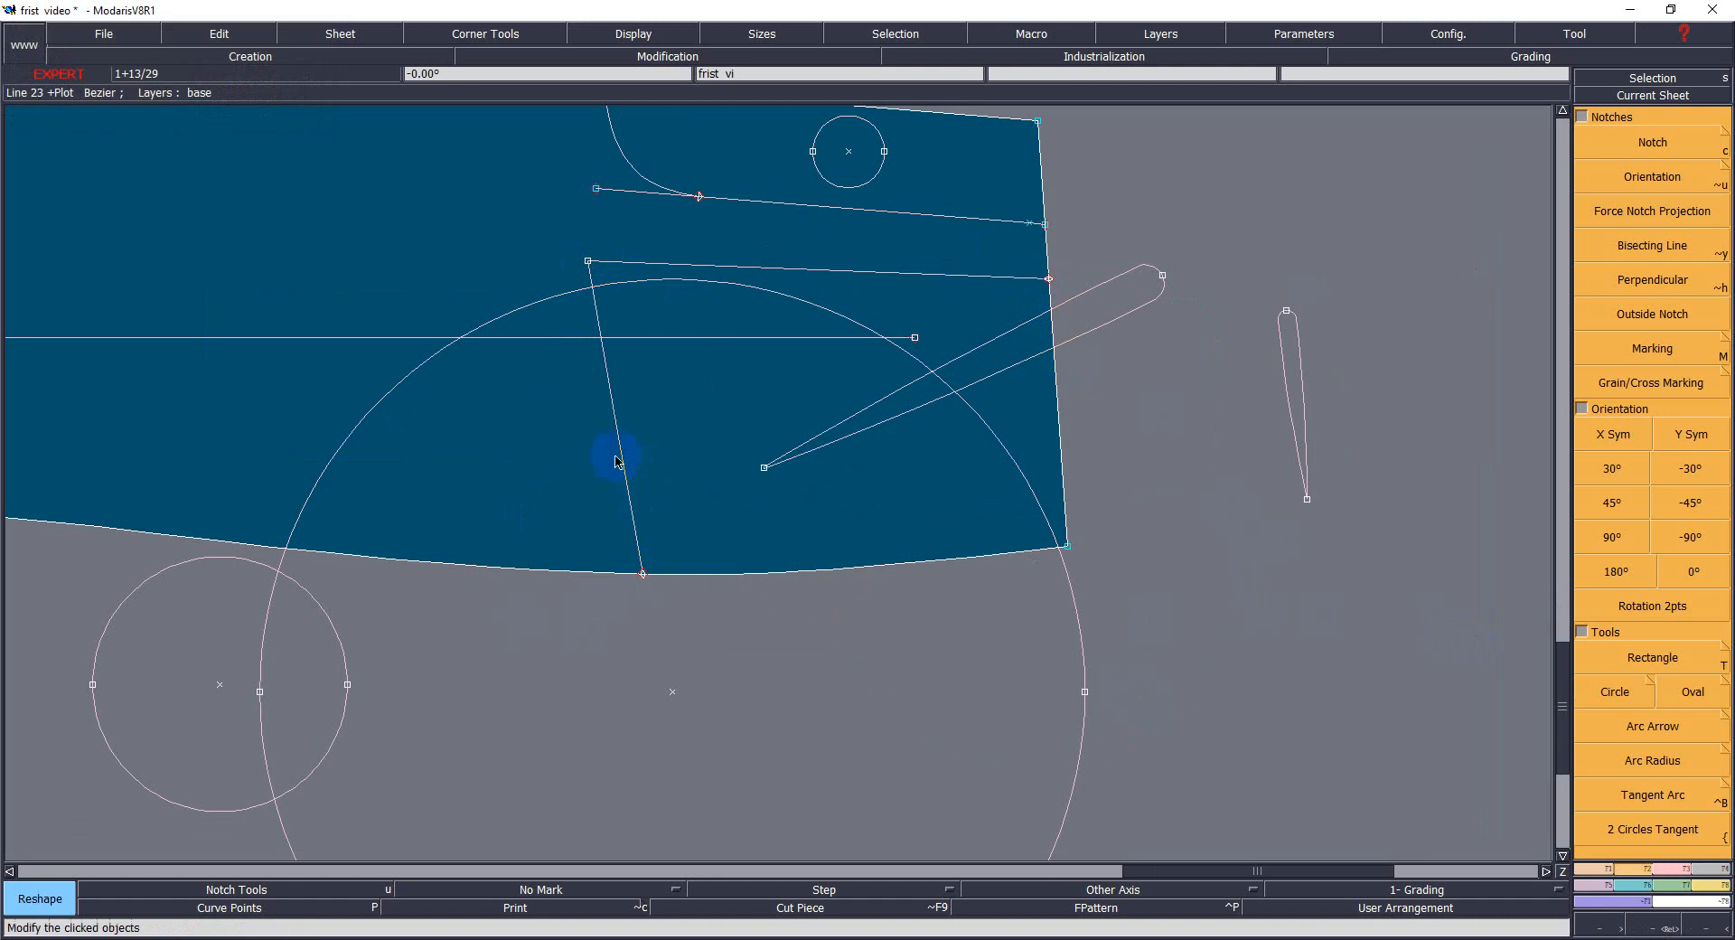
key(h)
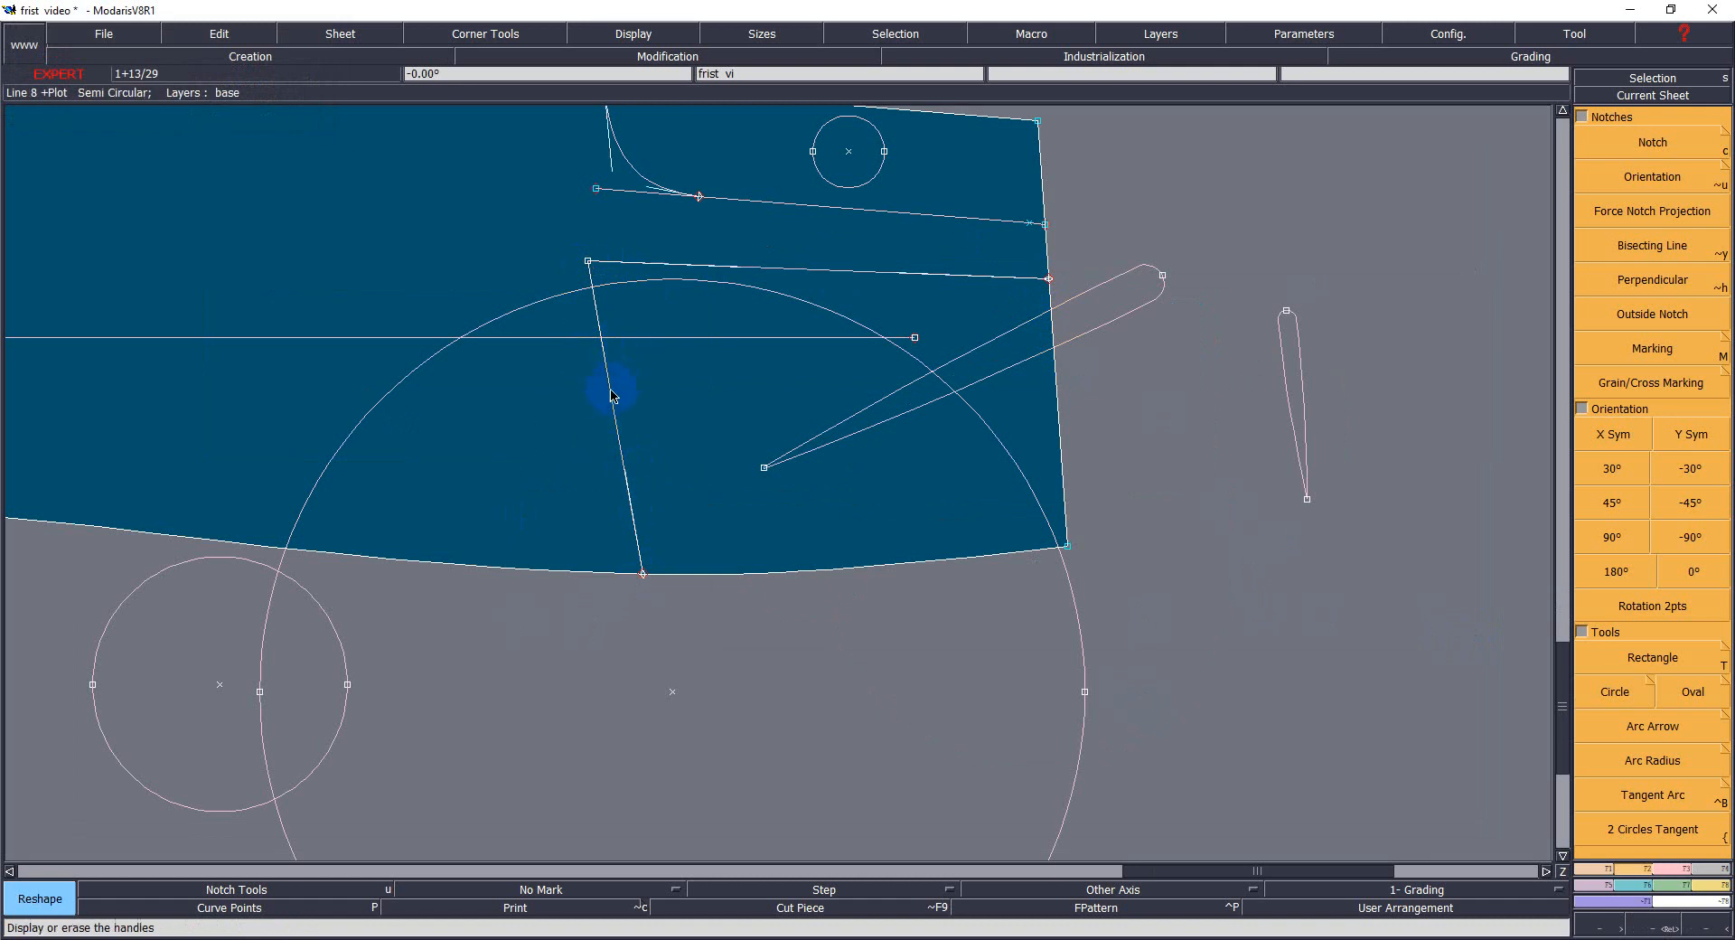
drag(607, 359, 571, 530)
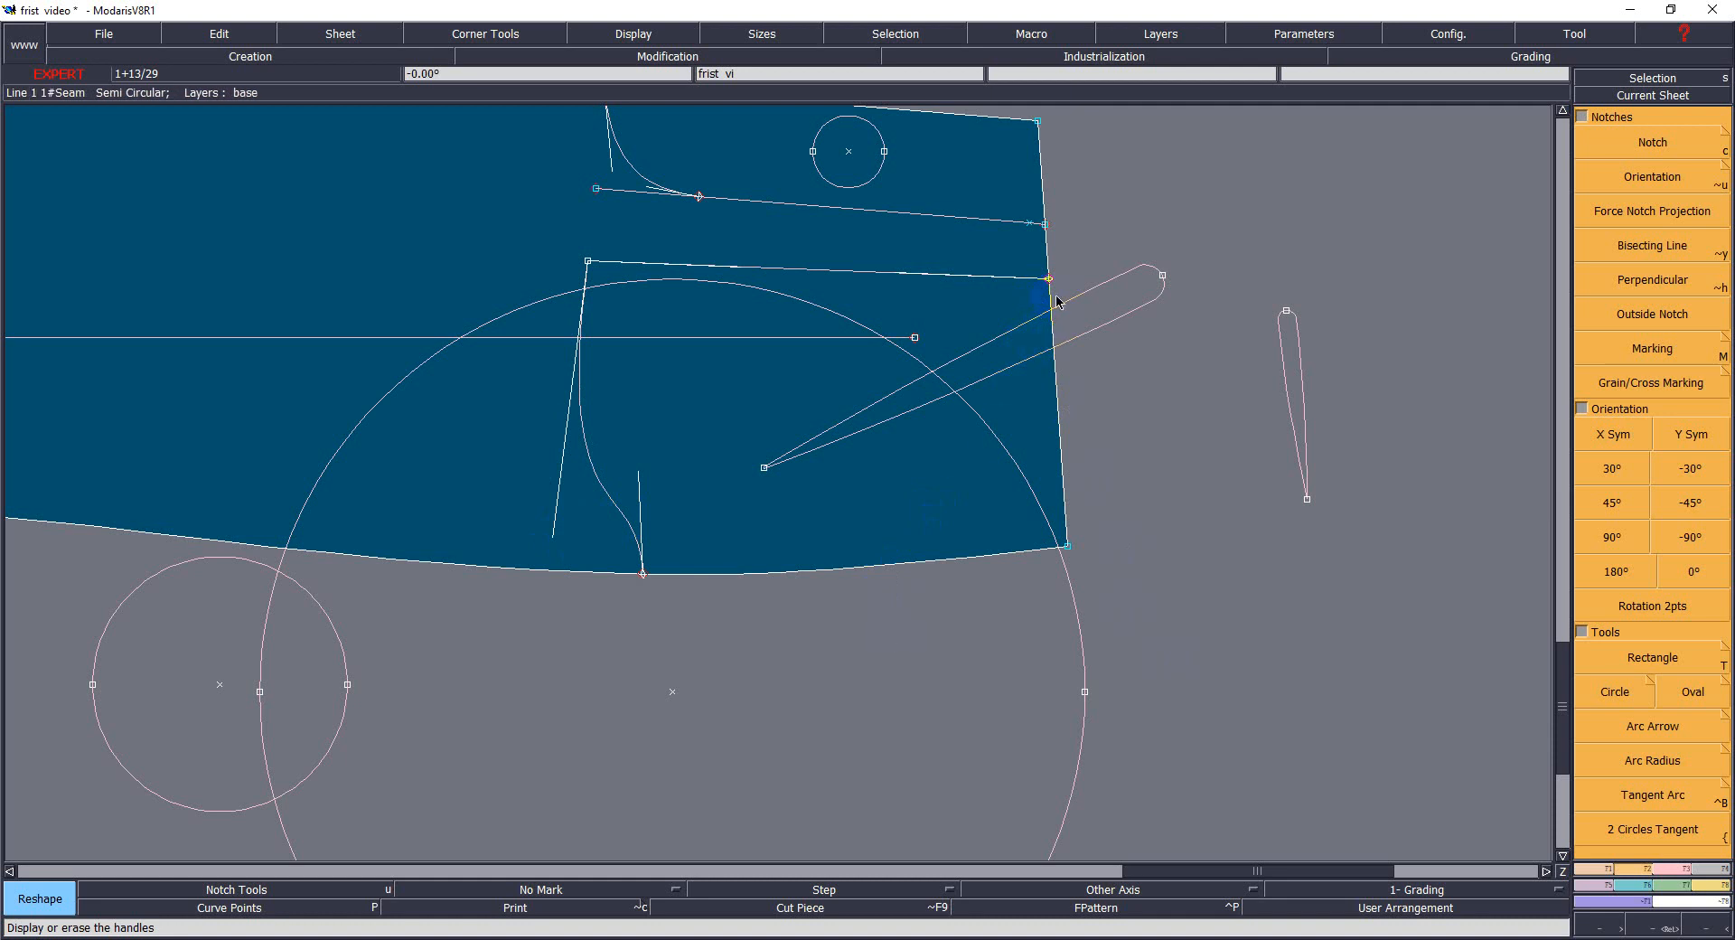
Draw a diagonal Bezier line for the pocket opening from the waist seam to the side seam.
key(b)
click(1053, 325)
click(867, 571)
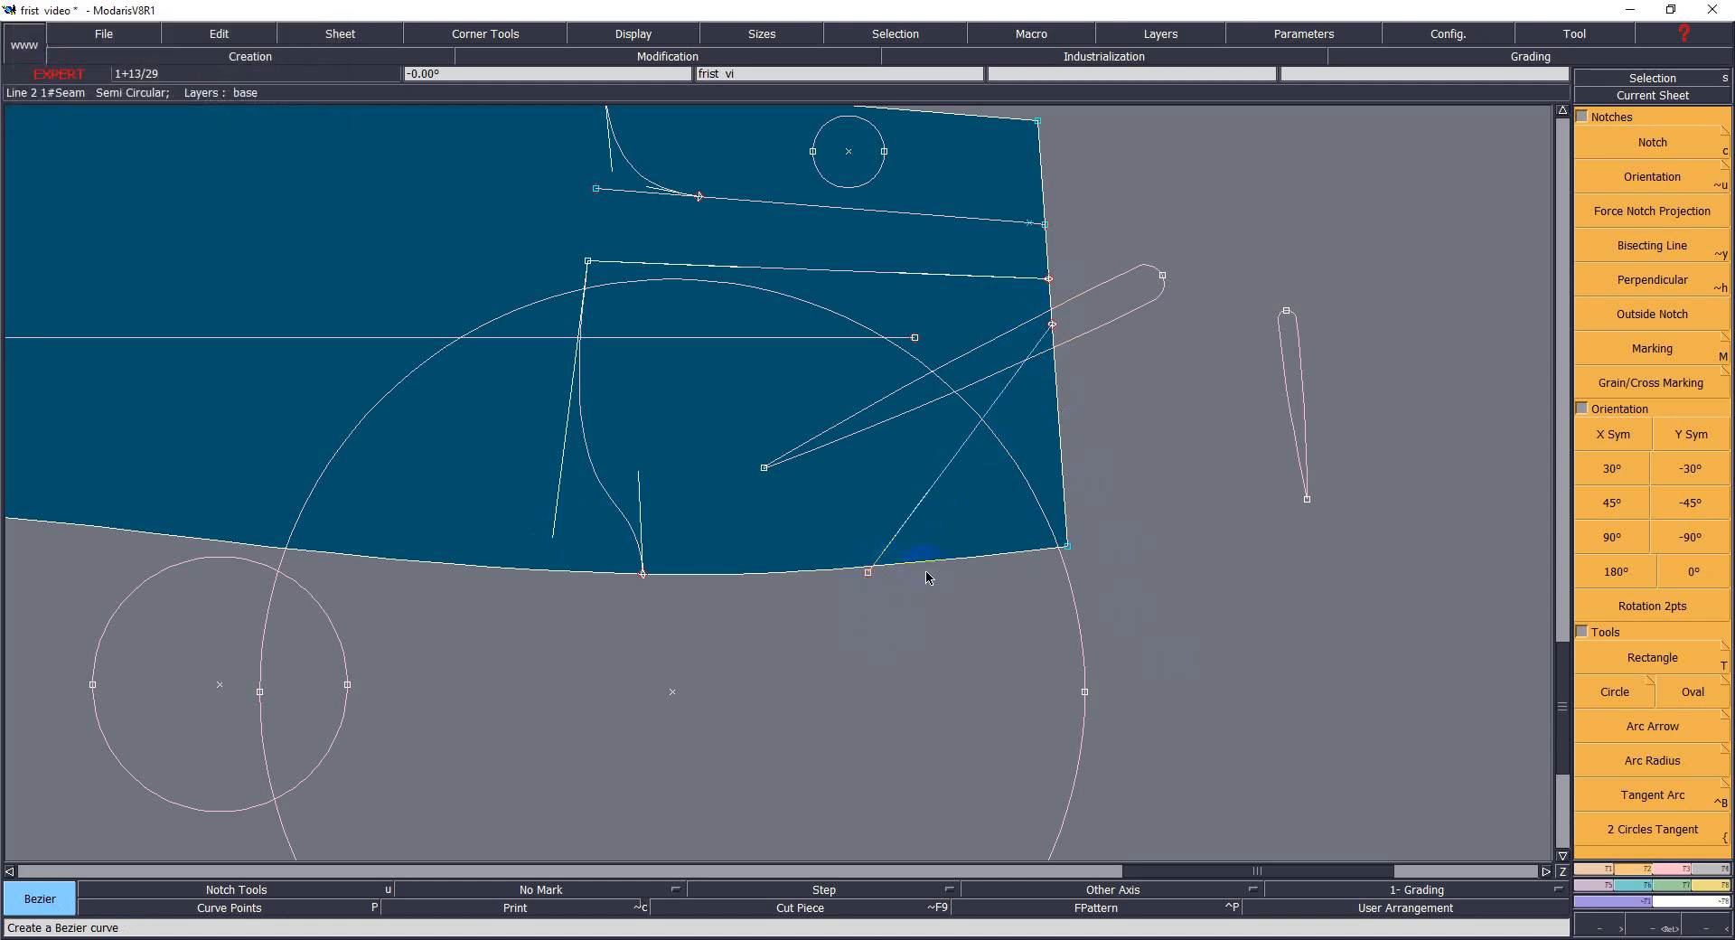
Reshape the diagonal pocket opening line into a rounded curve by adjusting the handles at both ends.
key(r)
click(912, 508)
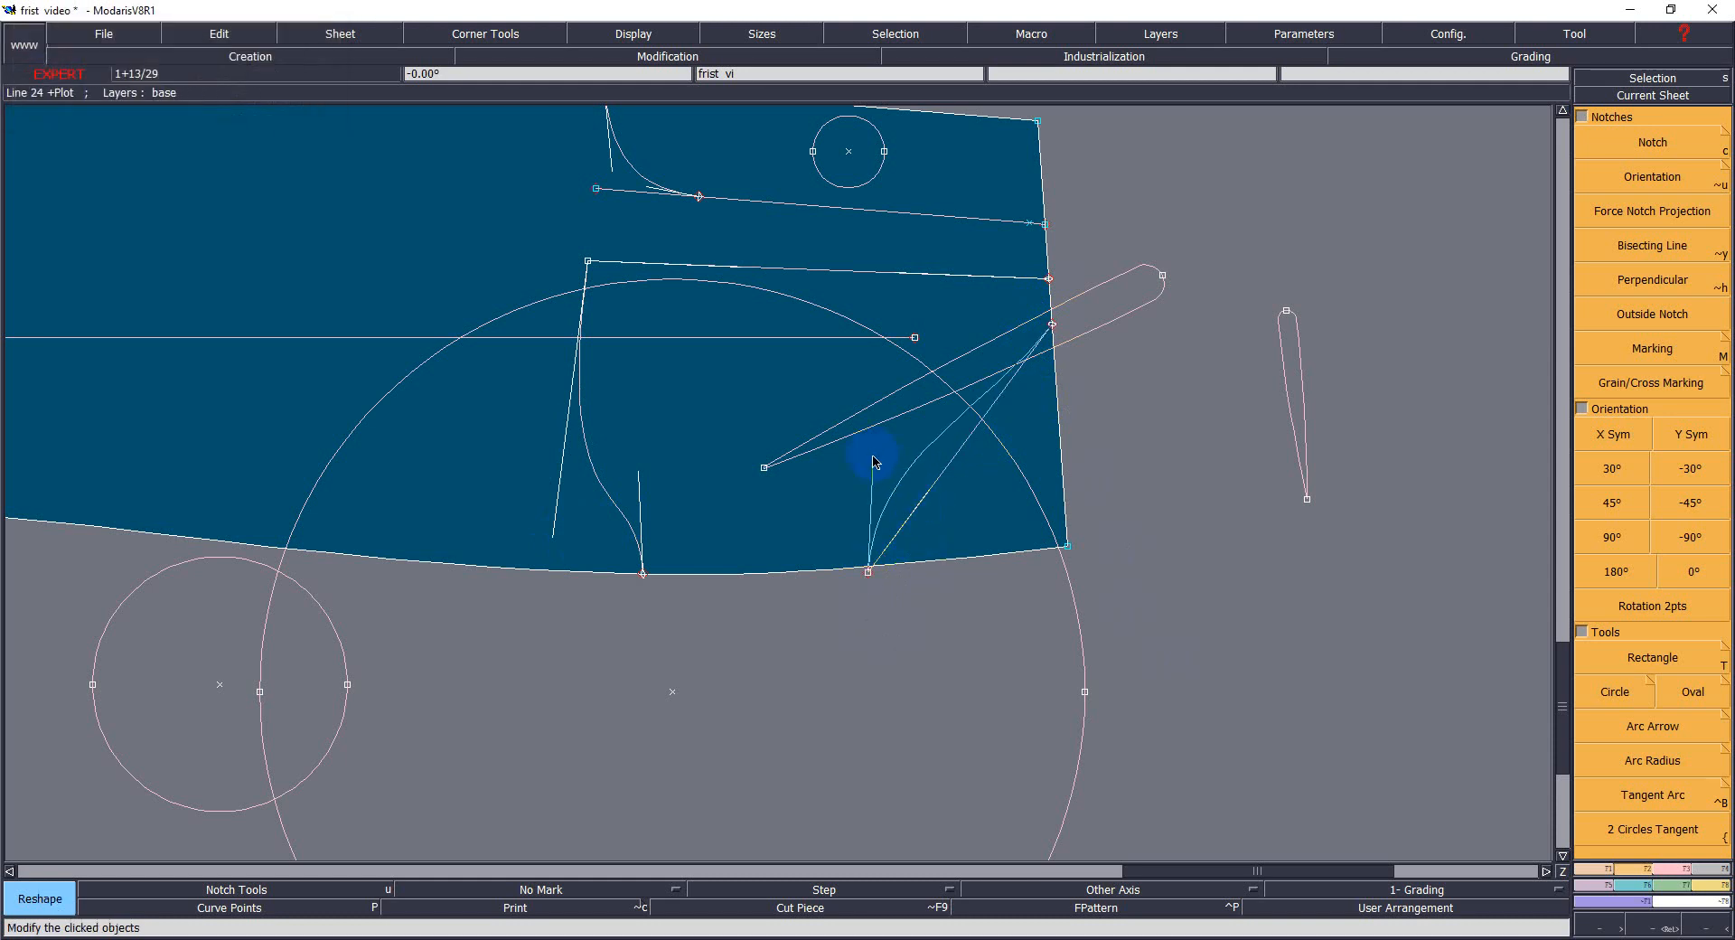
click(873, 456)
click(1005, 387)
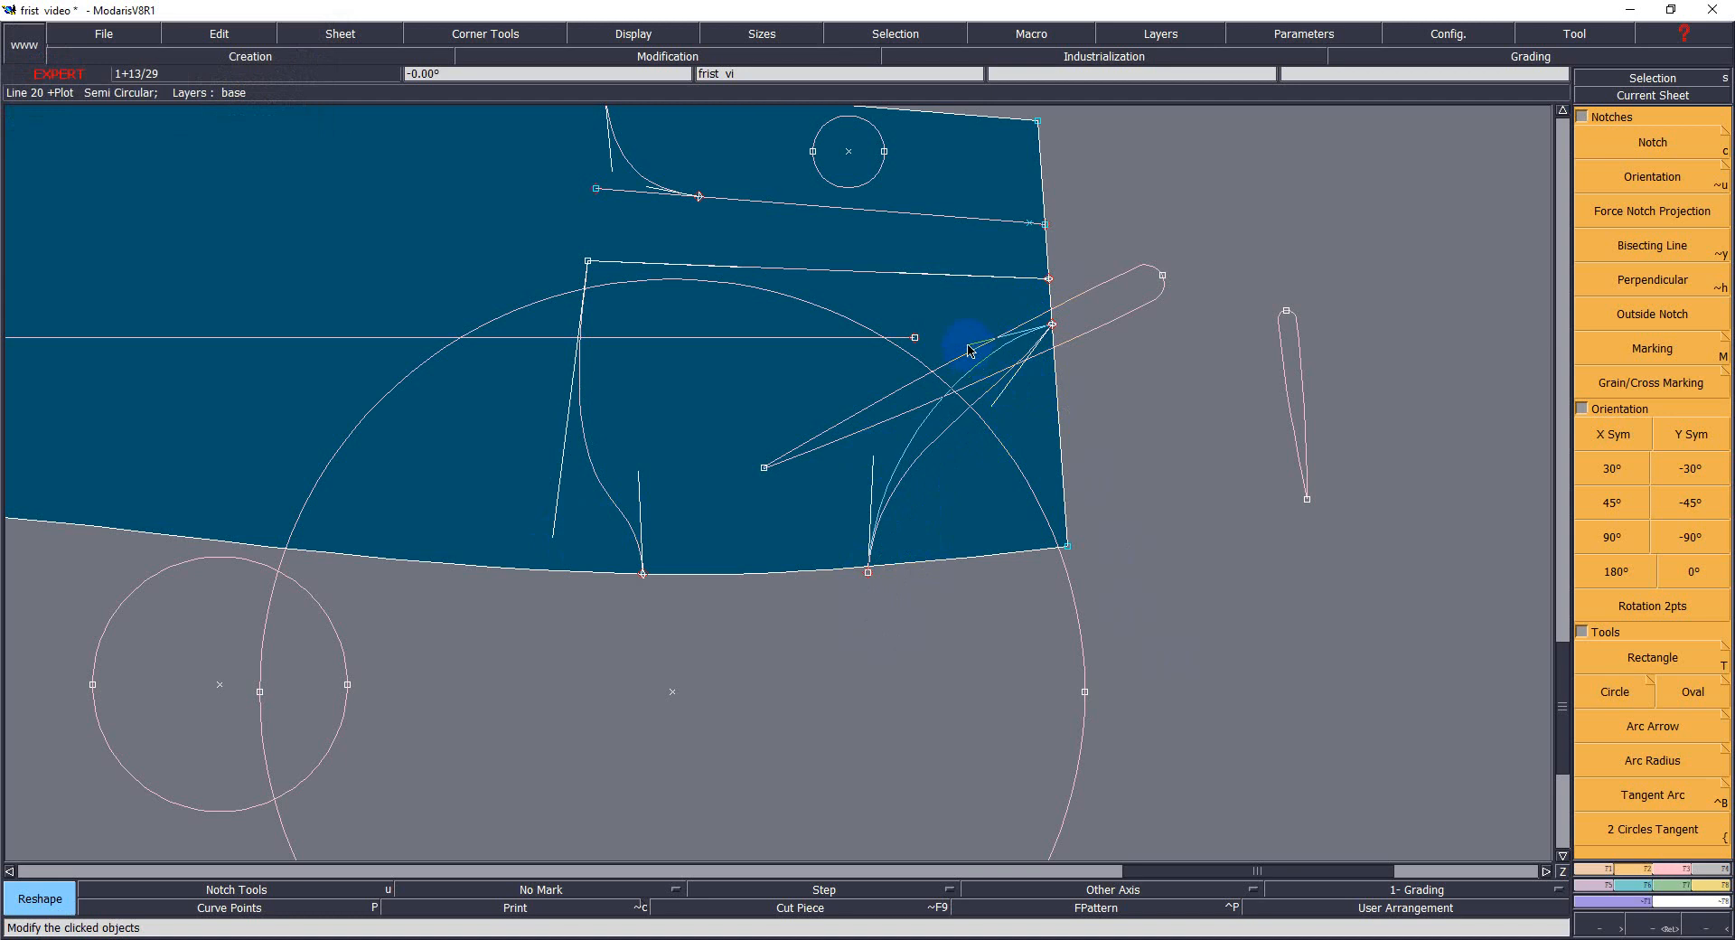
click(882, 326)
click(871, 463)
click(861, 412)
click(780, 497)
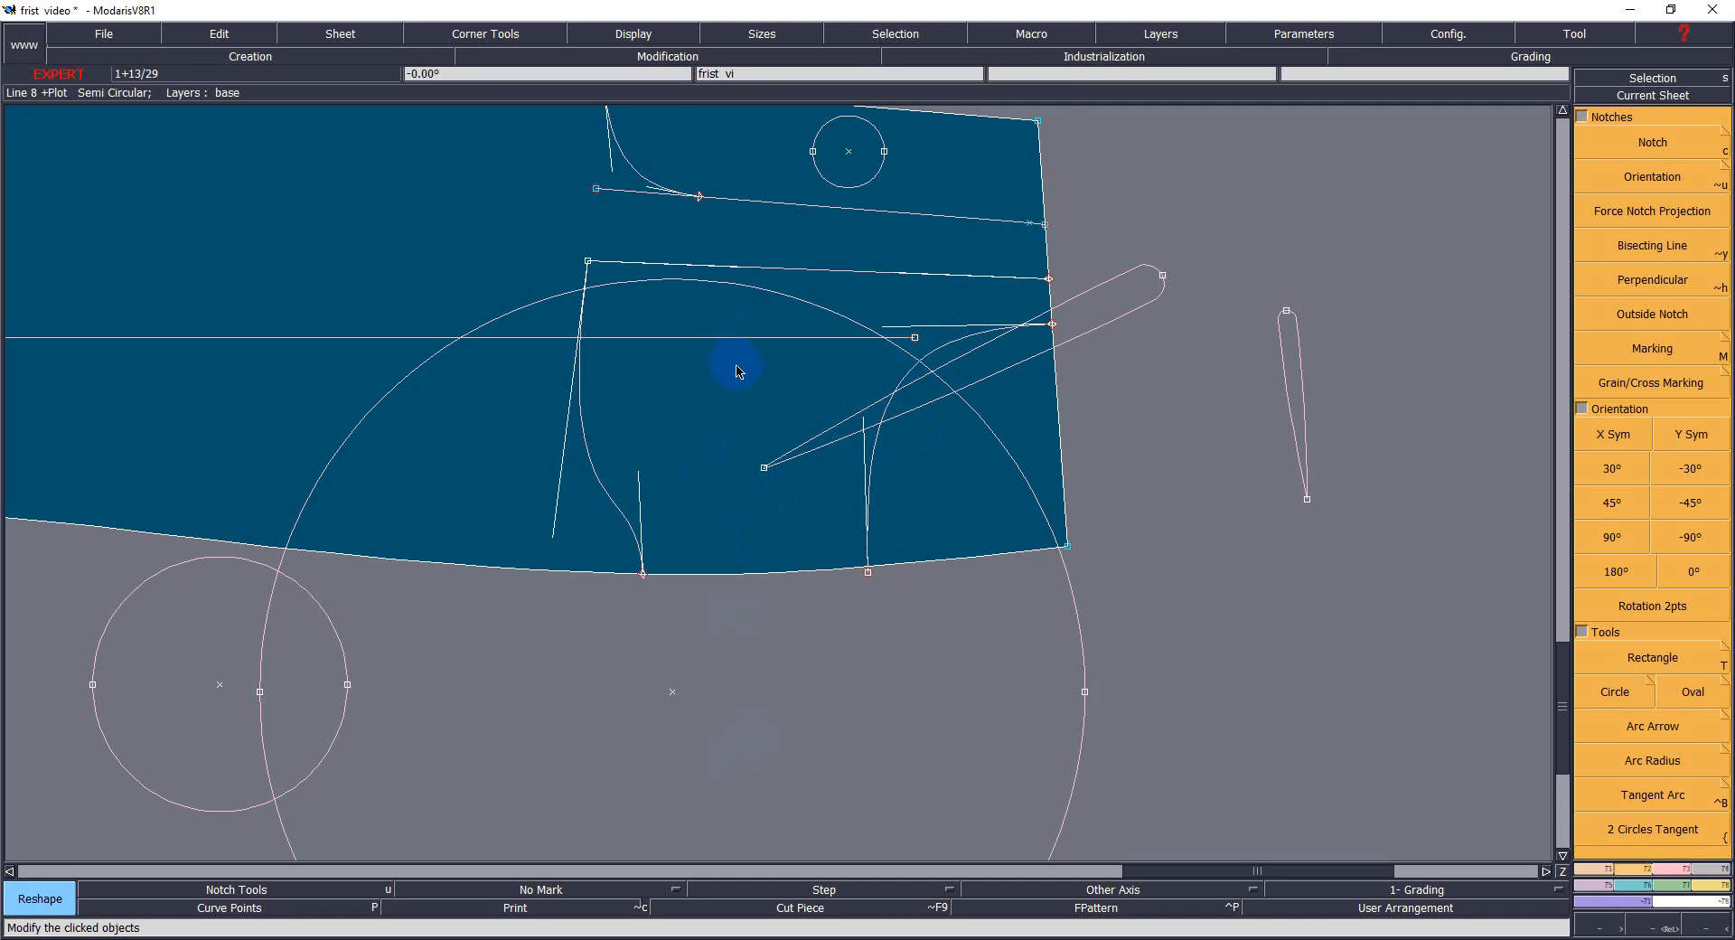
Extract two pocket pieces with Seam, one with the curved opening and one full, and rearrange all sheets.
key(shift+s)
mouse_move(720, 457)
mouse_down()
mouse_move(713, 325)
mouse_move(809, 282)
mouse_move(976, 445)
mouse_move(1000, 438)
mouse_move(1042, 312)
mouse_move(764, 474)
mouse_up()
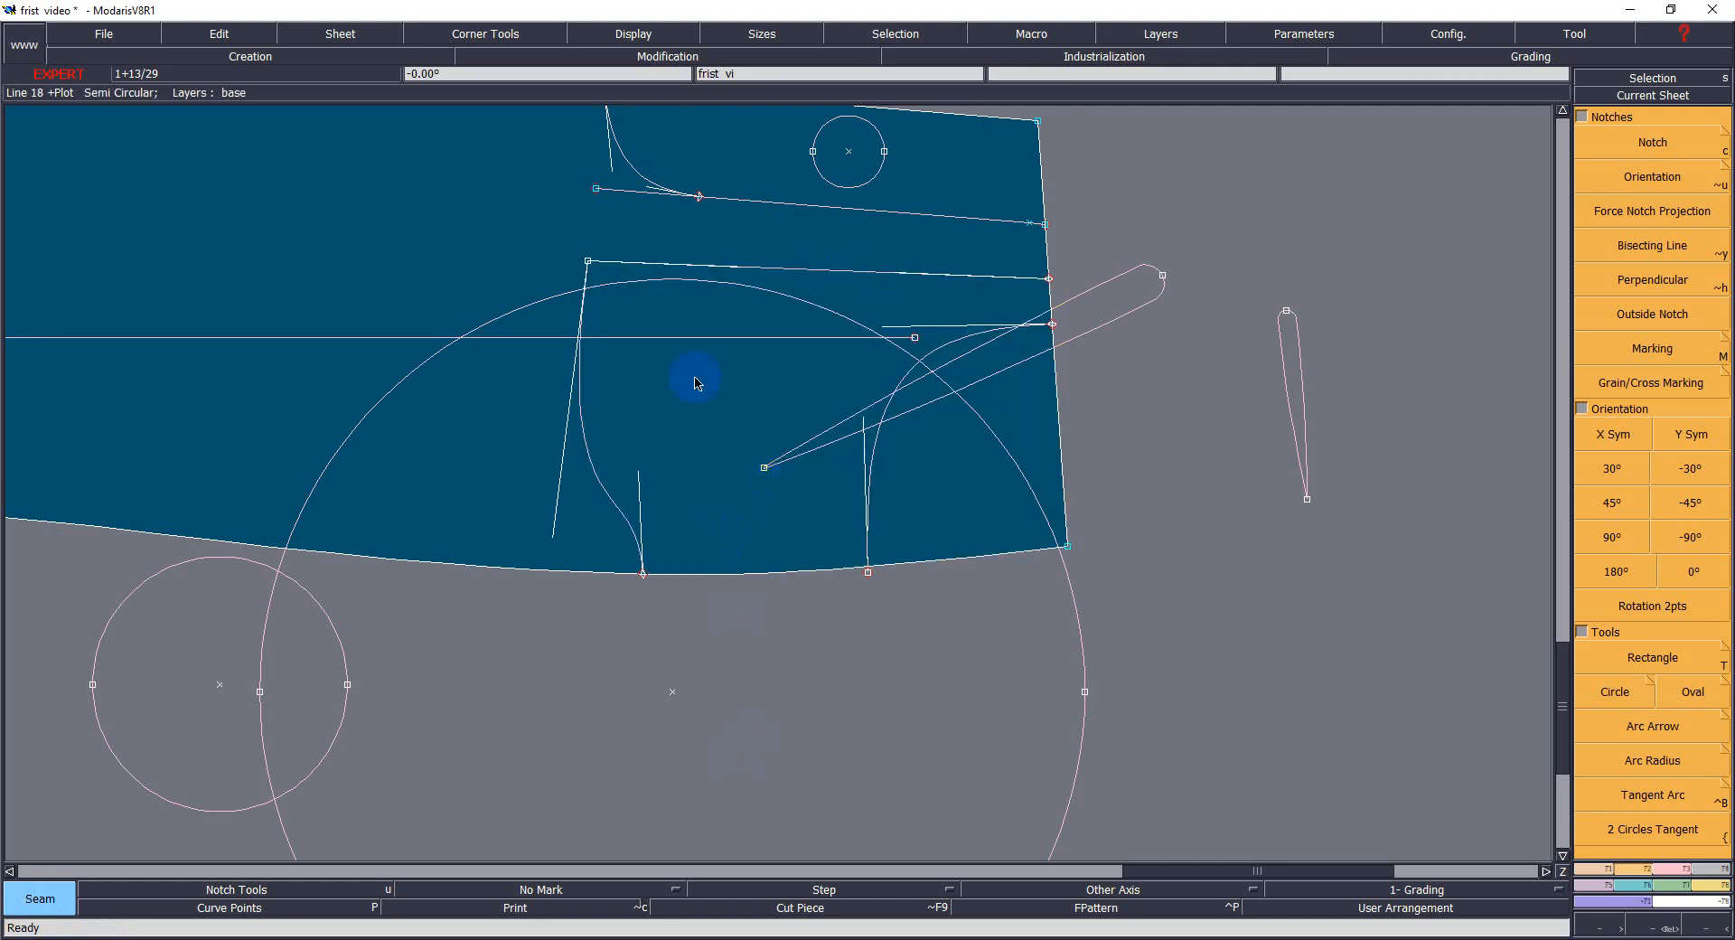
mouse_move(696, 382)
mouse_down()
mouse_move(620, 279)
mouse_move(968, 294)
mouse_move(982, 314)
mouse_move(1034, 302)
mouse_move(907, 332)
mouse_move(817, 441)
mouse_move(867, 572)
mouse_up()
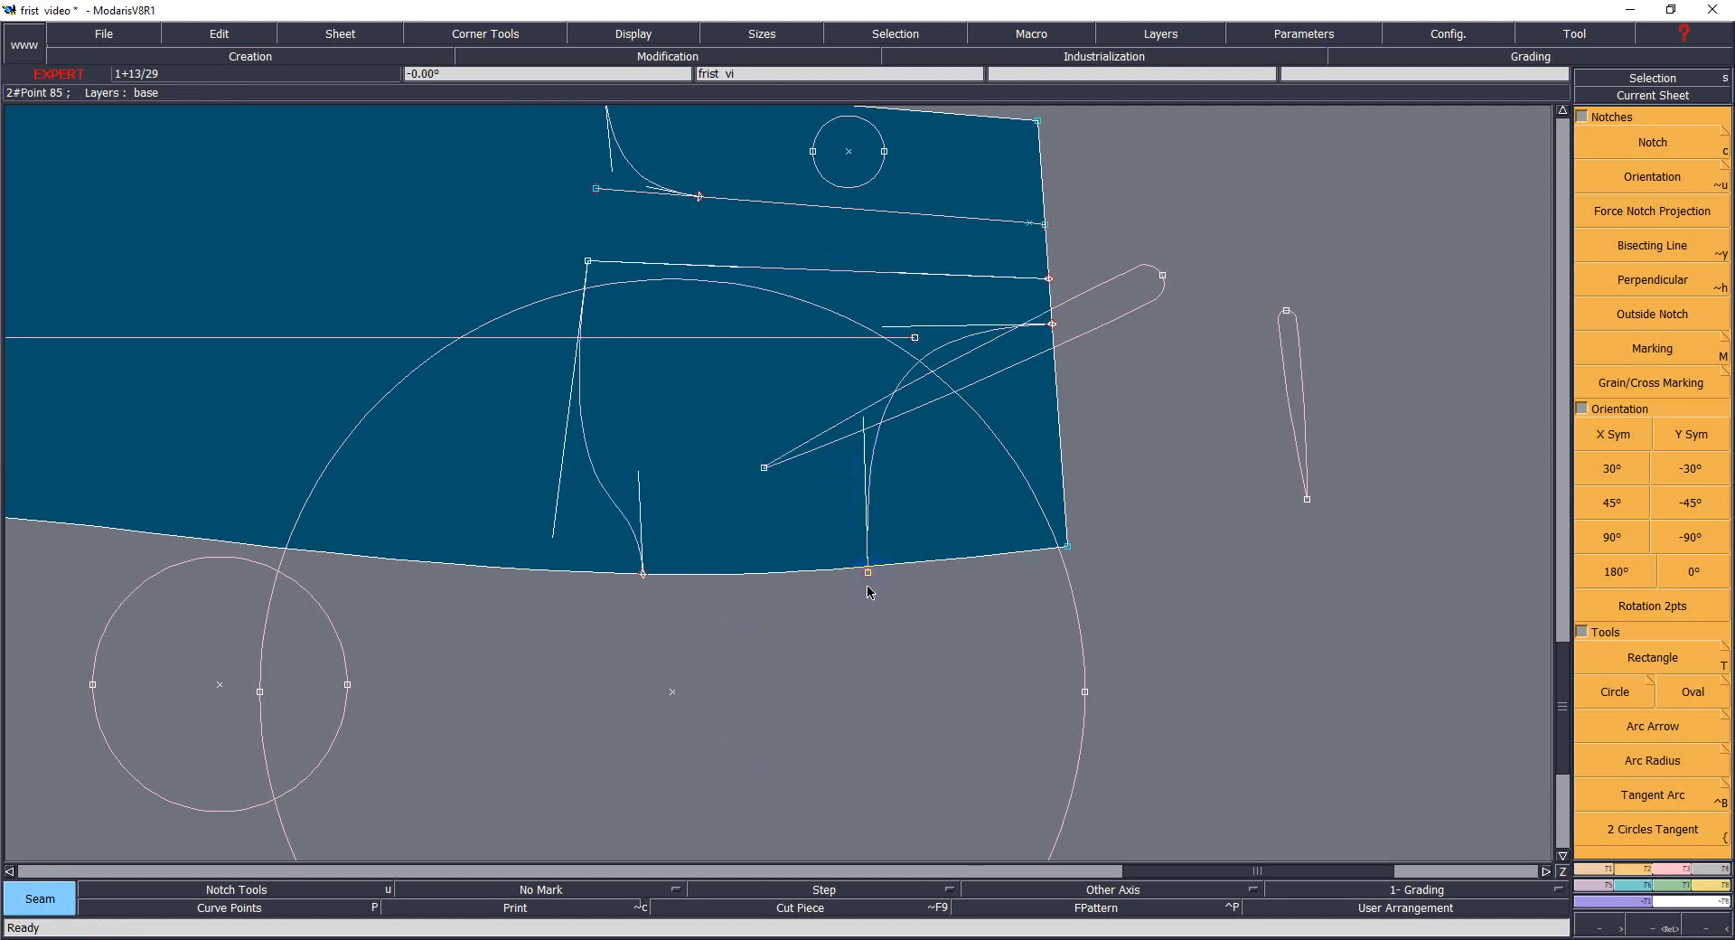
key(j)
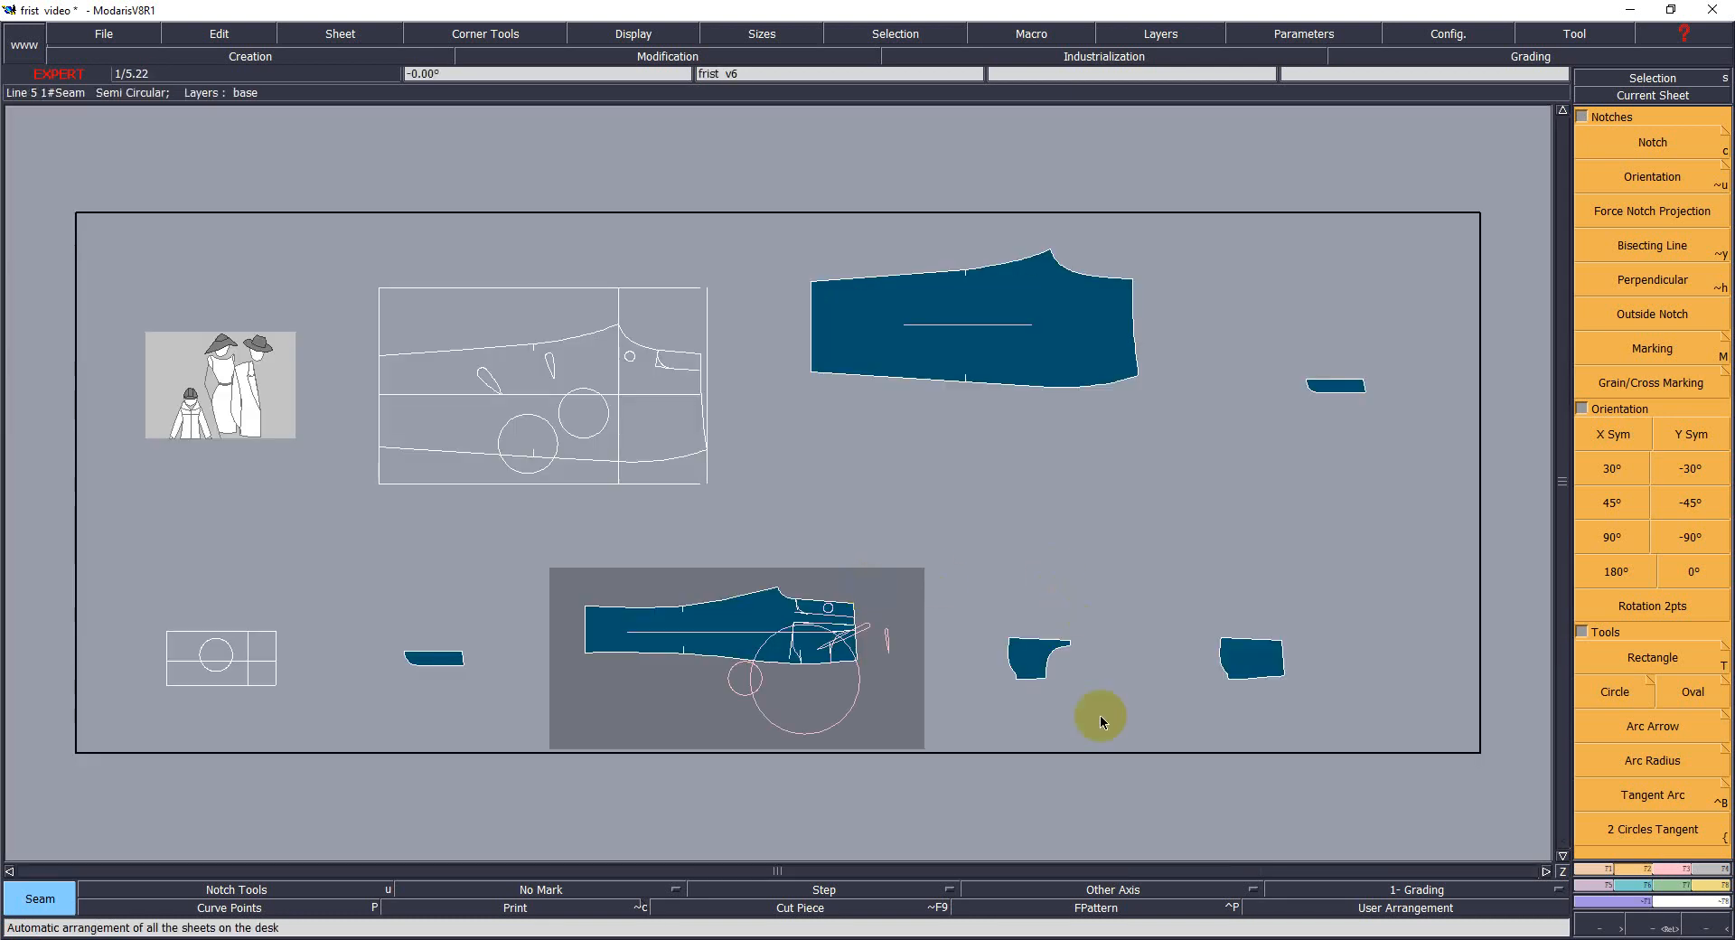
Examine the two extracted pocket pieces up close and compare their outlines.
key(Return)
click(1329, 776)
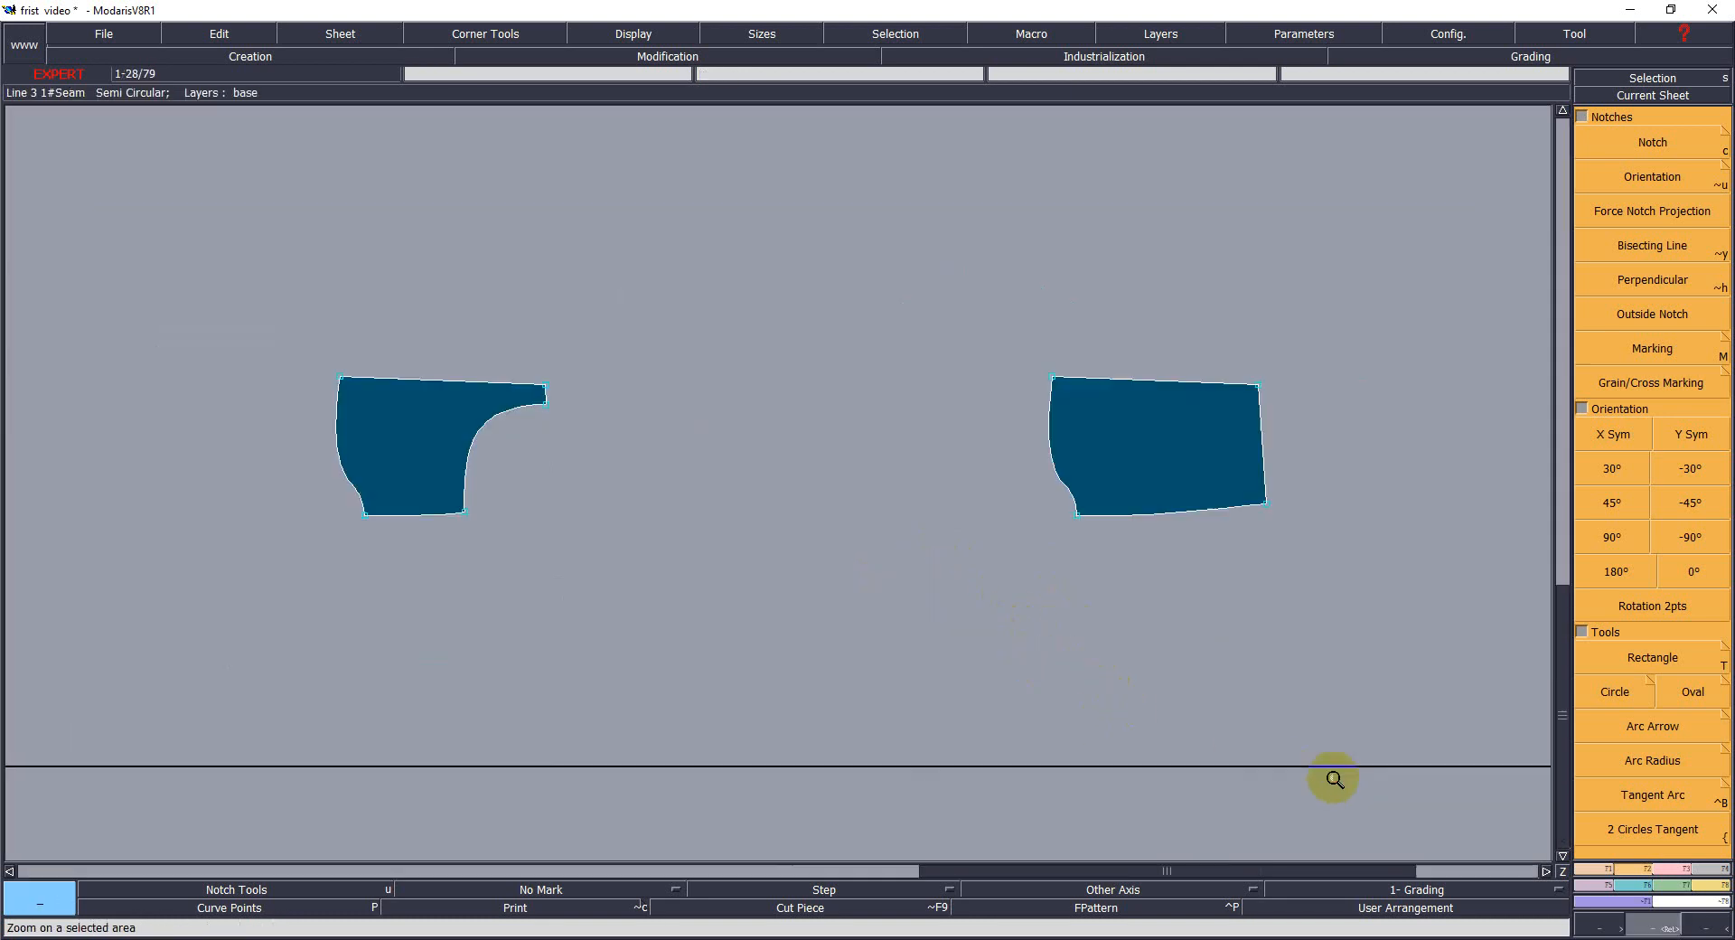
click(1600, 899)
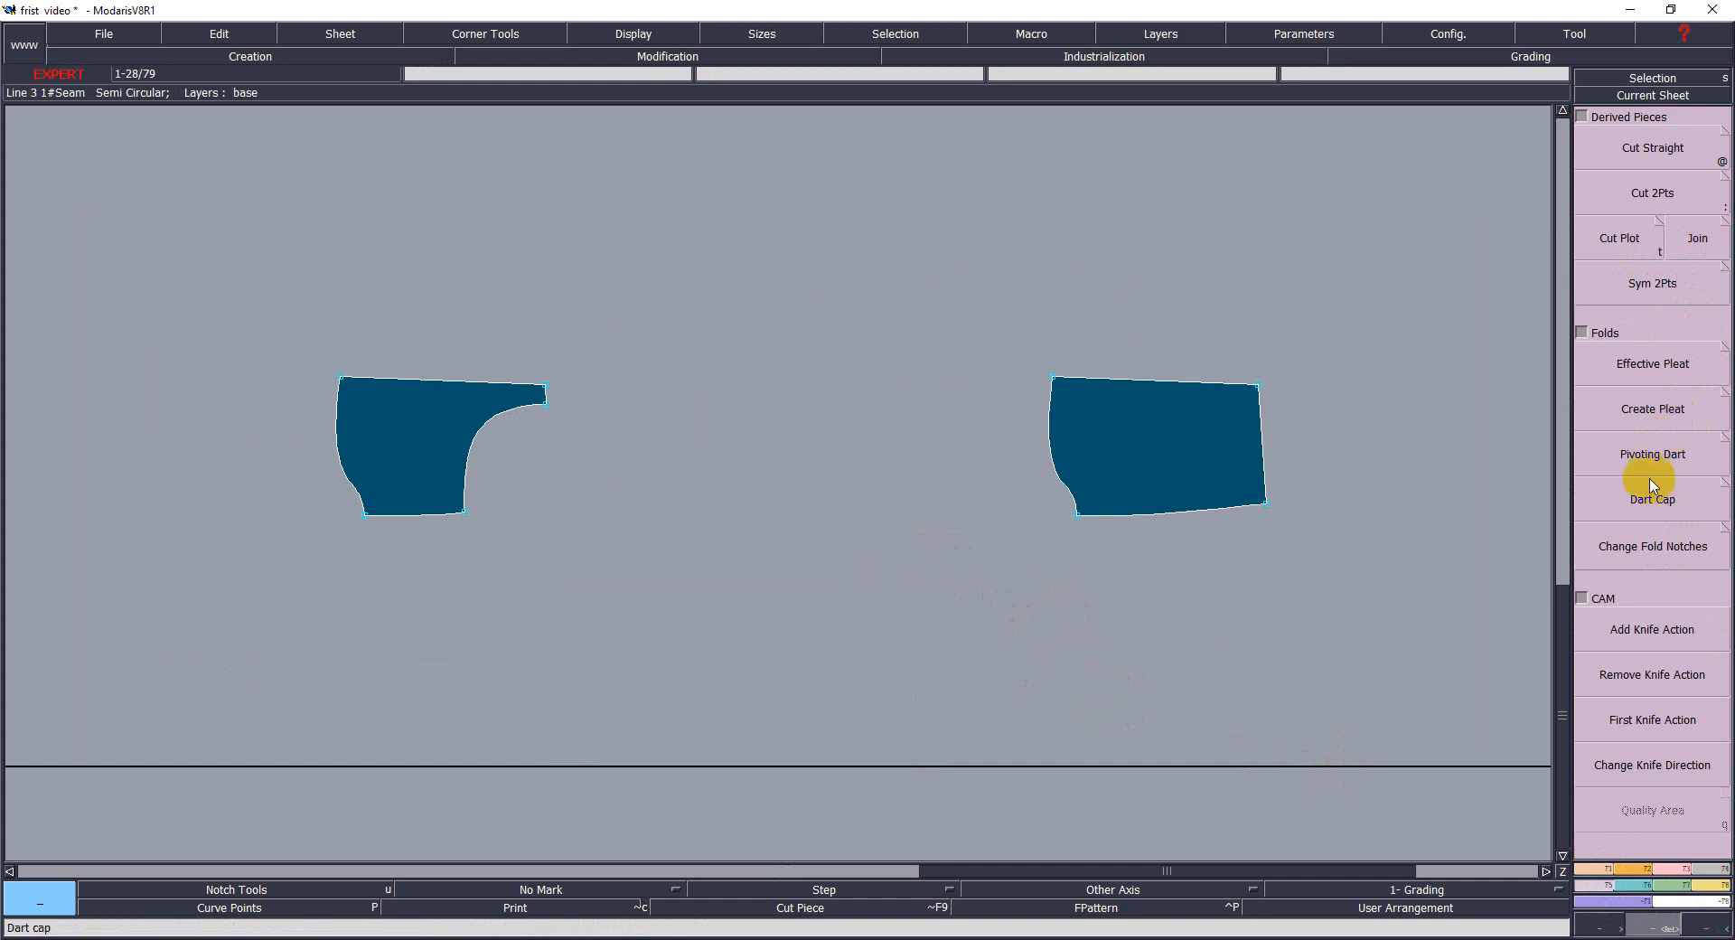
click(1135, 454)
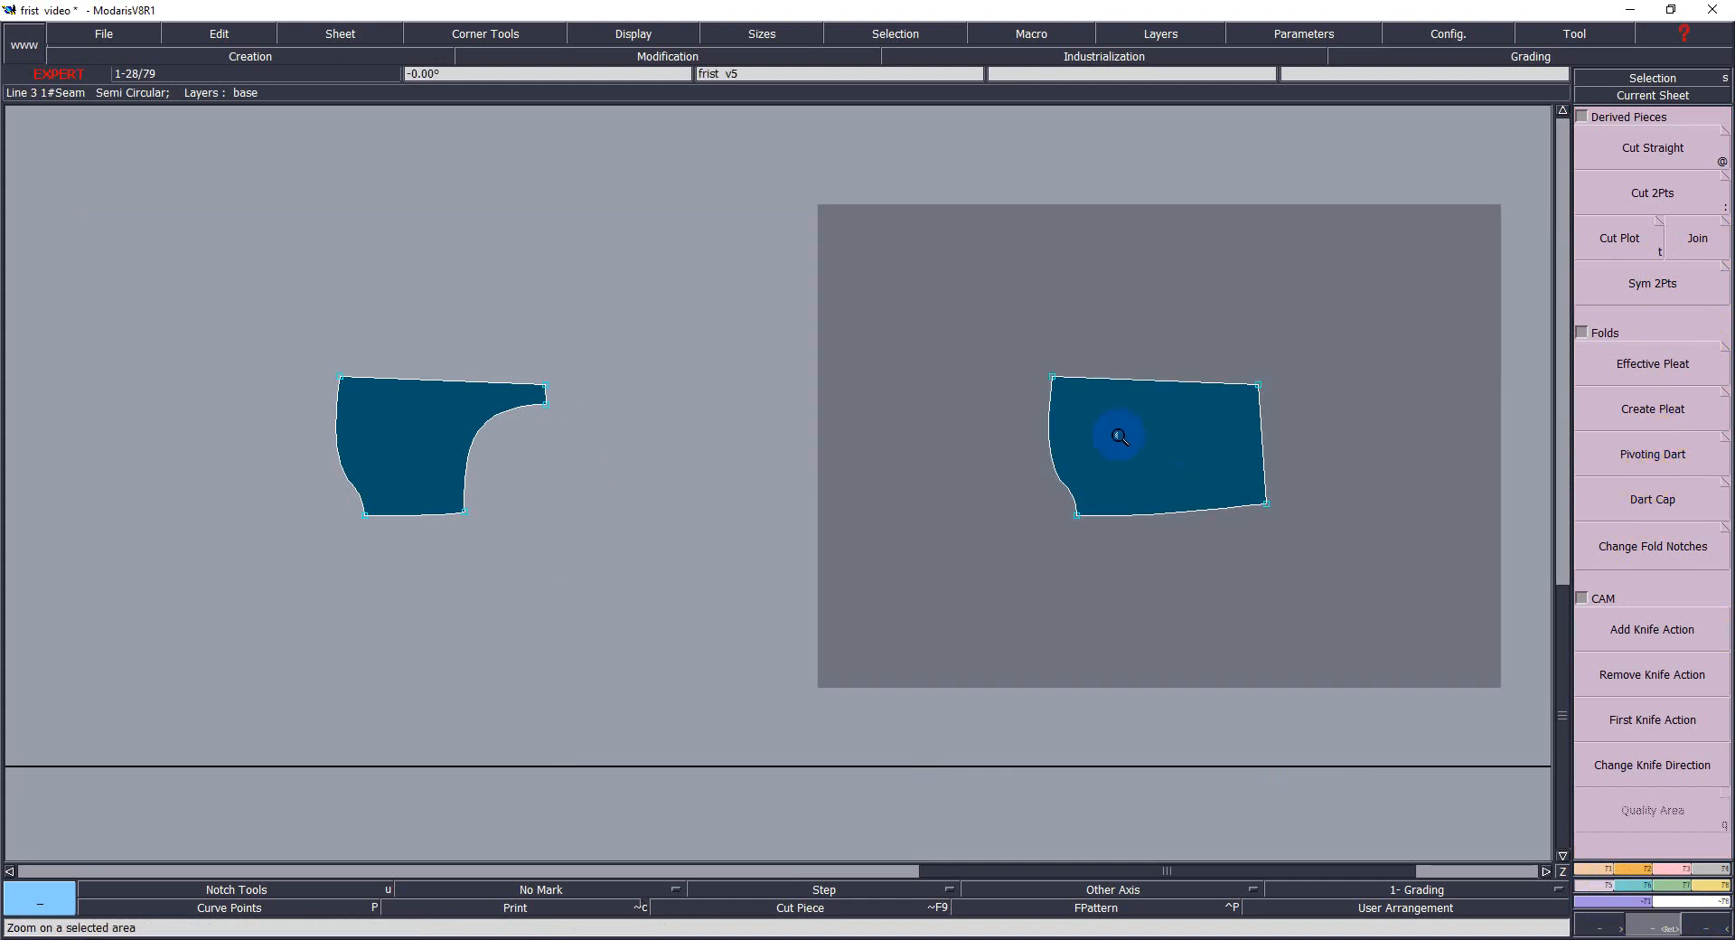
key(Return)
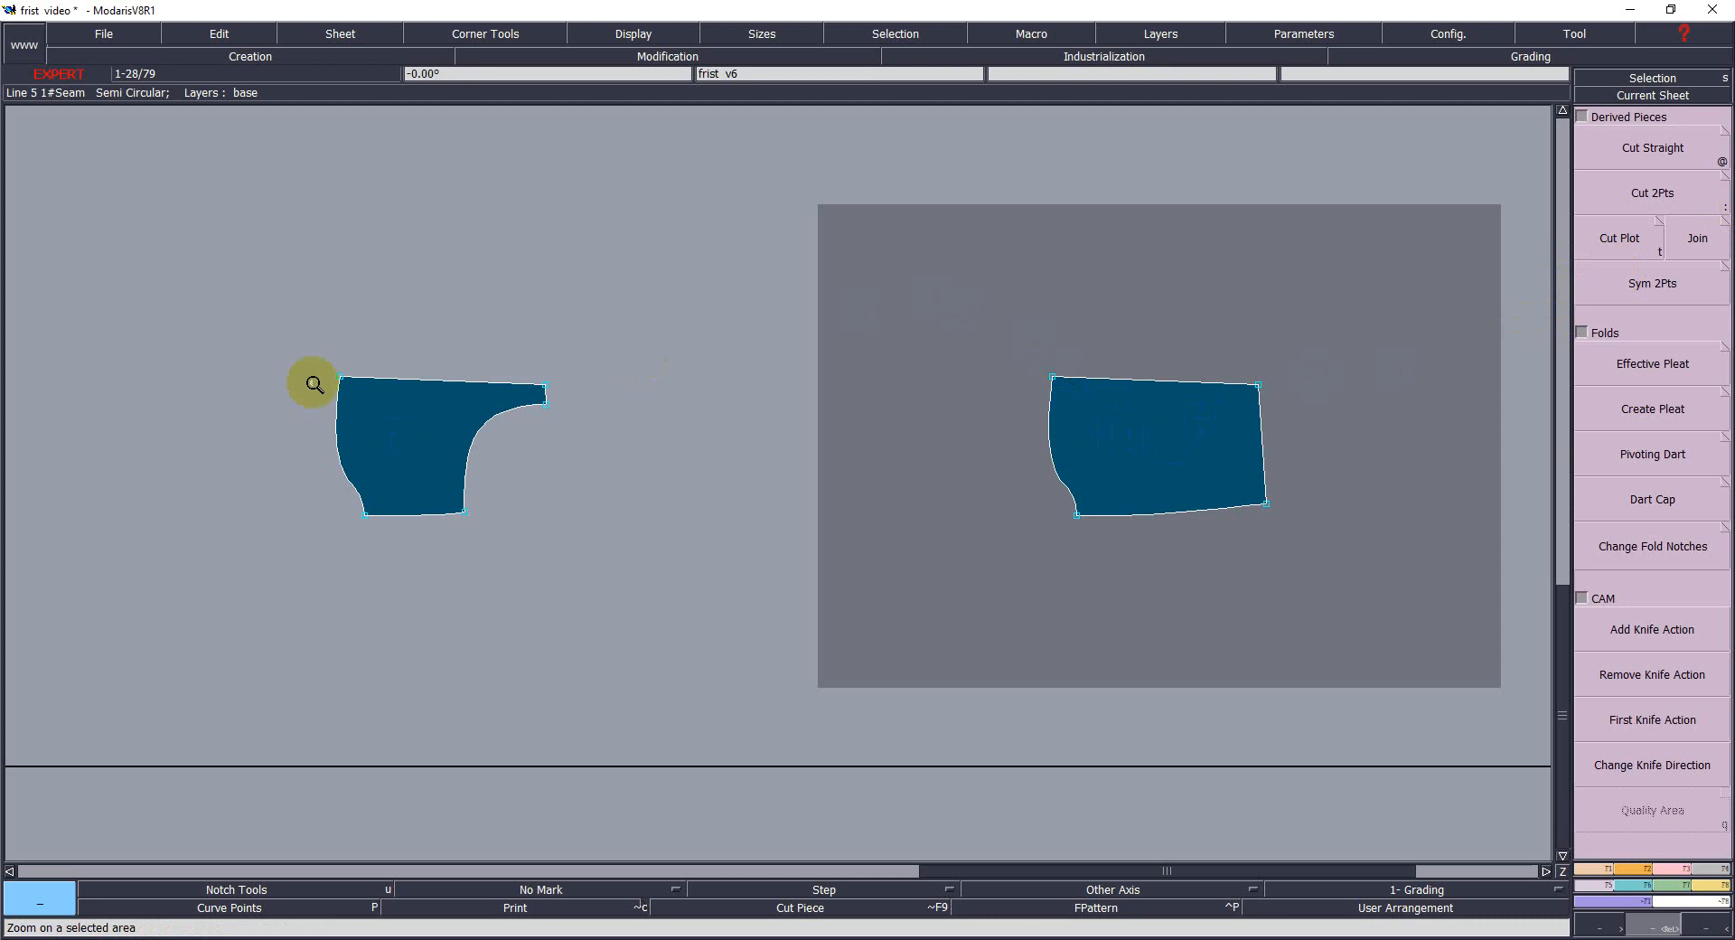
drag(318, 396, 488, 498)
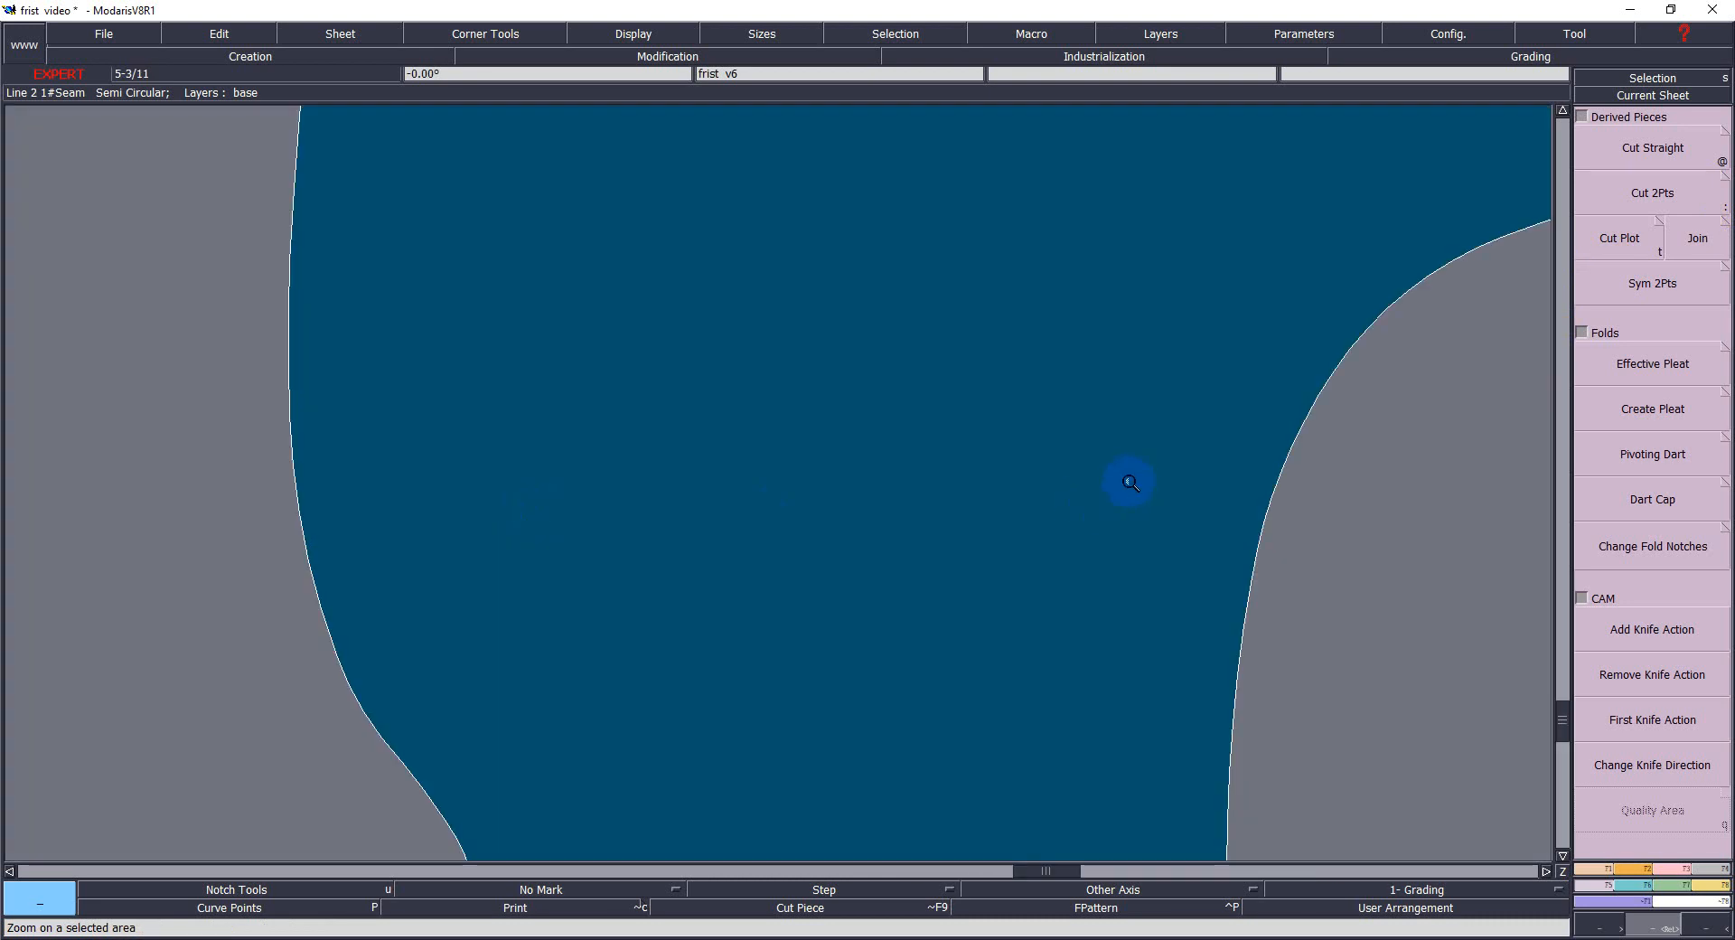
key(j)
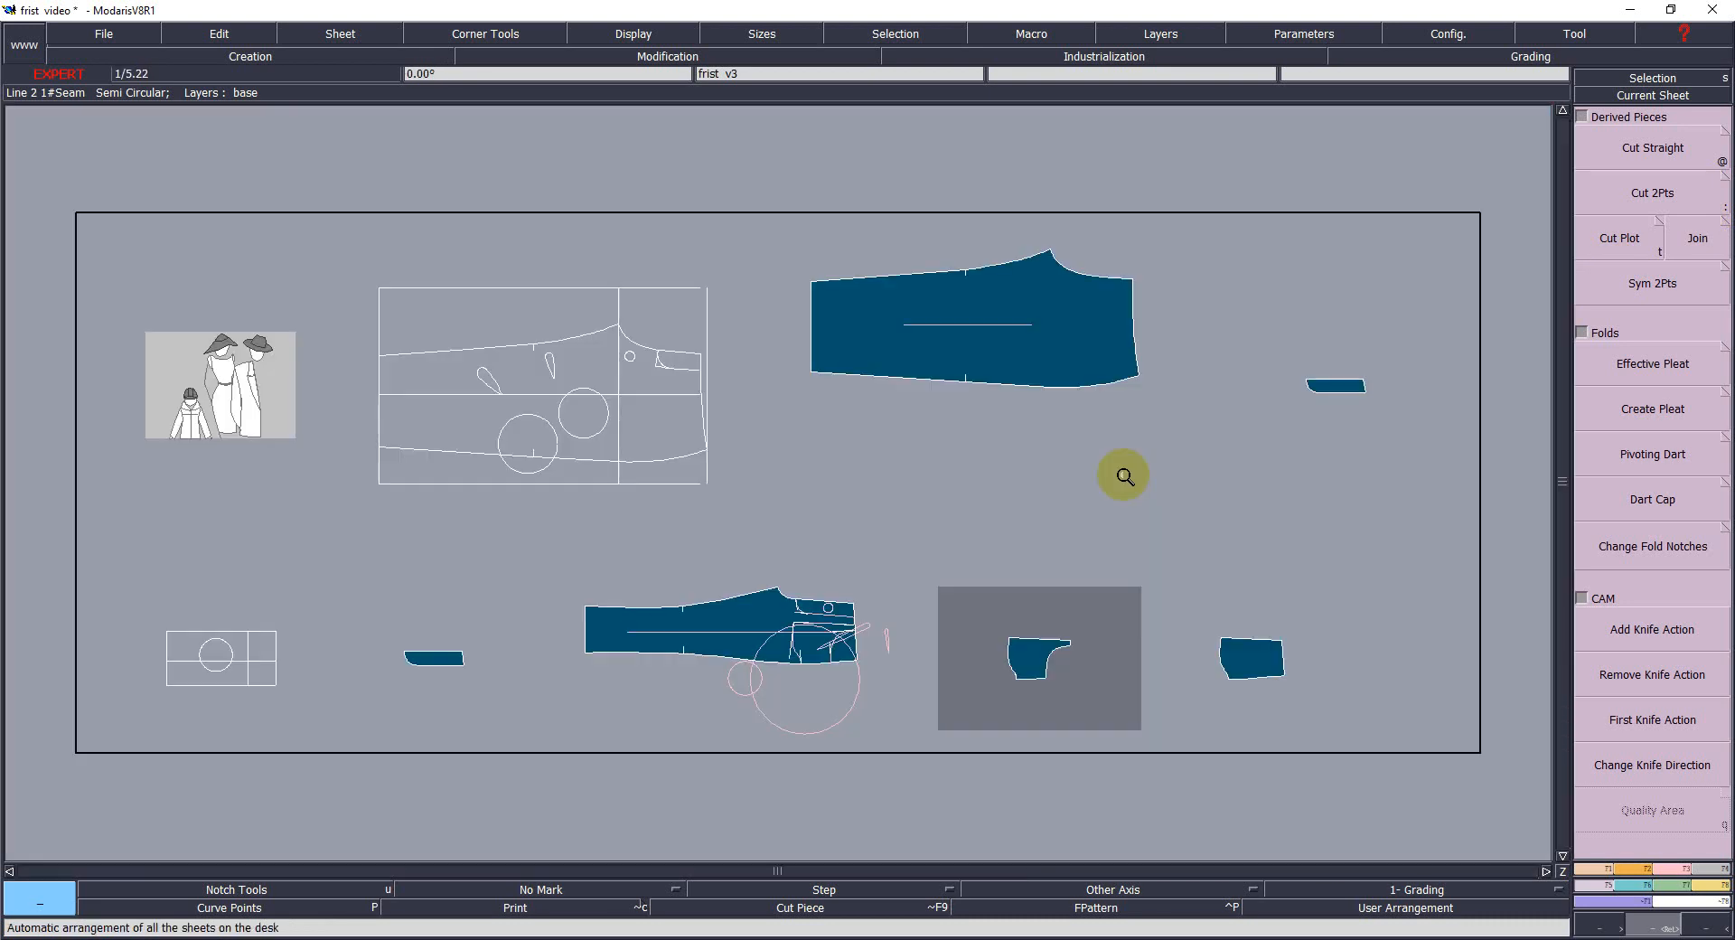
key(Return)
drag(913, 552, 1327, 765)
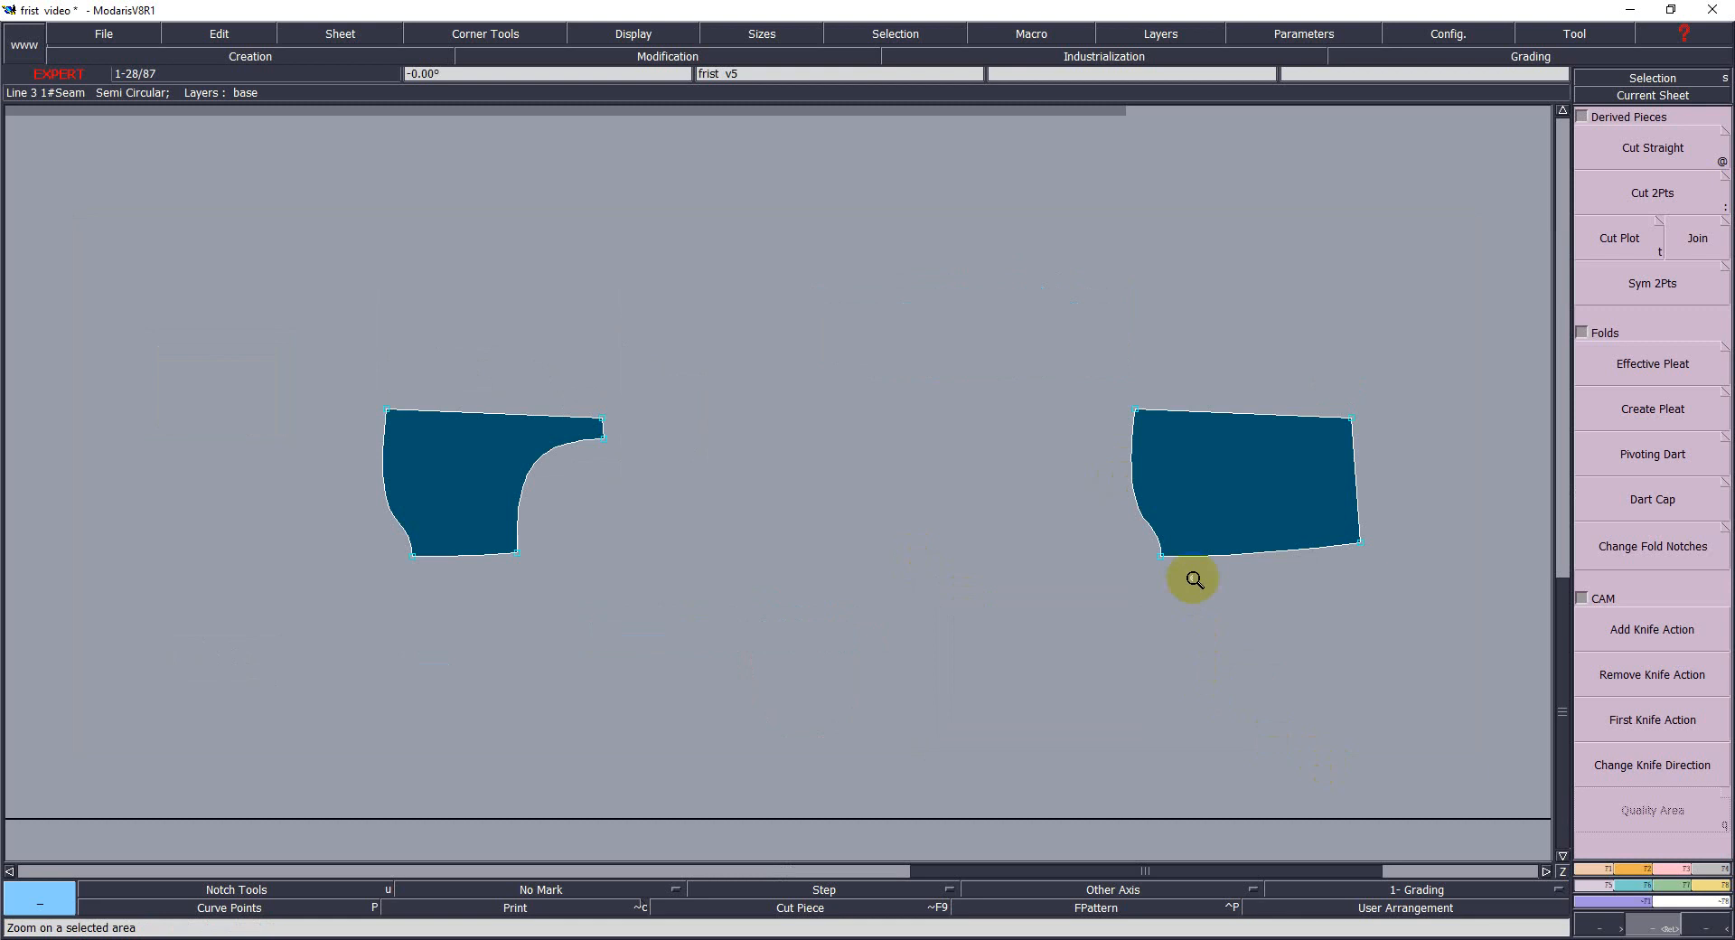
click(1239, 529)
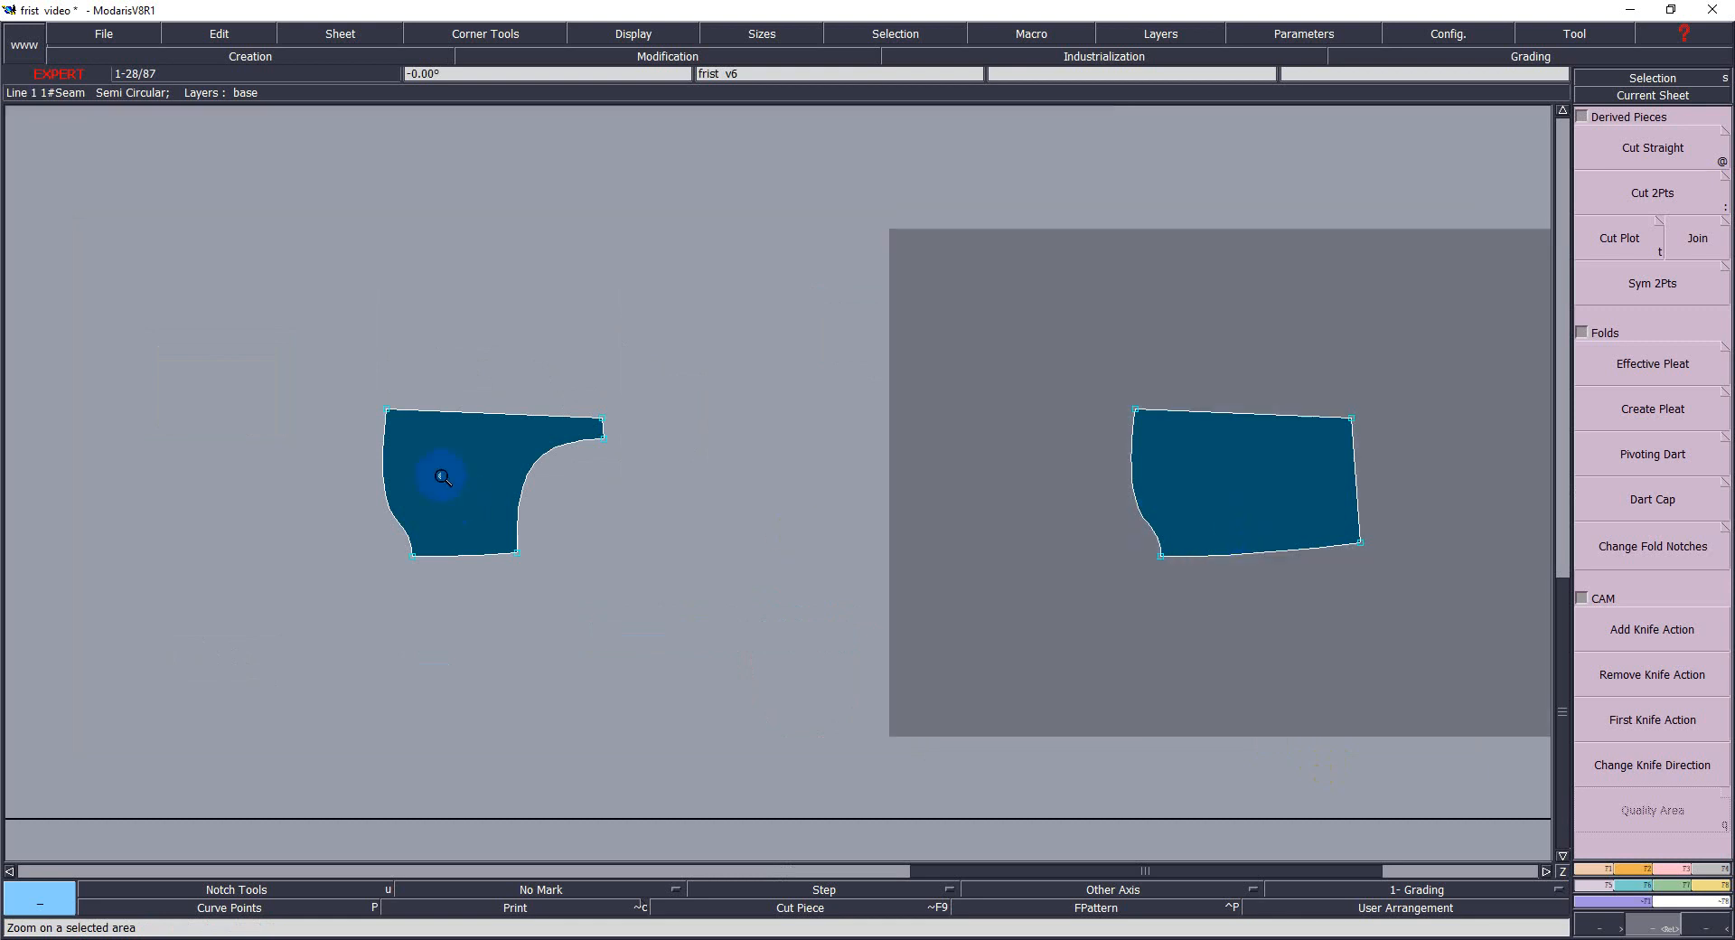
Flip the full pocket piece vertically with X Sym and rotate it by two points so its bottom edge is horizontal.
click(1636, 869)
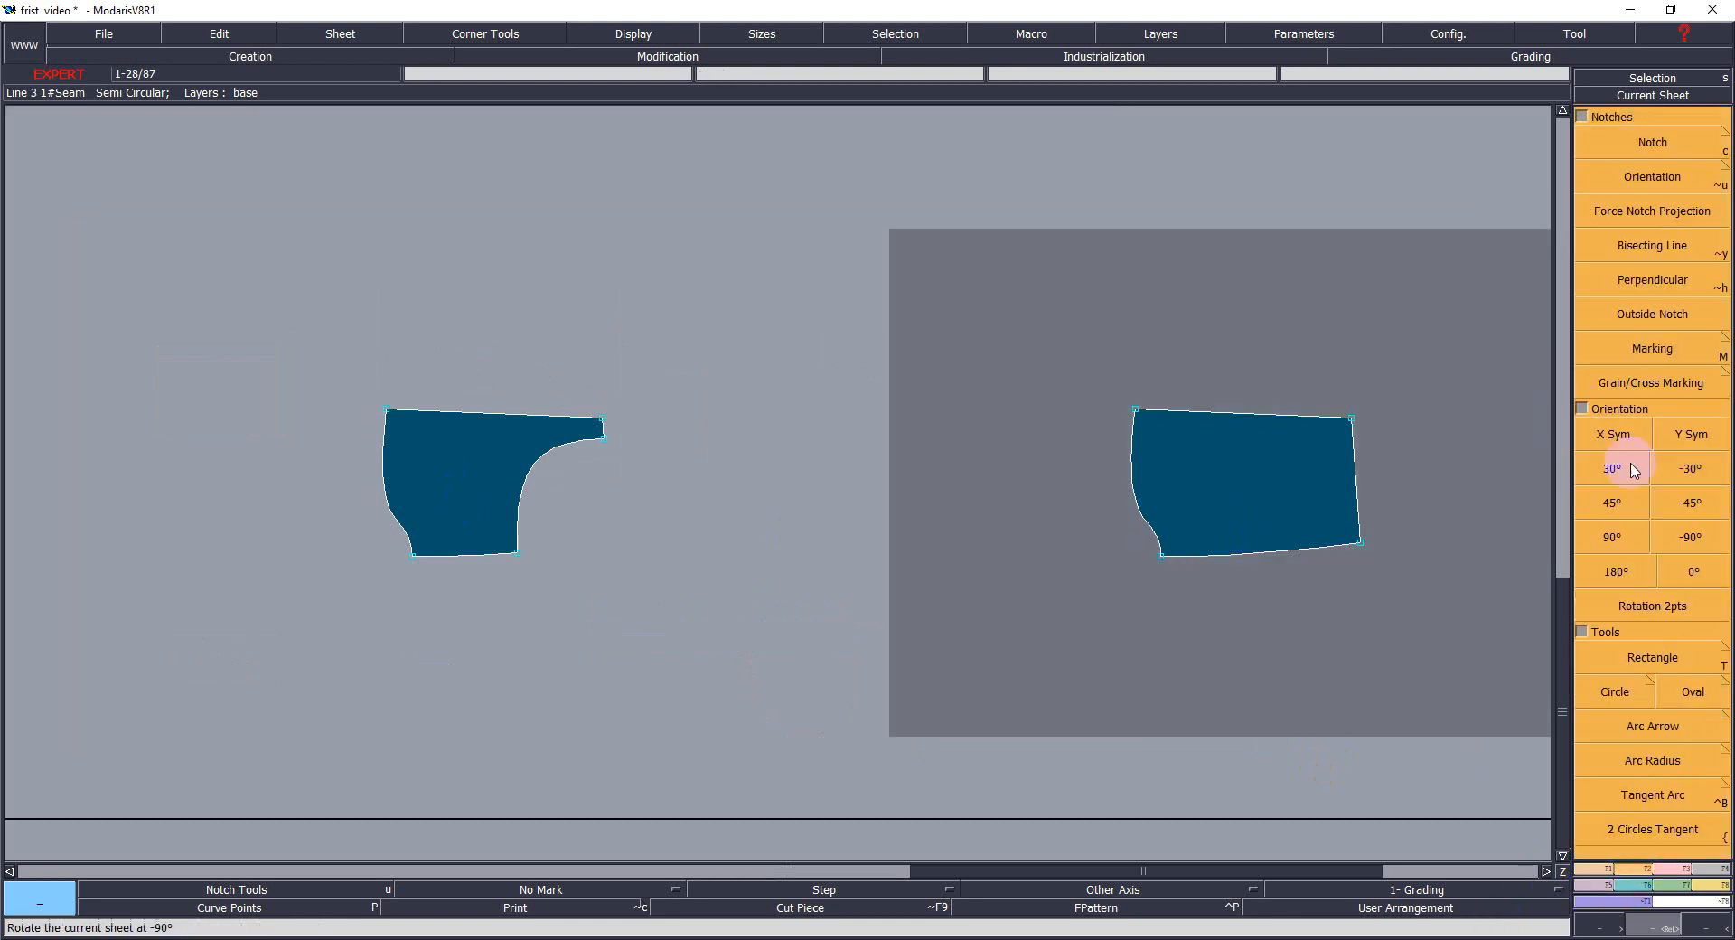
click(1616, 438)
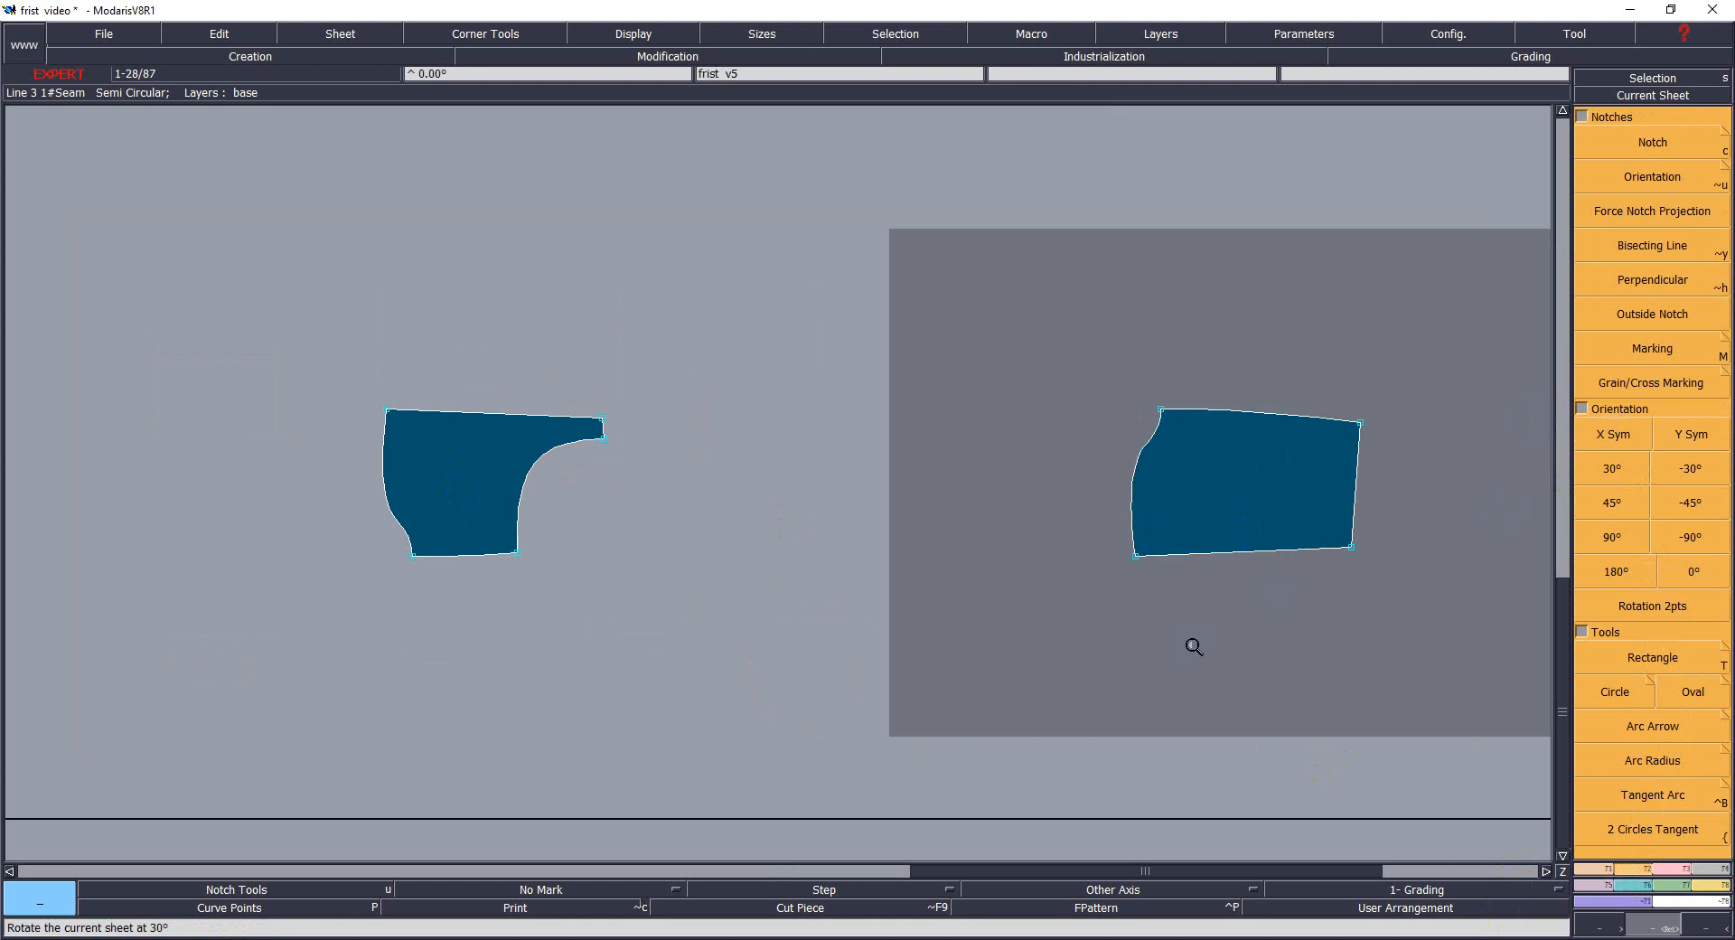
click(1598, 603)
click(1135, 555)
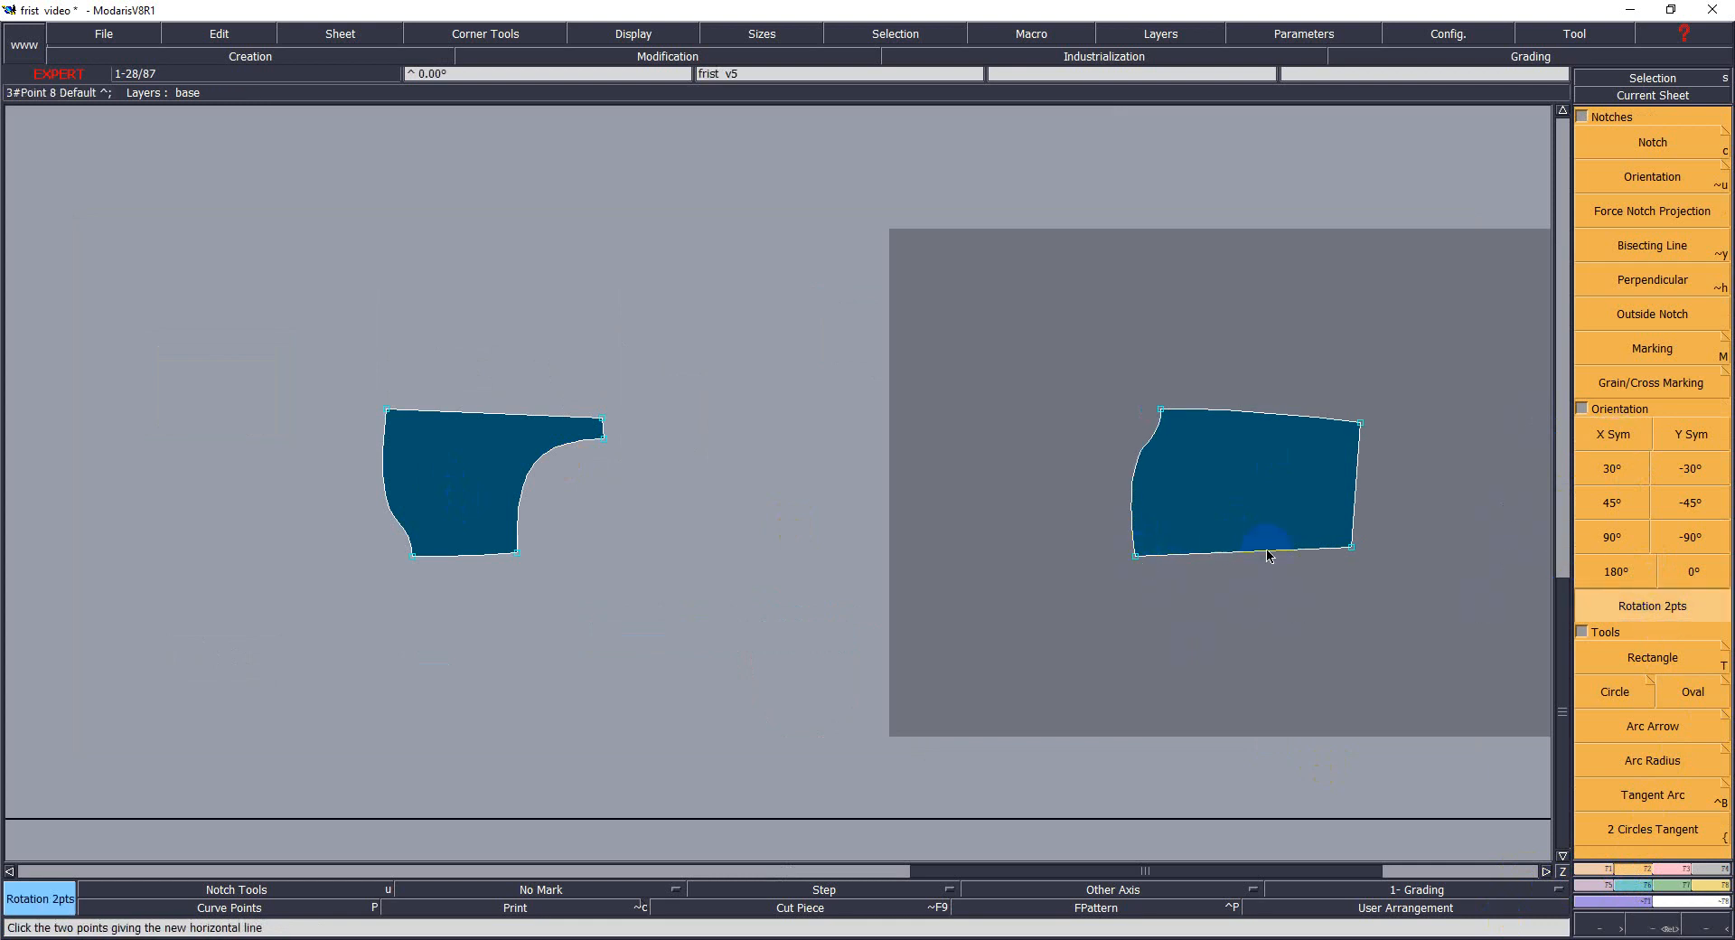
click(1350, 548)
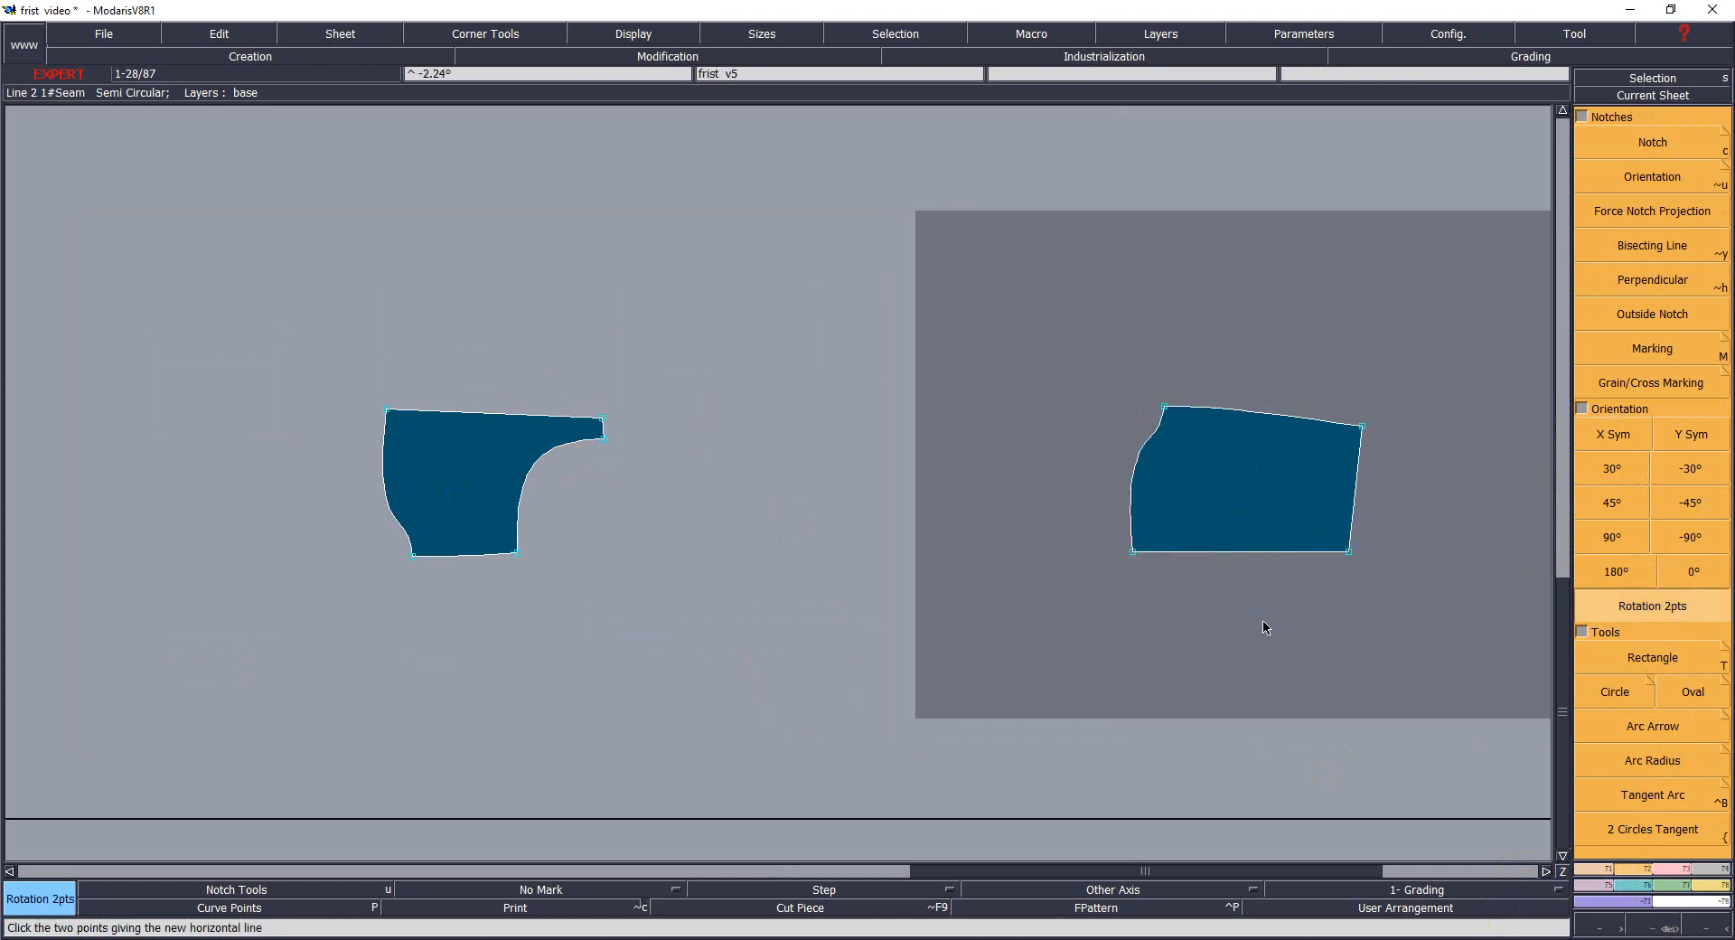
Join the full pocket piece to the curved-opening piece along their long straight edges, rearrange all sheets and zoom in on the joined piece.
key(F5)
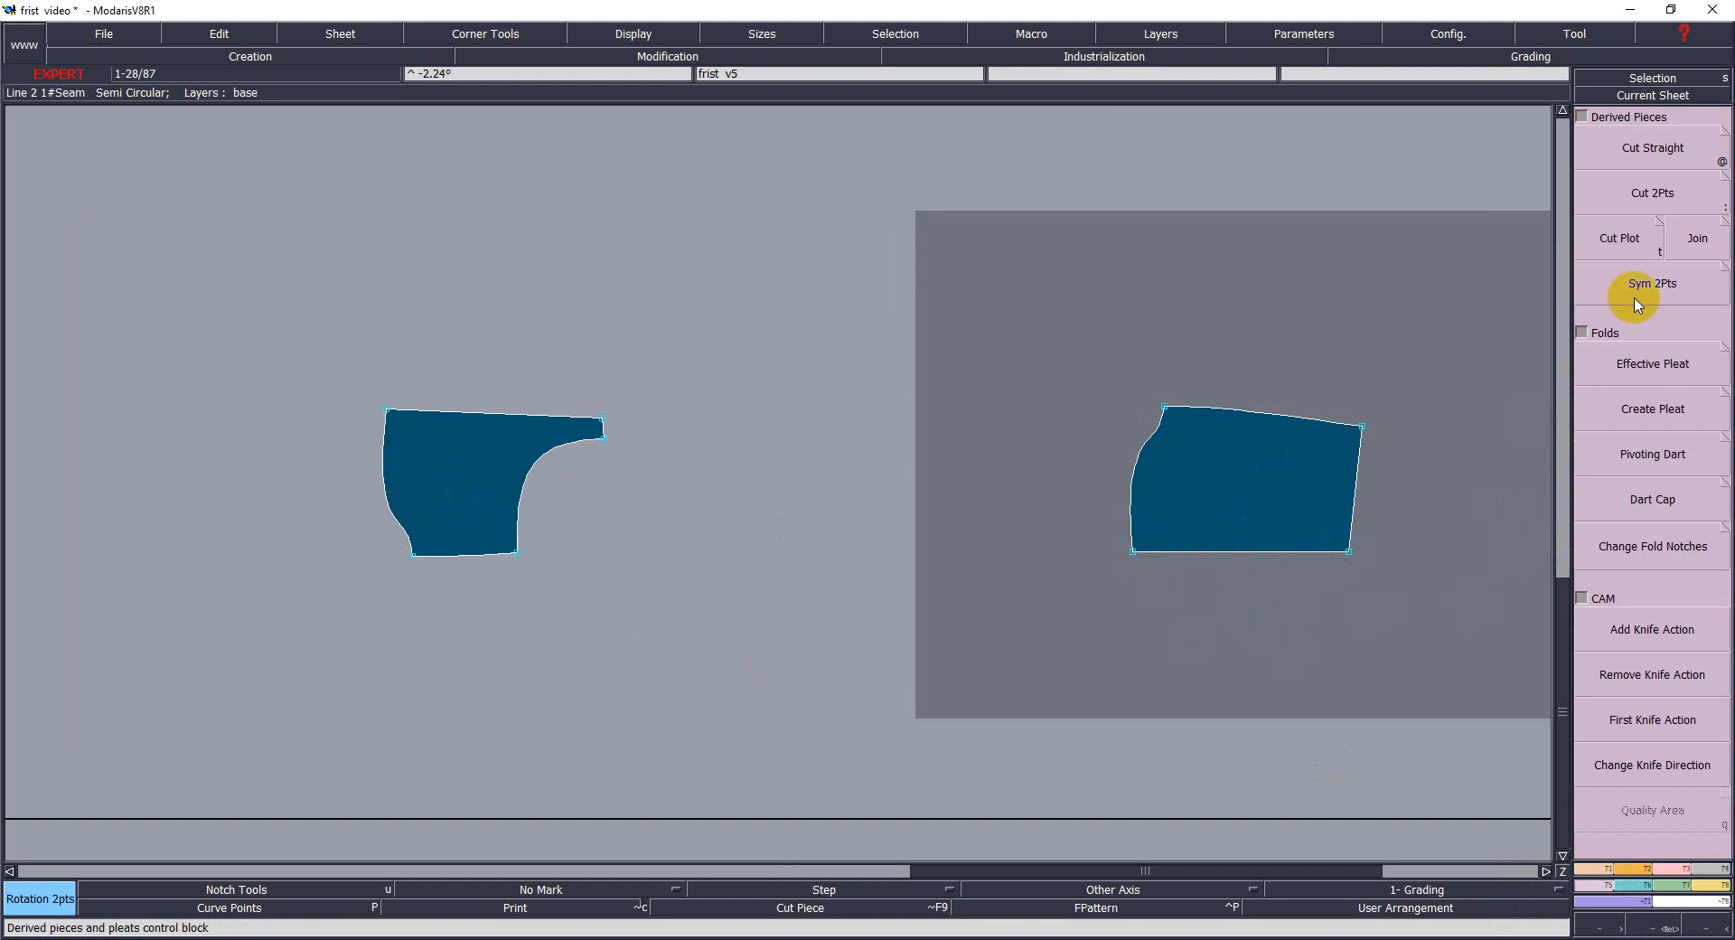
click(1692, 243)
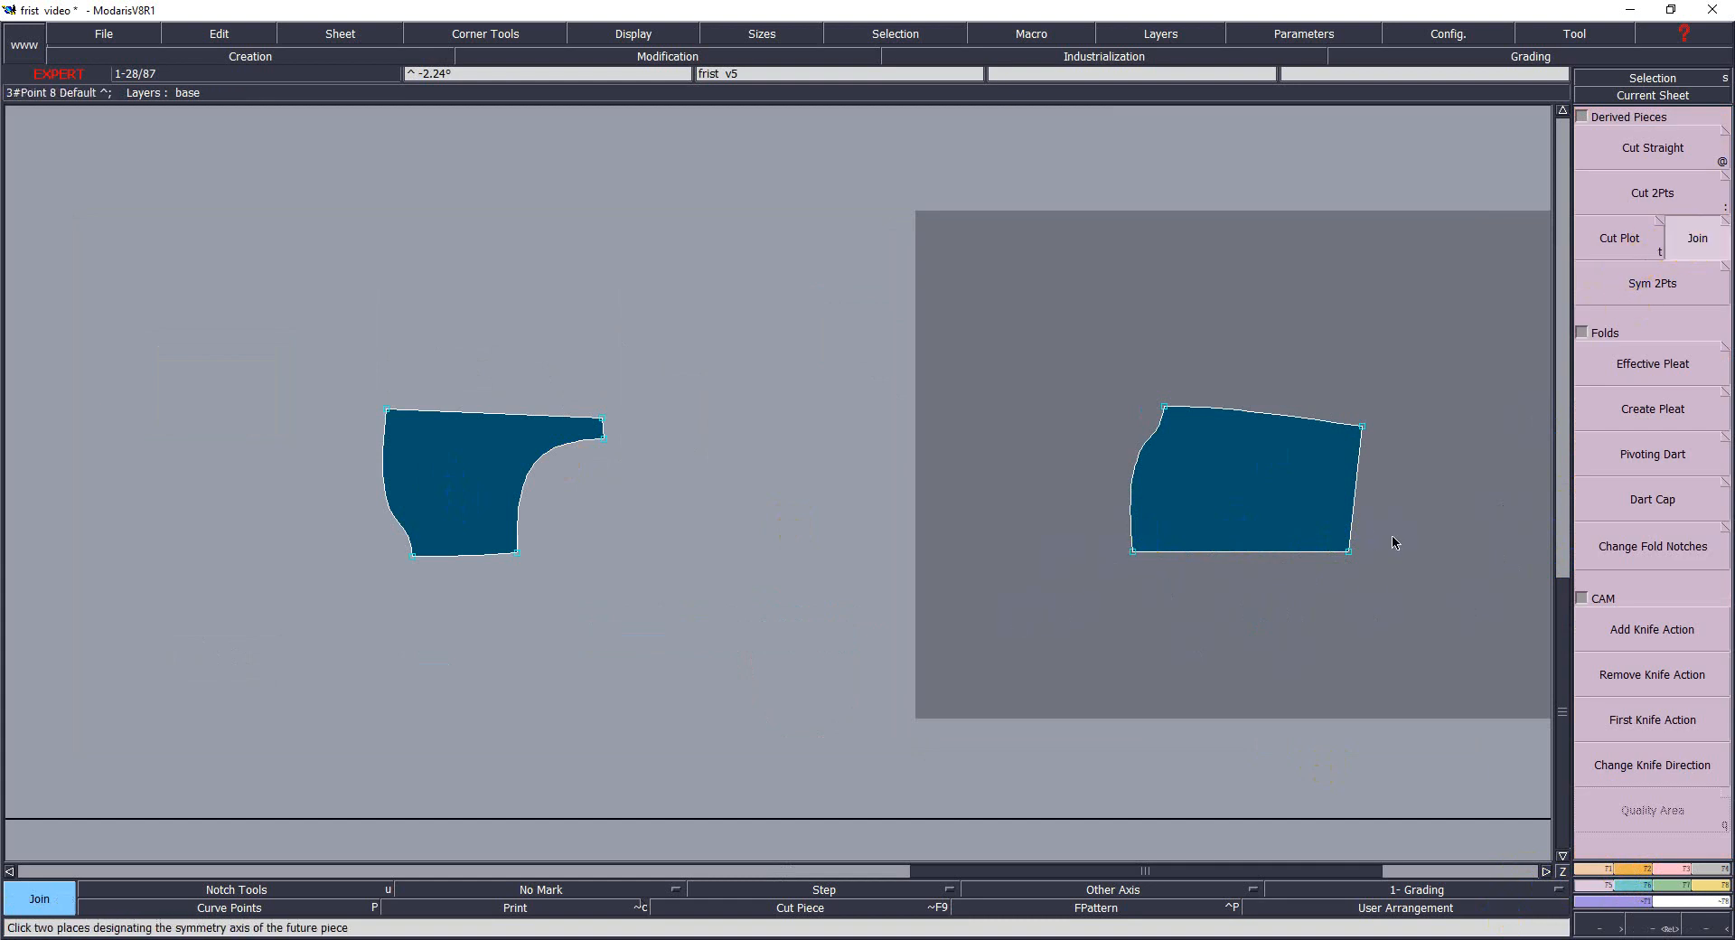
click(1349, 552)
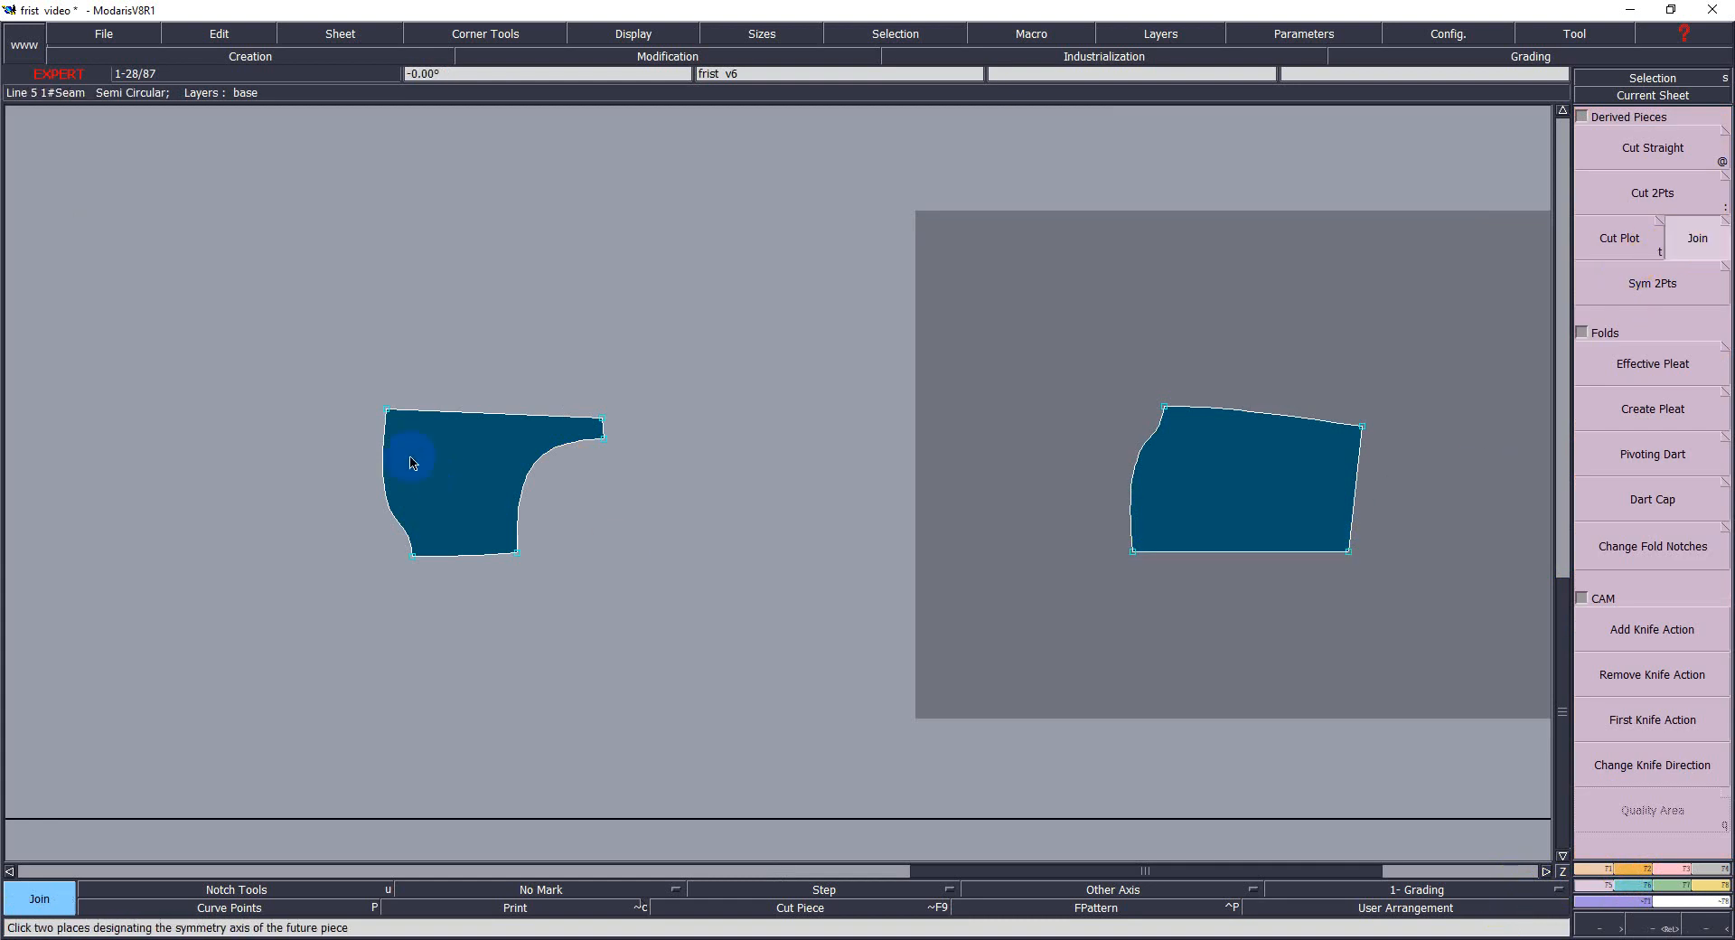
click(387, 412)
click(605, 420)
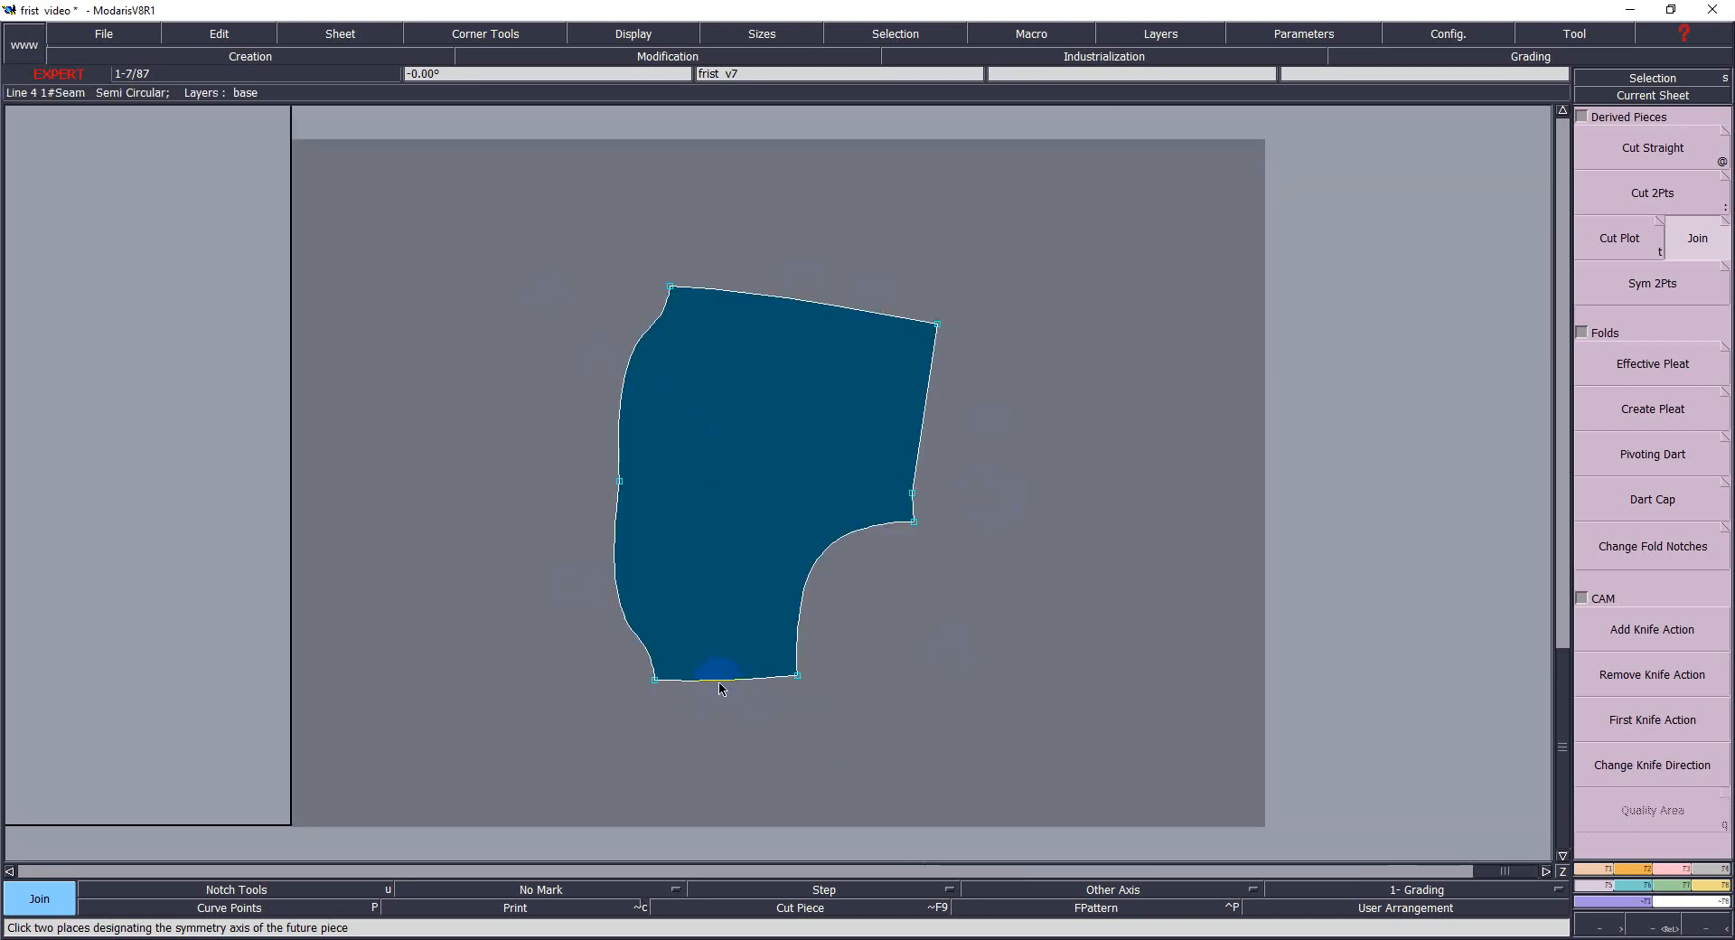
key(j)
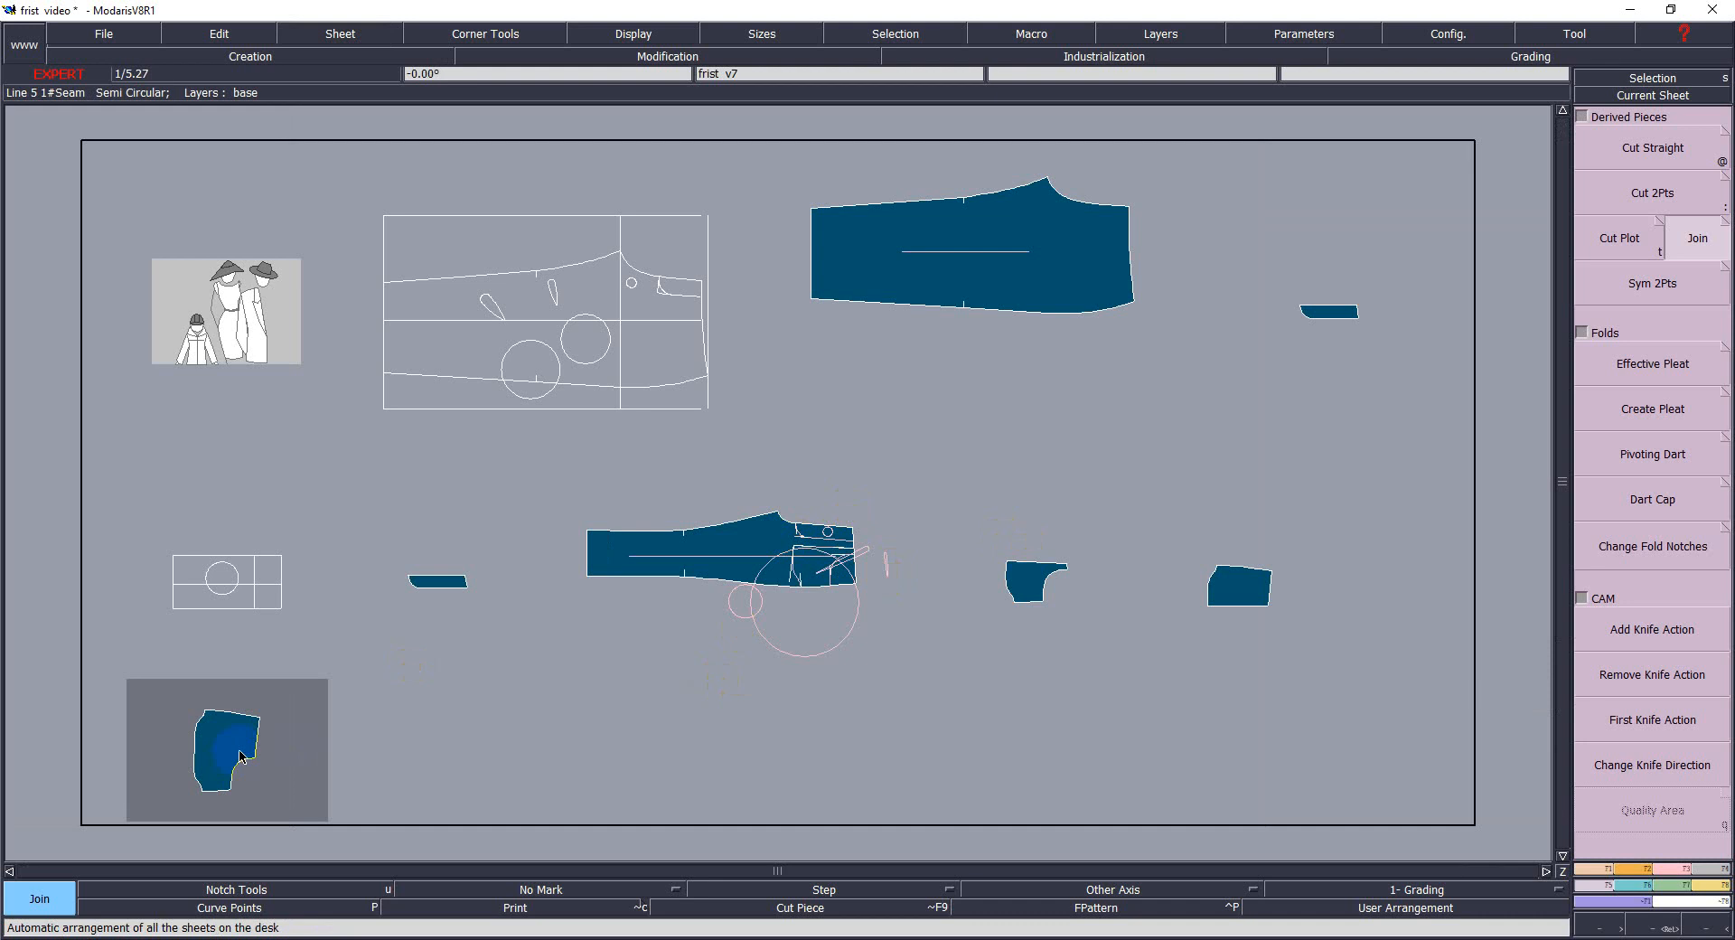
key(Return)
key(Home)
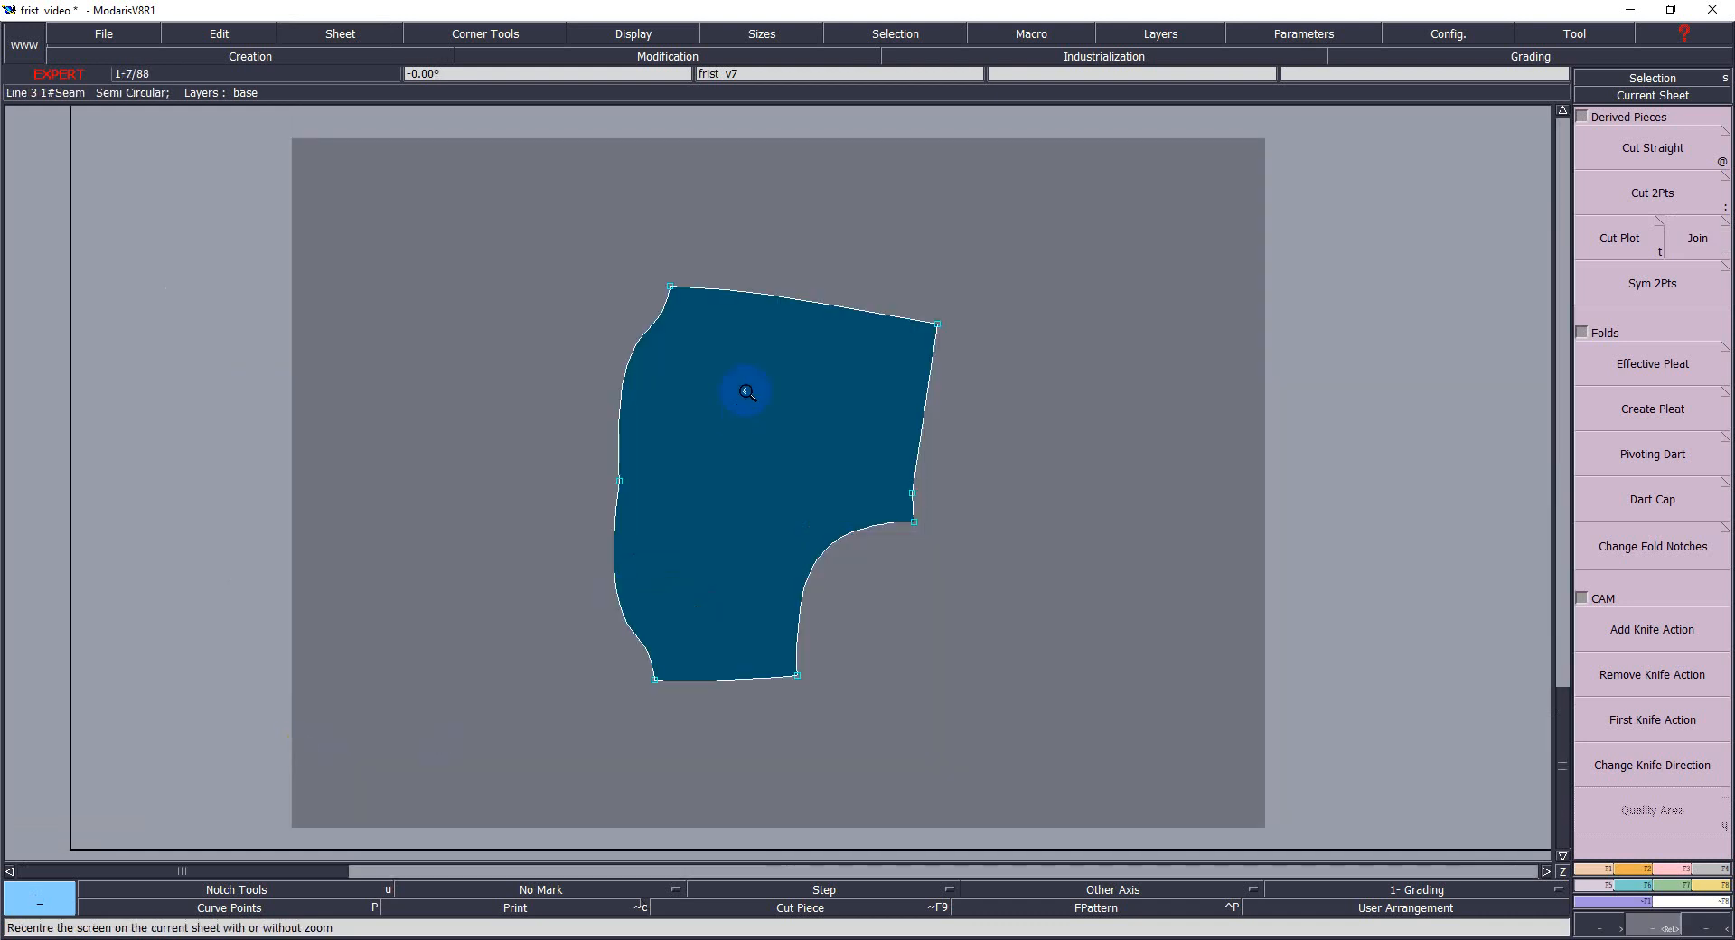
Draw a small rectangle beside the joined pocket piece and reshape its upper-left corner about 0.35 inches right and 0.17 inches down.
click(1643, 273)
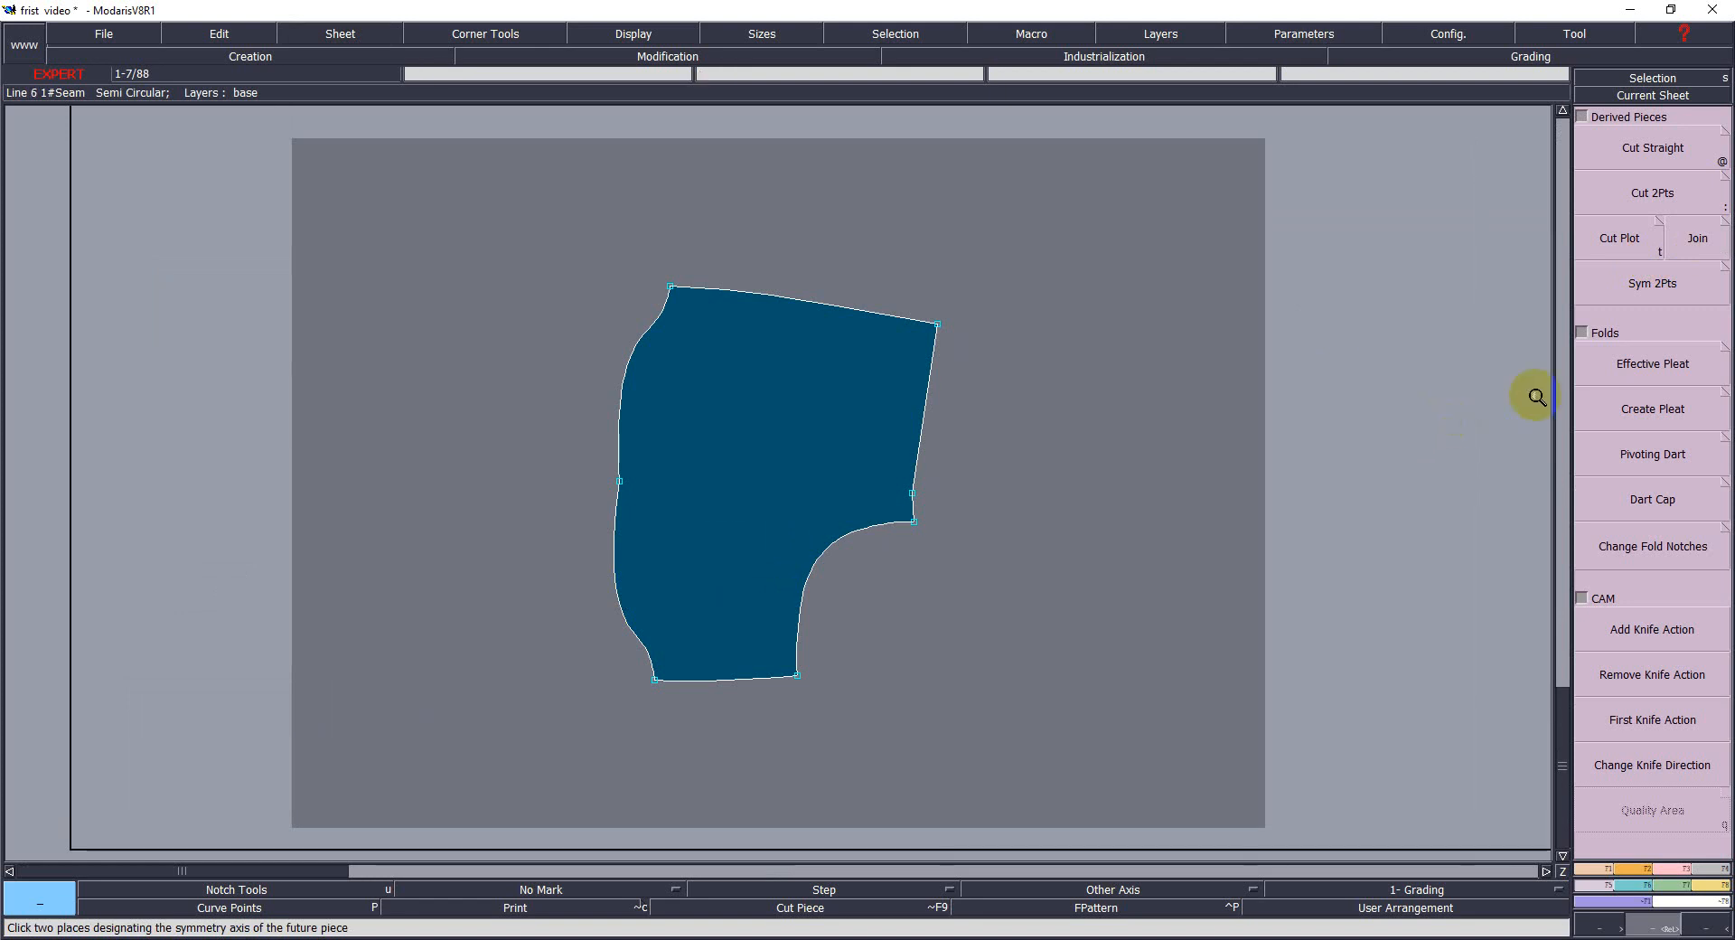
click(1662, 336)
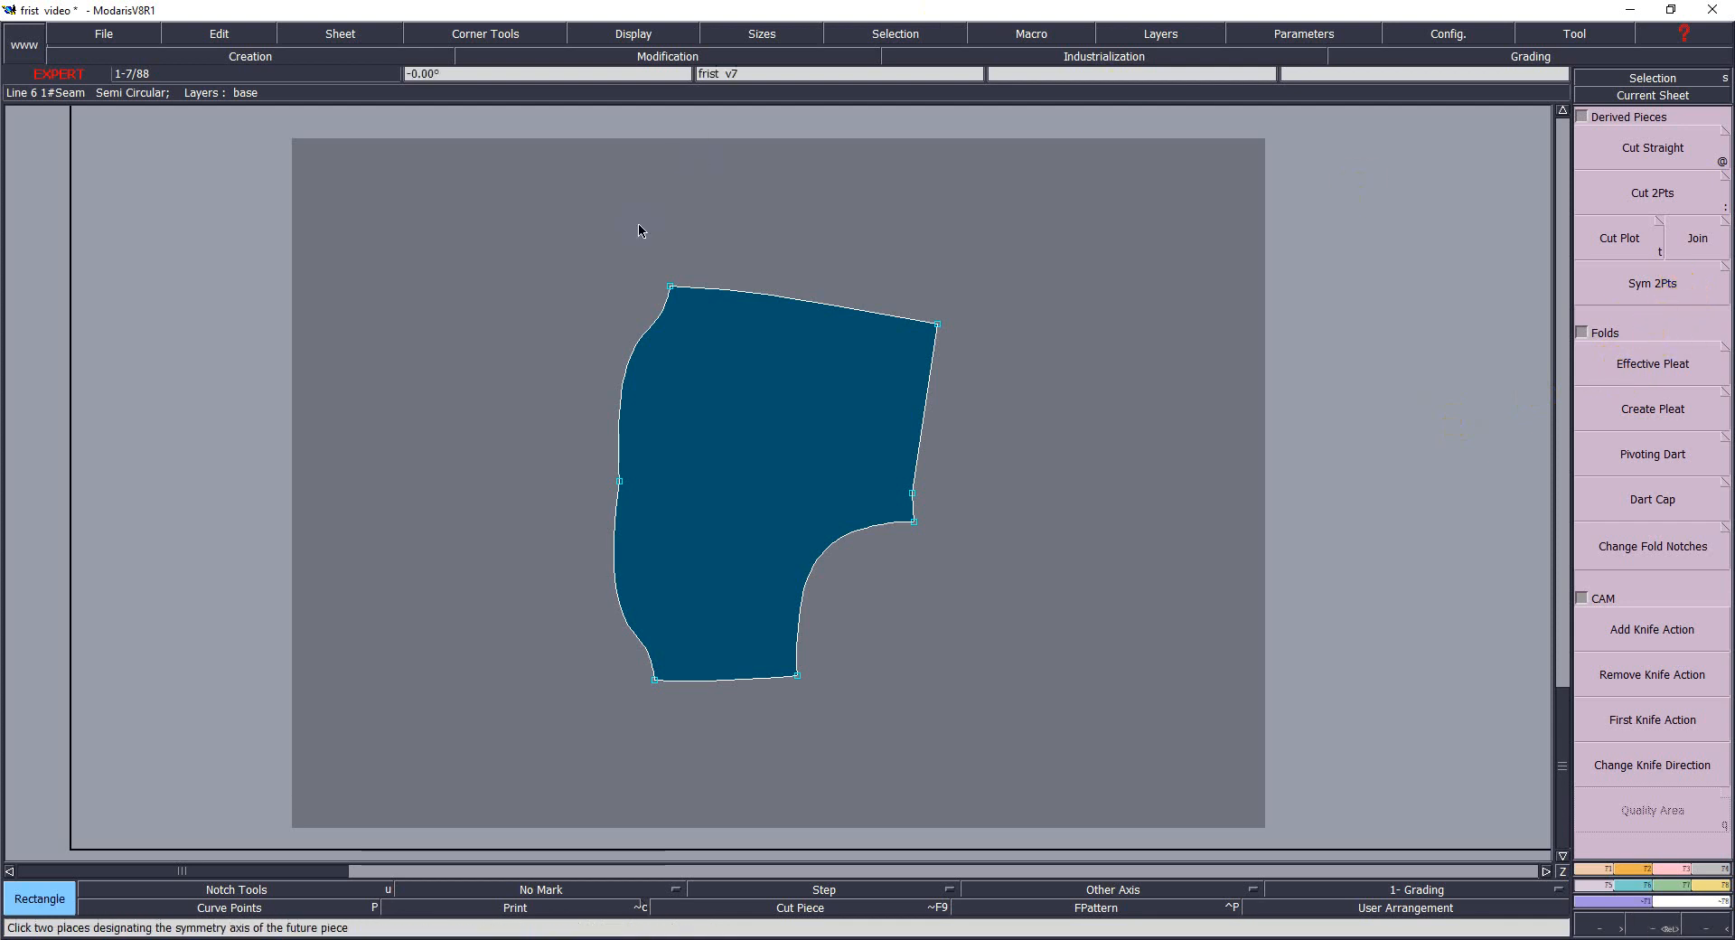
click(414, 201)
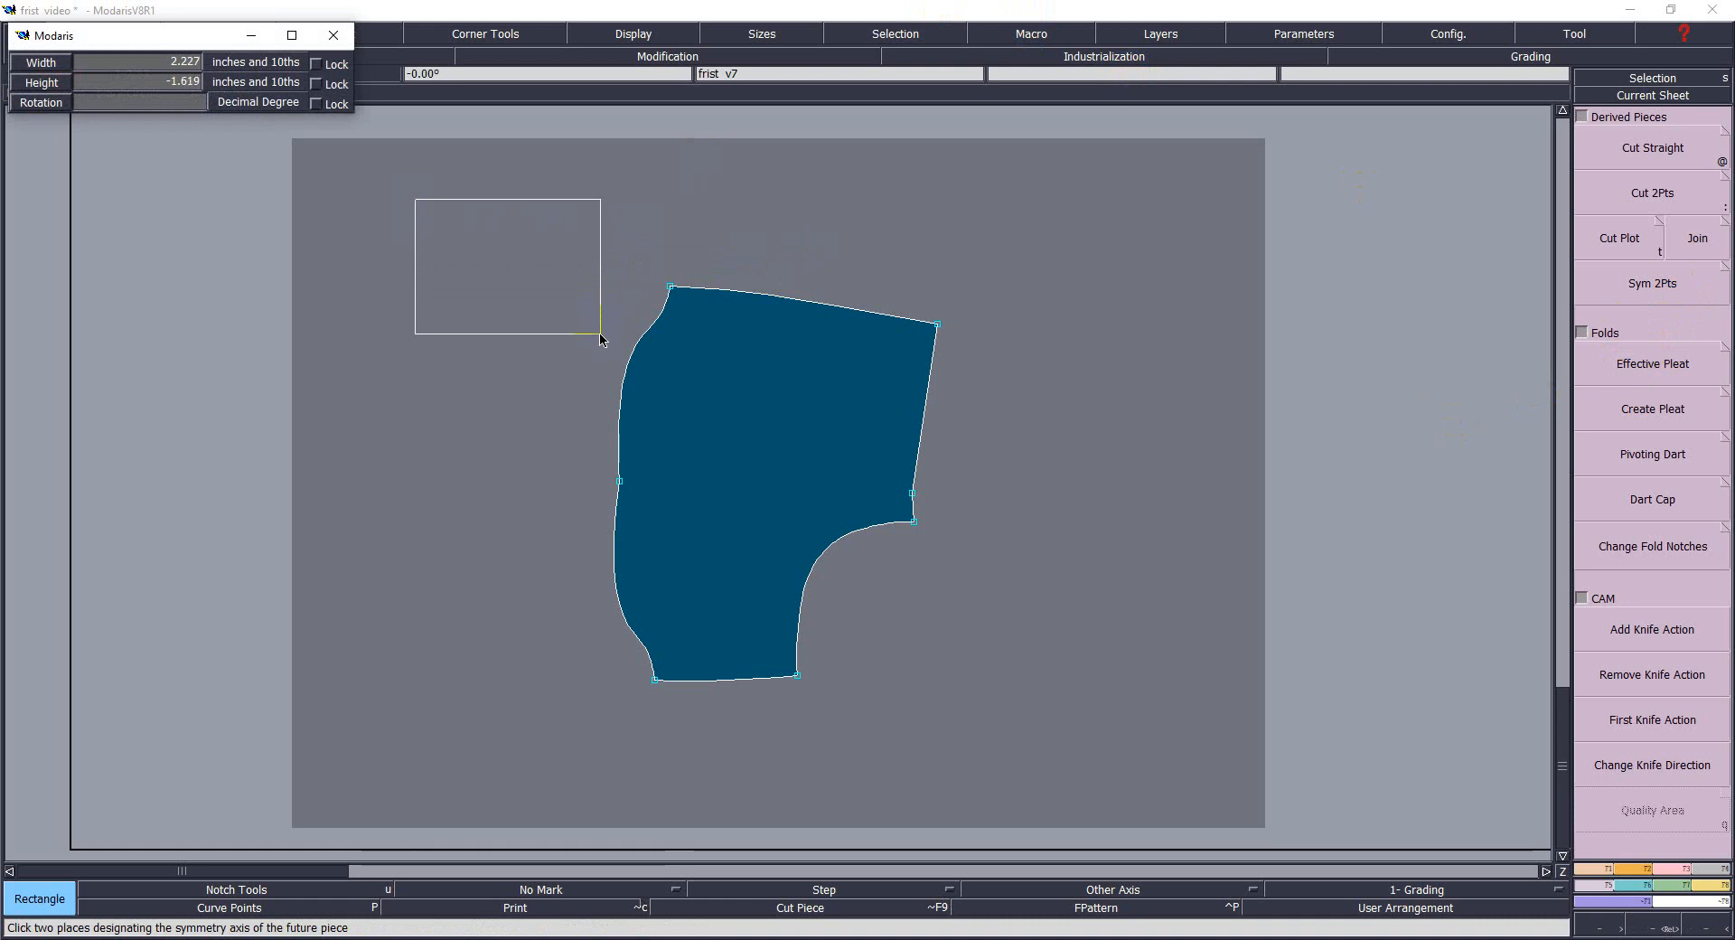
click(618, 312)
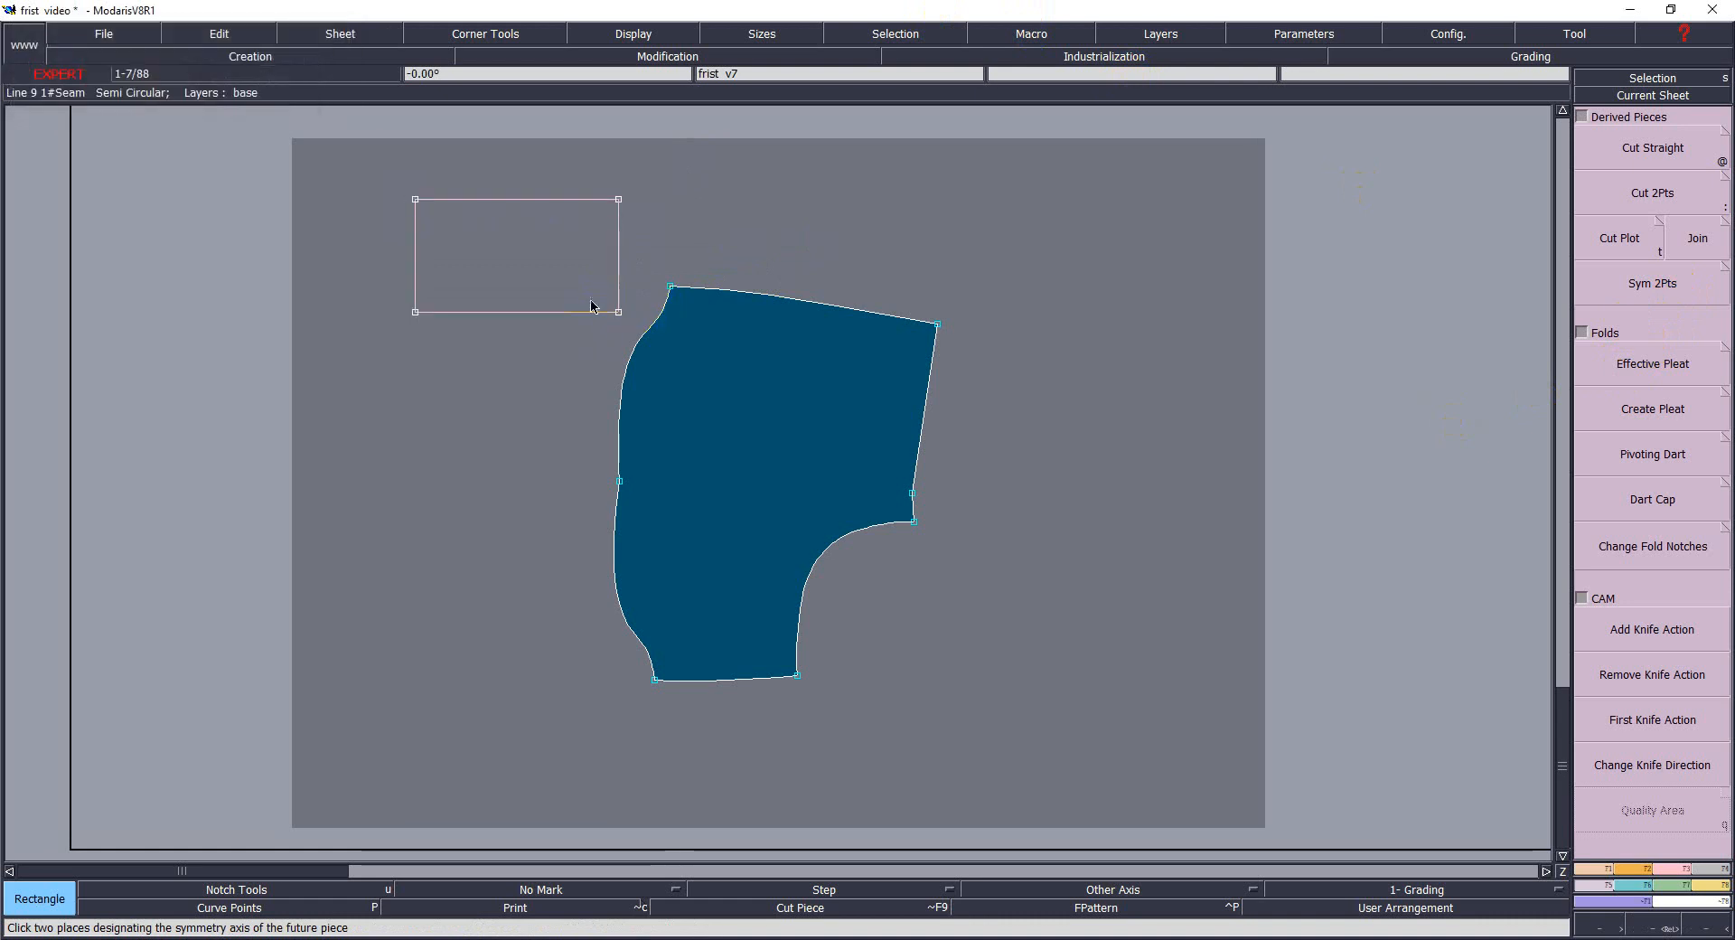
key(Return)
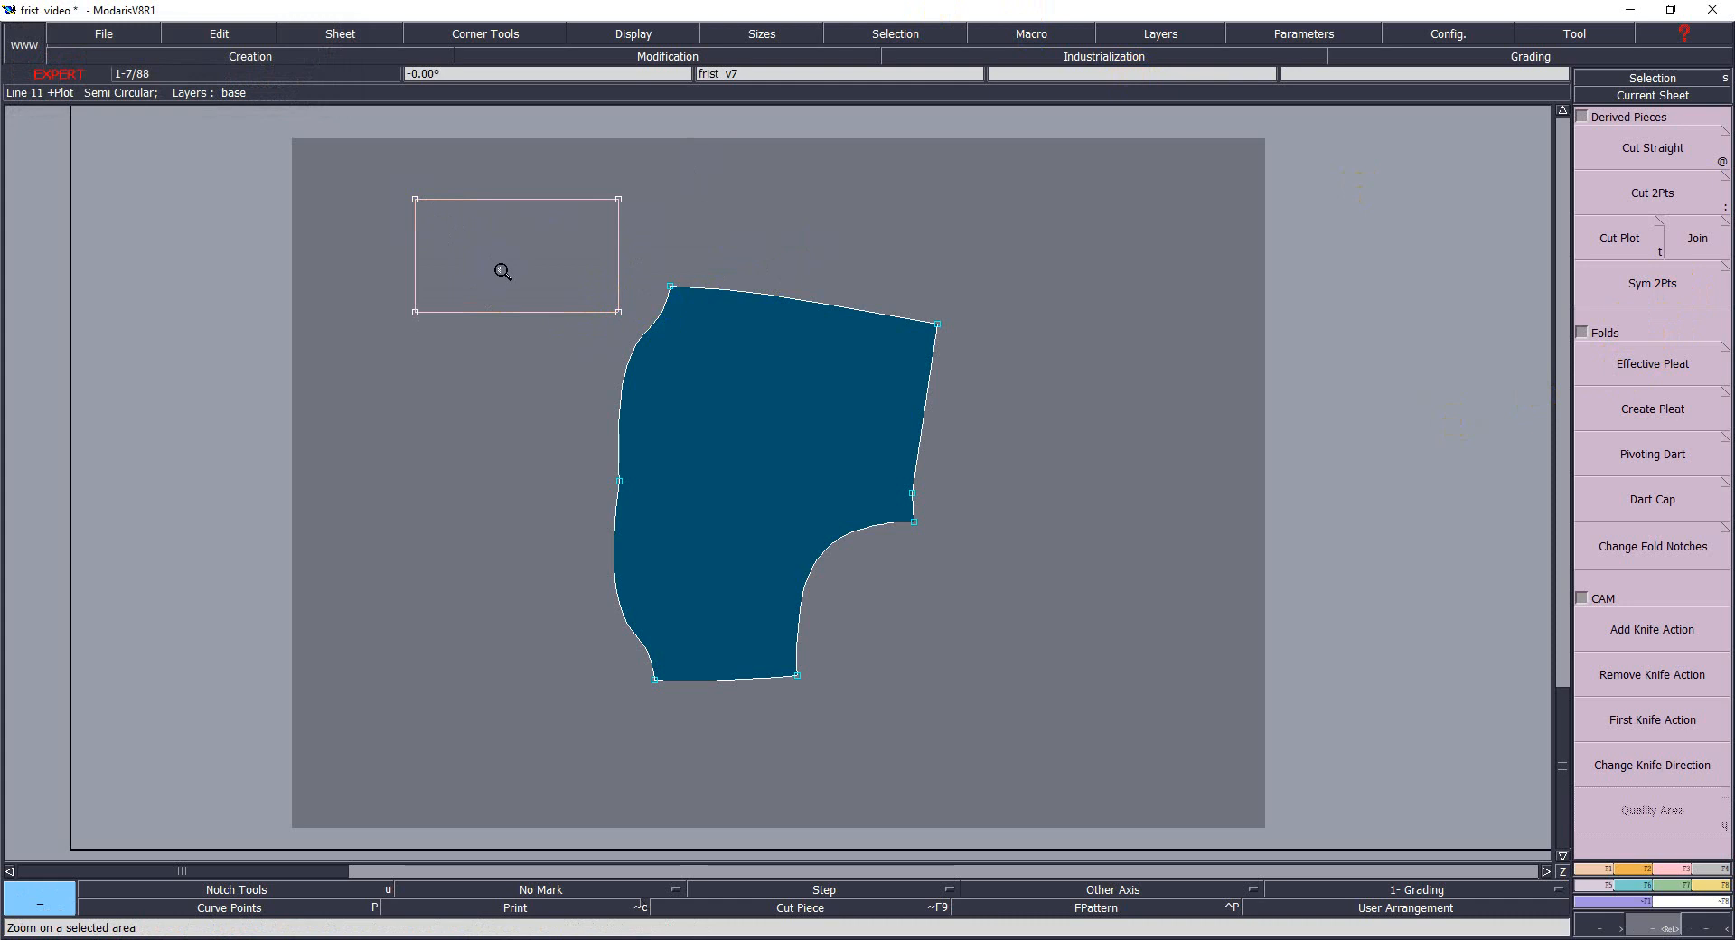
key(Escape)
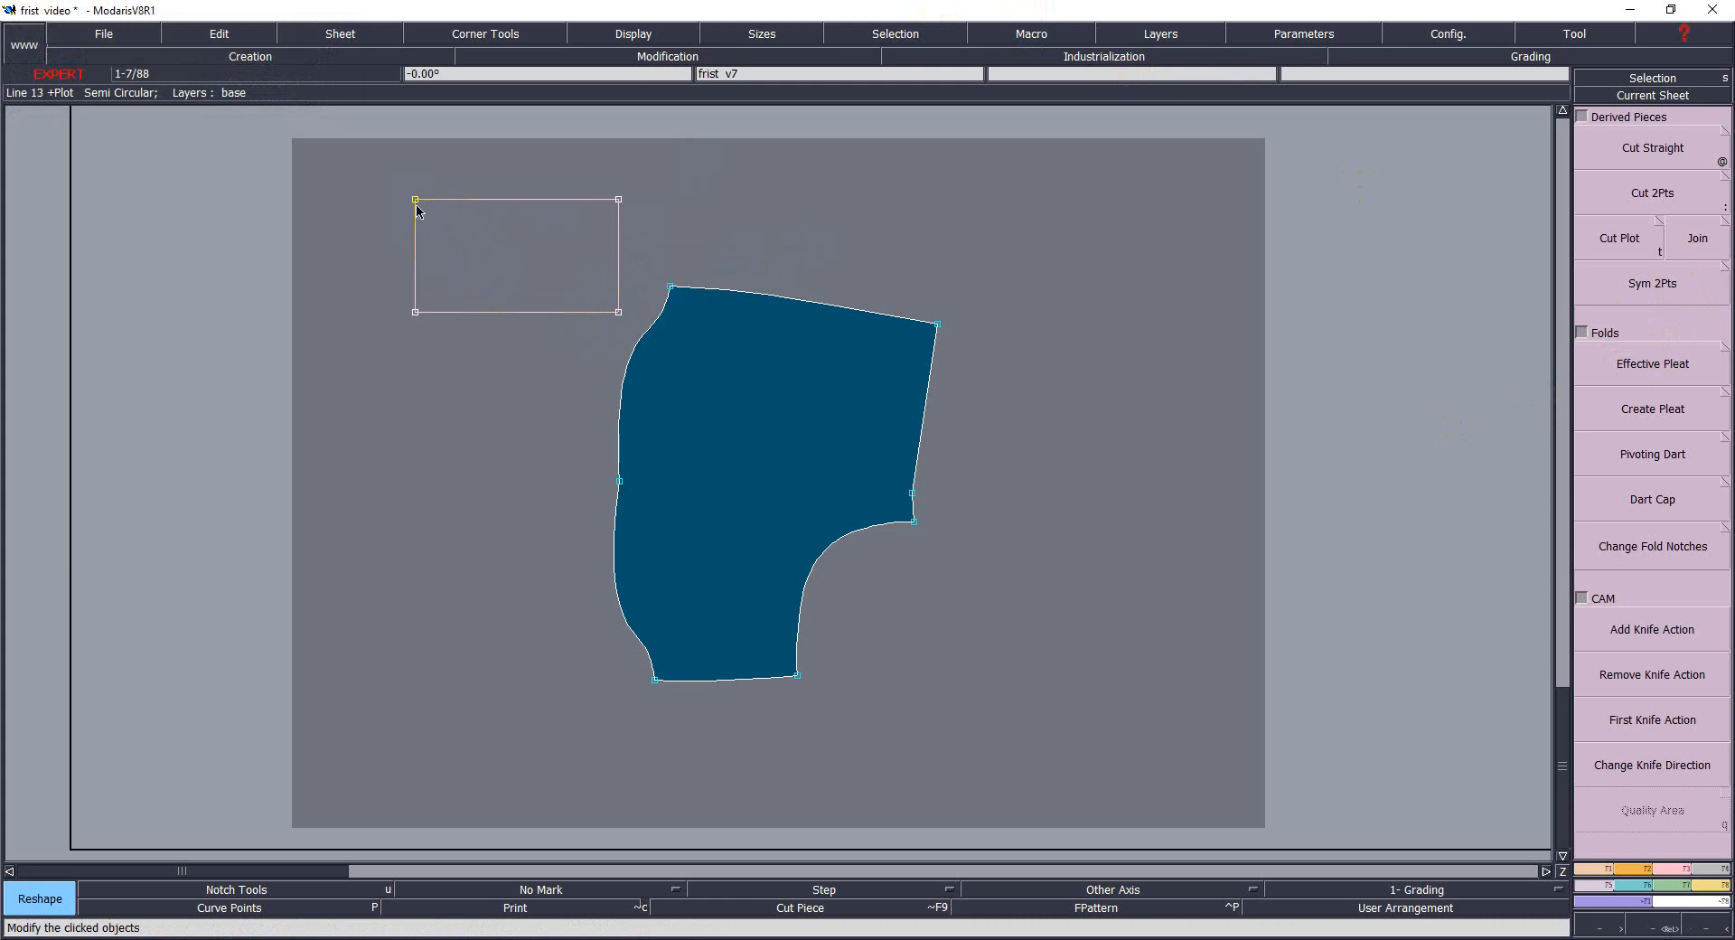
drag(416, 211, 445, 225)
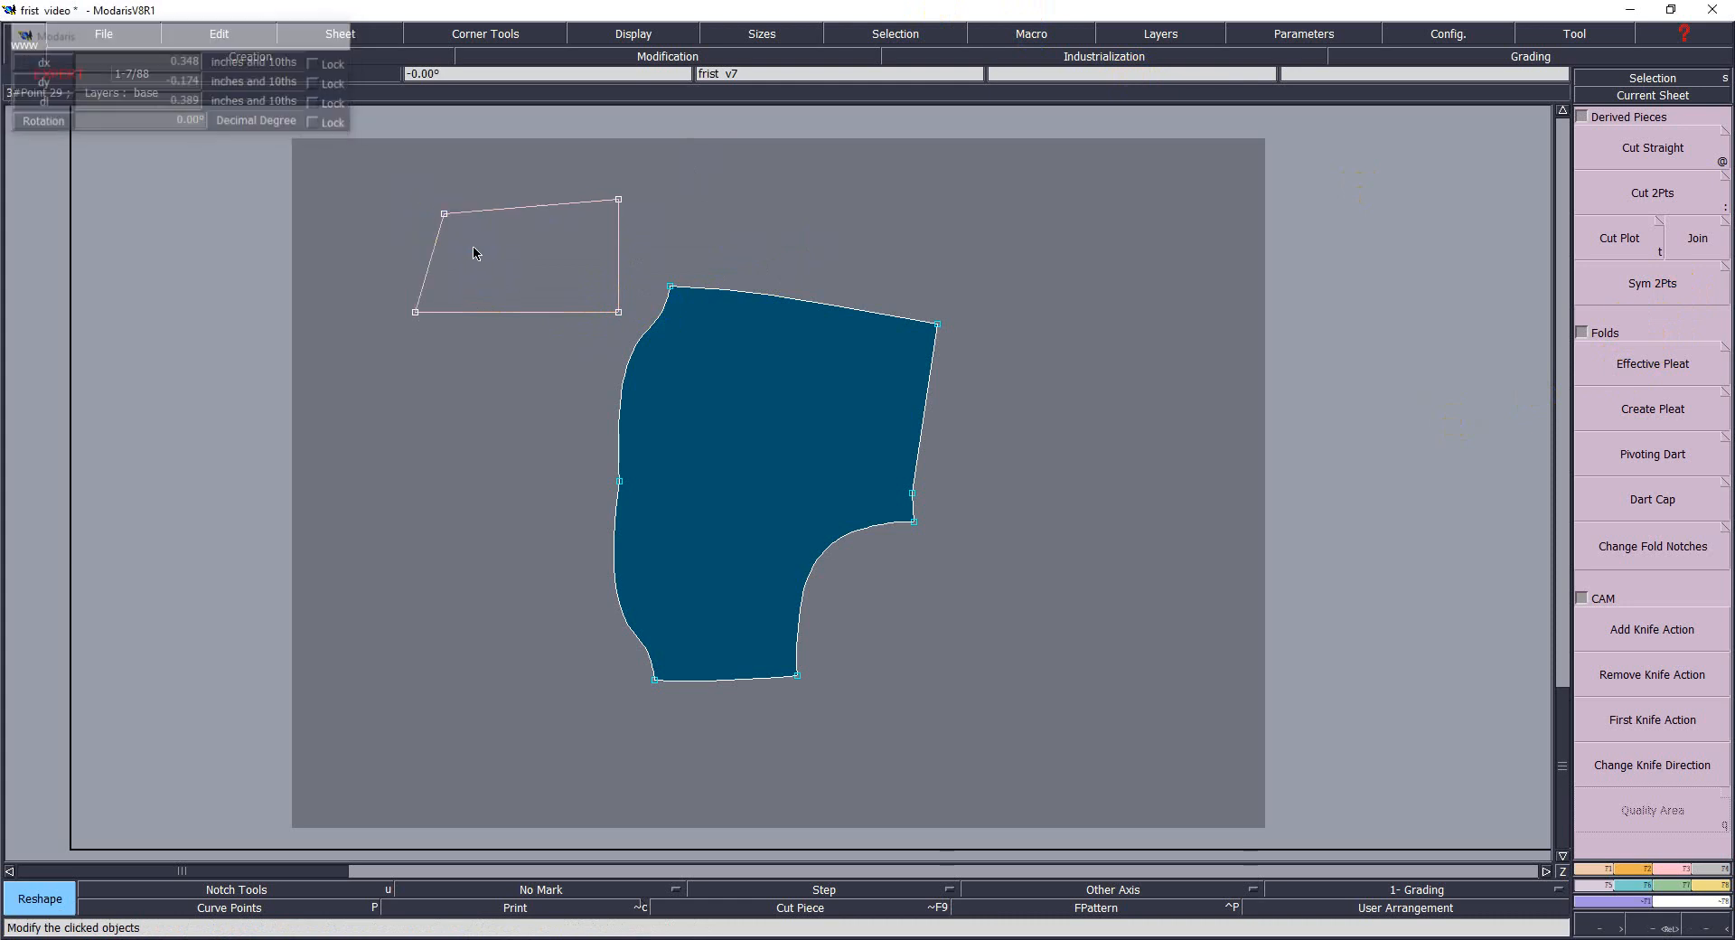
Extract the reshaped four-sided outline as a separate piece with Seam and rearrange all sheets.
key(F7)
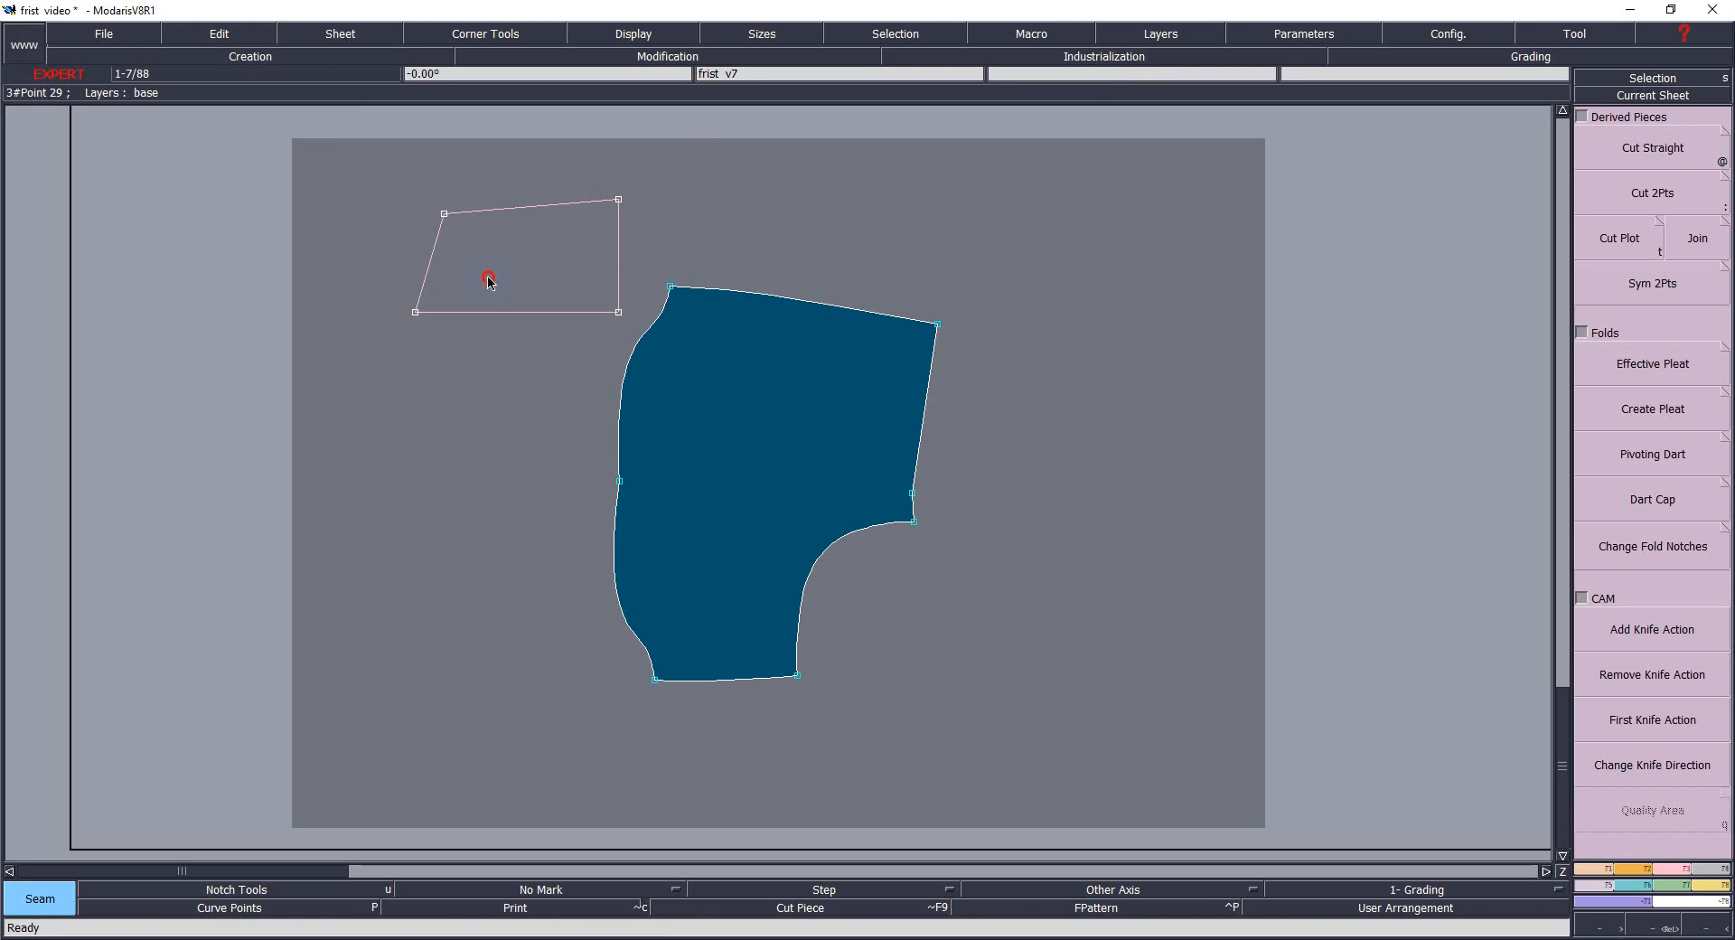
click(520, 266)
key(j)
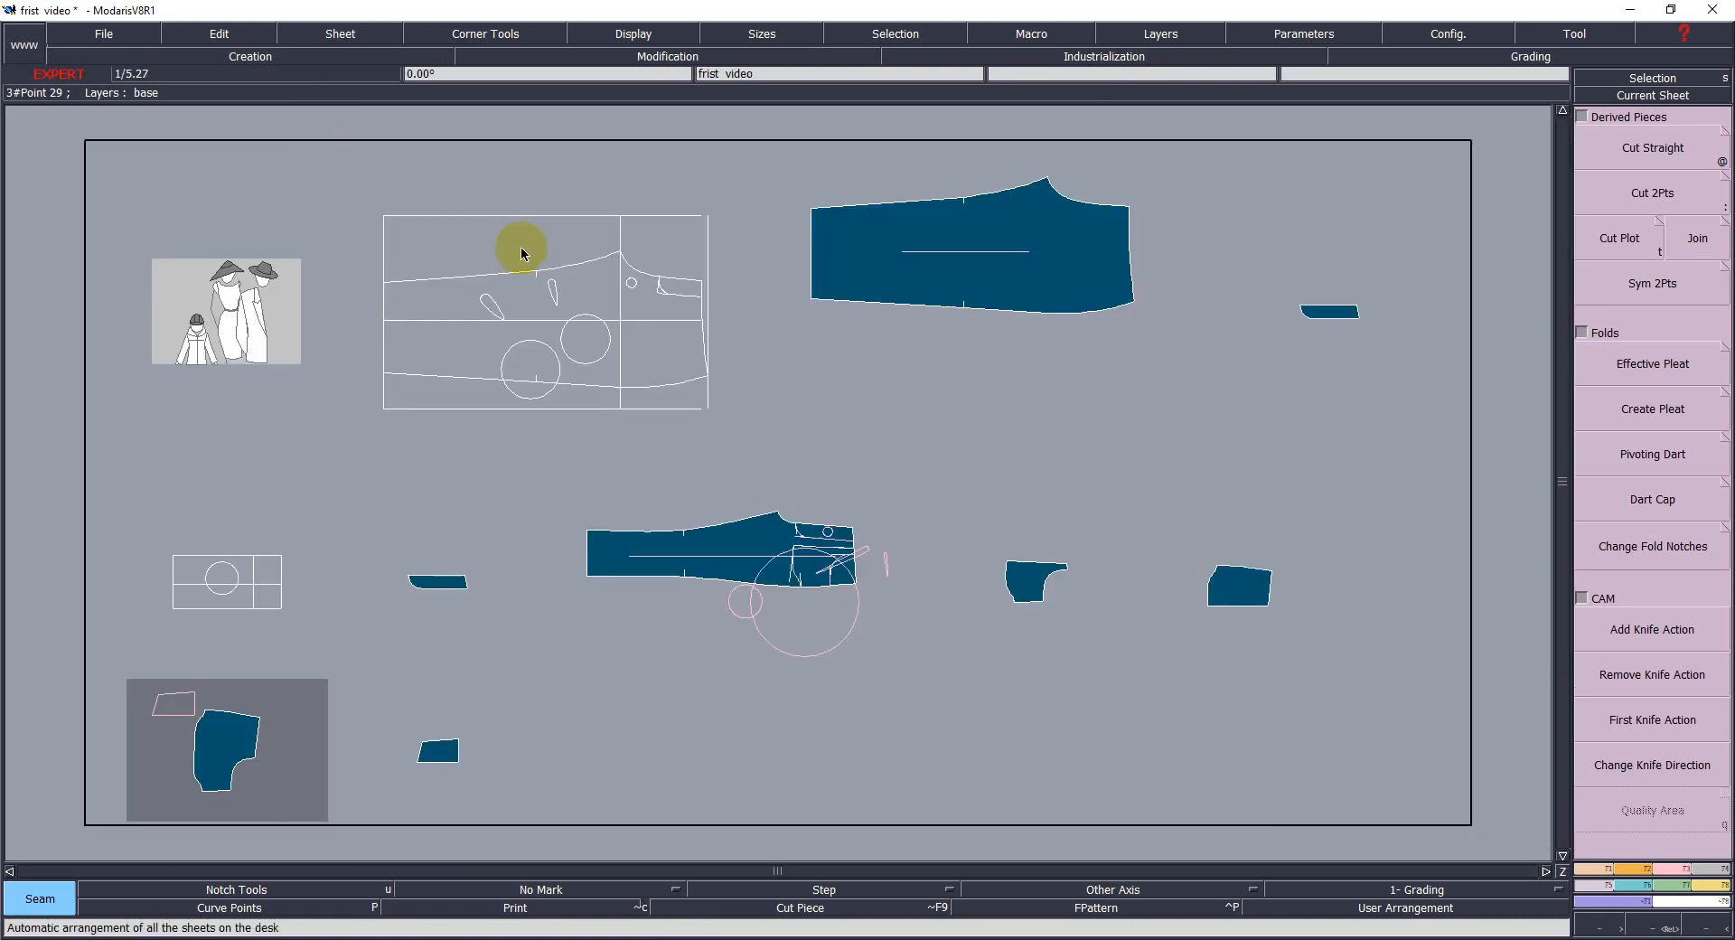
key(Return)
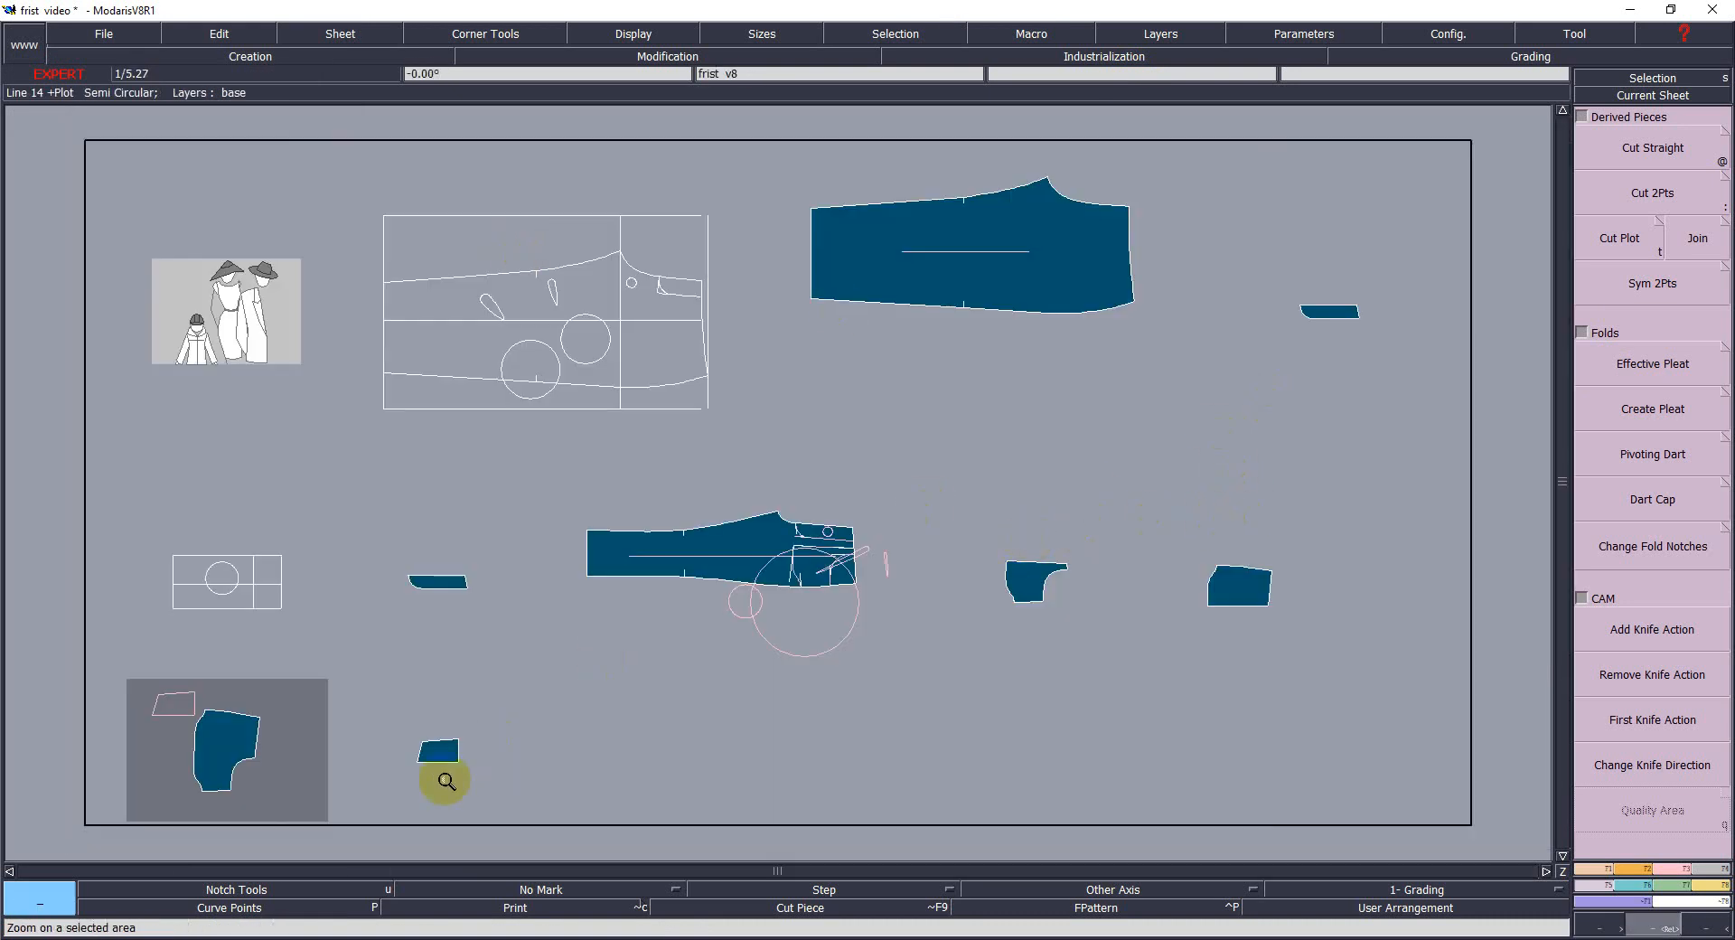
Create a symmetrical piece on a new sheet by mirroring the four-sided piece across its bottom edge with Sym 2Pts, and rearrange all sheets.
click(459, 751)
key(Home)
key(Return)
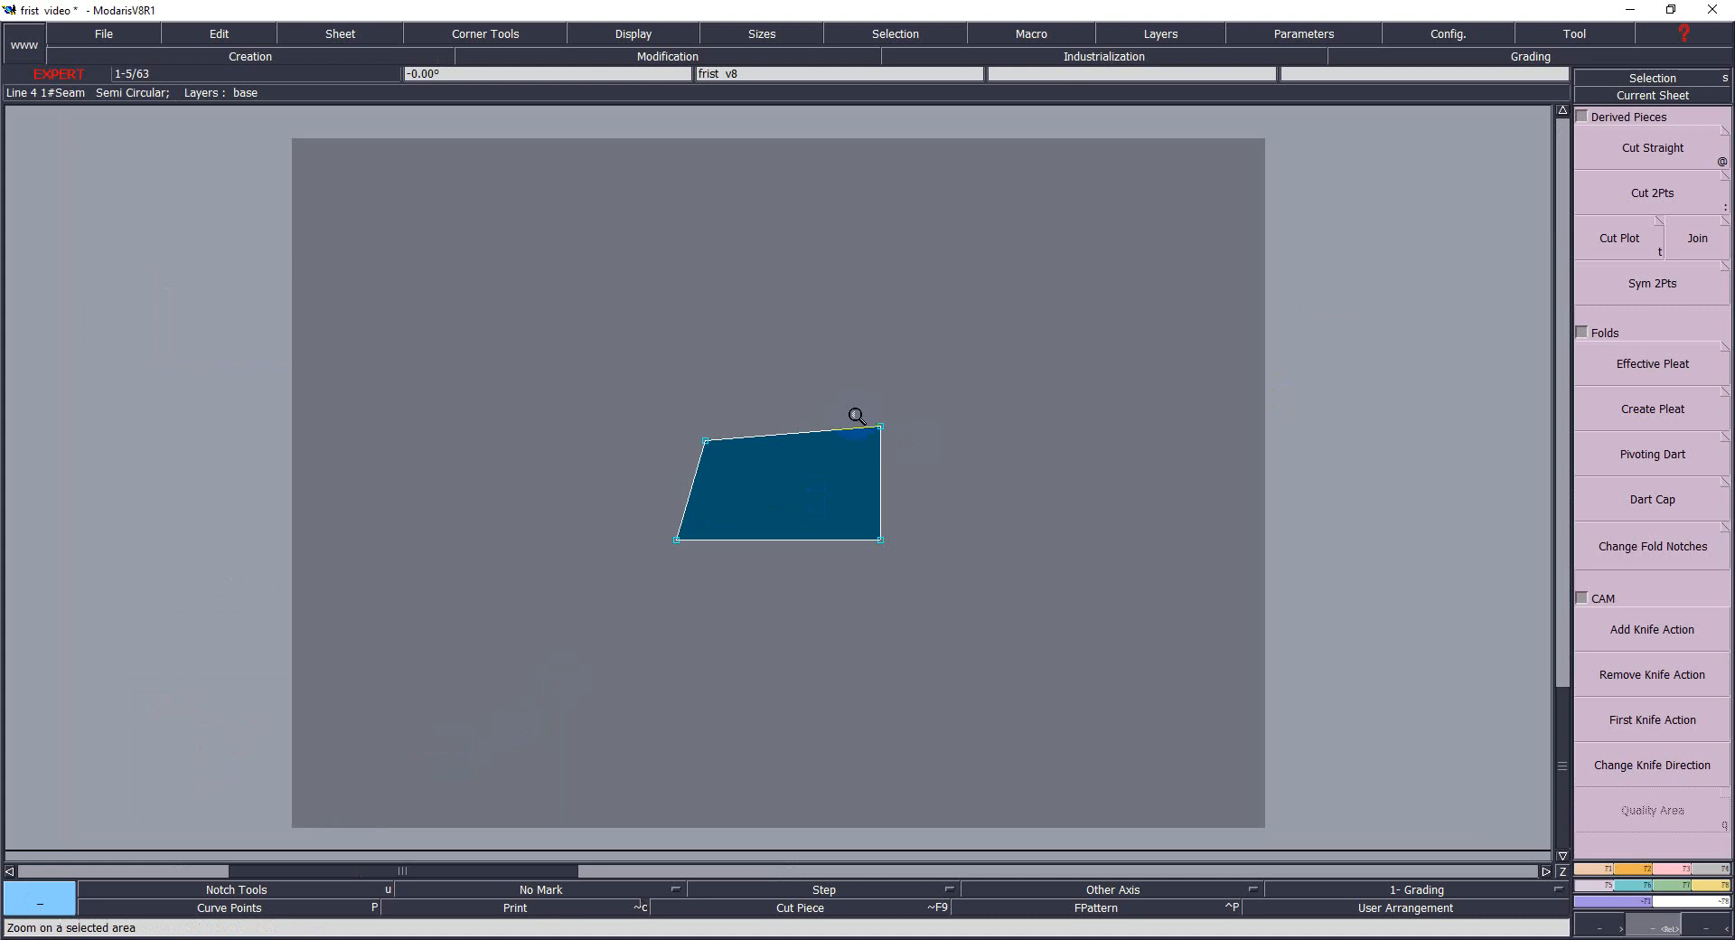
drag(421, 360, 982, 638)
click(1650, 282)
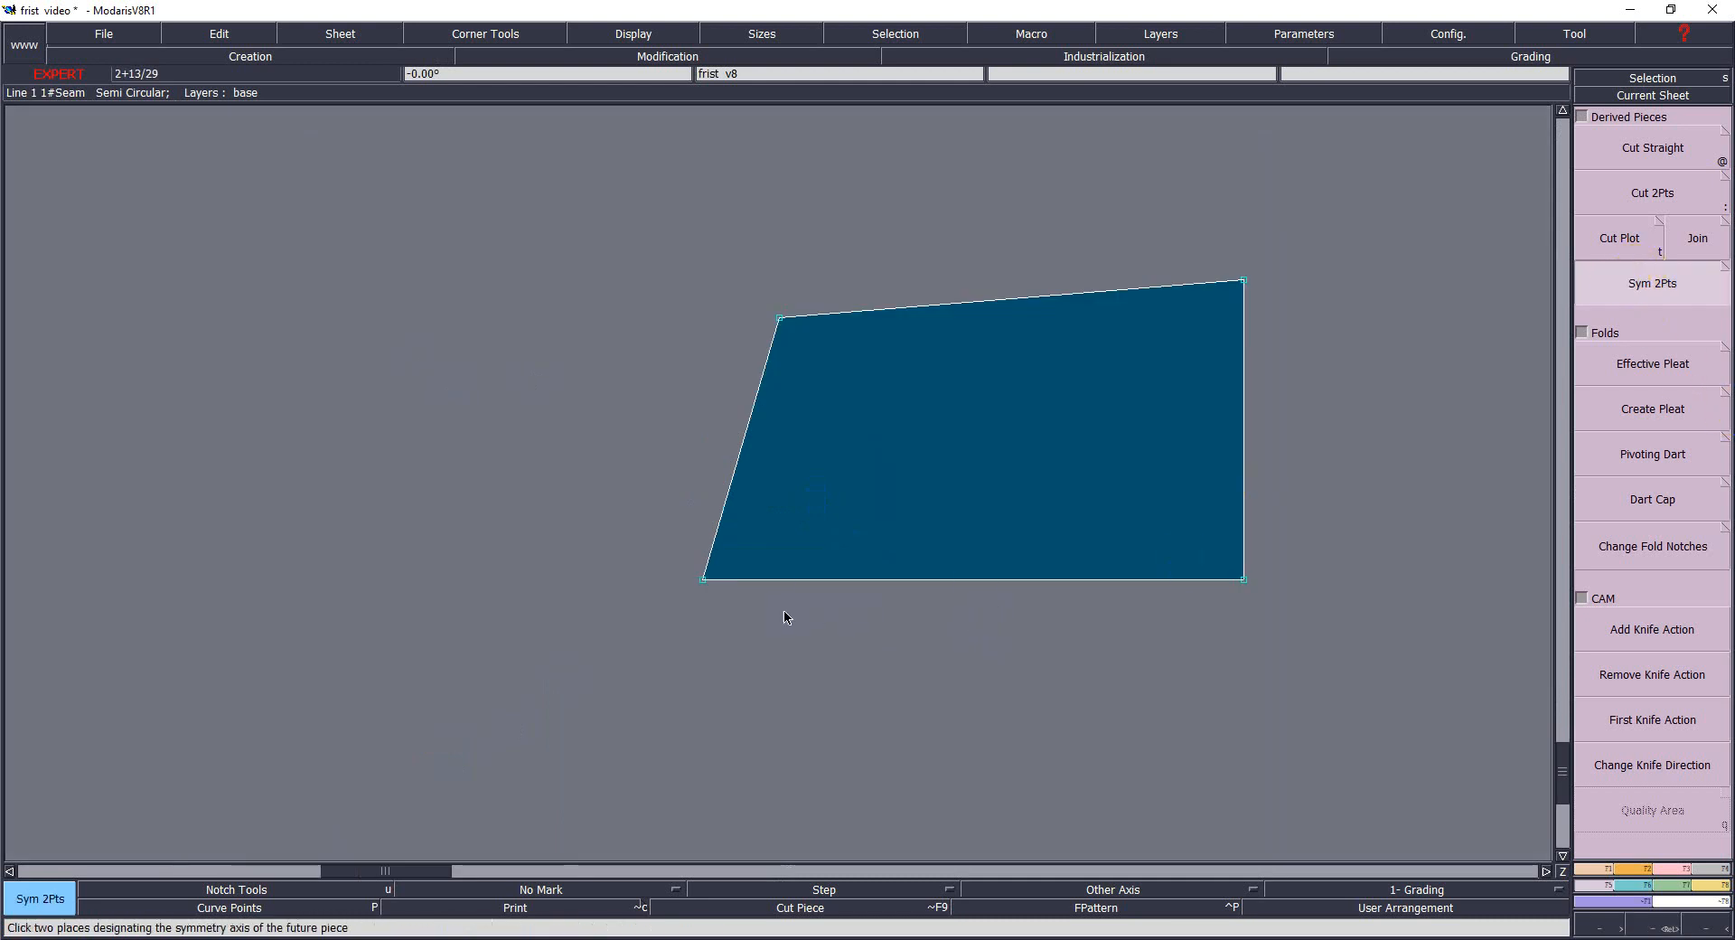
click(704, 579)
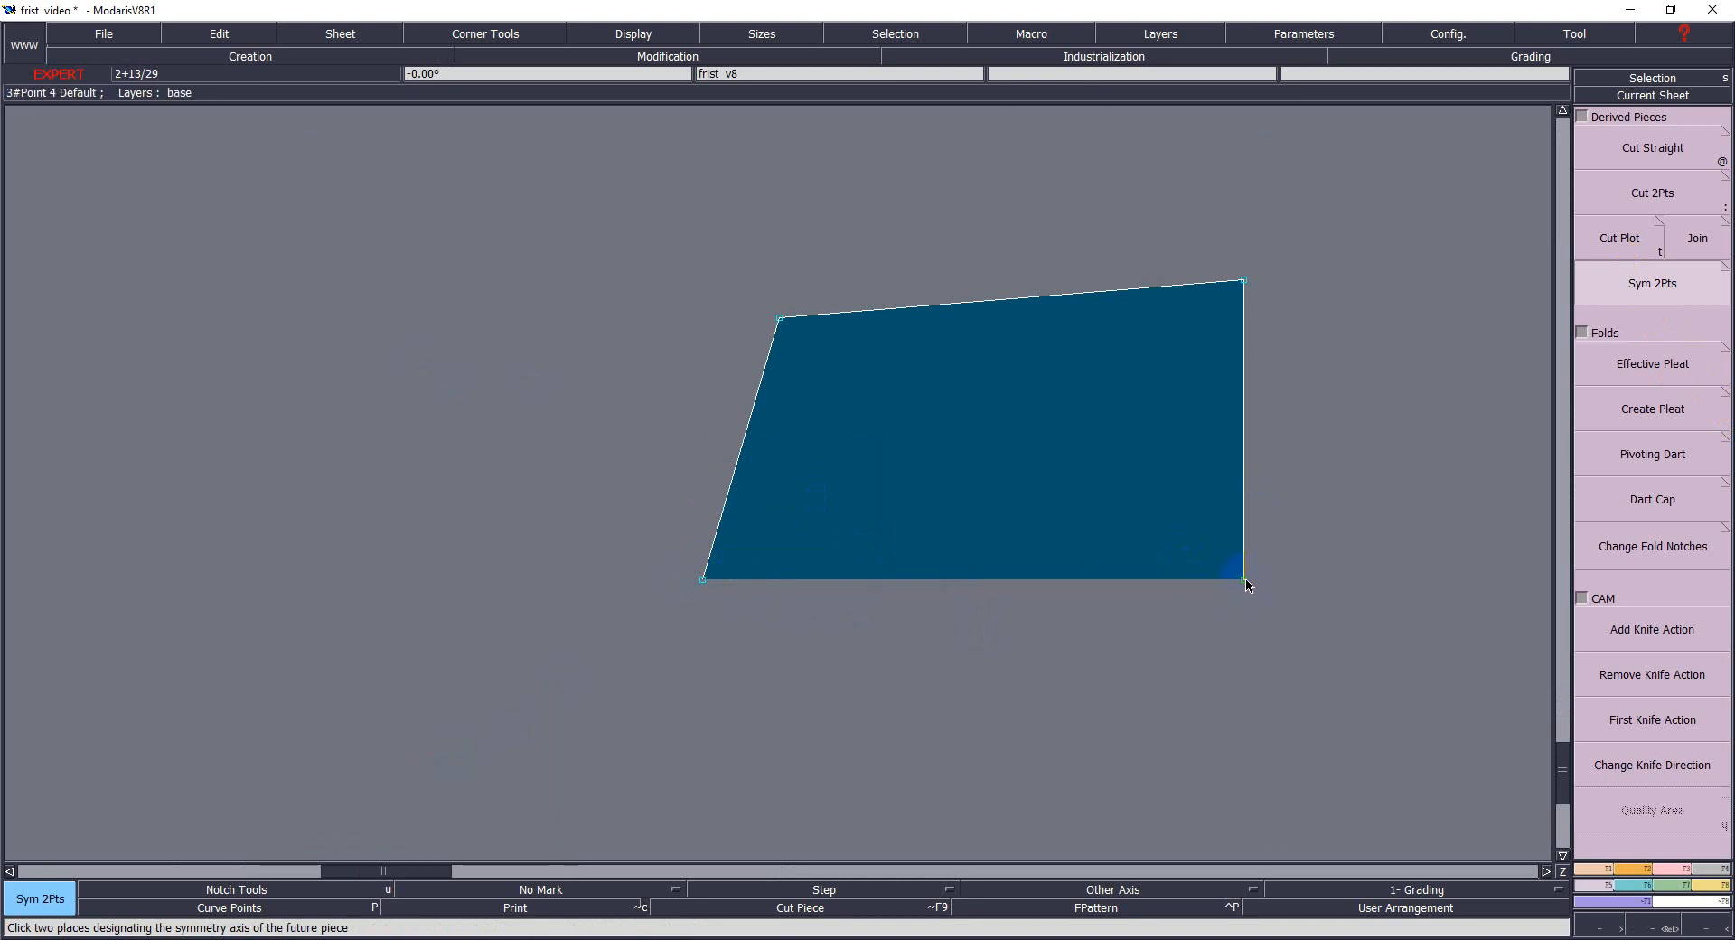
click(1244, 580)
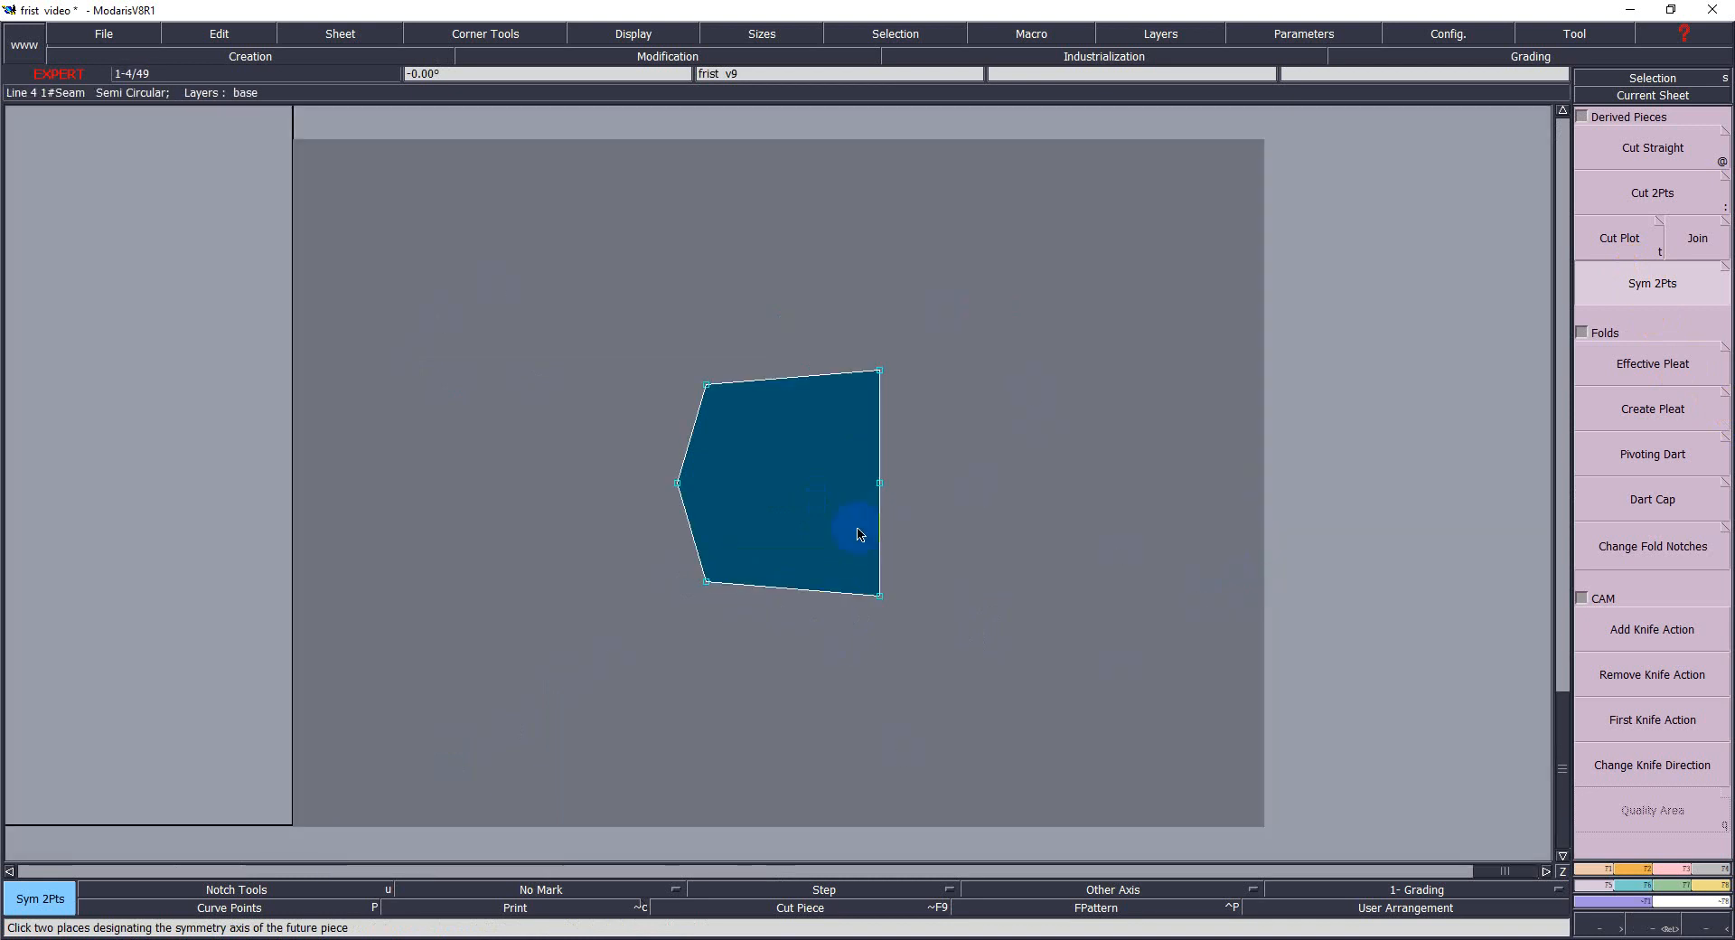
click(1626, 285)
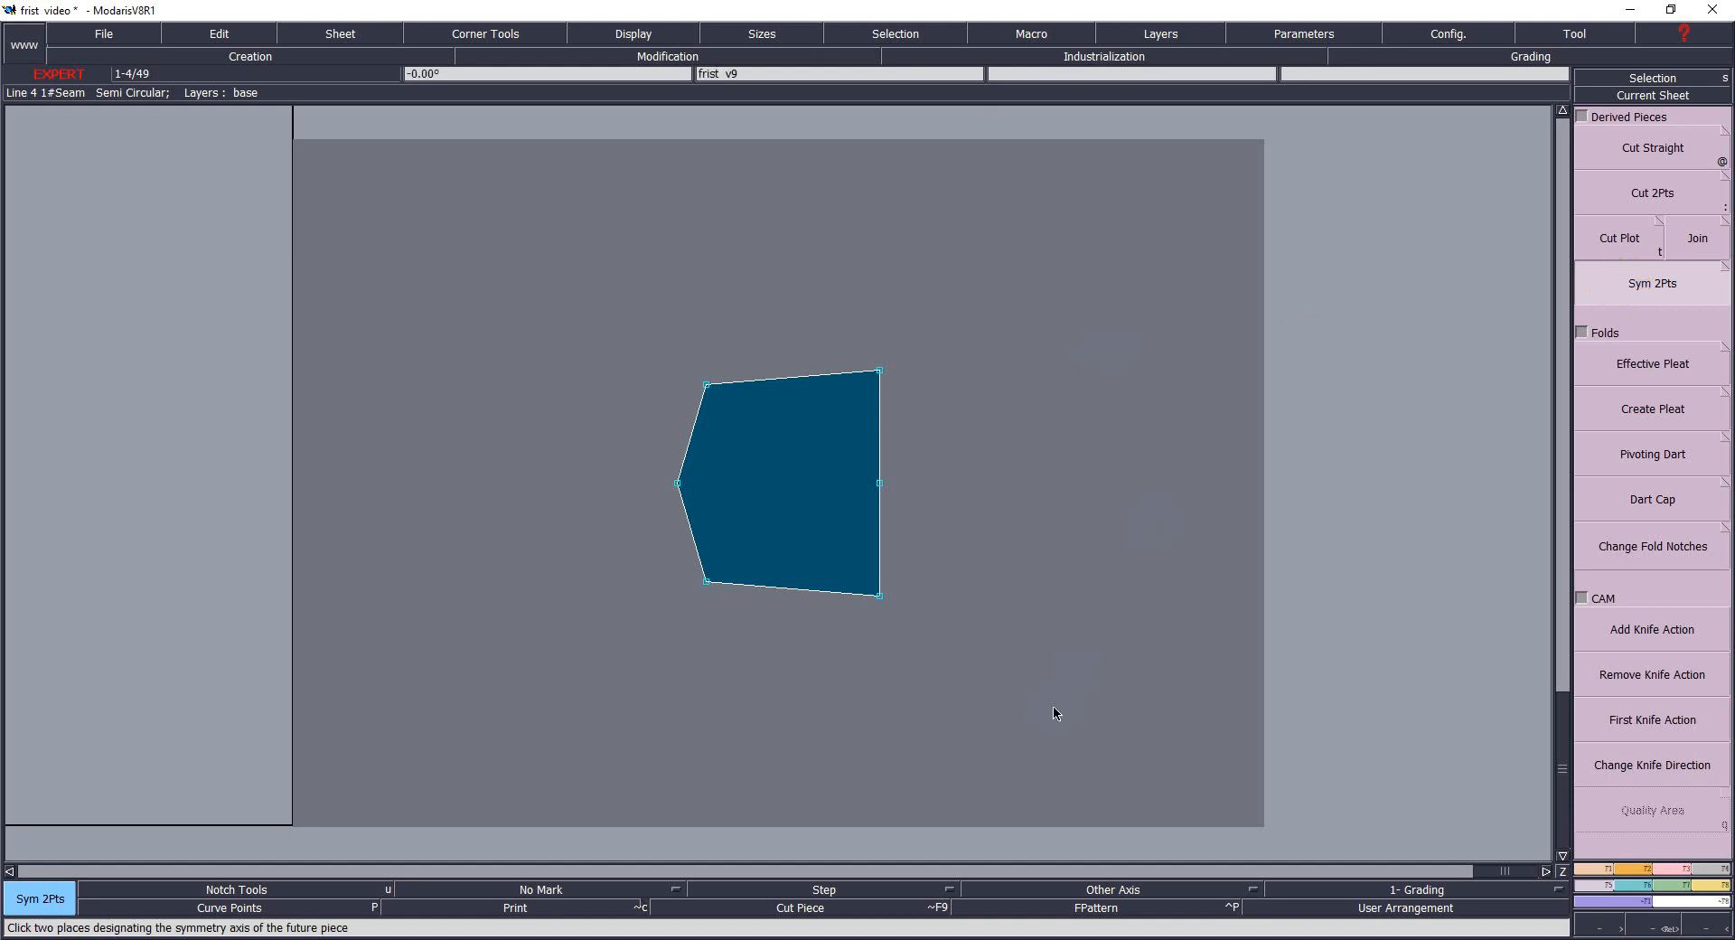
key(j)
key(Return)
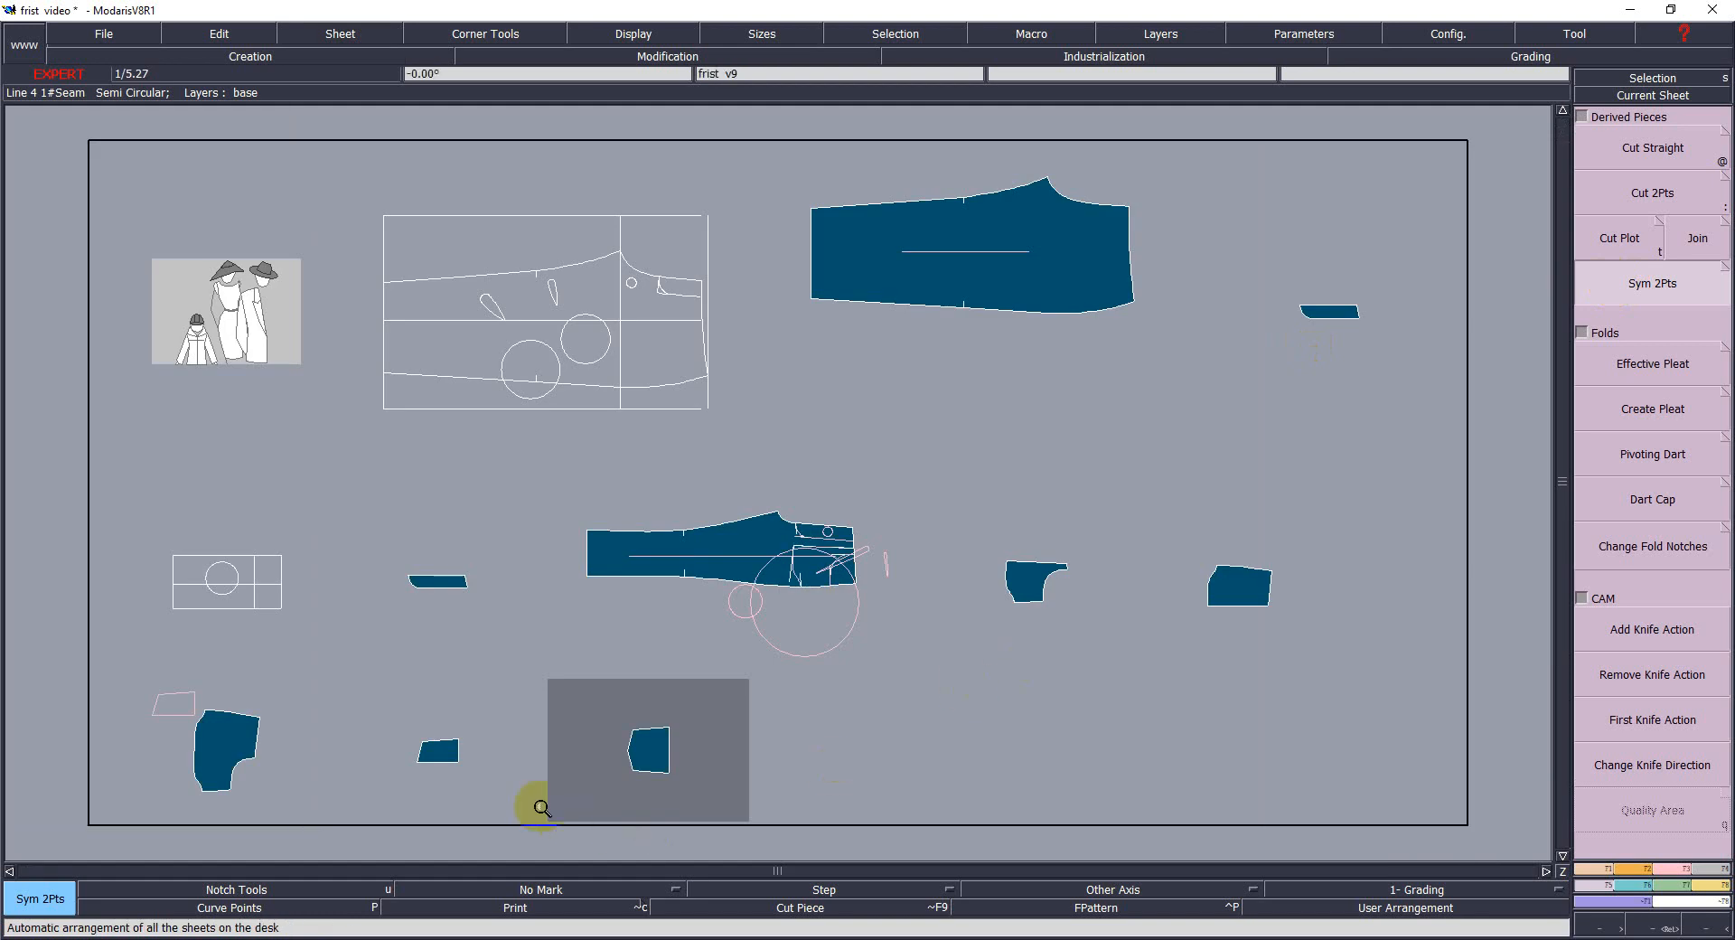
Apply Sym 2Pts to the original four-sided piece itself, mirroring it across its bottom edge on its own sheet, and rearrange all sheets.
drag(349, 669, 813, 825)
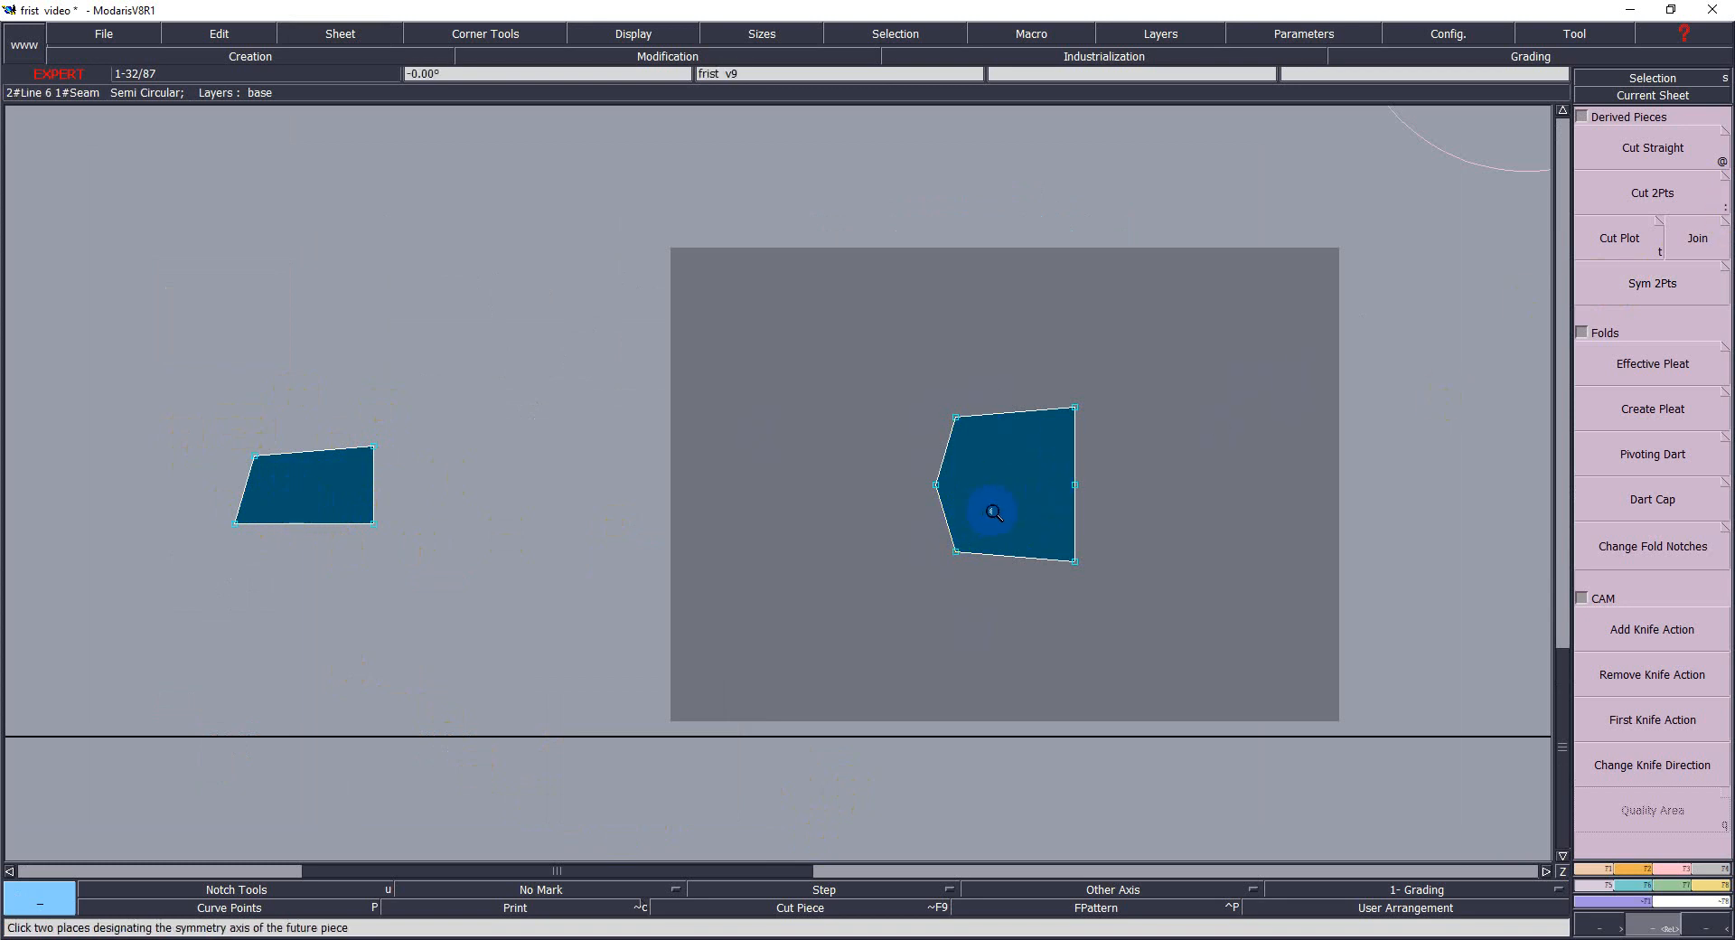
click(275, 493)
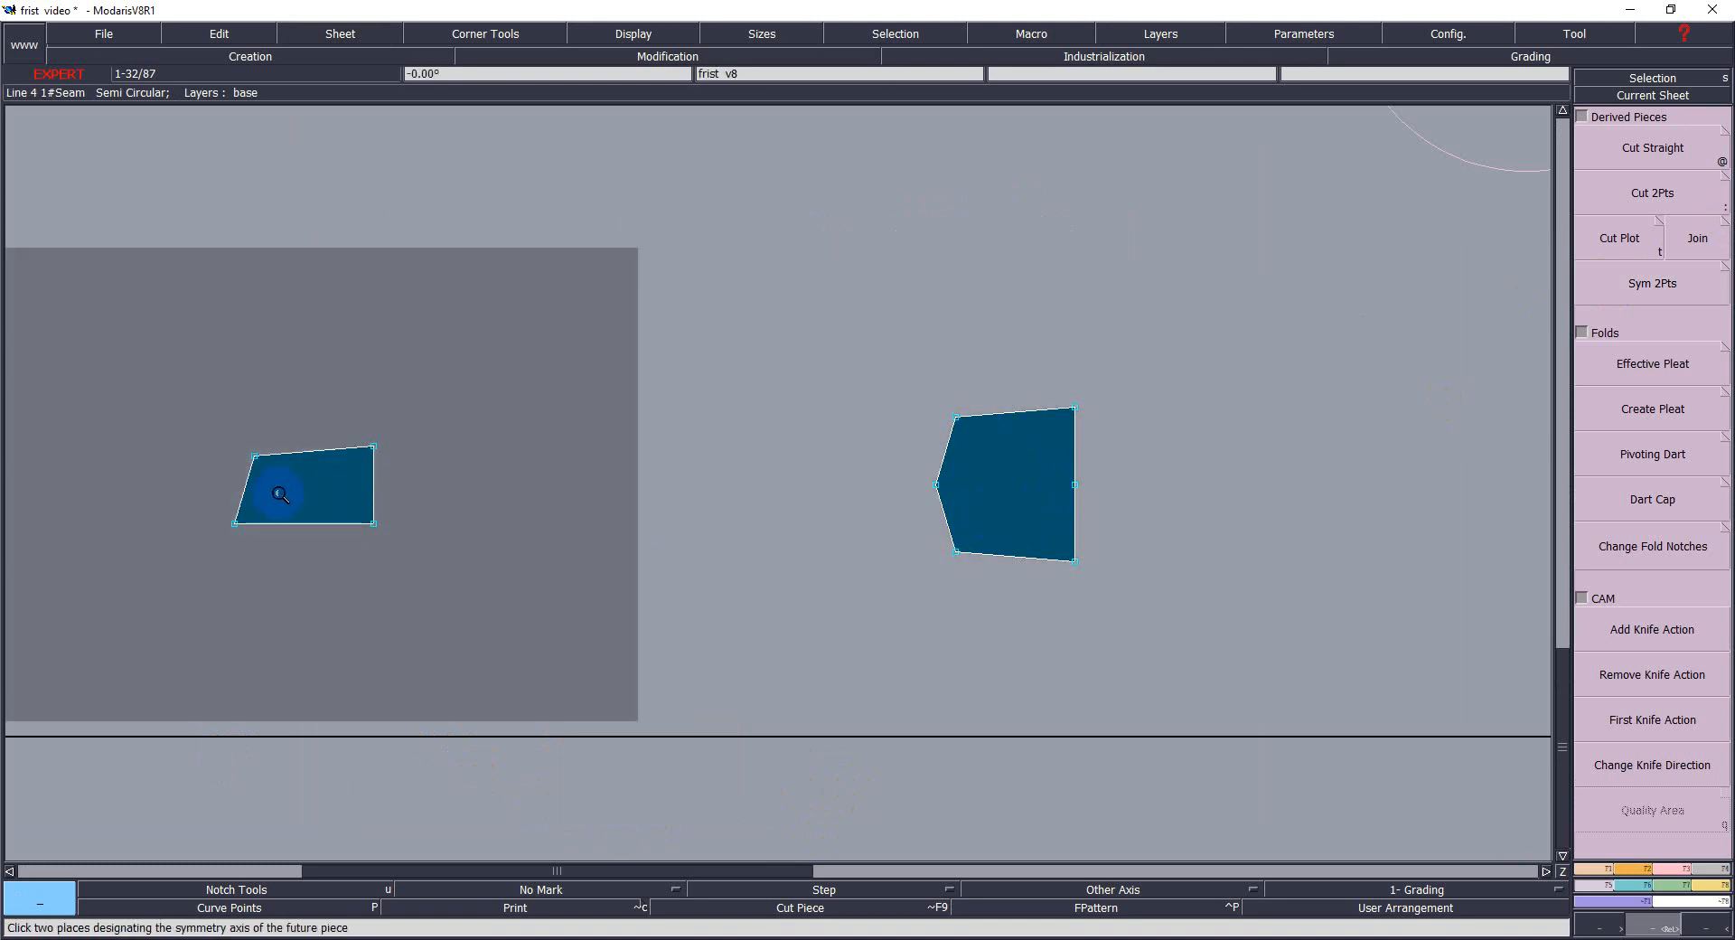
click(1704, 299)
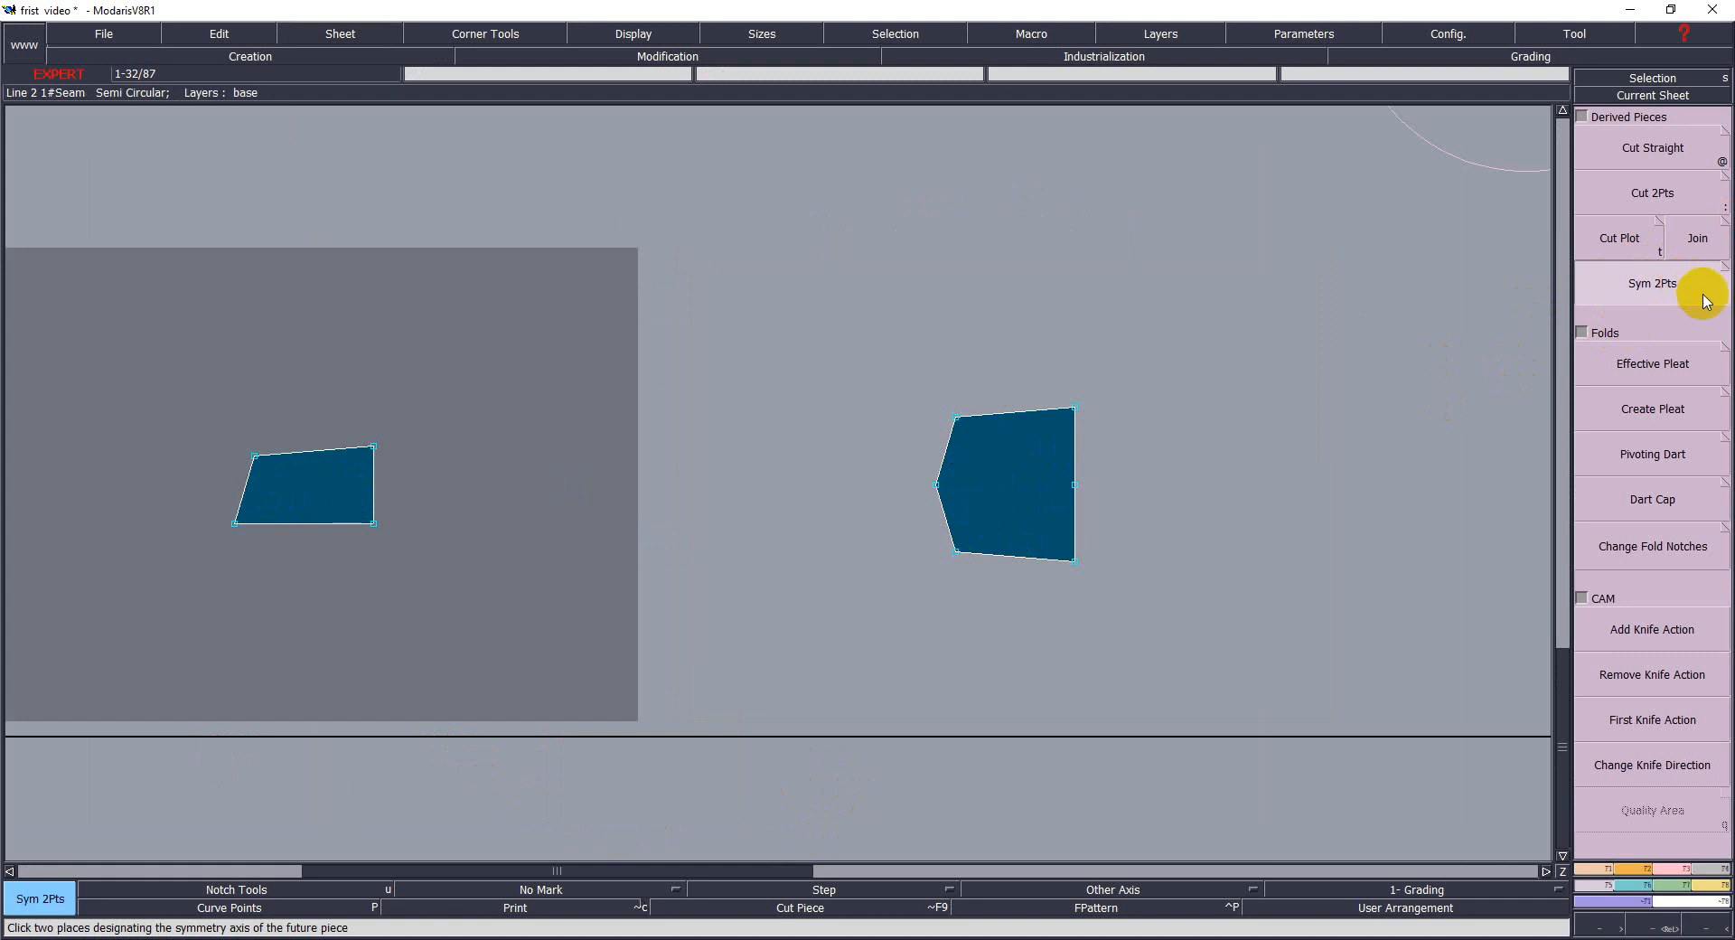
click(233, 524)
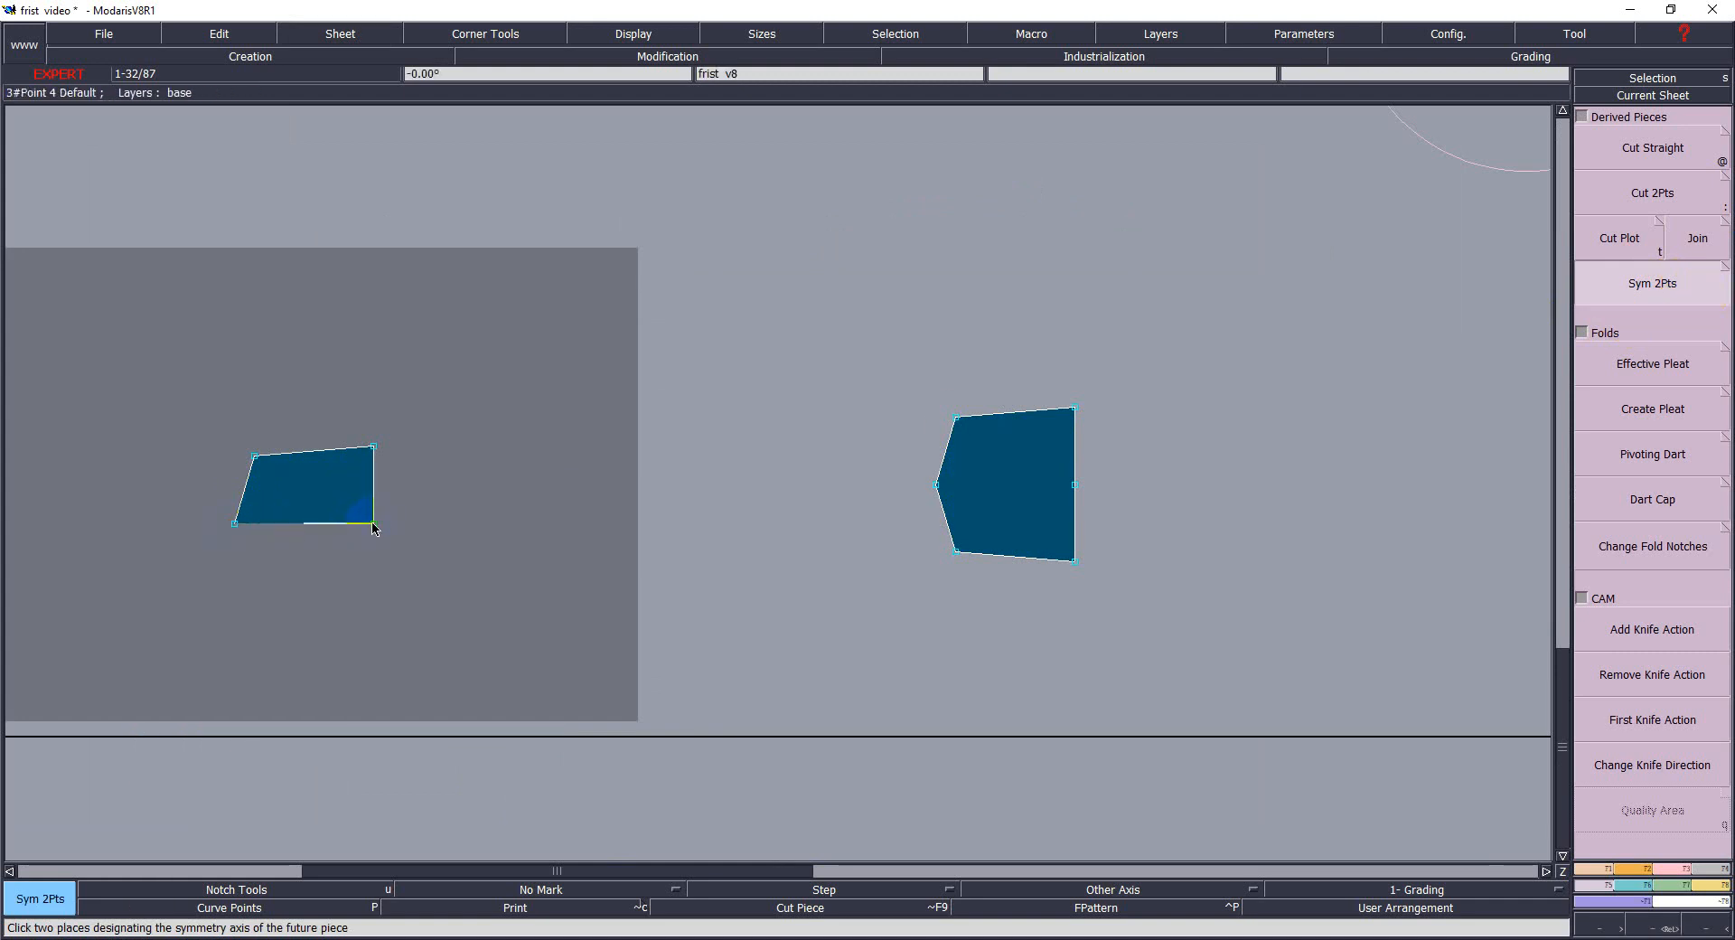
click(373, 523)
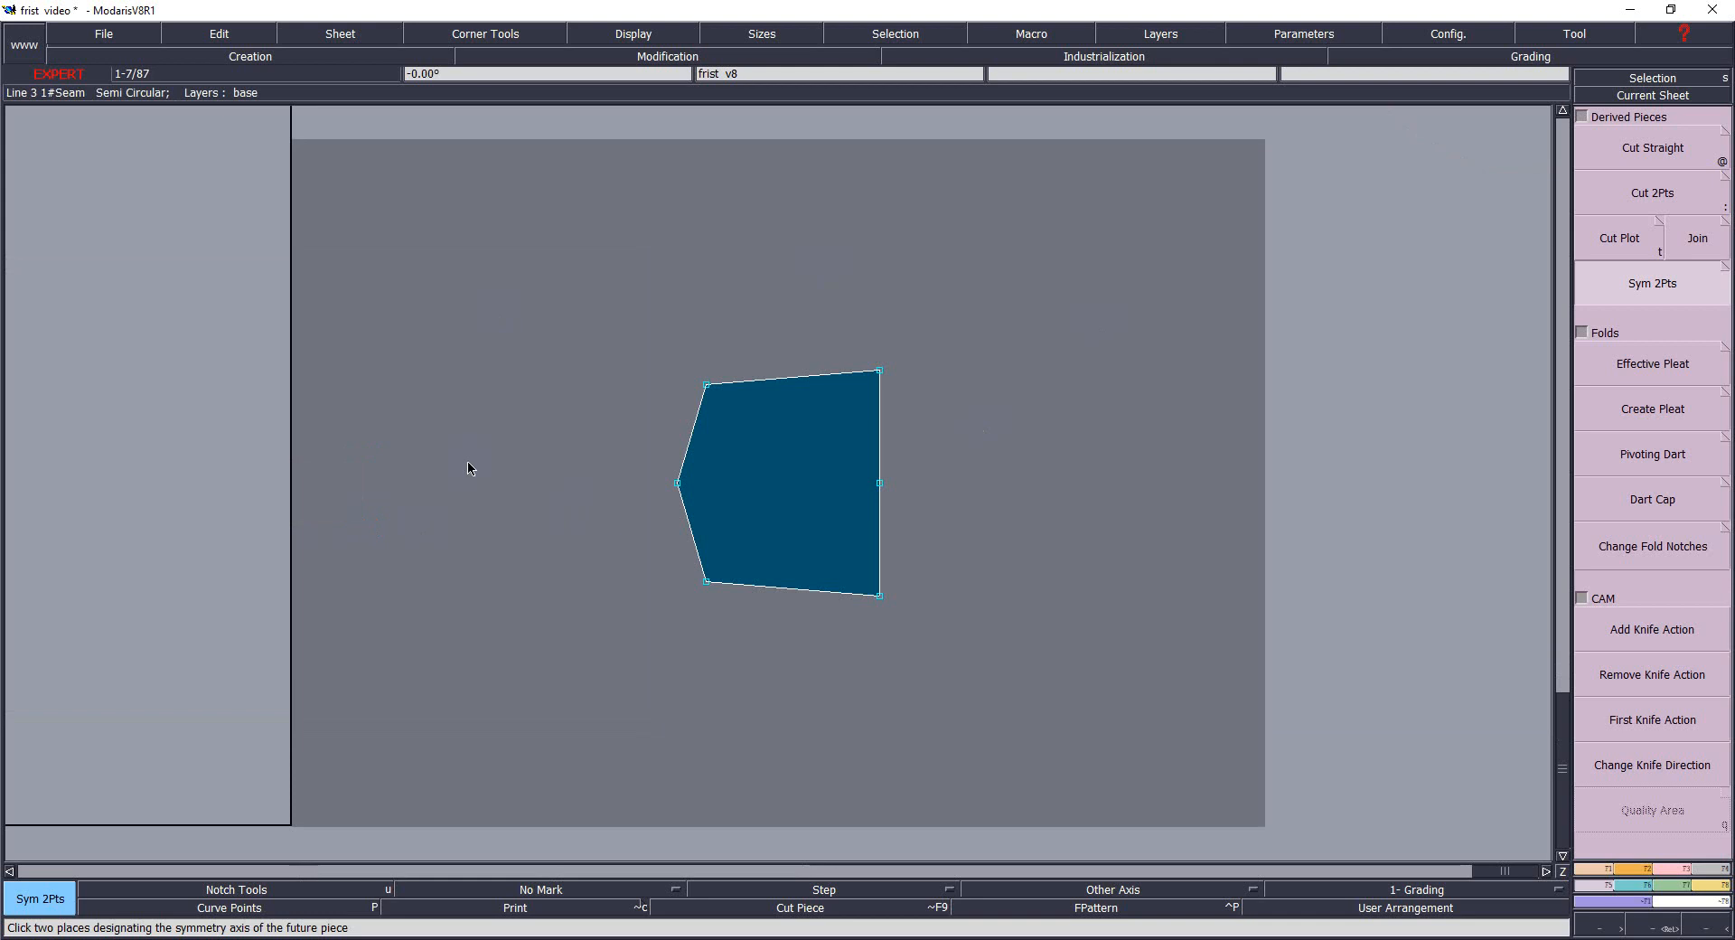
key(j)
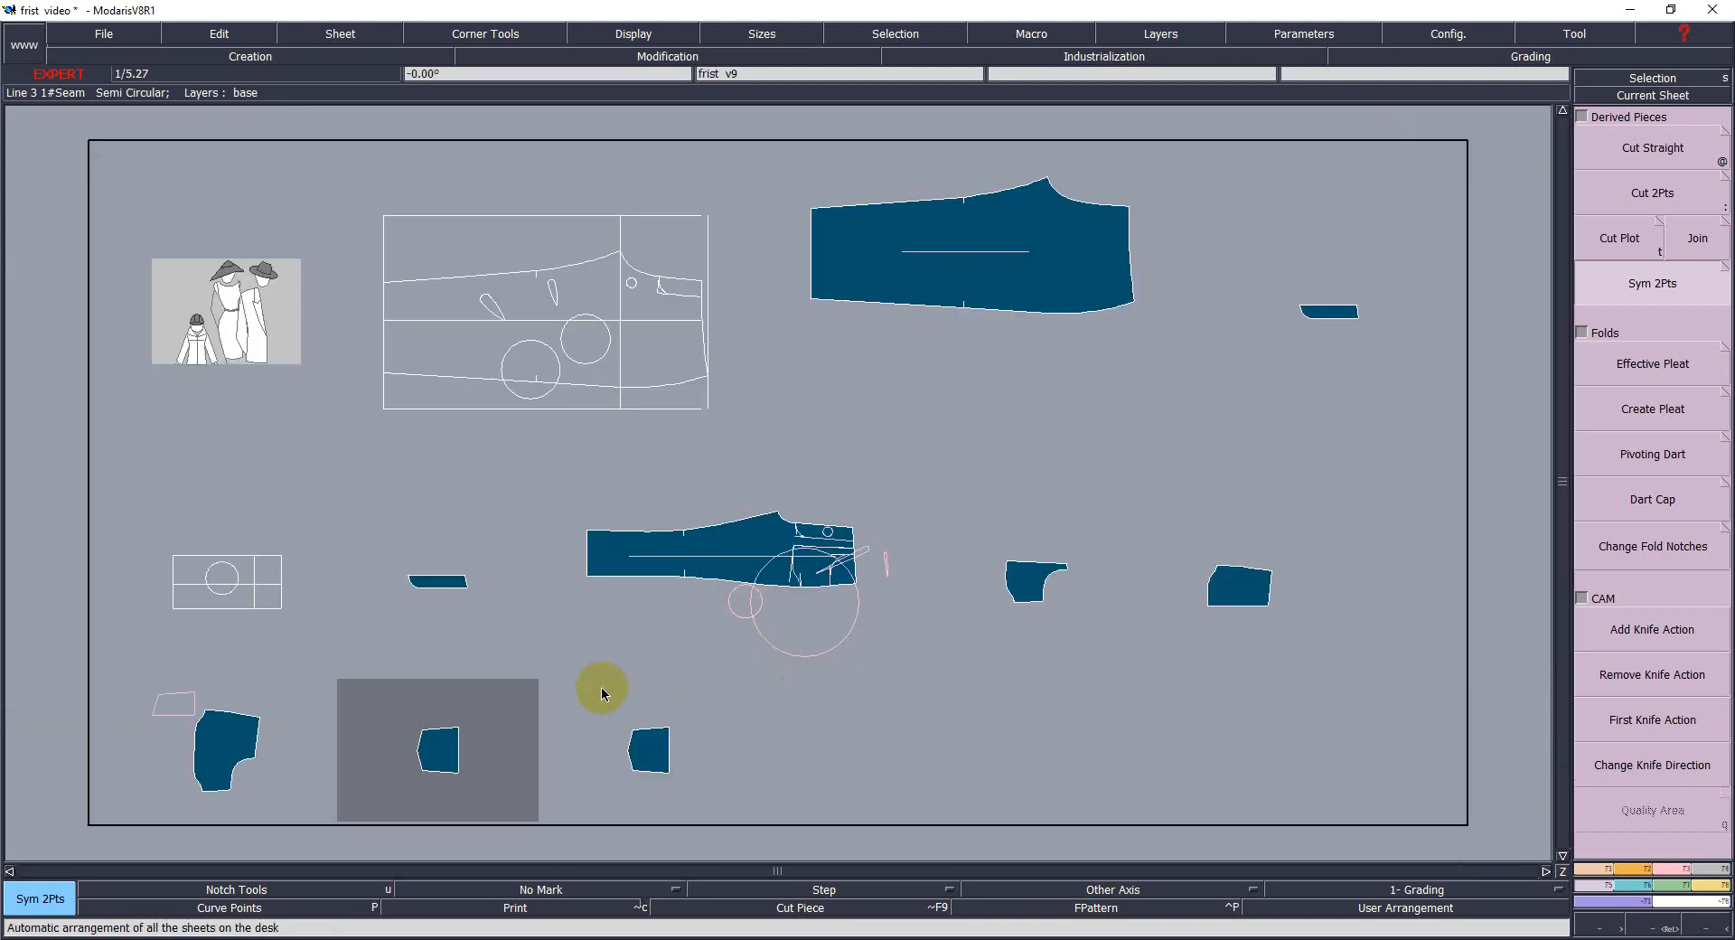
key(Return)
drag(327, 622, 962, 835)
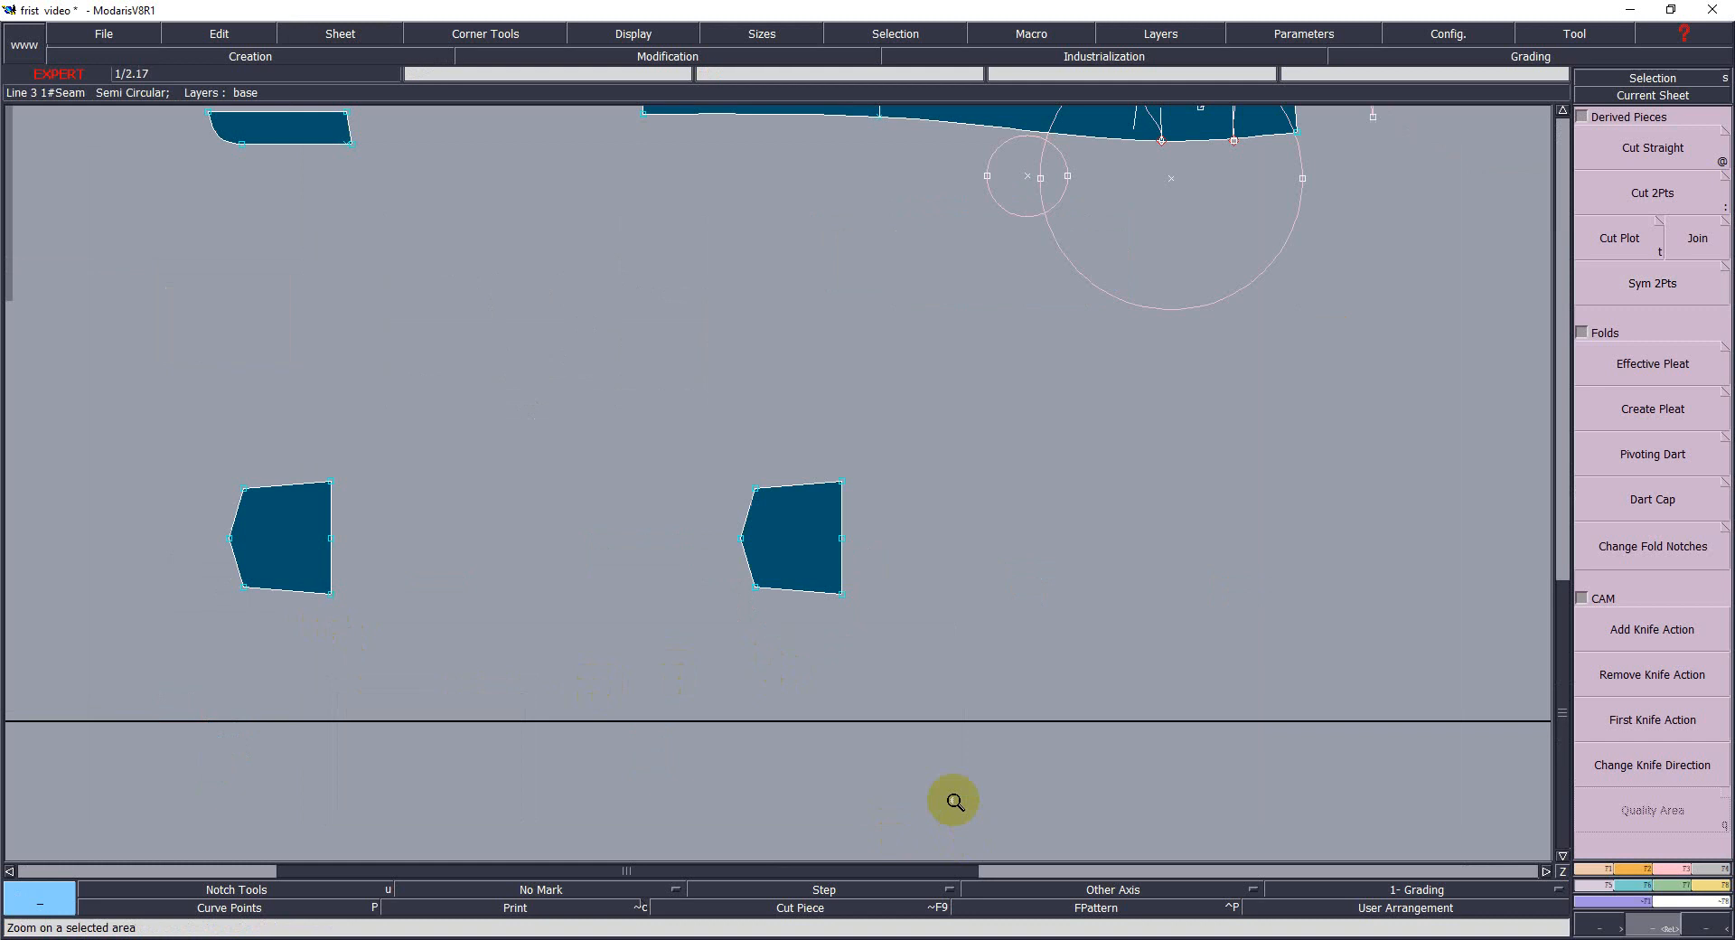
click(1020, 665)
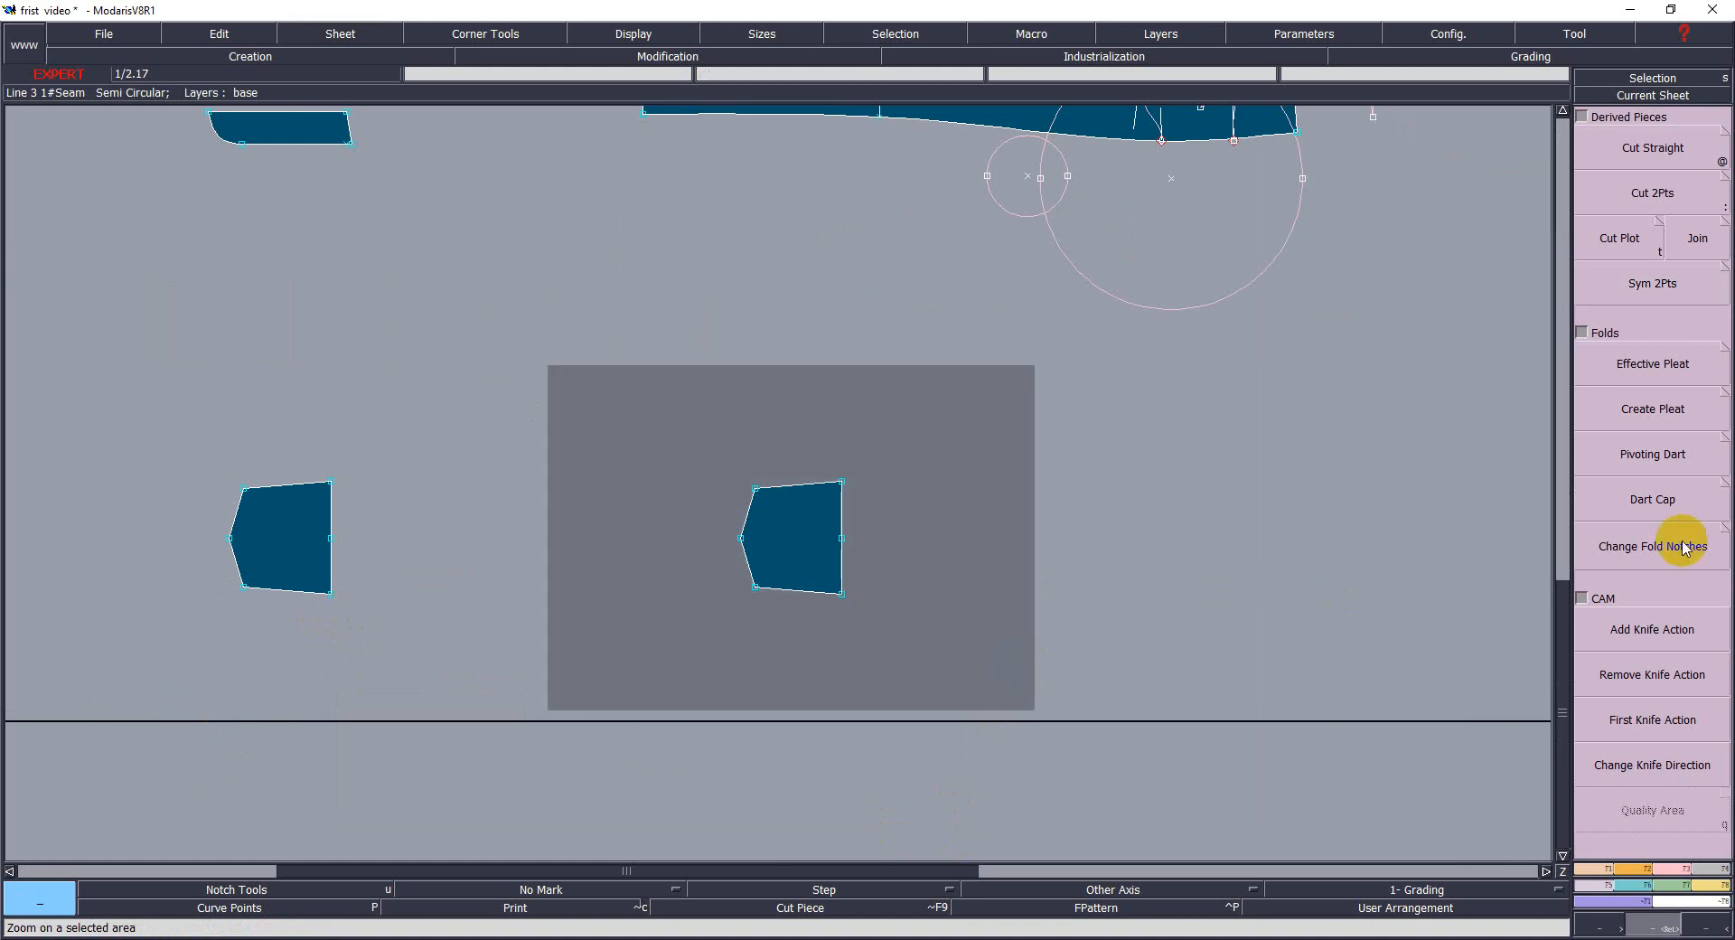
click(1652, 508)
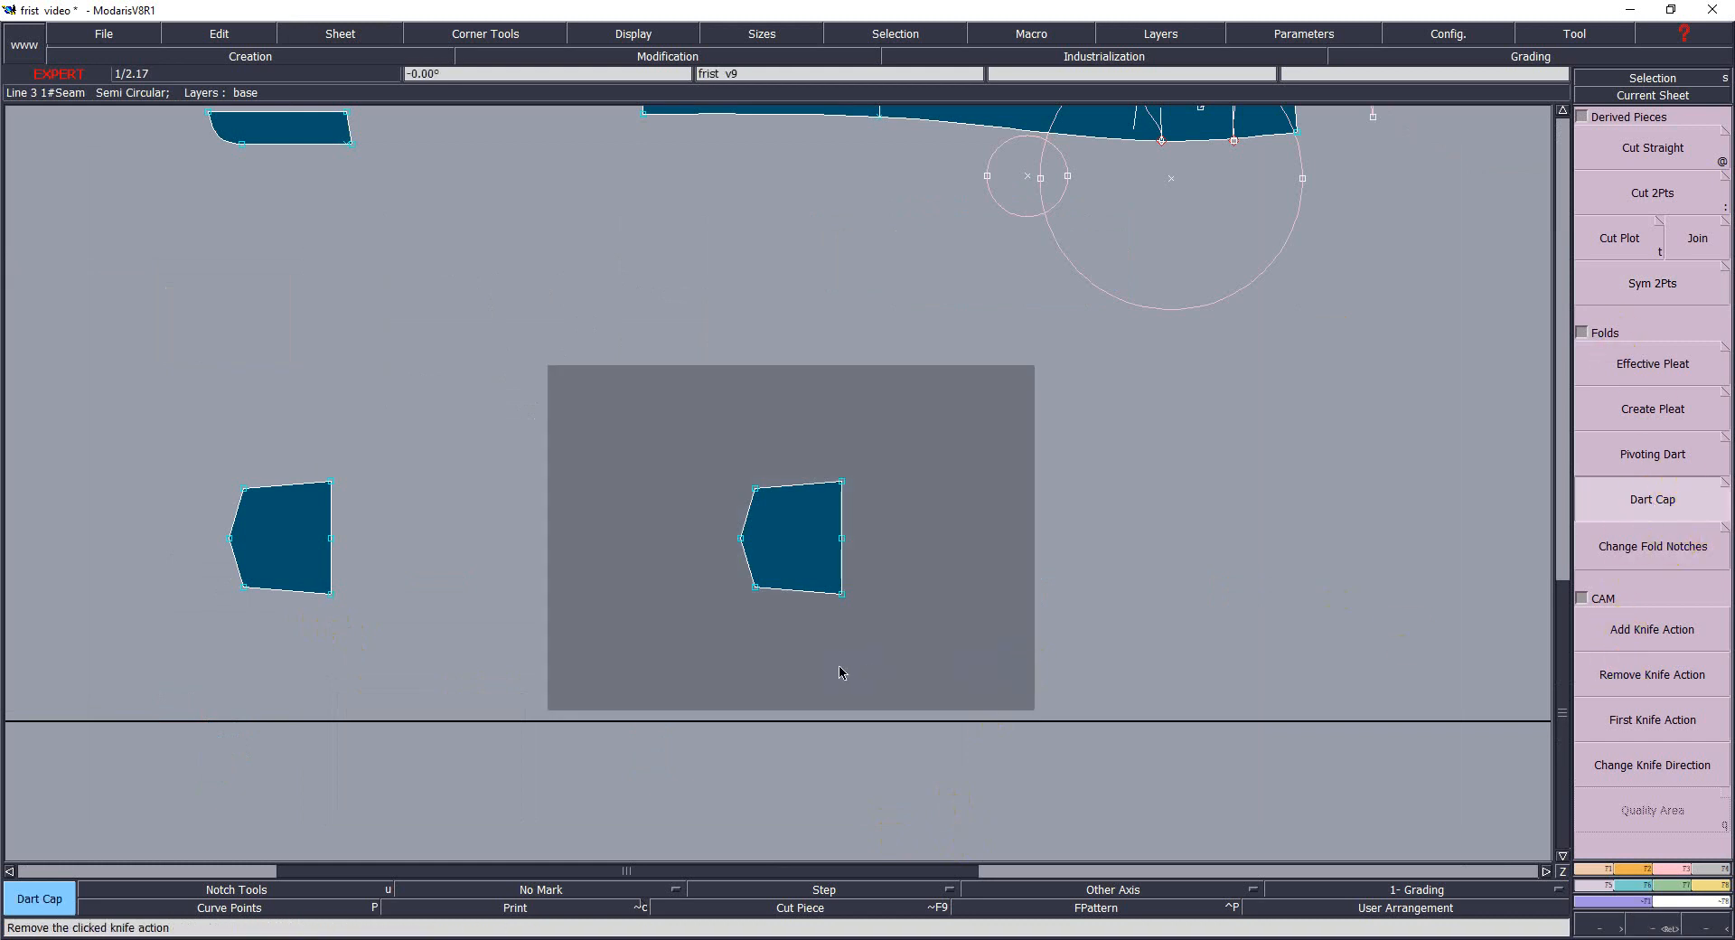
scroll(839, 666, up, 2)
key(j)
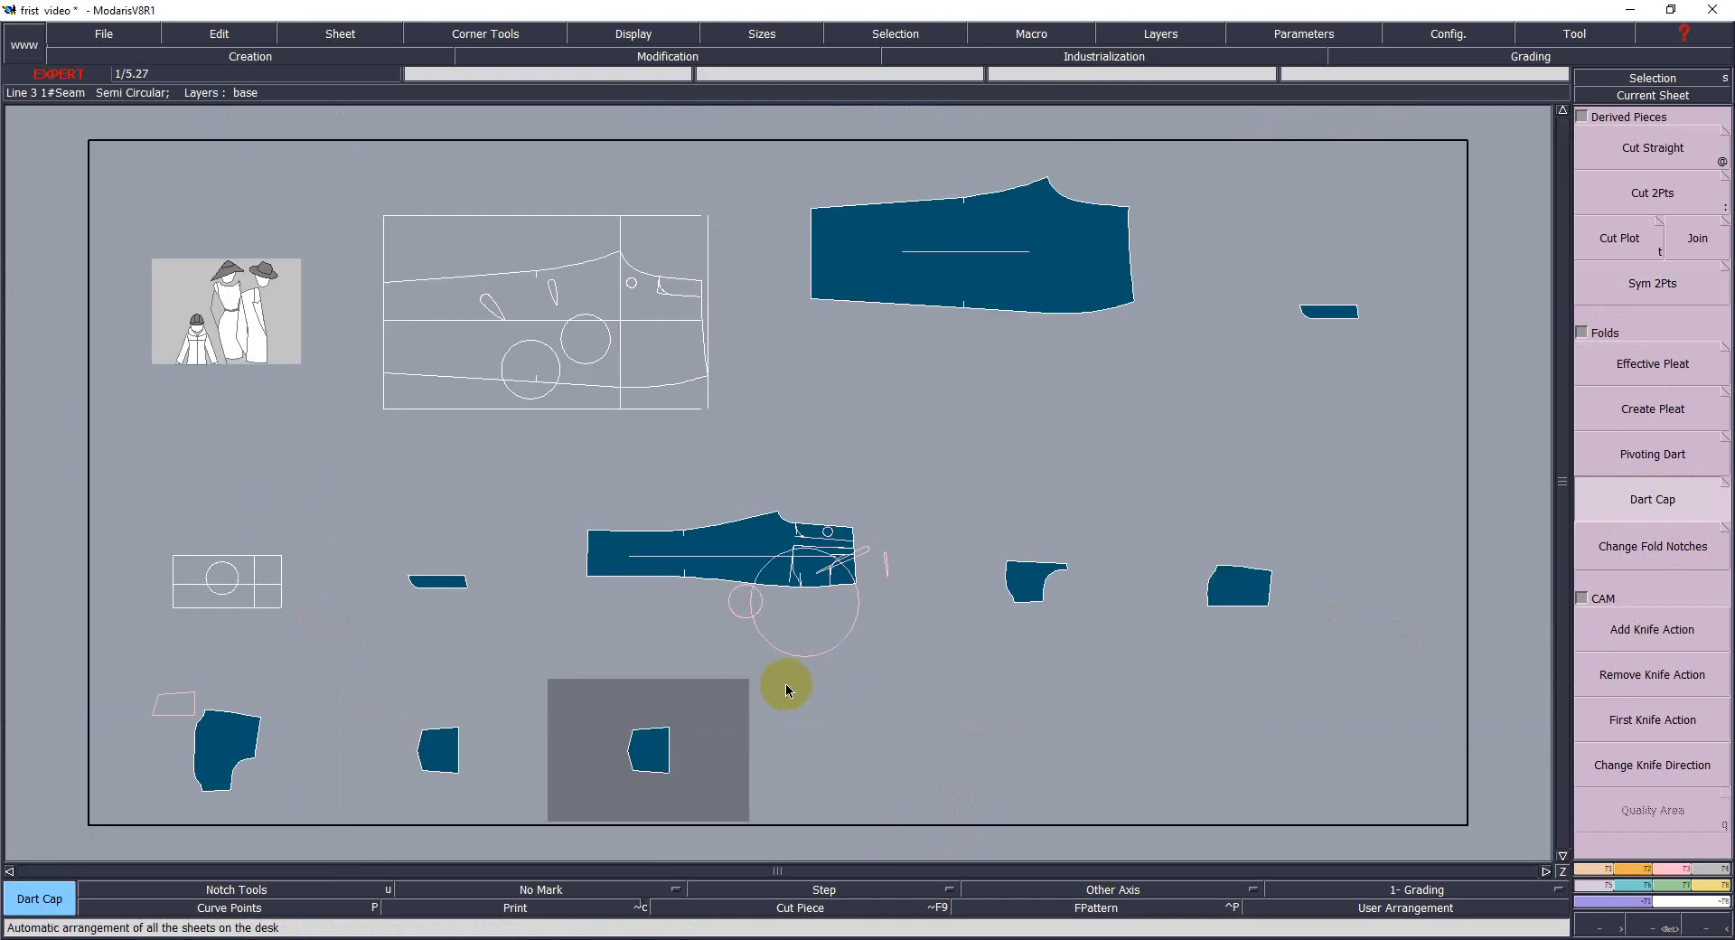
key(Return)
click(312, 283)
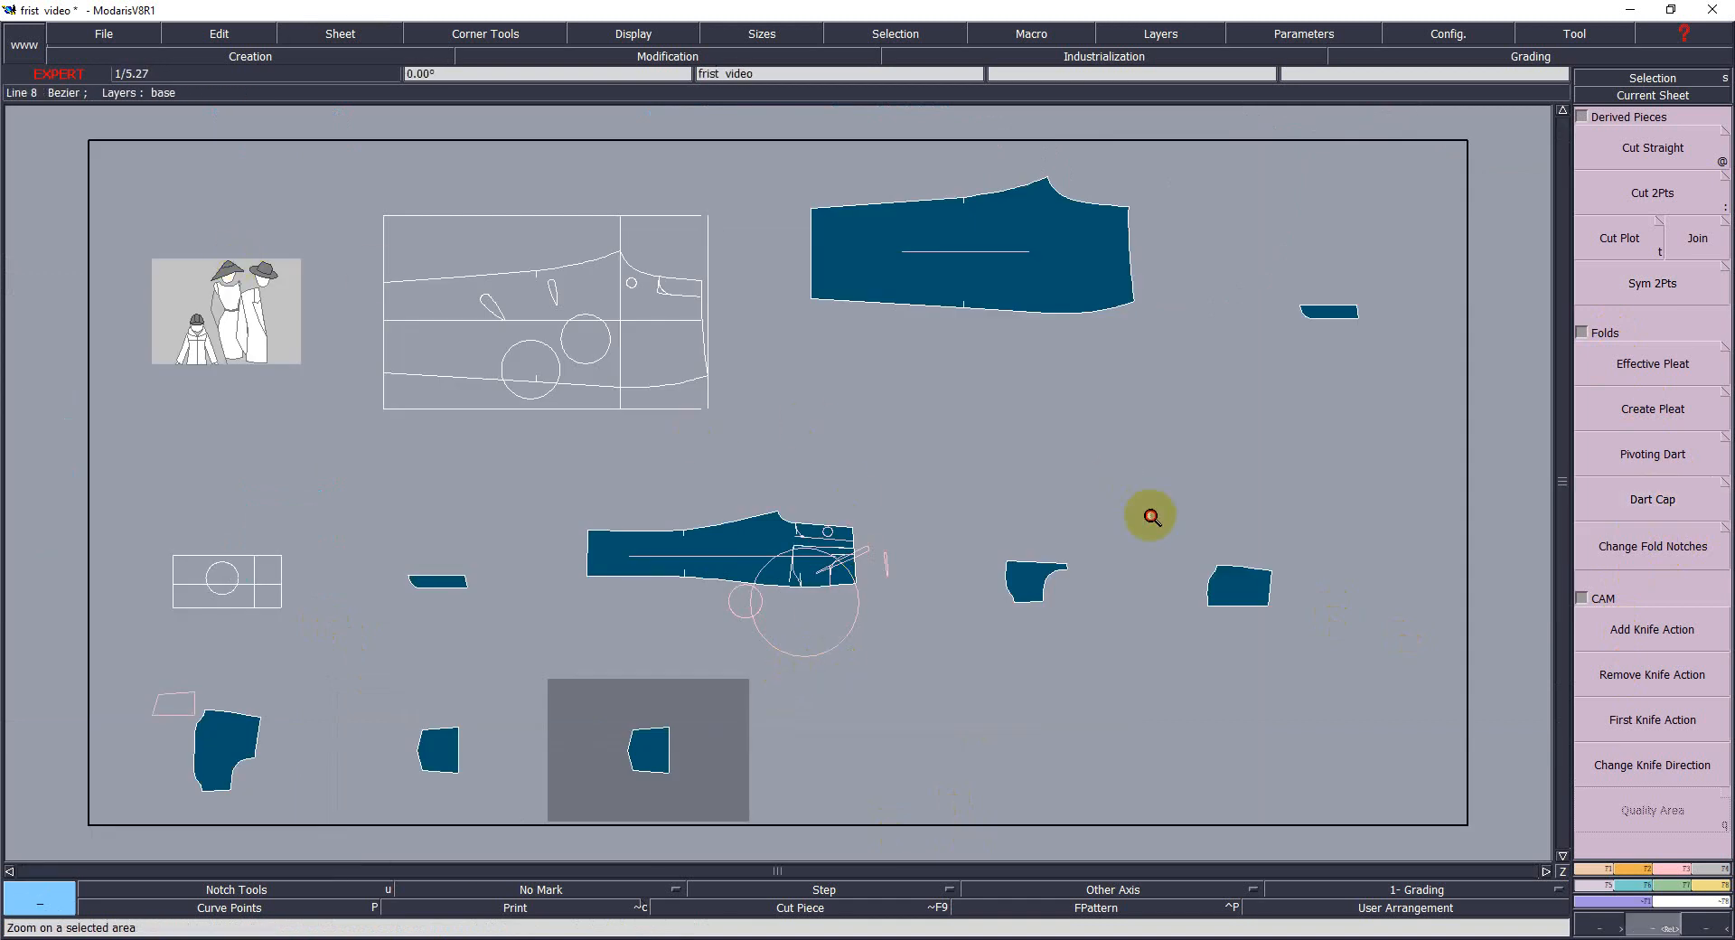
click(1174, 600)
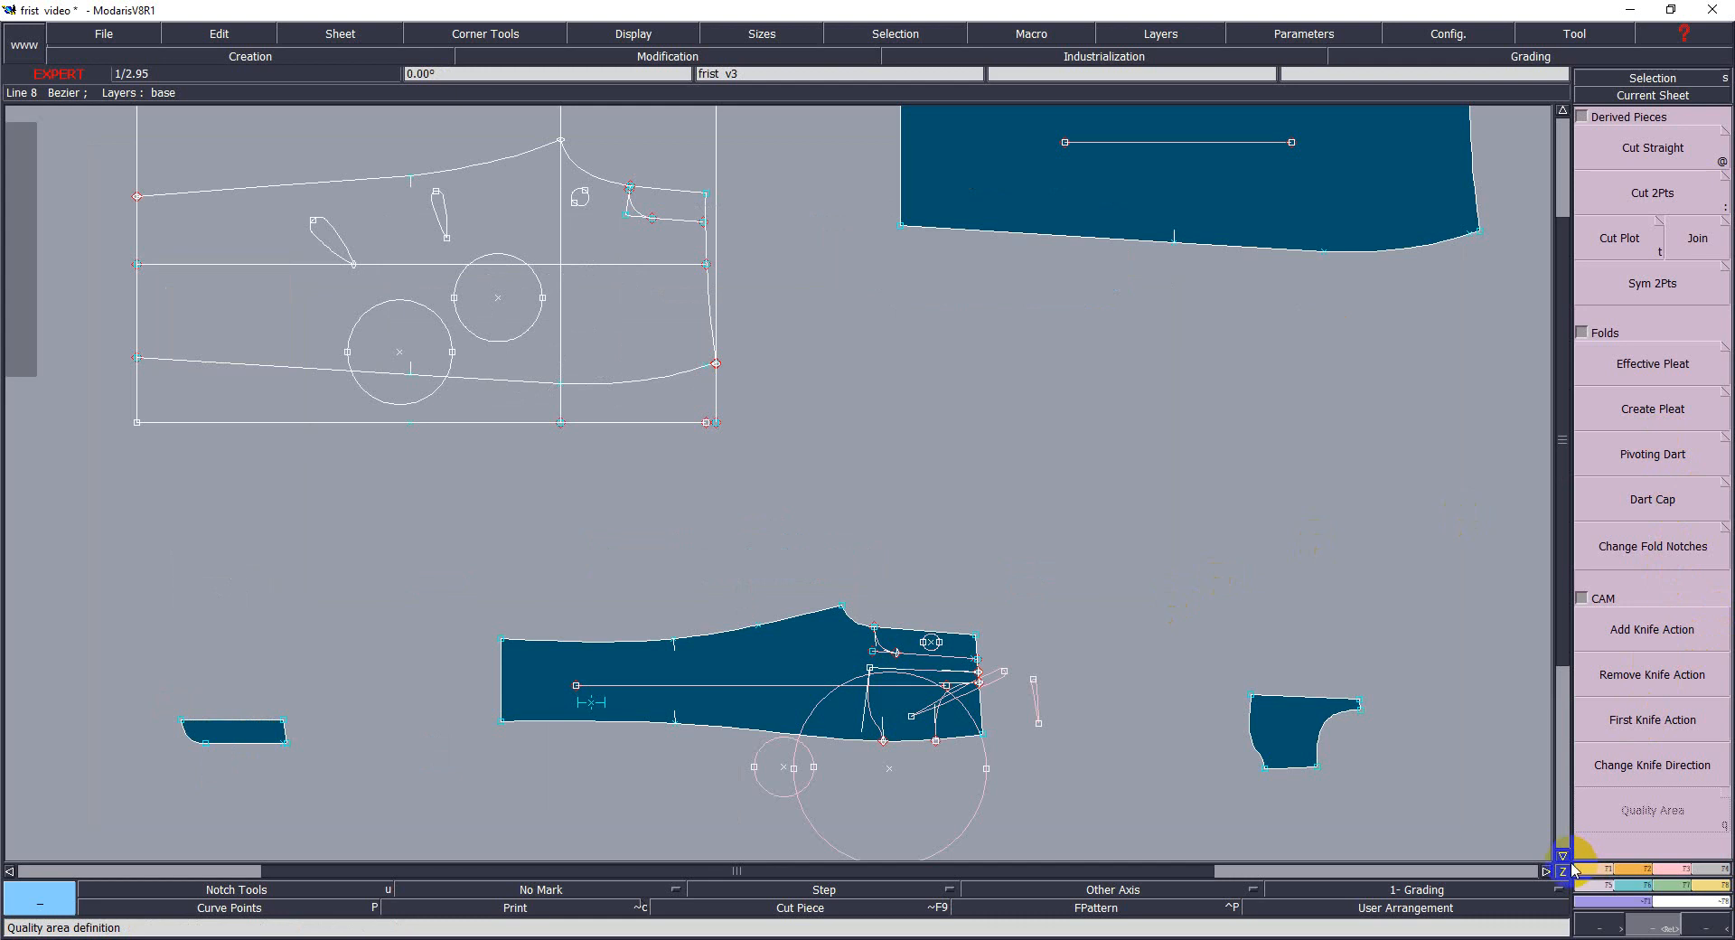
click(1566, 870)
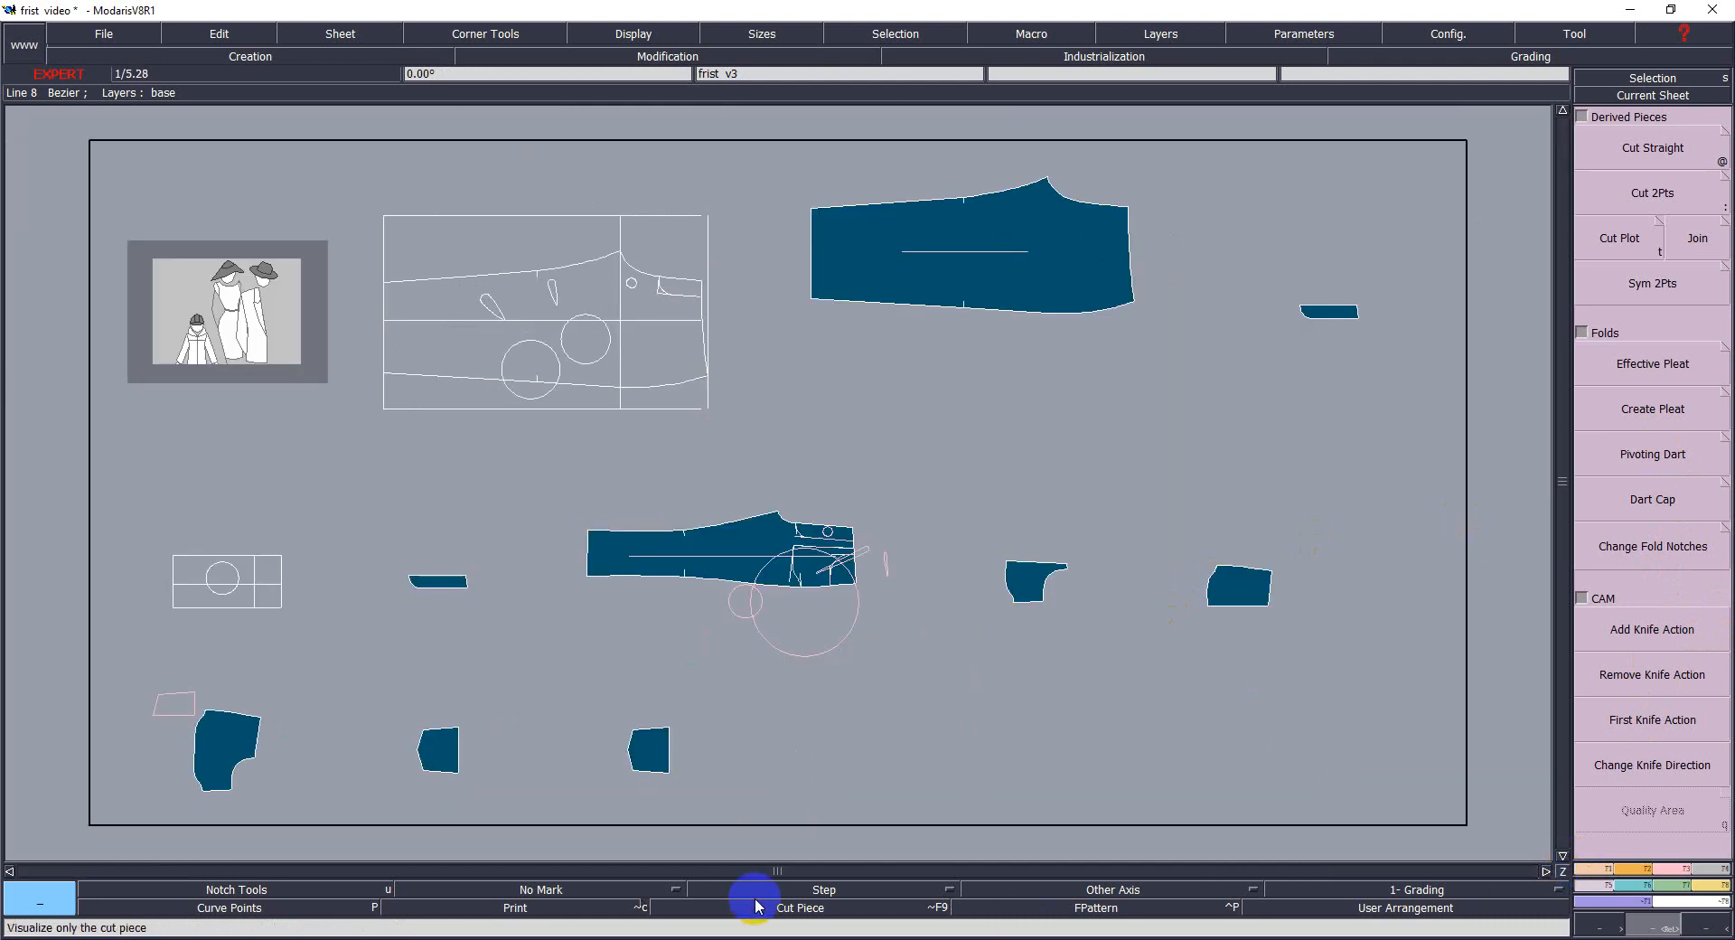
Switch to the grading tools and examine the grading values of the large trouser piece's upper-left corner point with Control.
click(1642, 890)
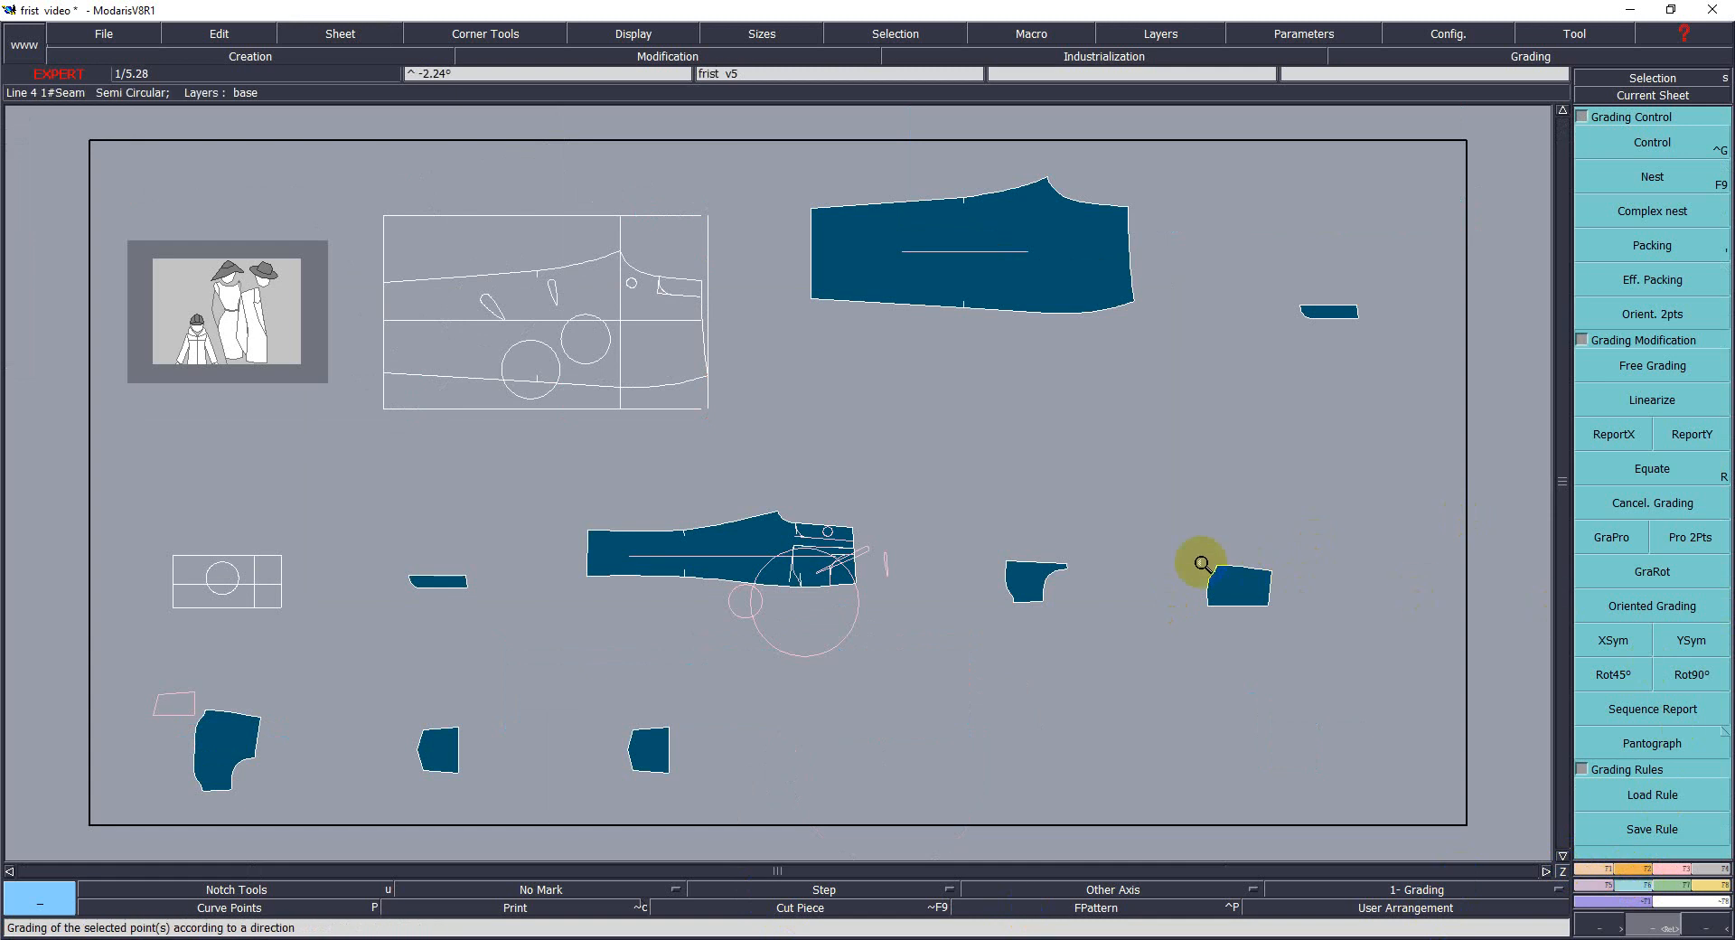
click(944, 217)
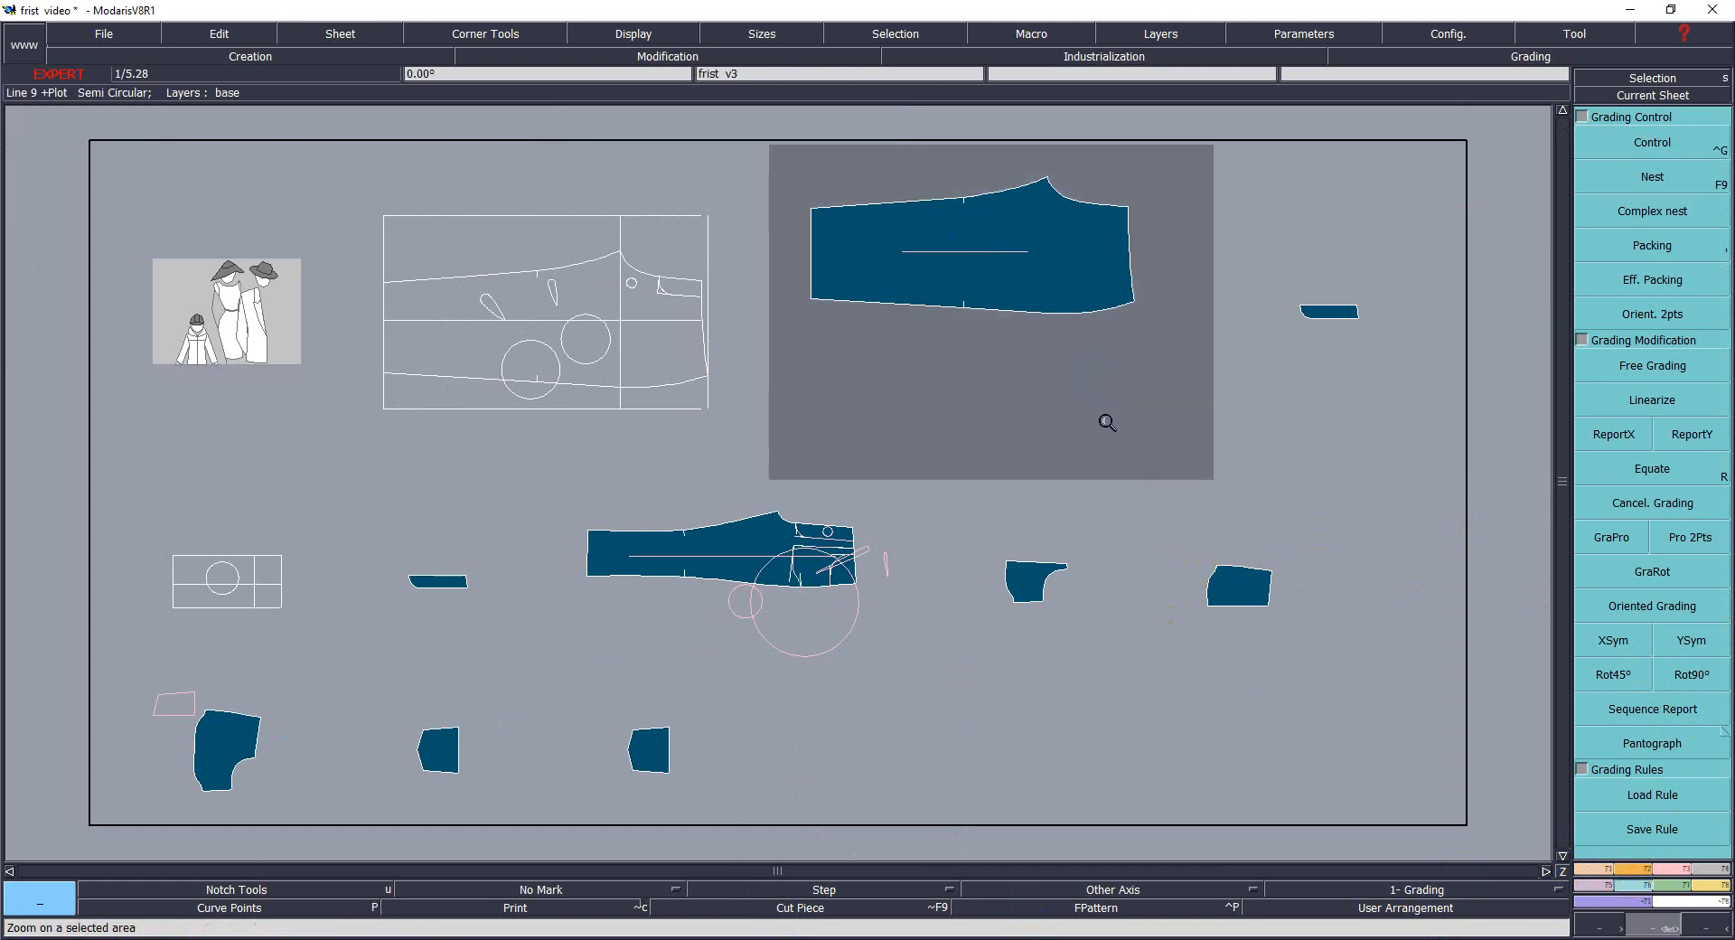
click(1133, 531)
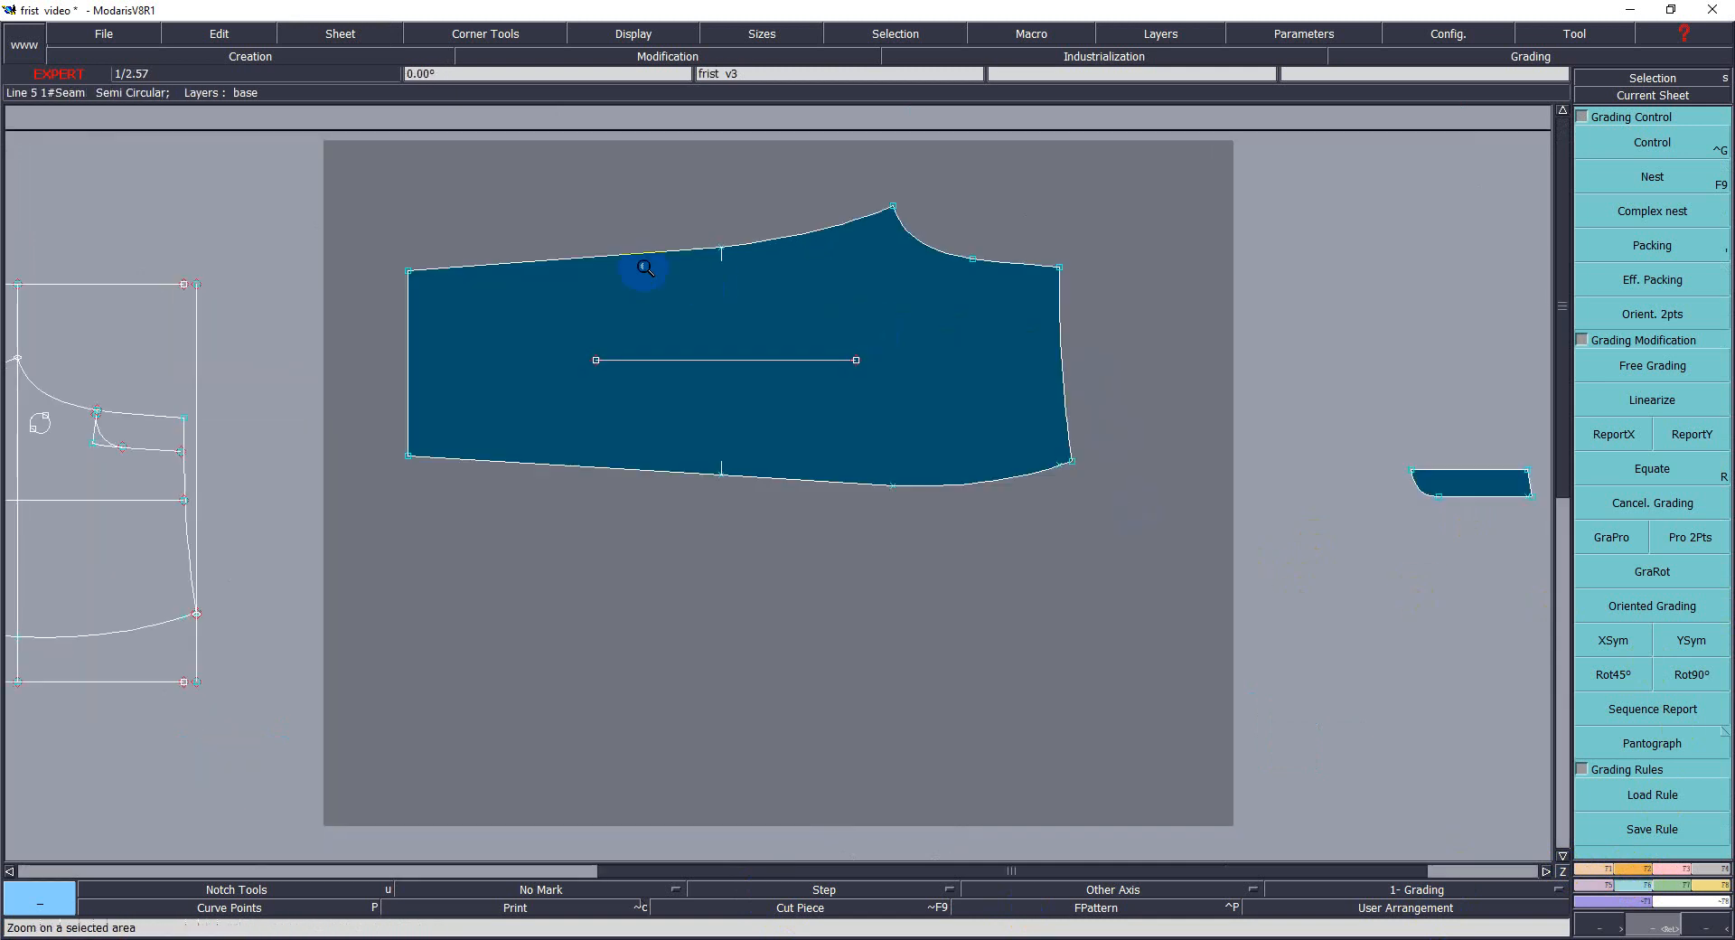
click(1159, 601)
key(Home)
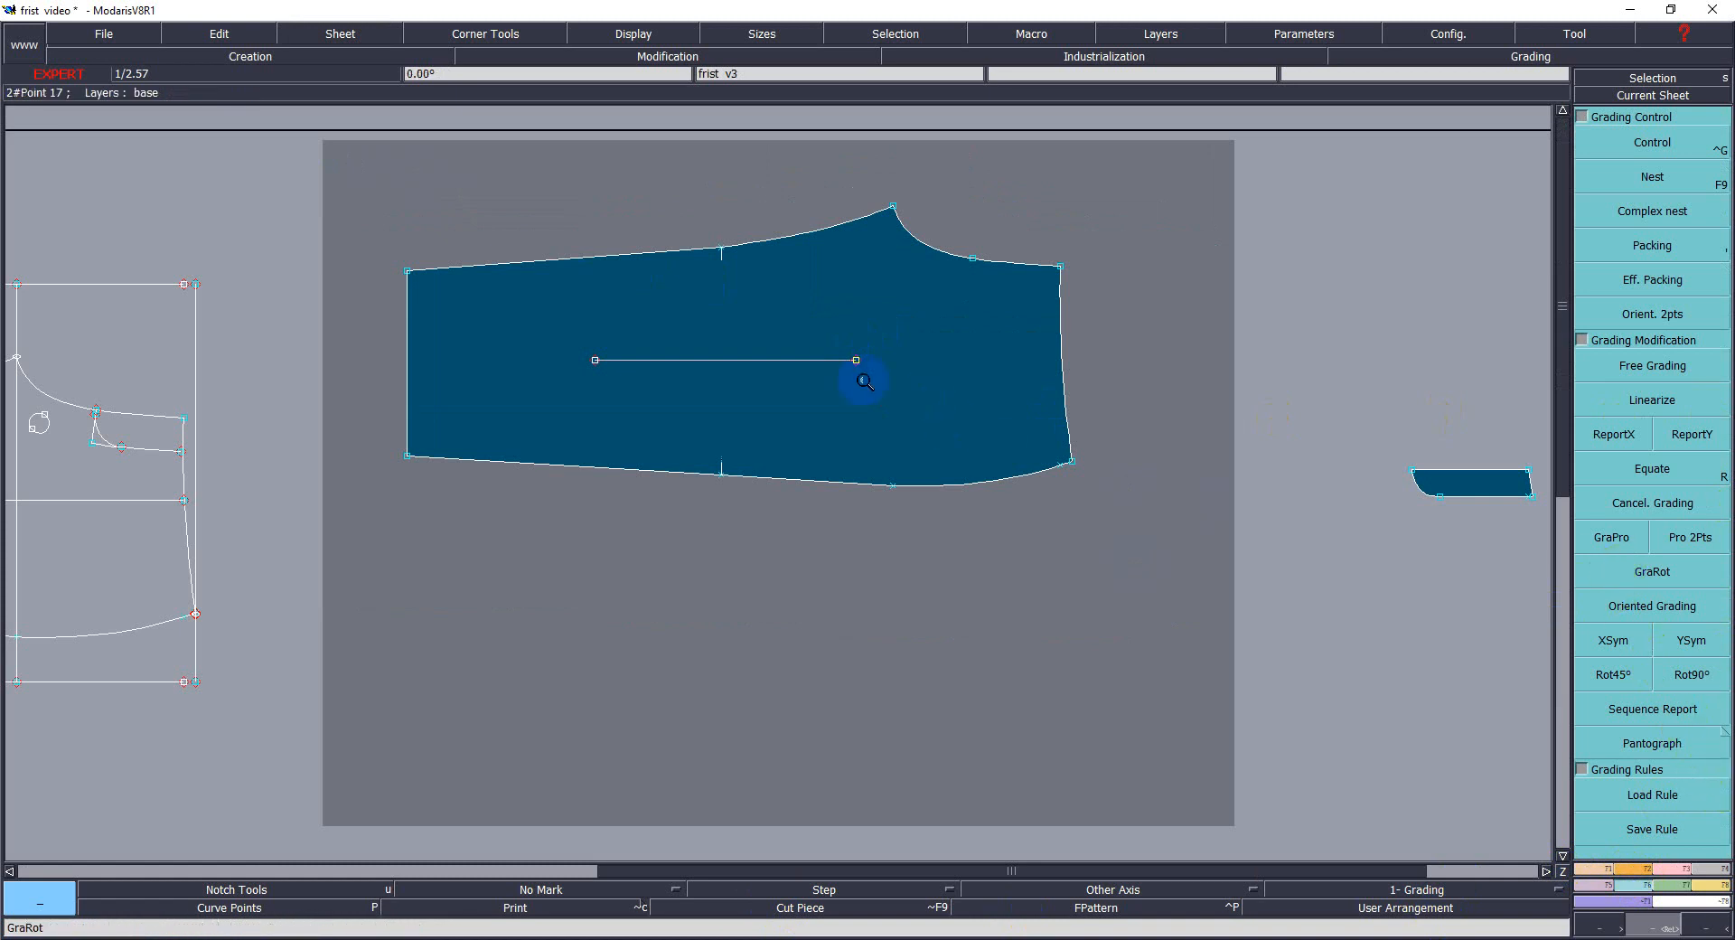
click(1643, 146)
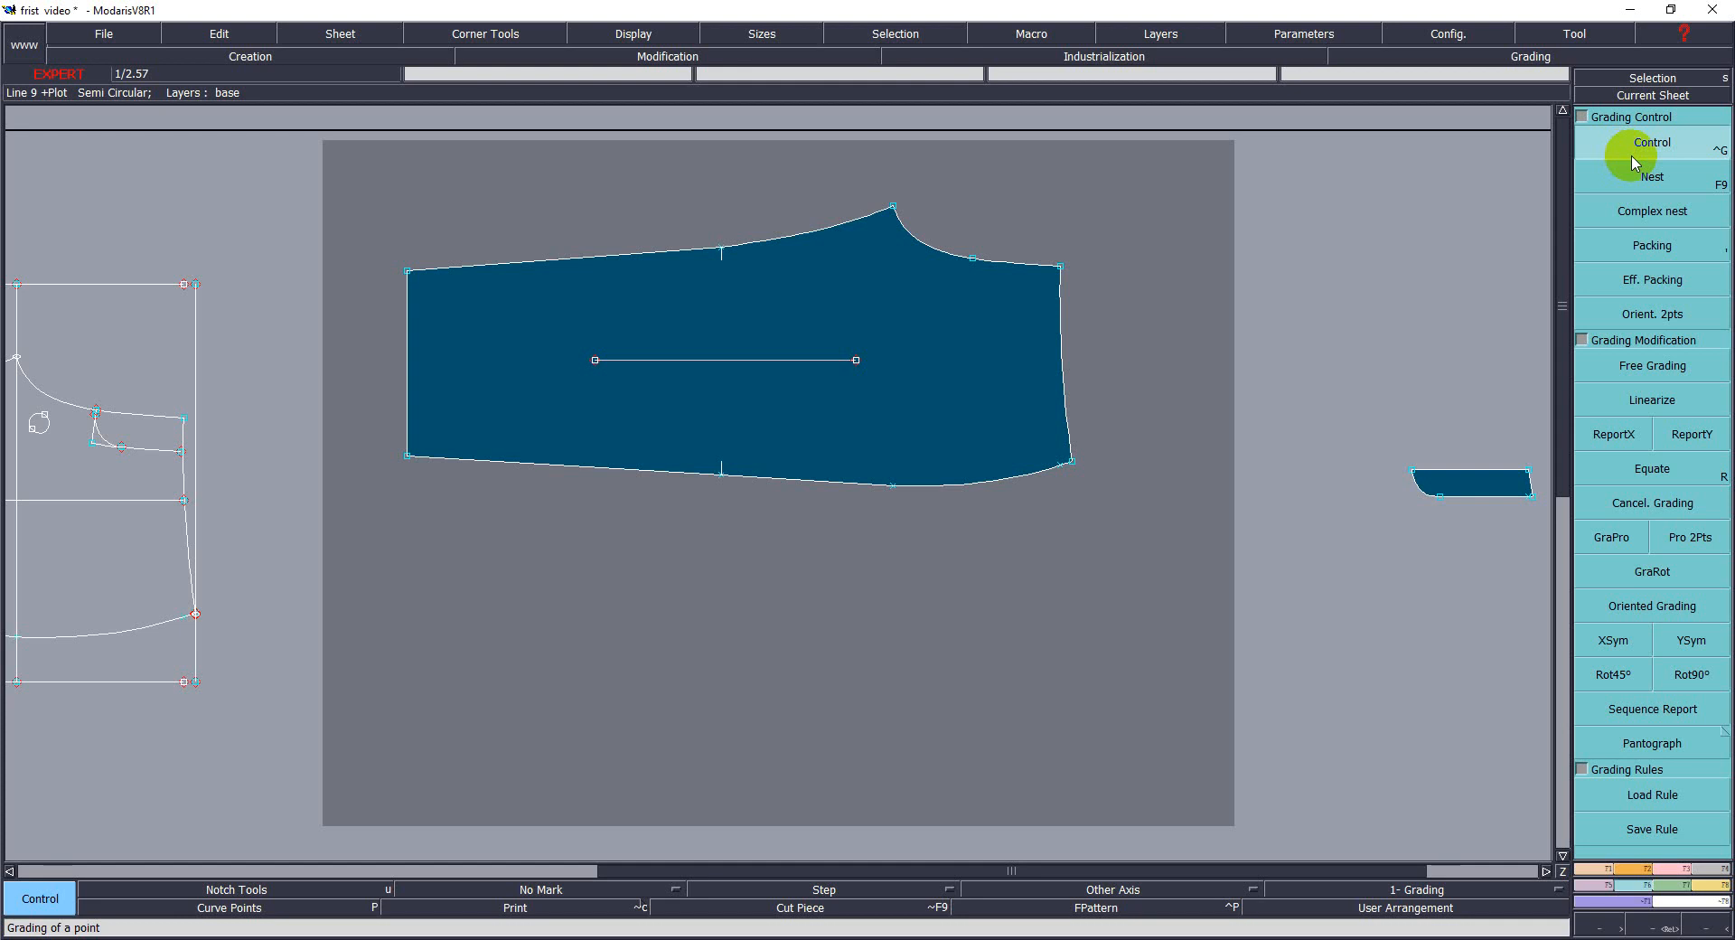
click(588, 257)
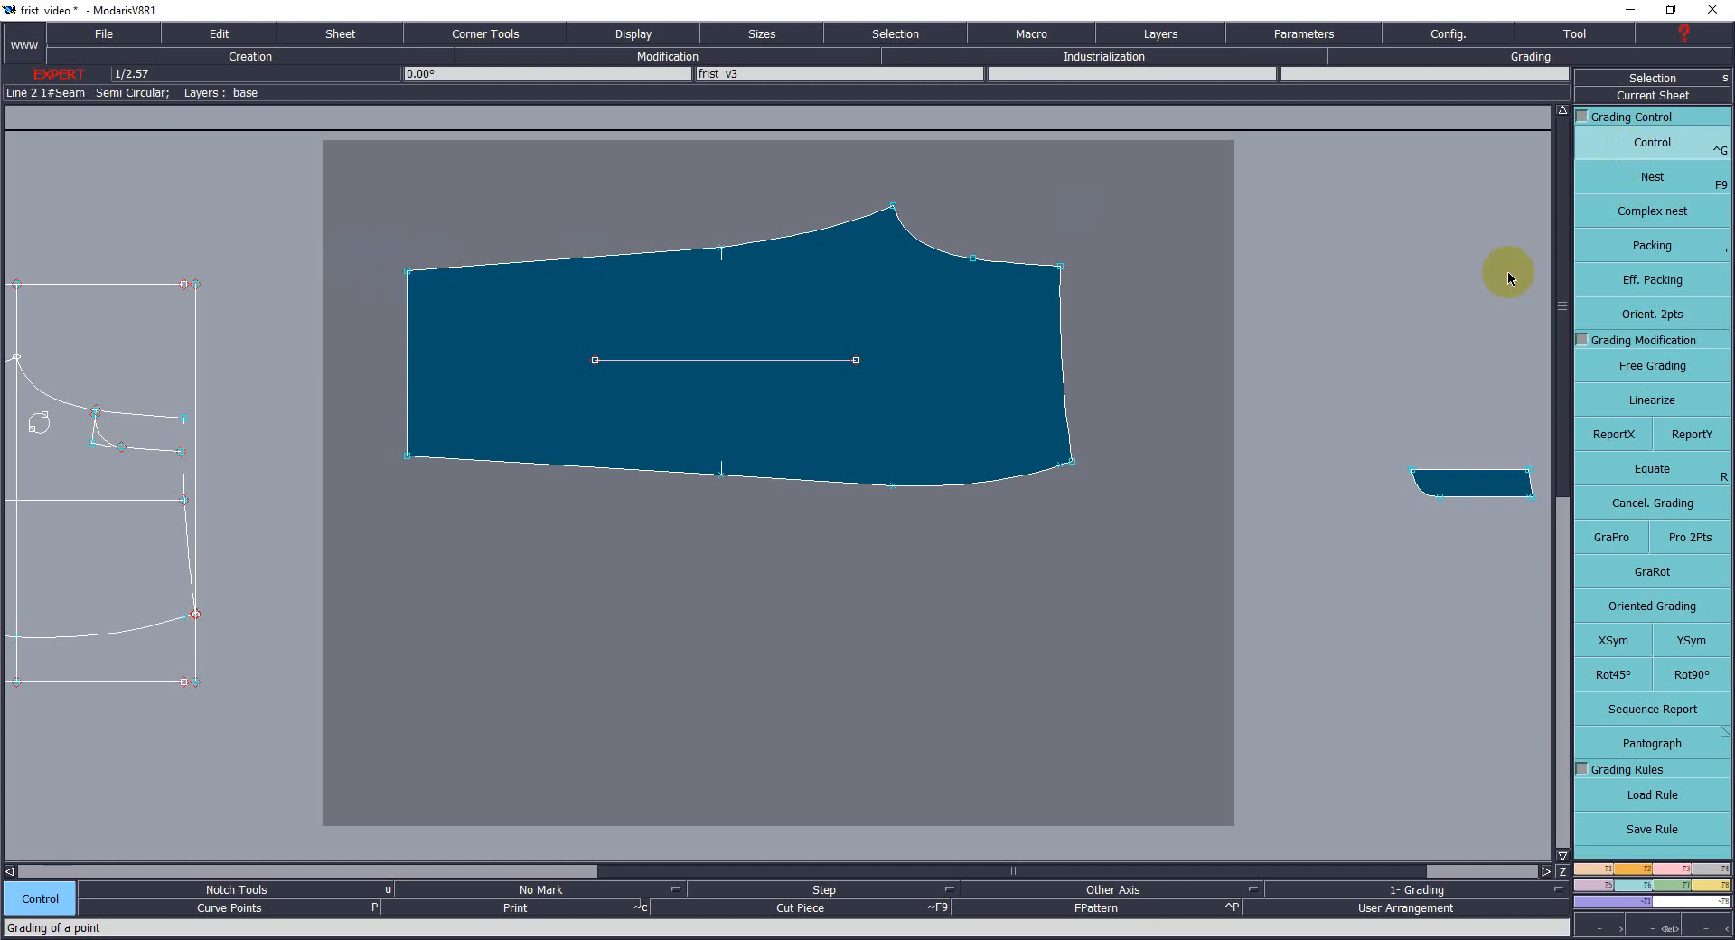
click(408, 273)
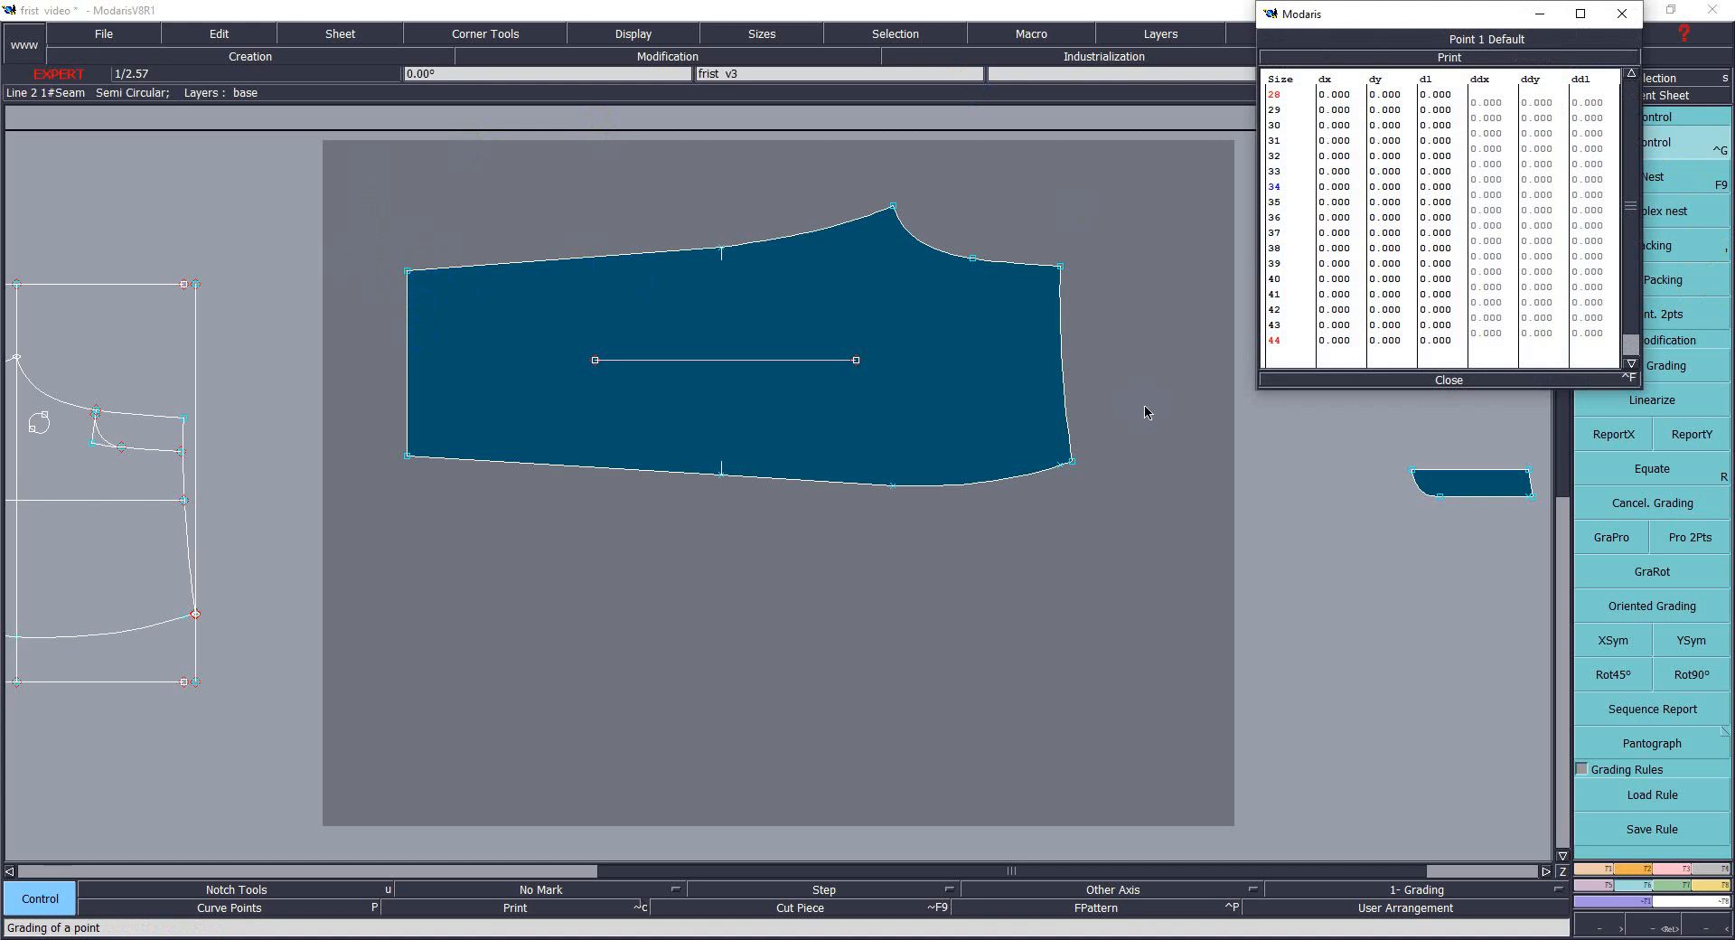
click(1438, 379)
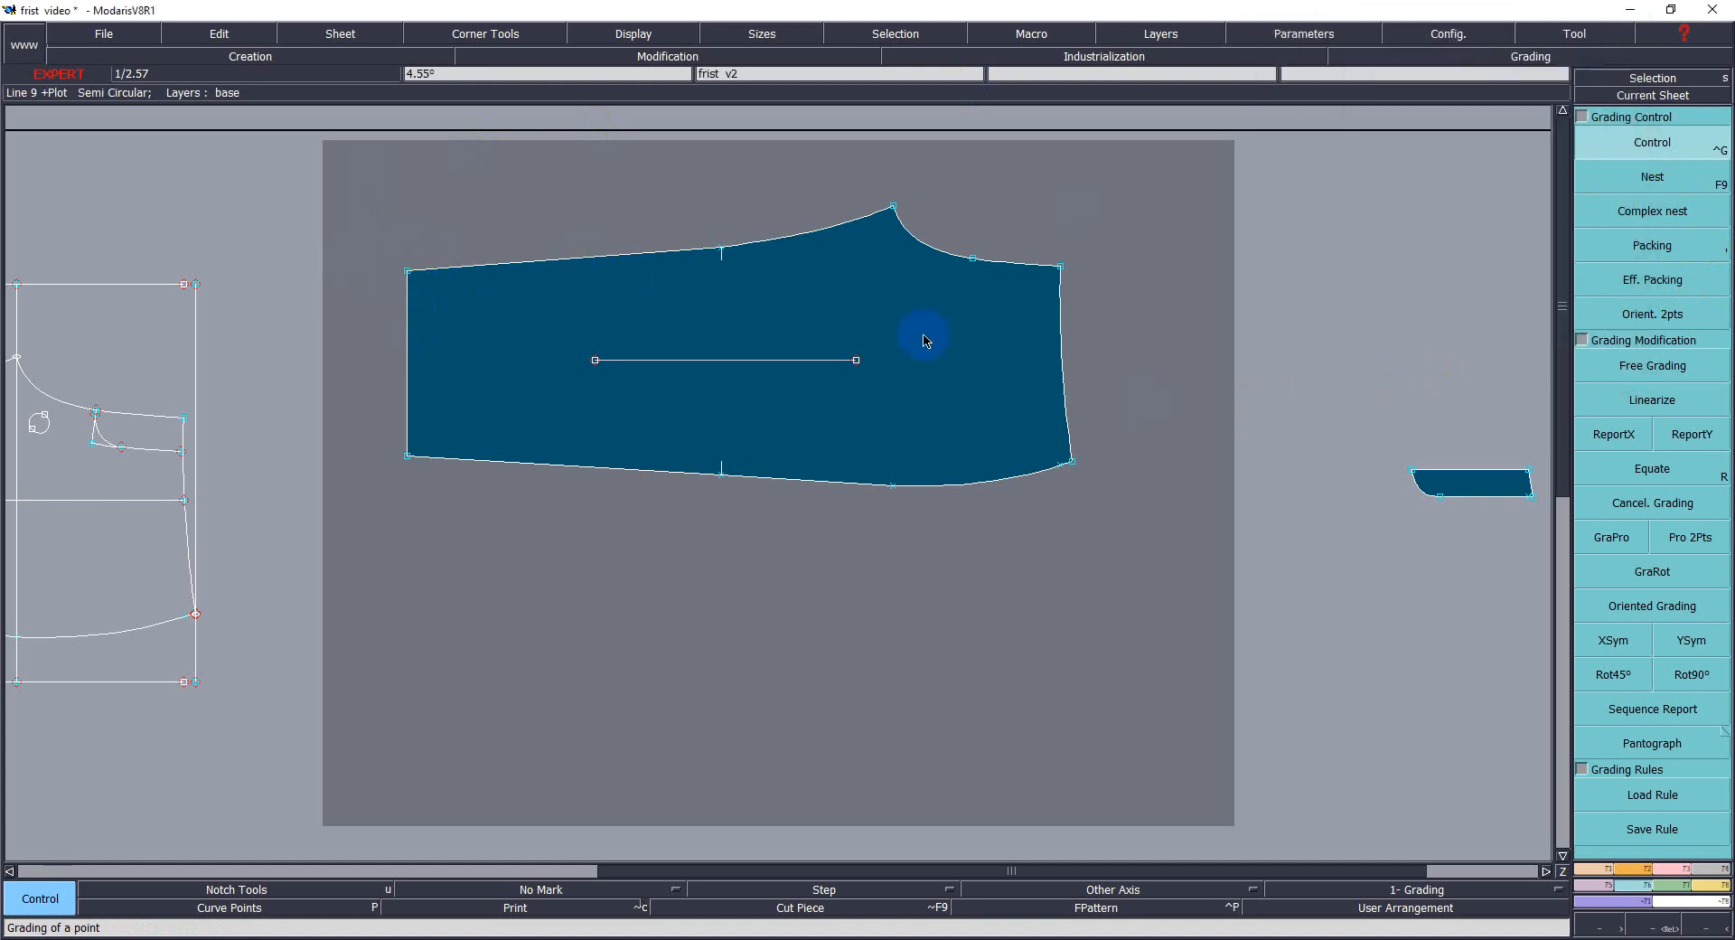
Turn on the display of sizes and the title blocks for the pattern sheets.
click(623, 34)
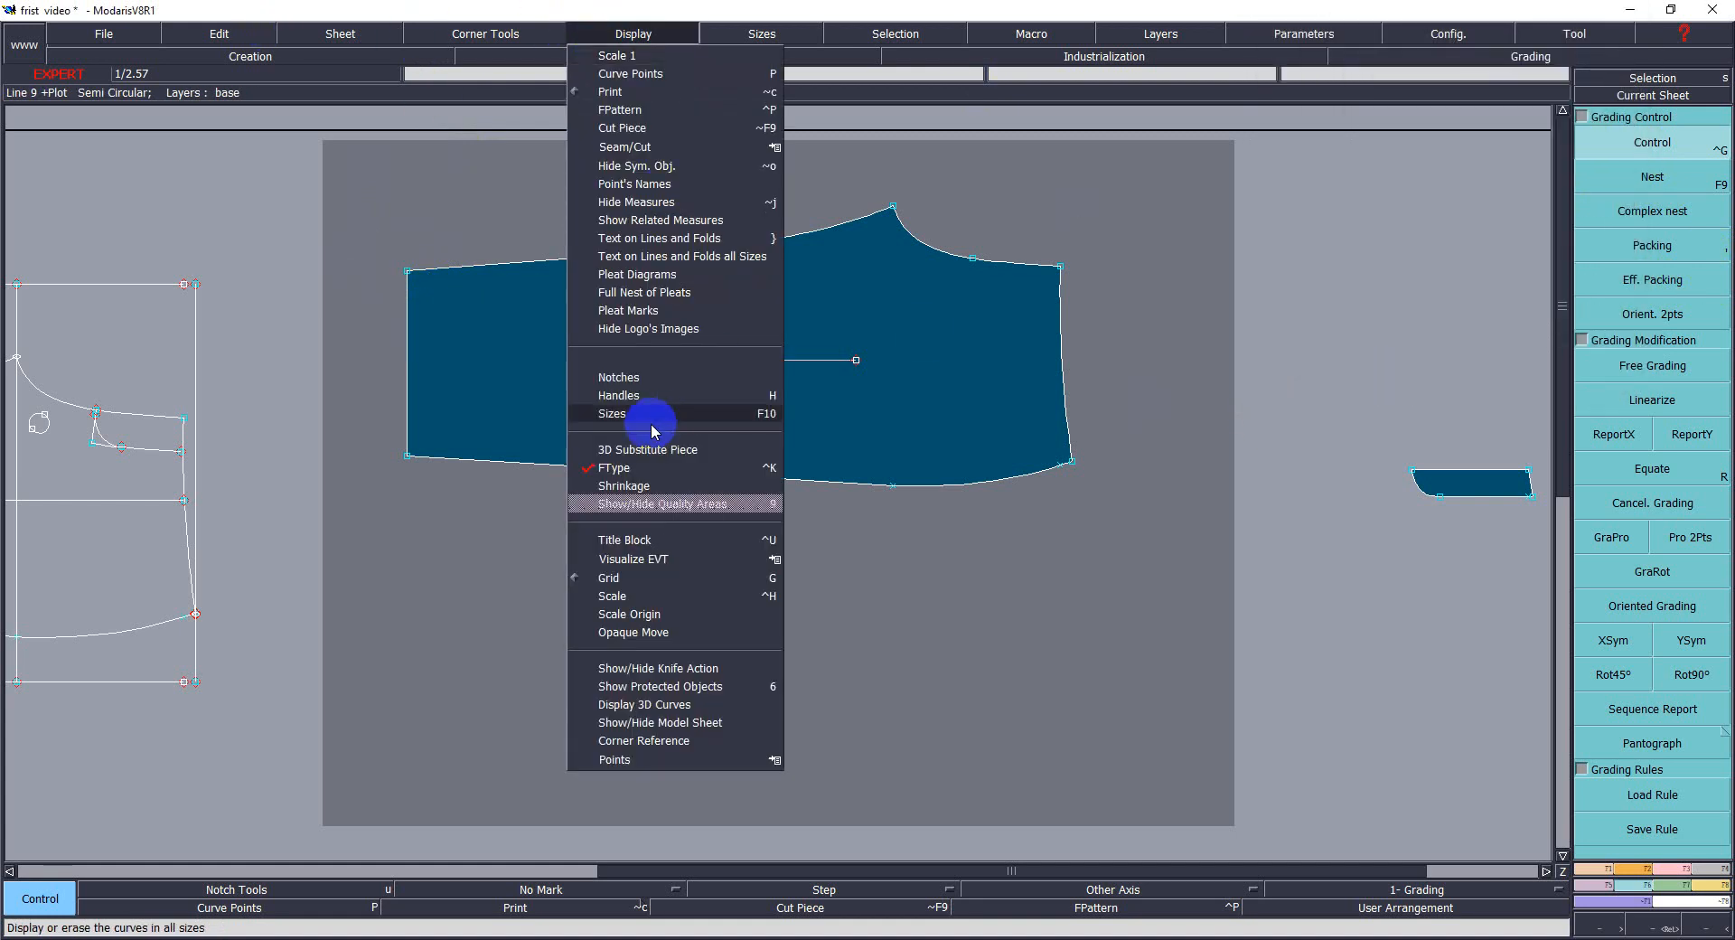
click(612, 413)
click(623, 34)
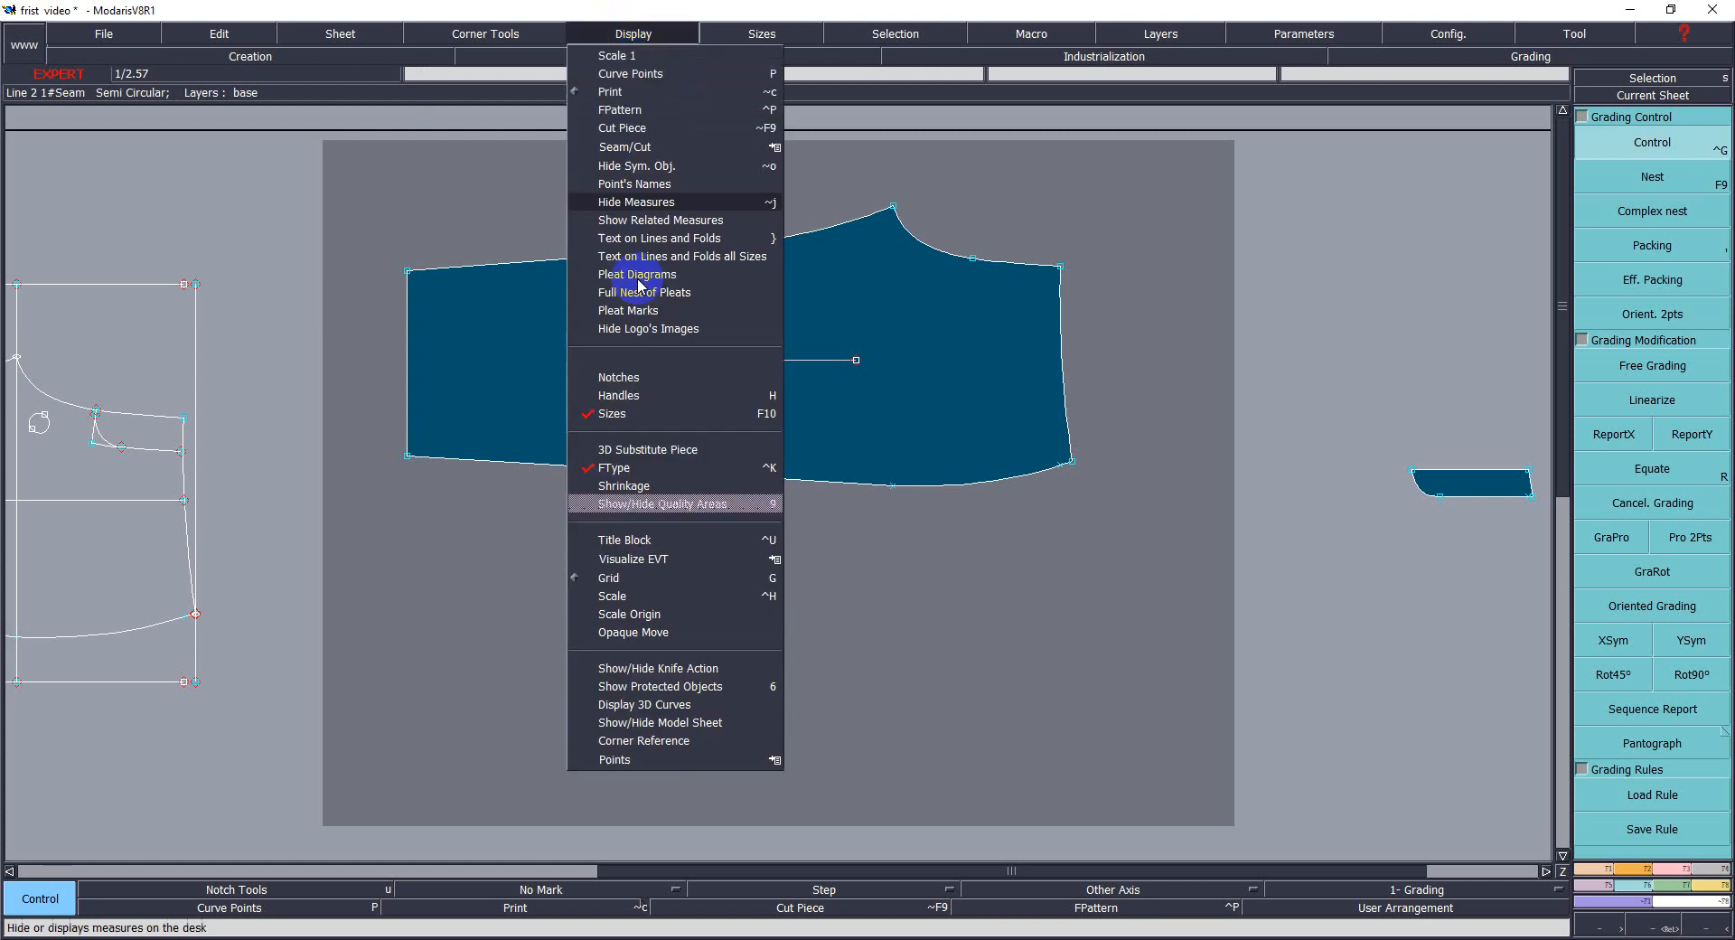
click(611, 541)
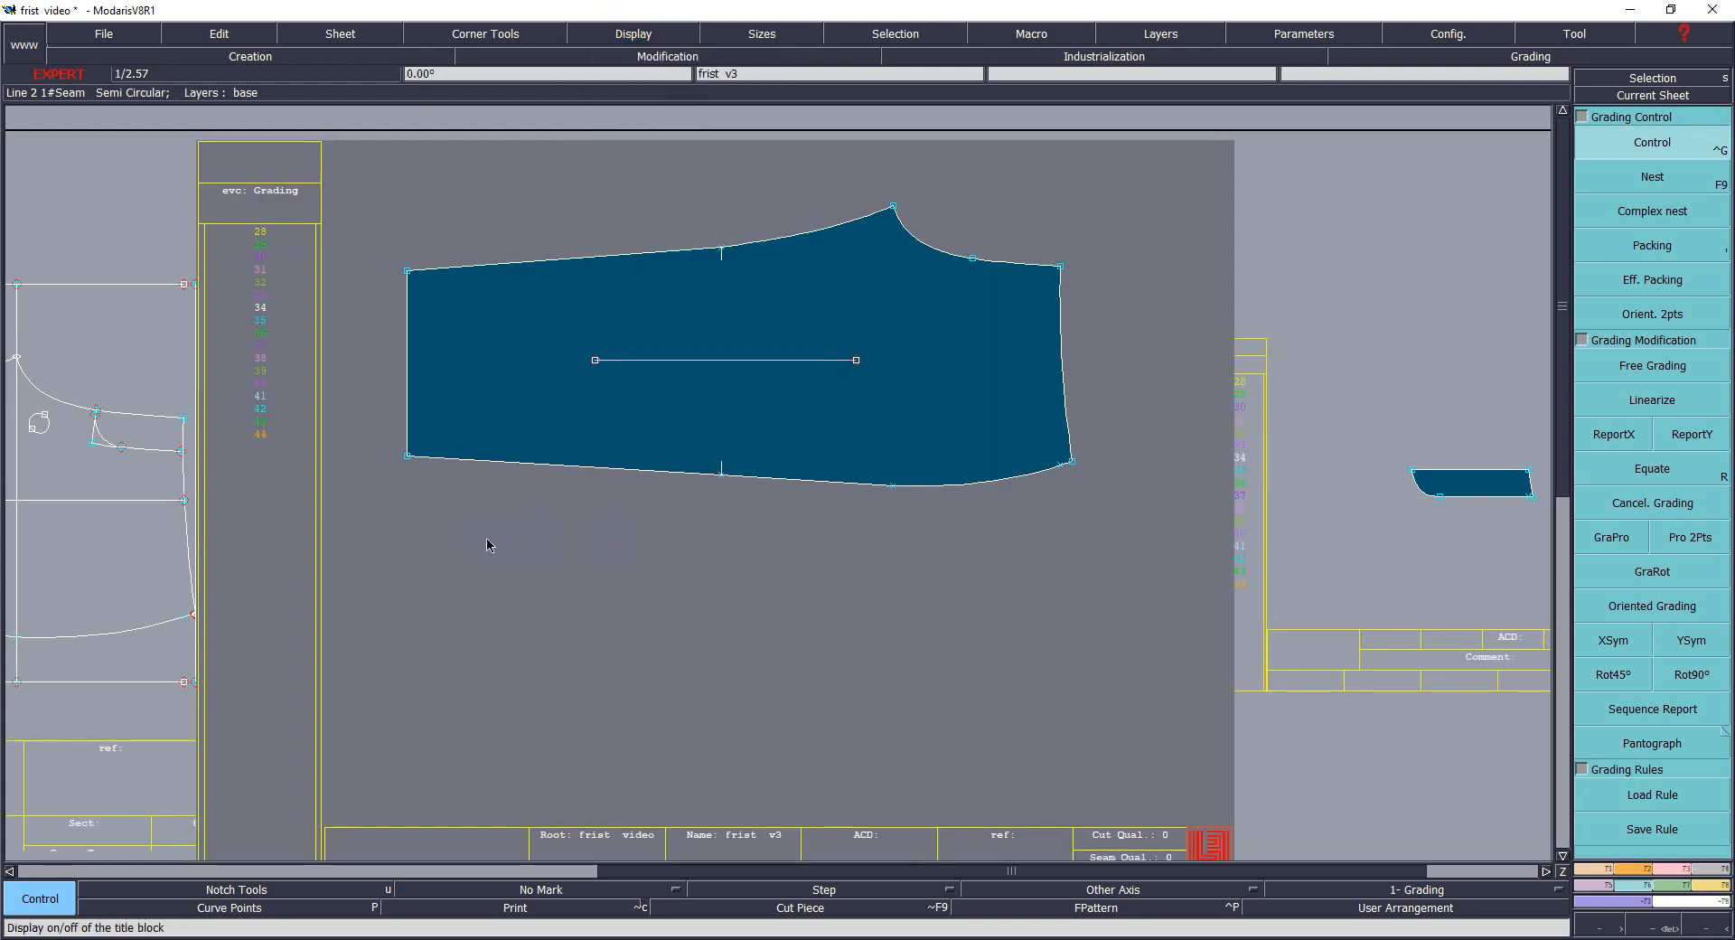
Grade the large trouser piece's upper-left corner point with Control, setting ddy to .25 for every size interval from 28 to 44.
click(1654, 144)
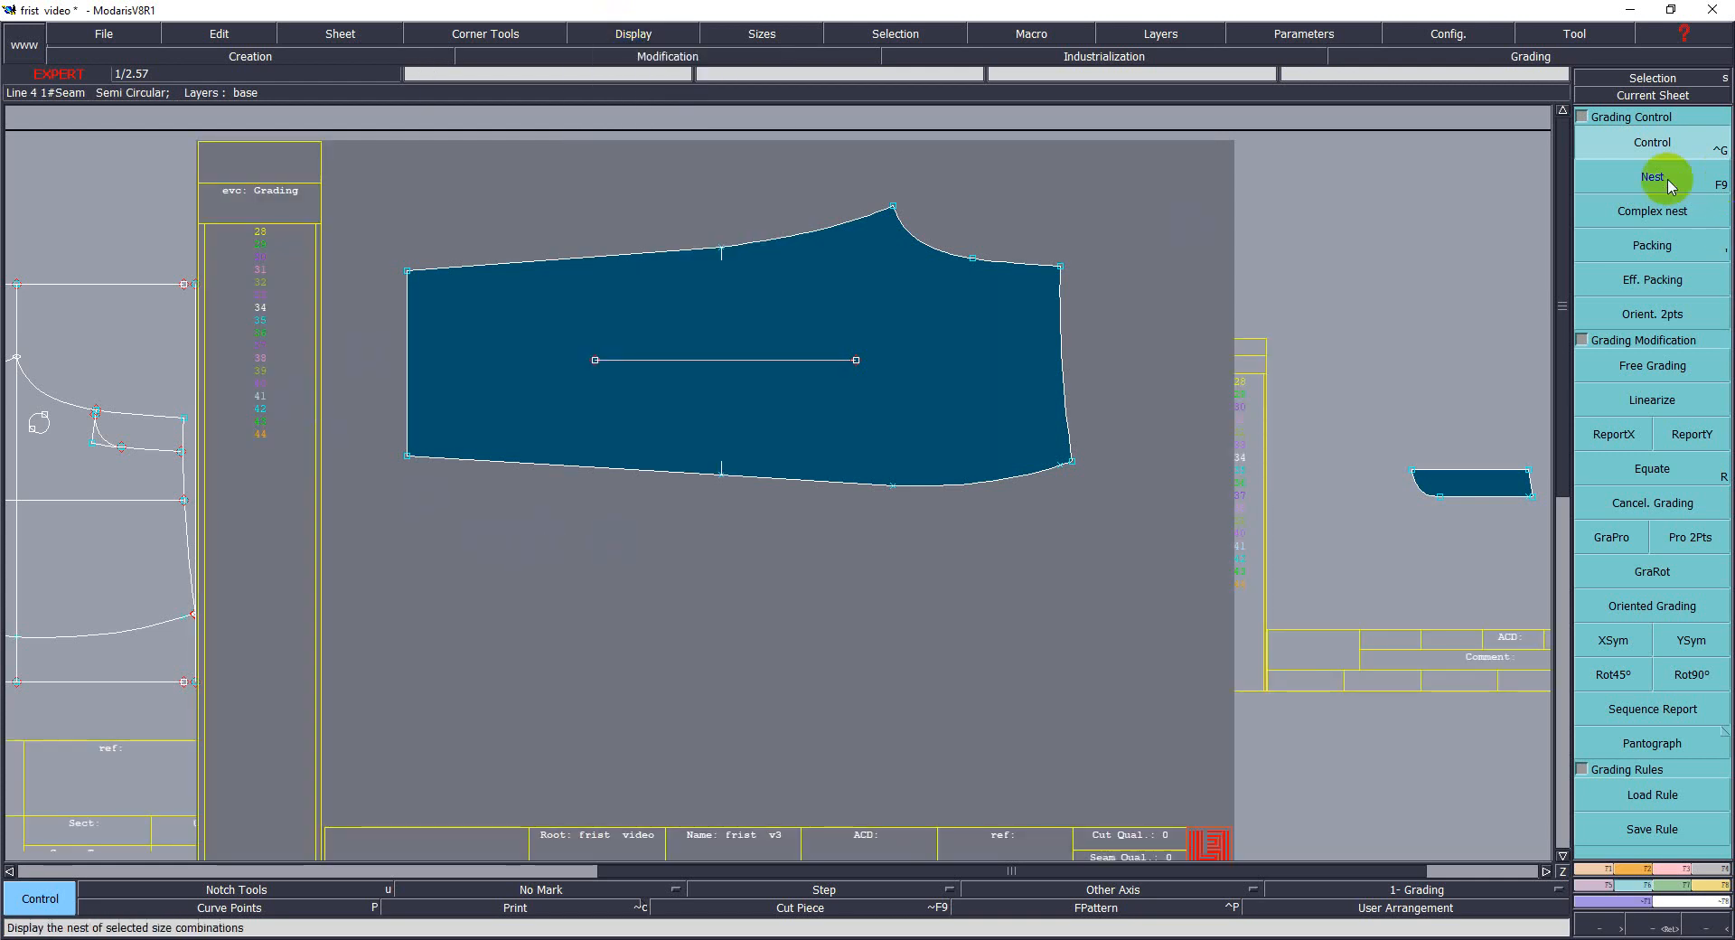
click(407, 271)
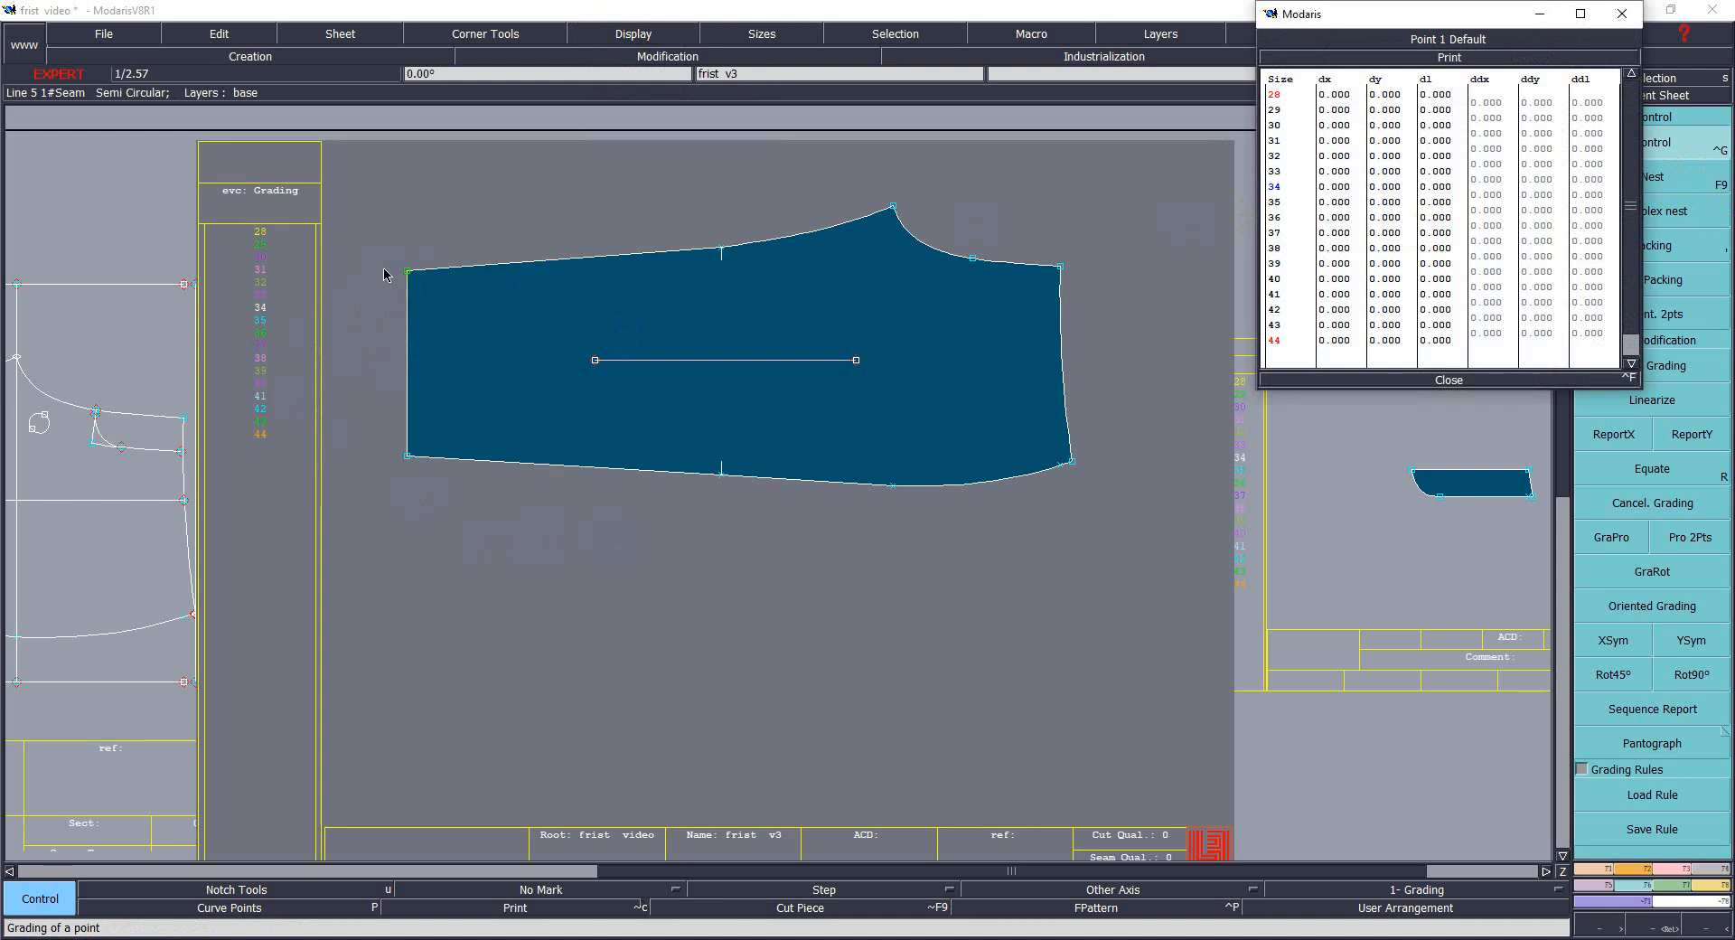
drag(1541, 101, 1541, 333)
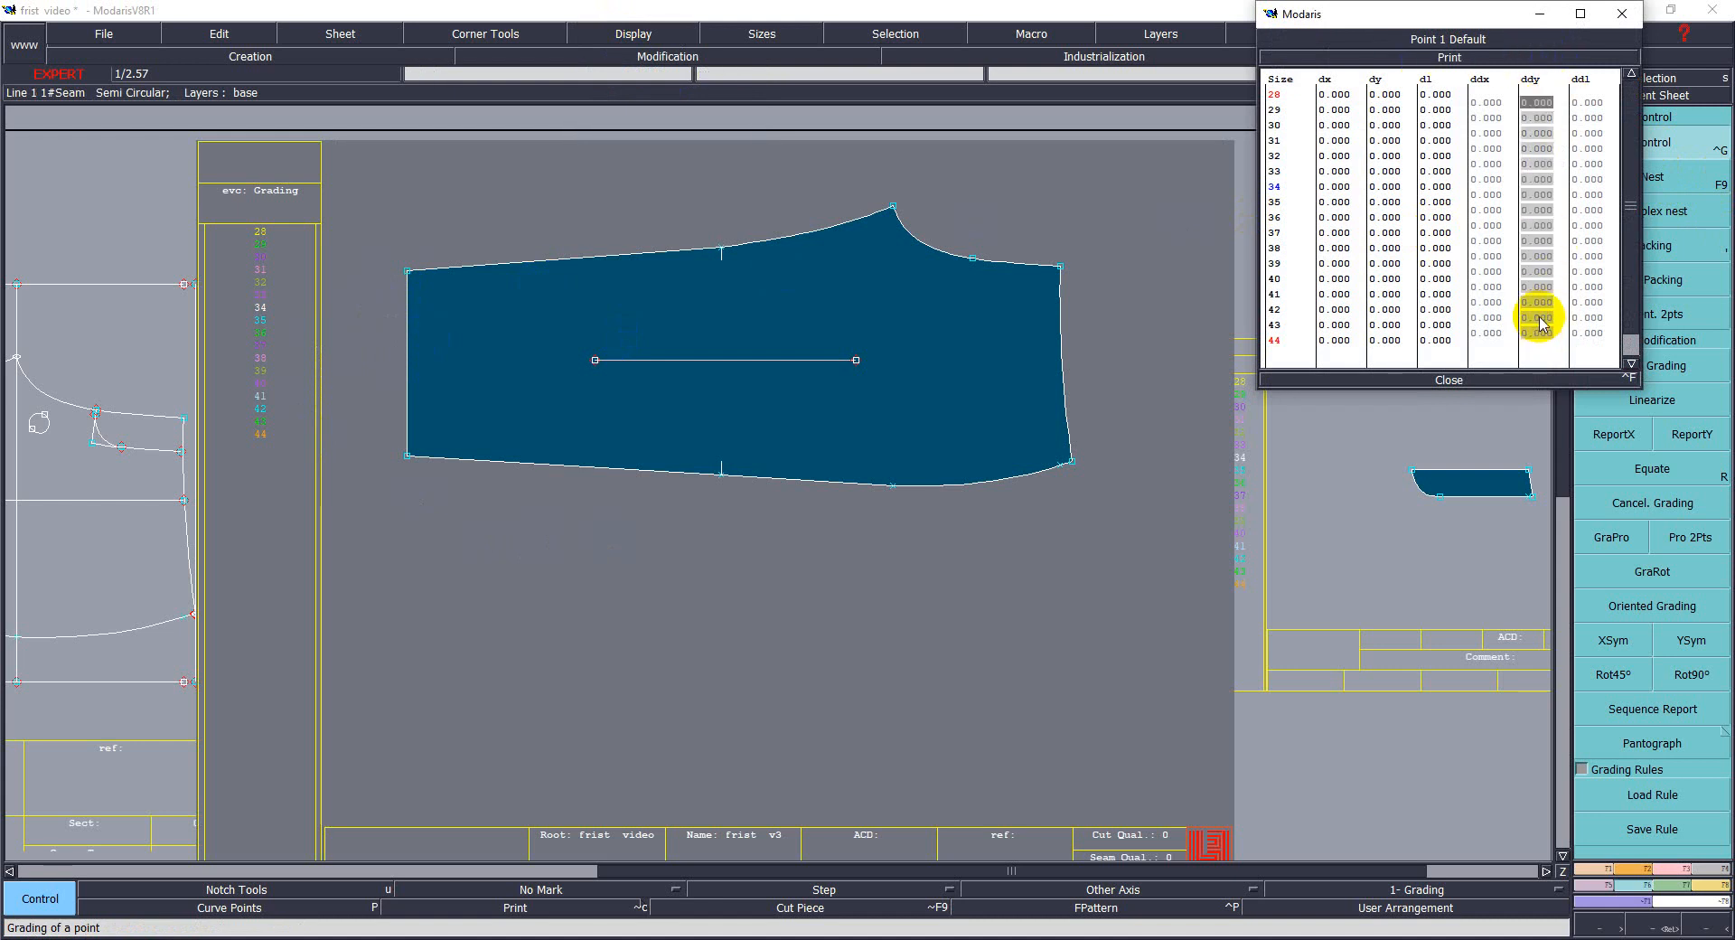
text(.25)
key(Return)
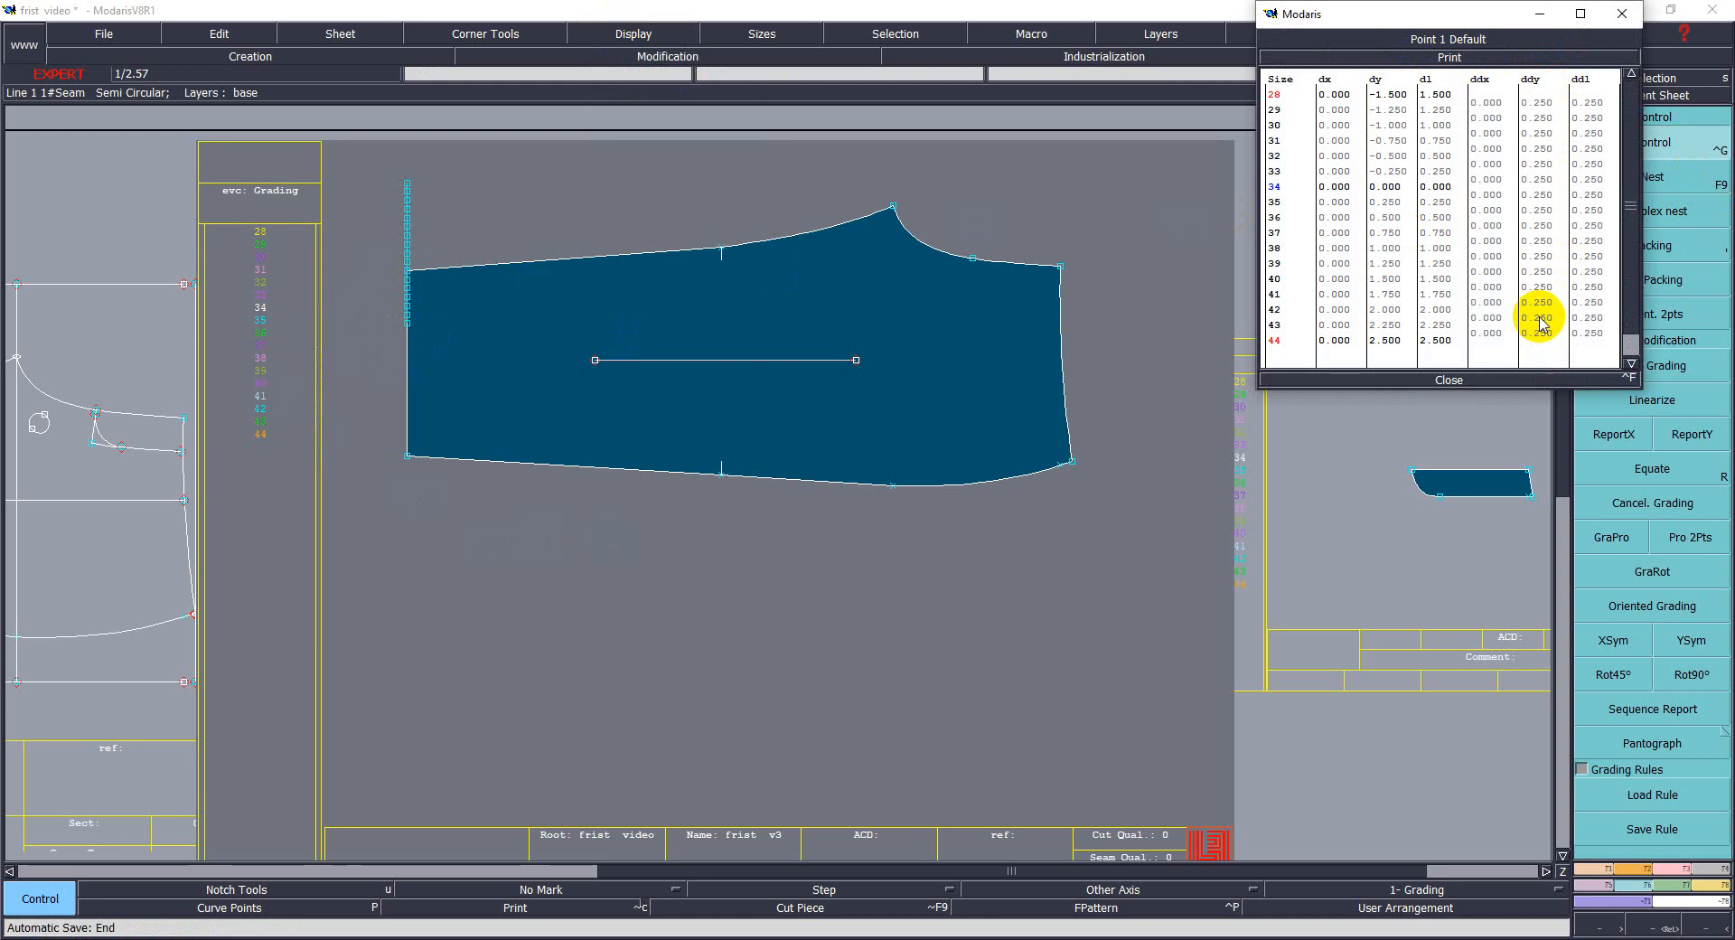
click(1446, 380)
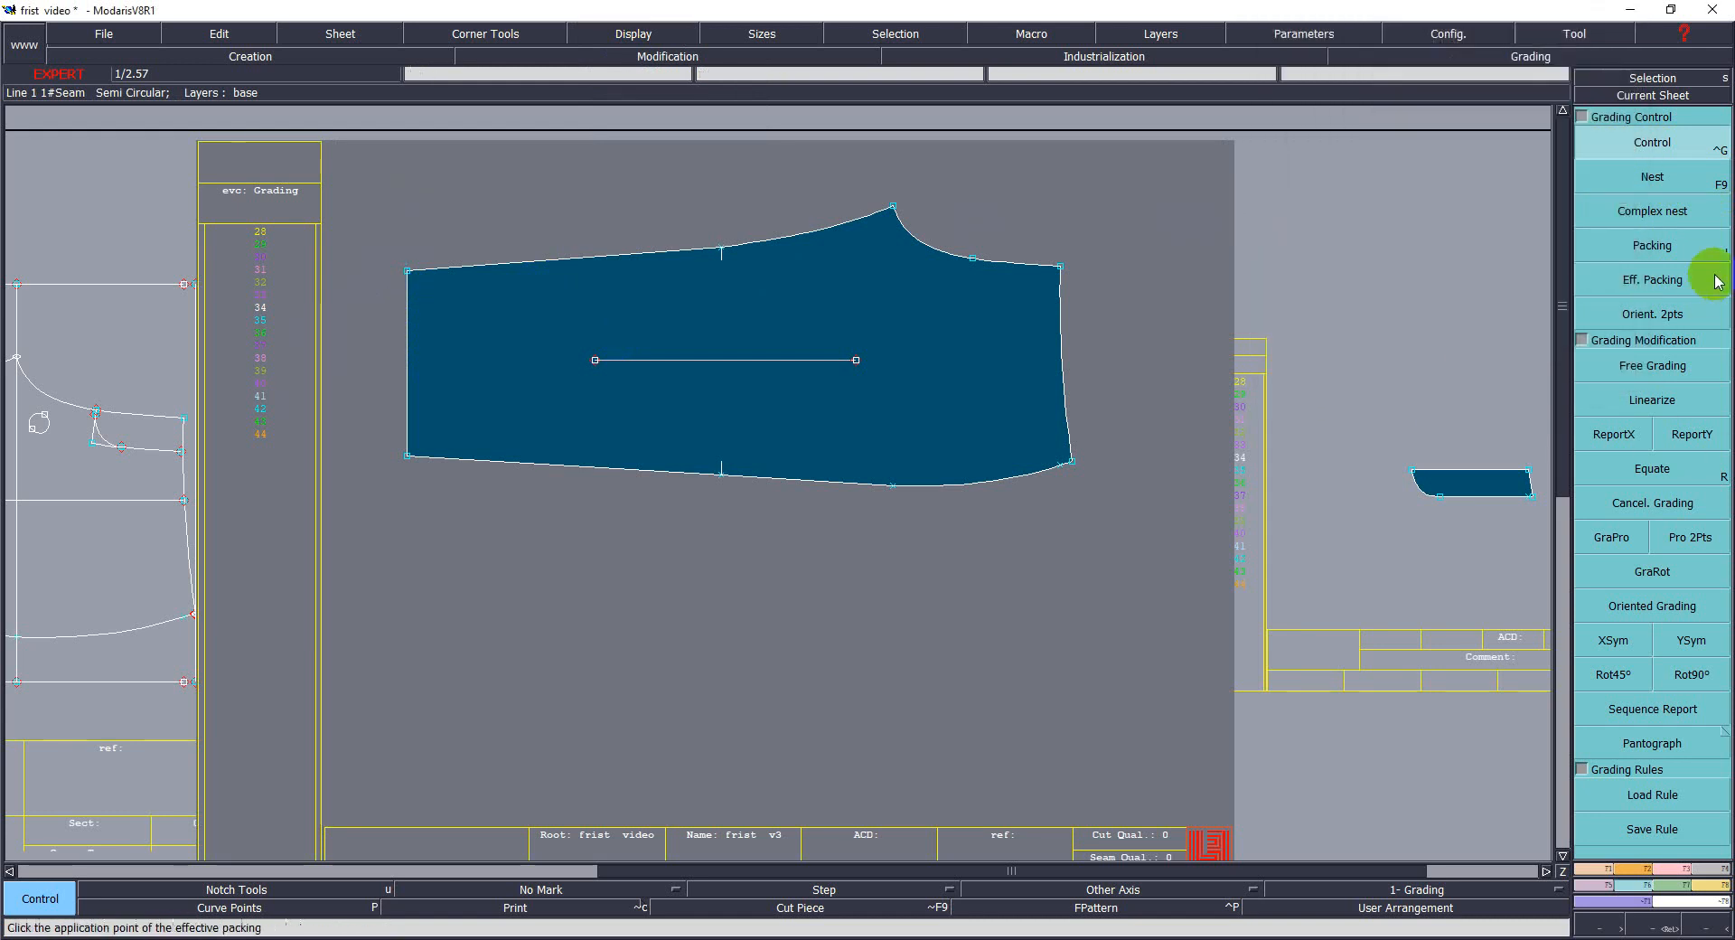
Select all sizes from 28 to 44 and display their nest on the large trouser piece.
click(1650, 219)
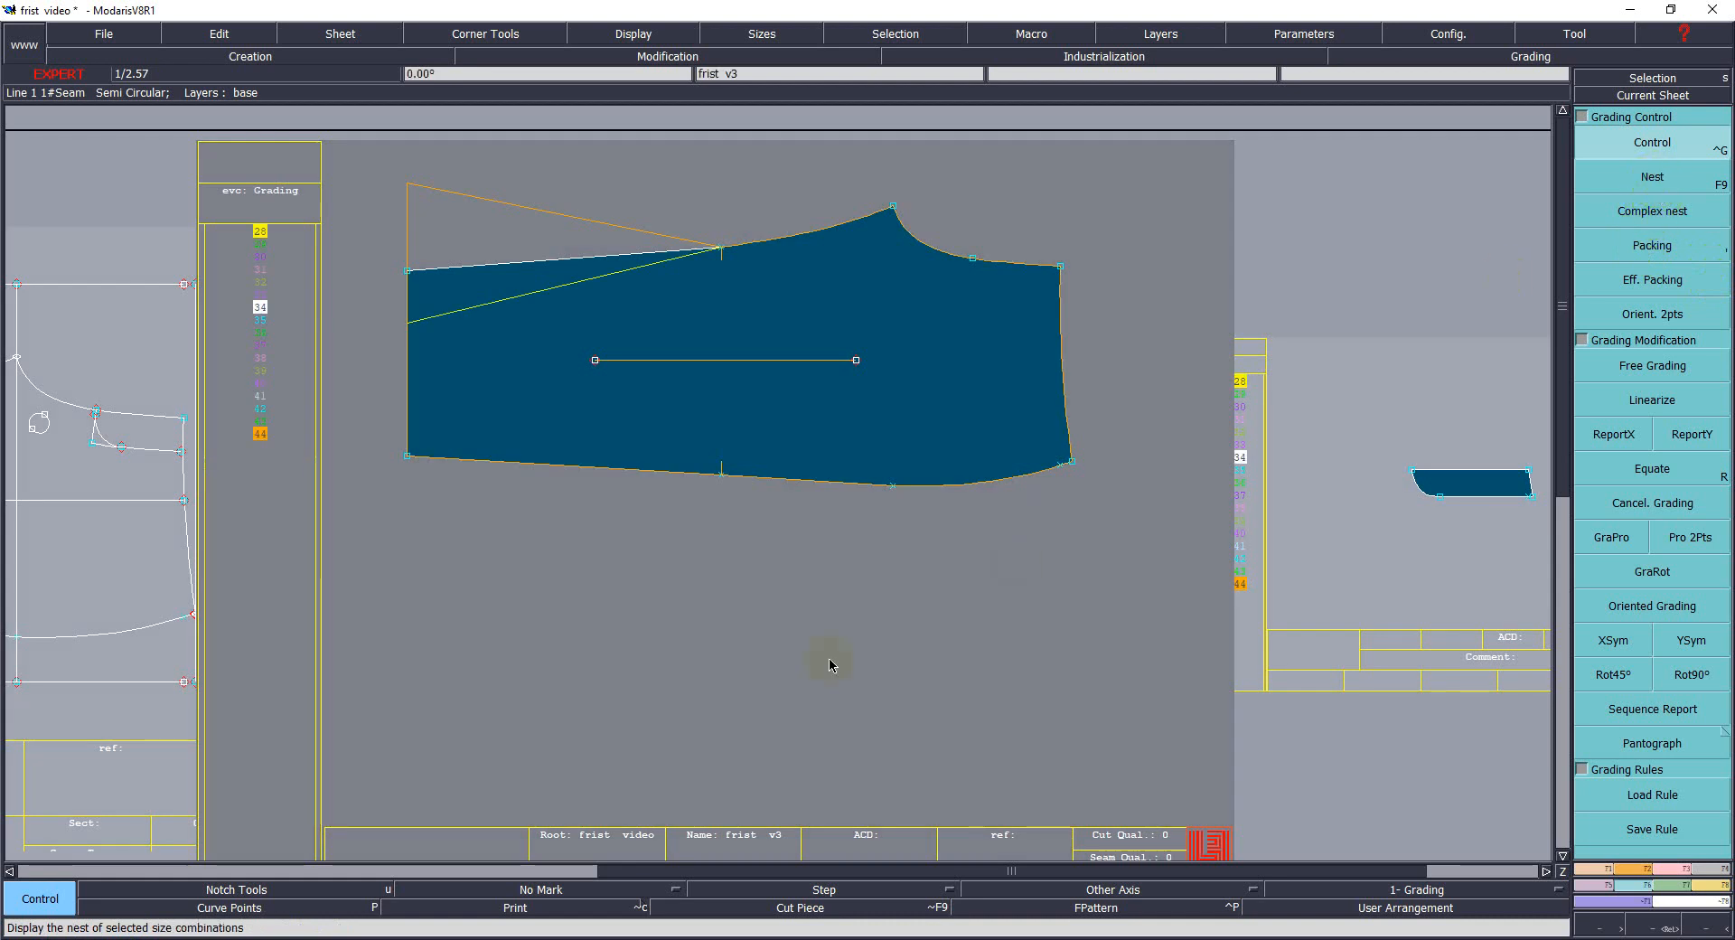
drag(211, 190, 313, 497)
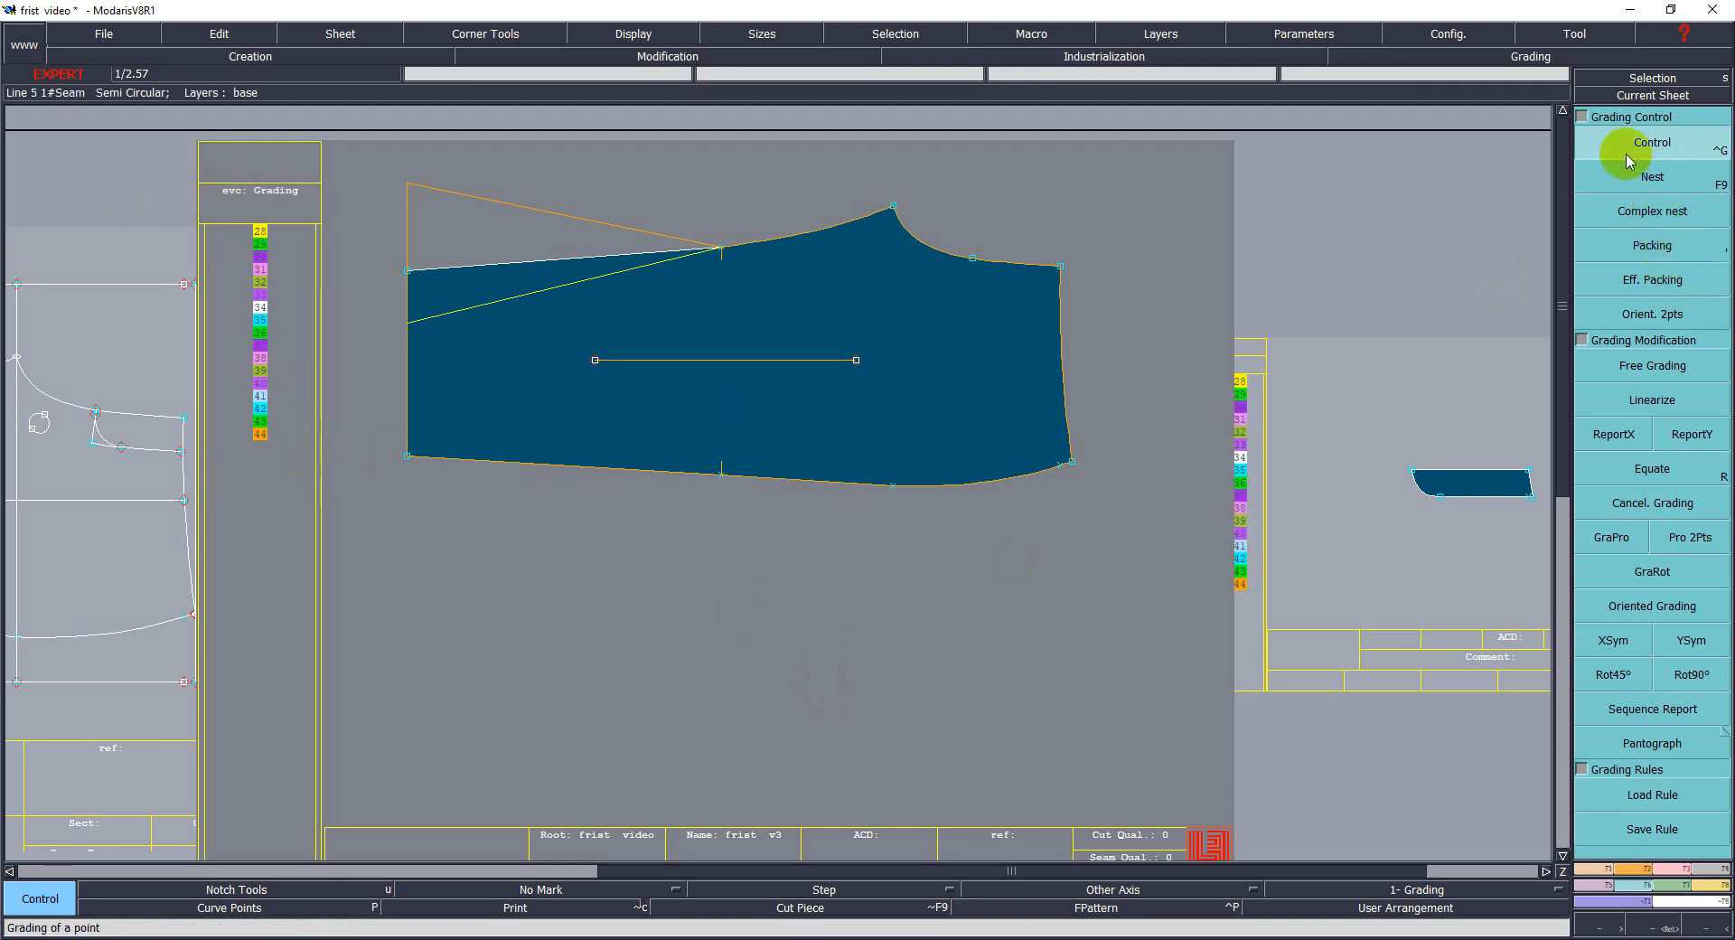
click(1643, 177)
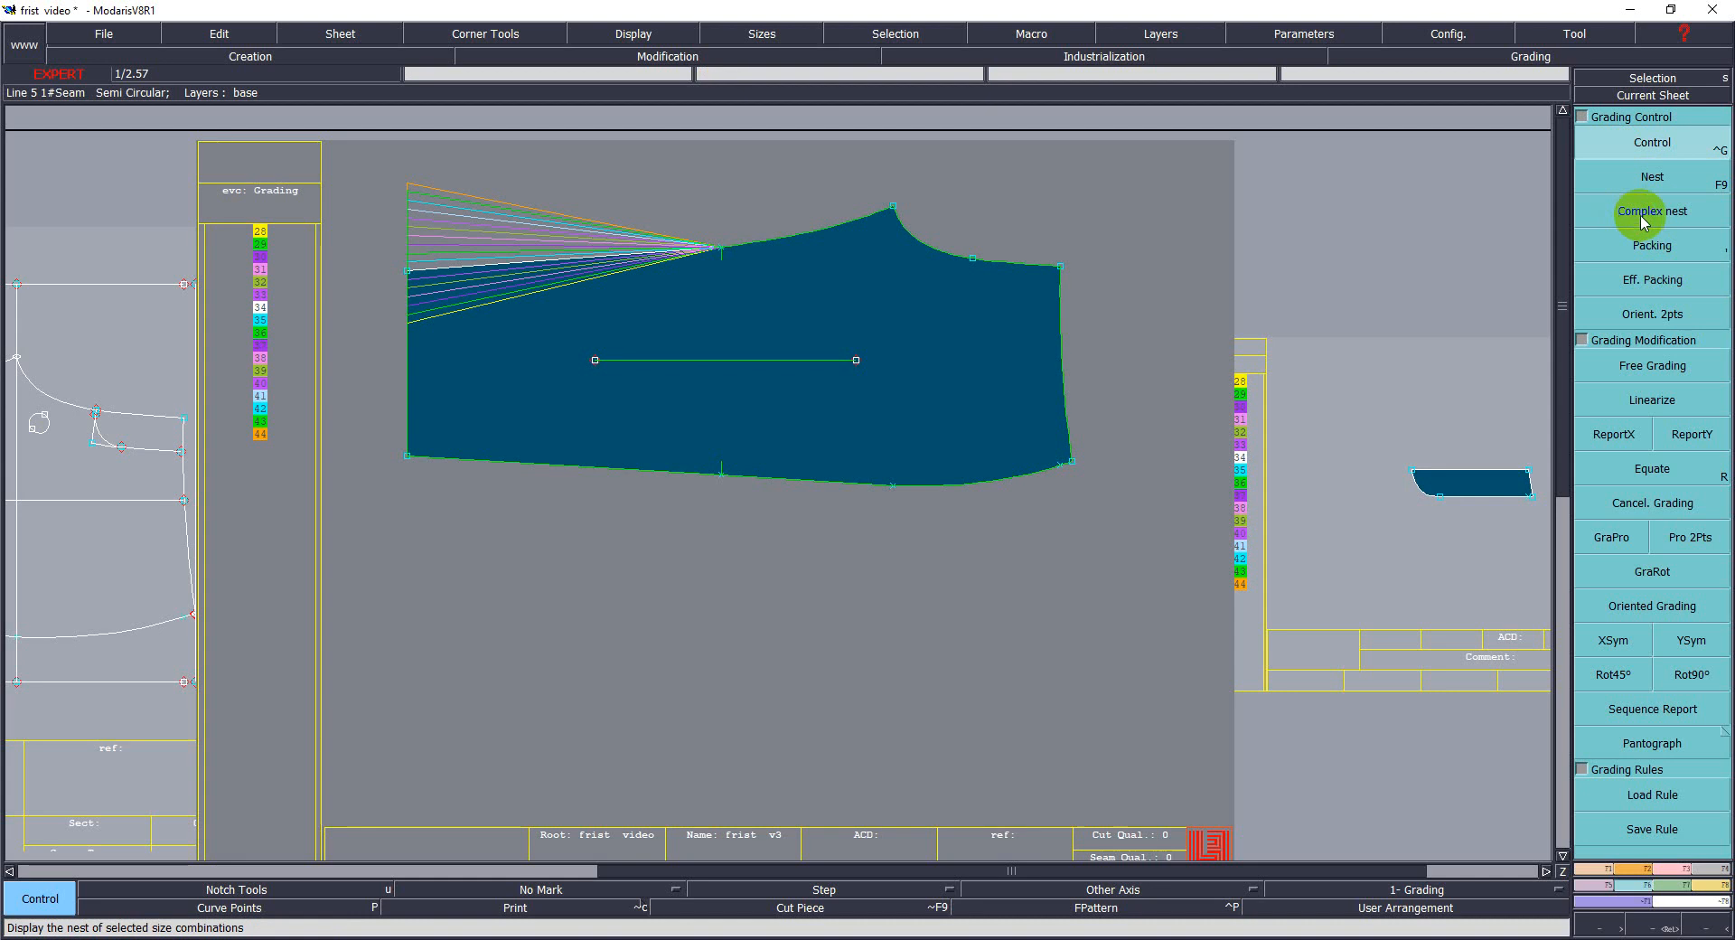
click(1703, 184)
click(685, 290)
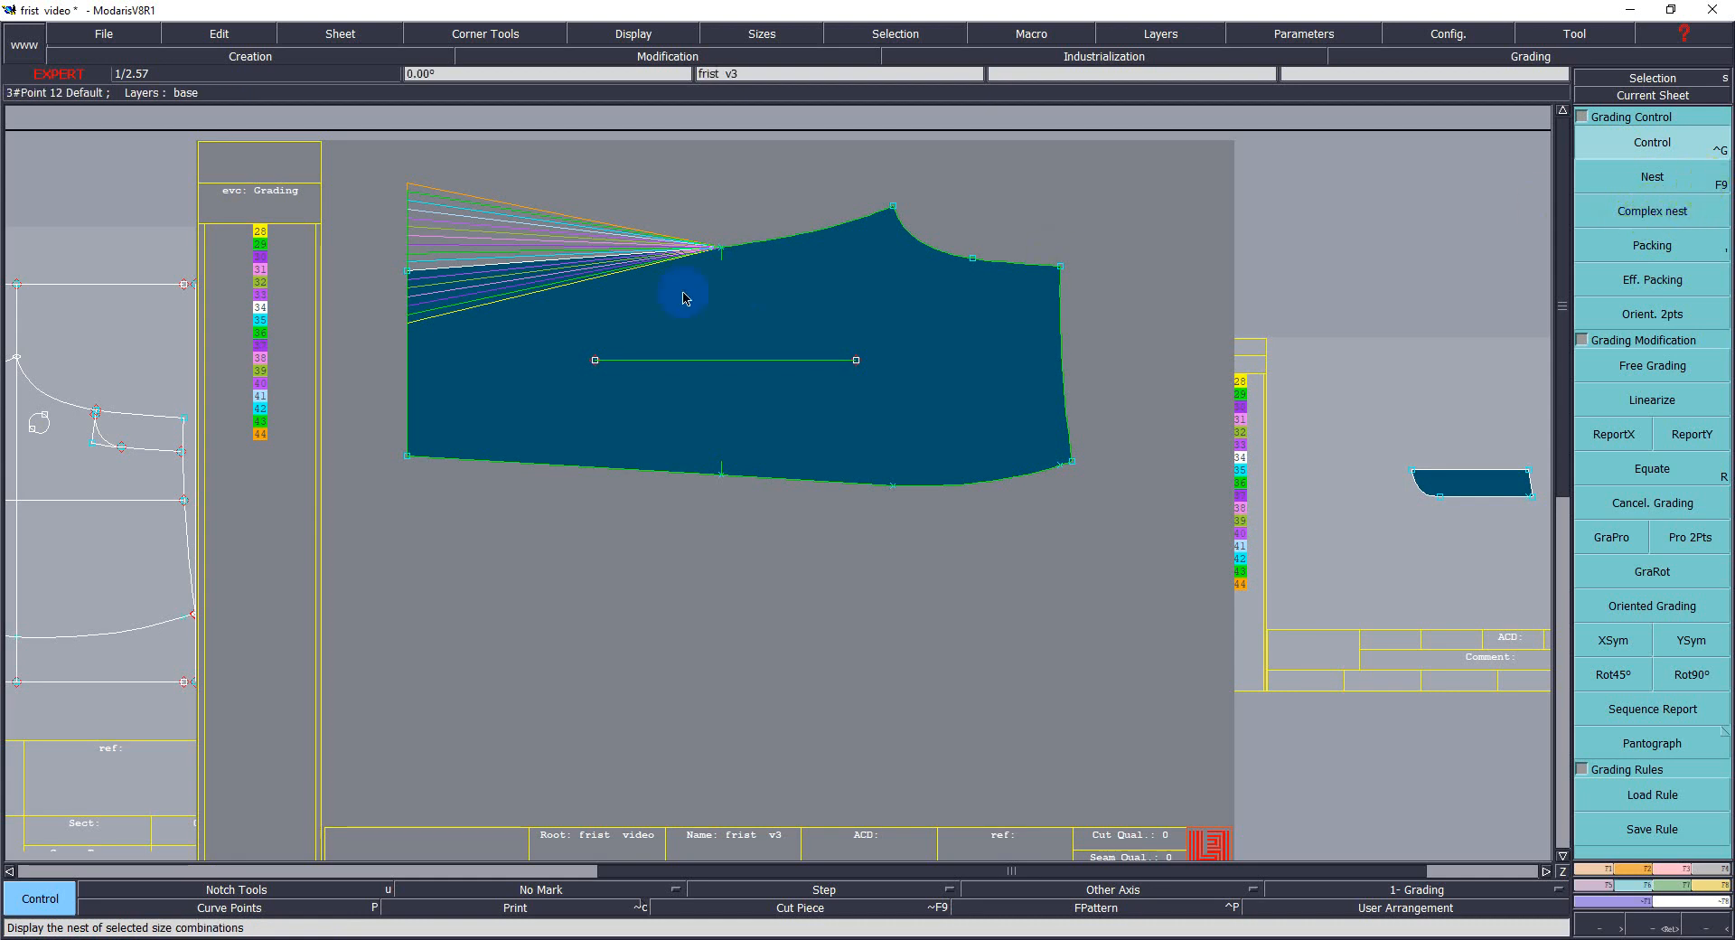
click(535, 552)
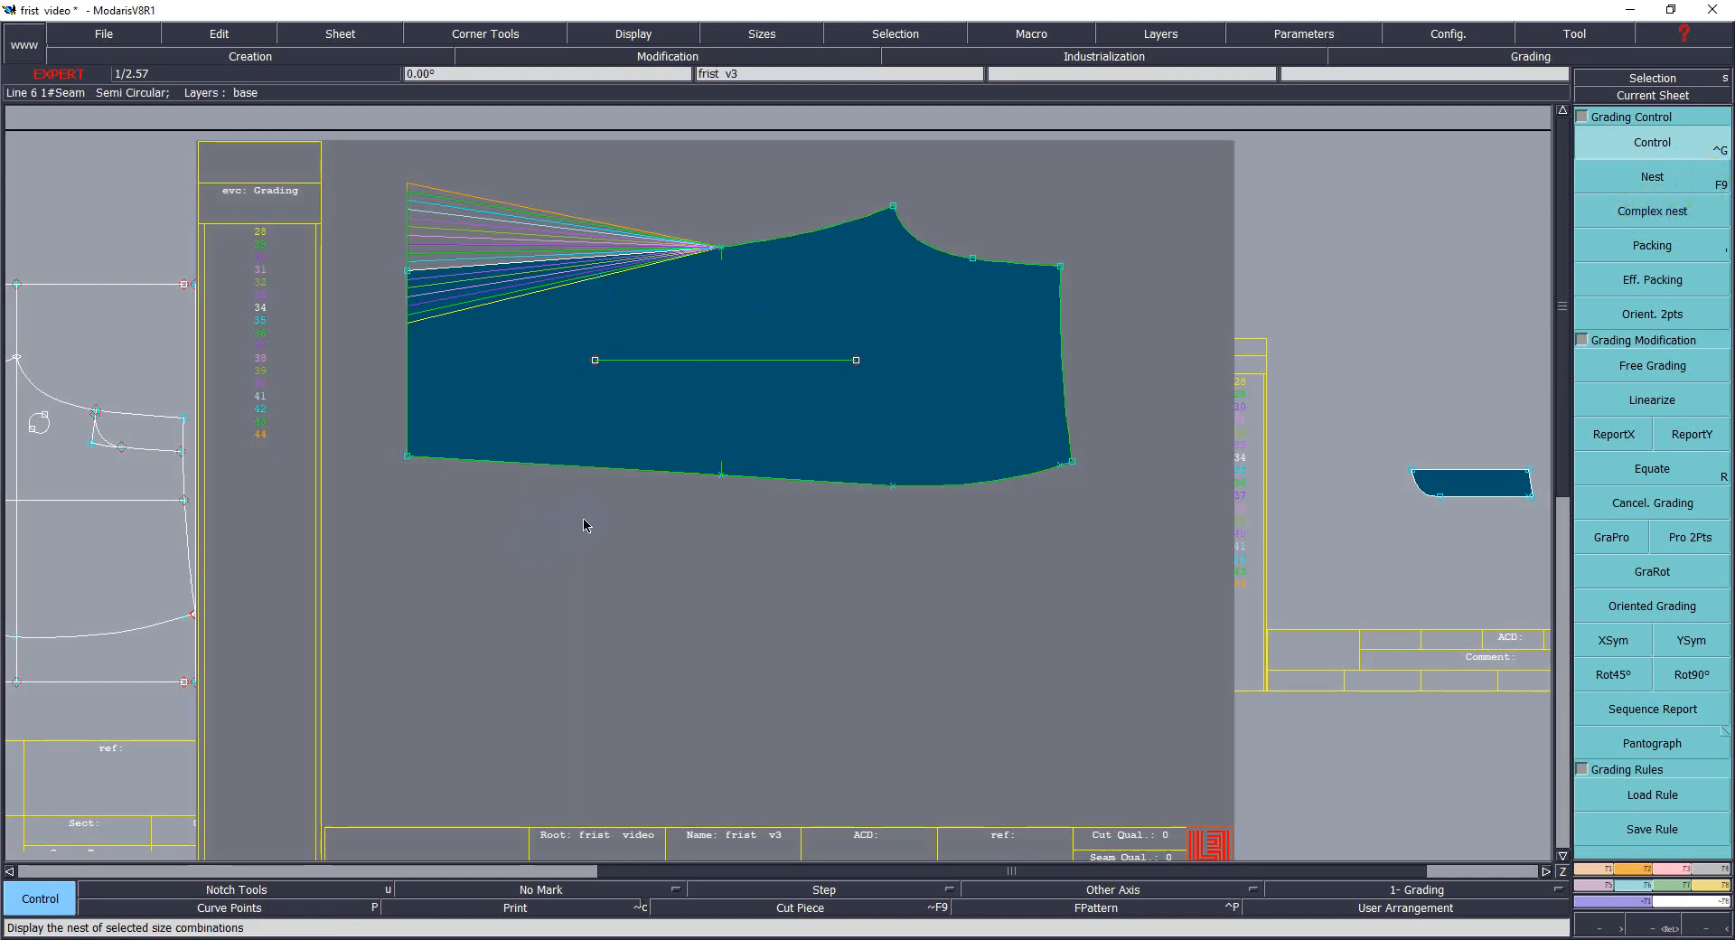
click(1667, 149)
click(422, 281)
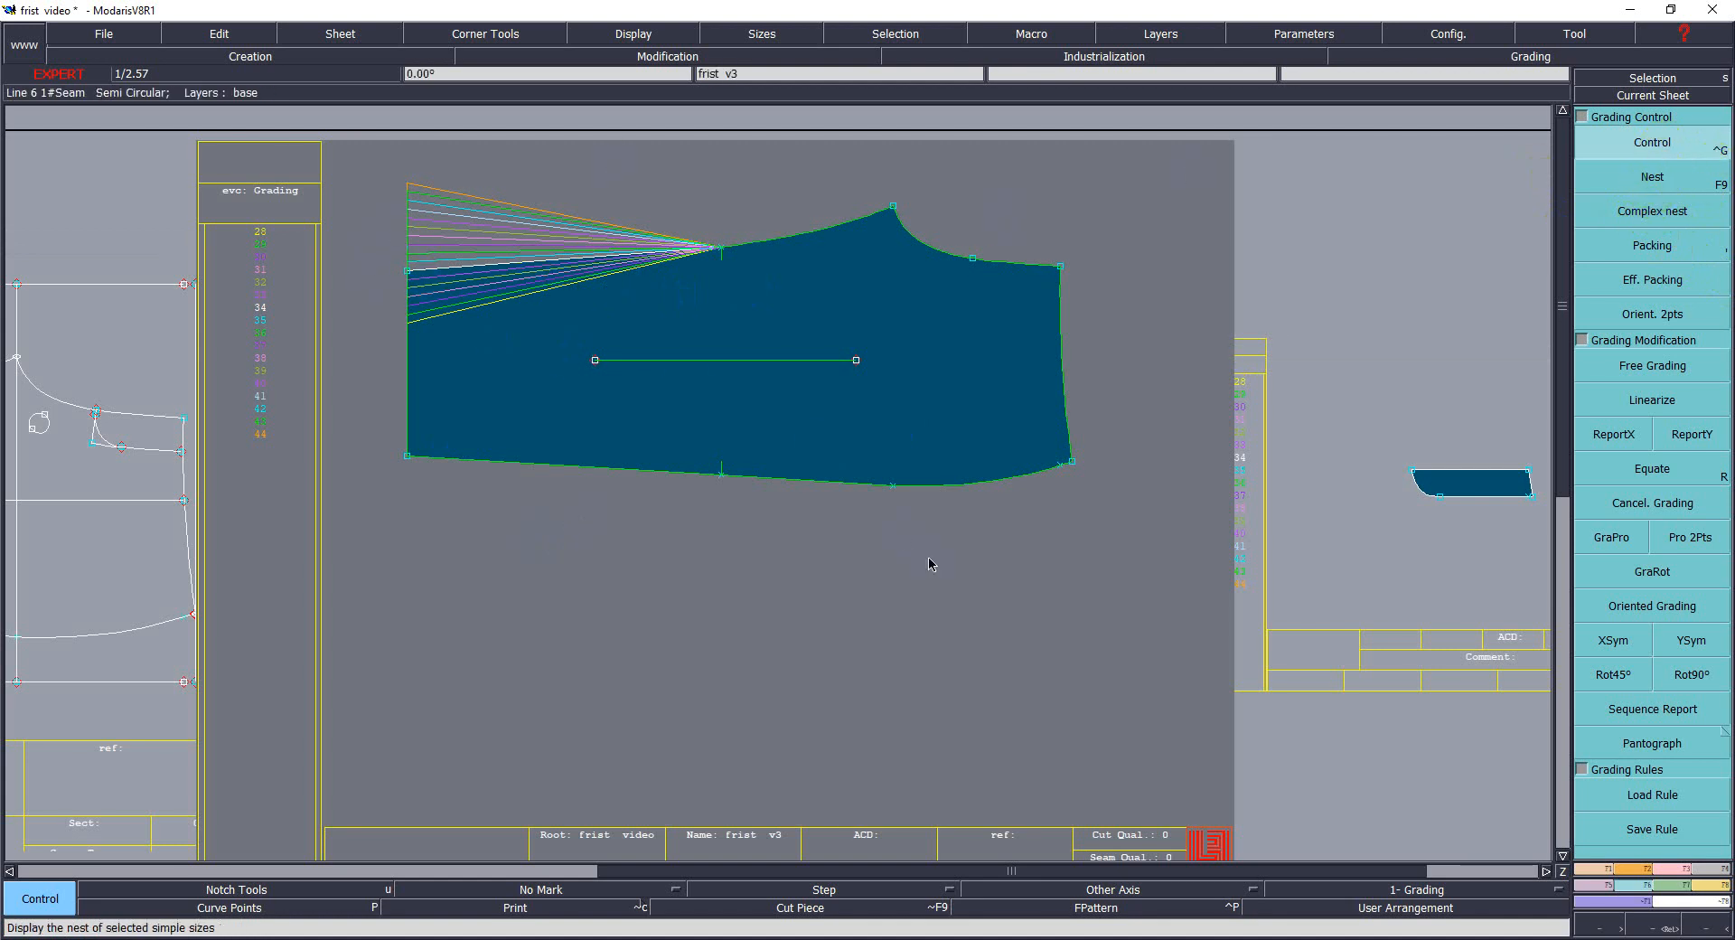
Copy the upper-left corner point's Y grading to all the other points of the large trouser piece with ReportY, and clear the selection.
click(1645, 254)
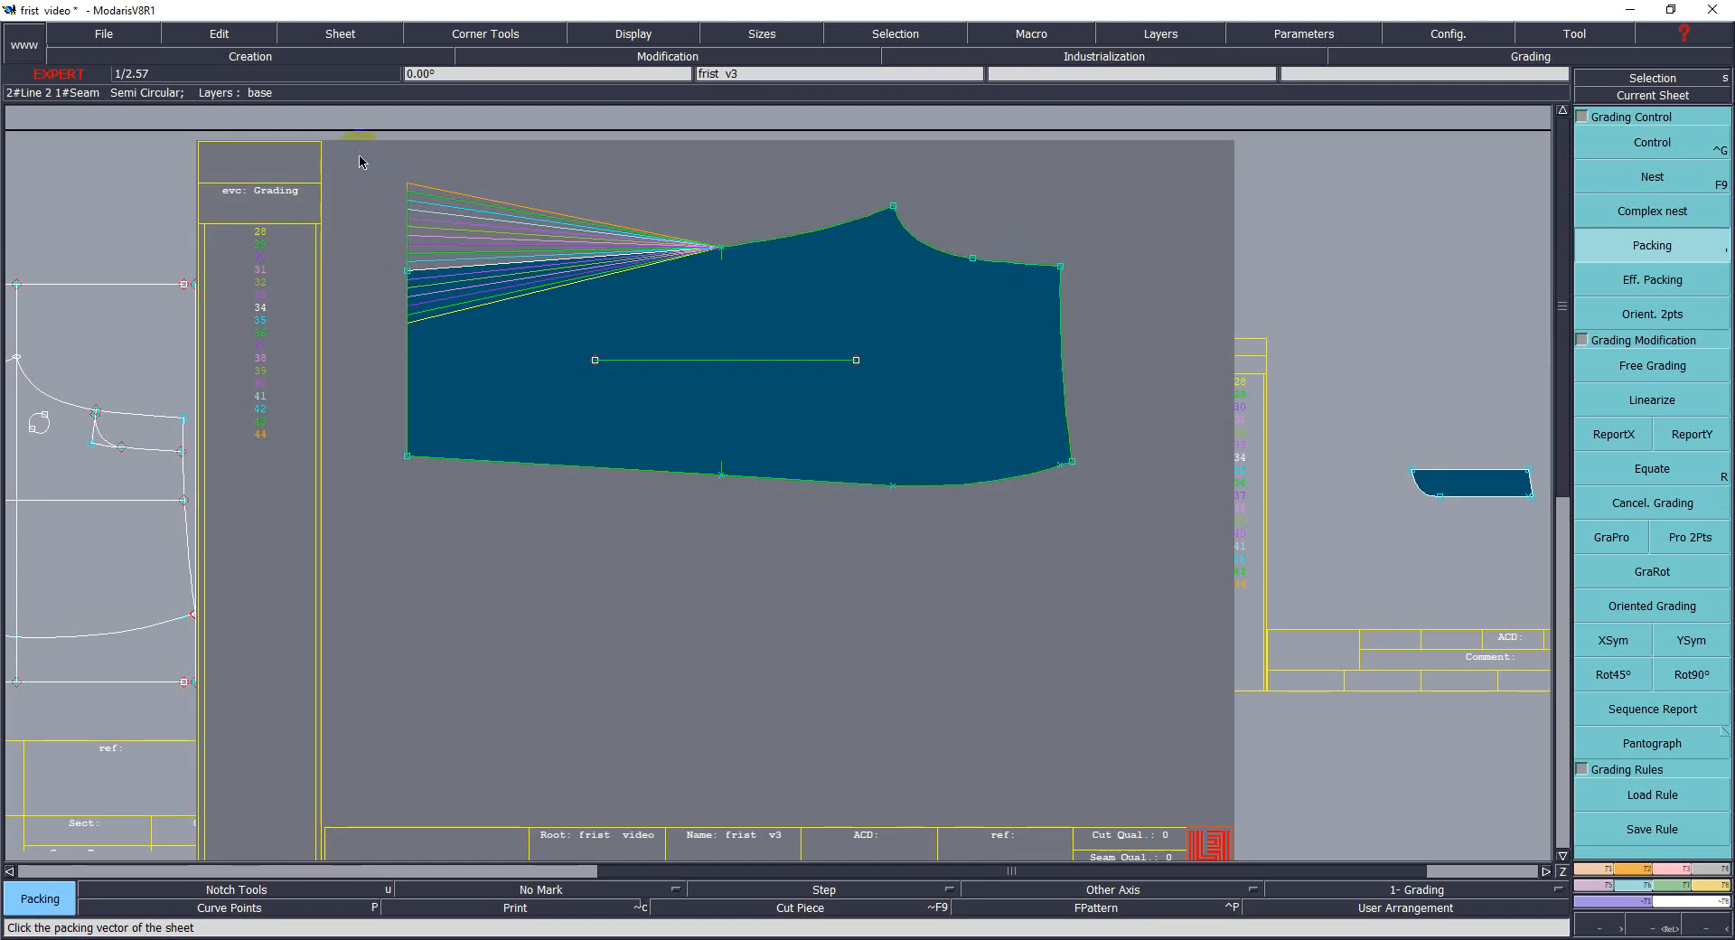
drag(356, 152, 1148, 615)
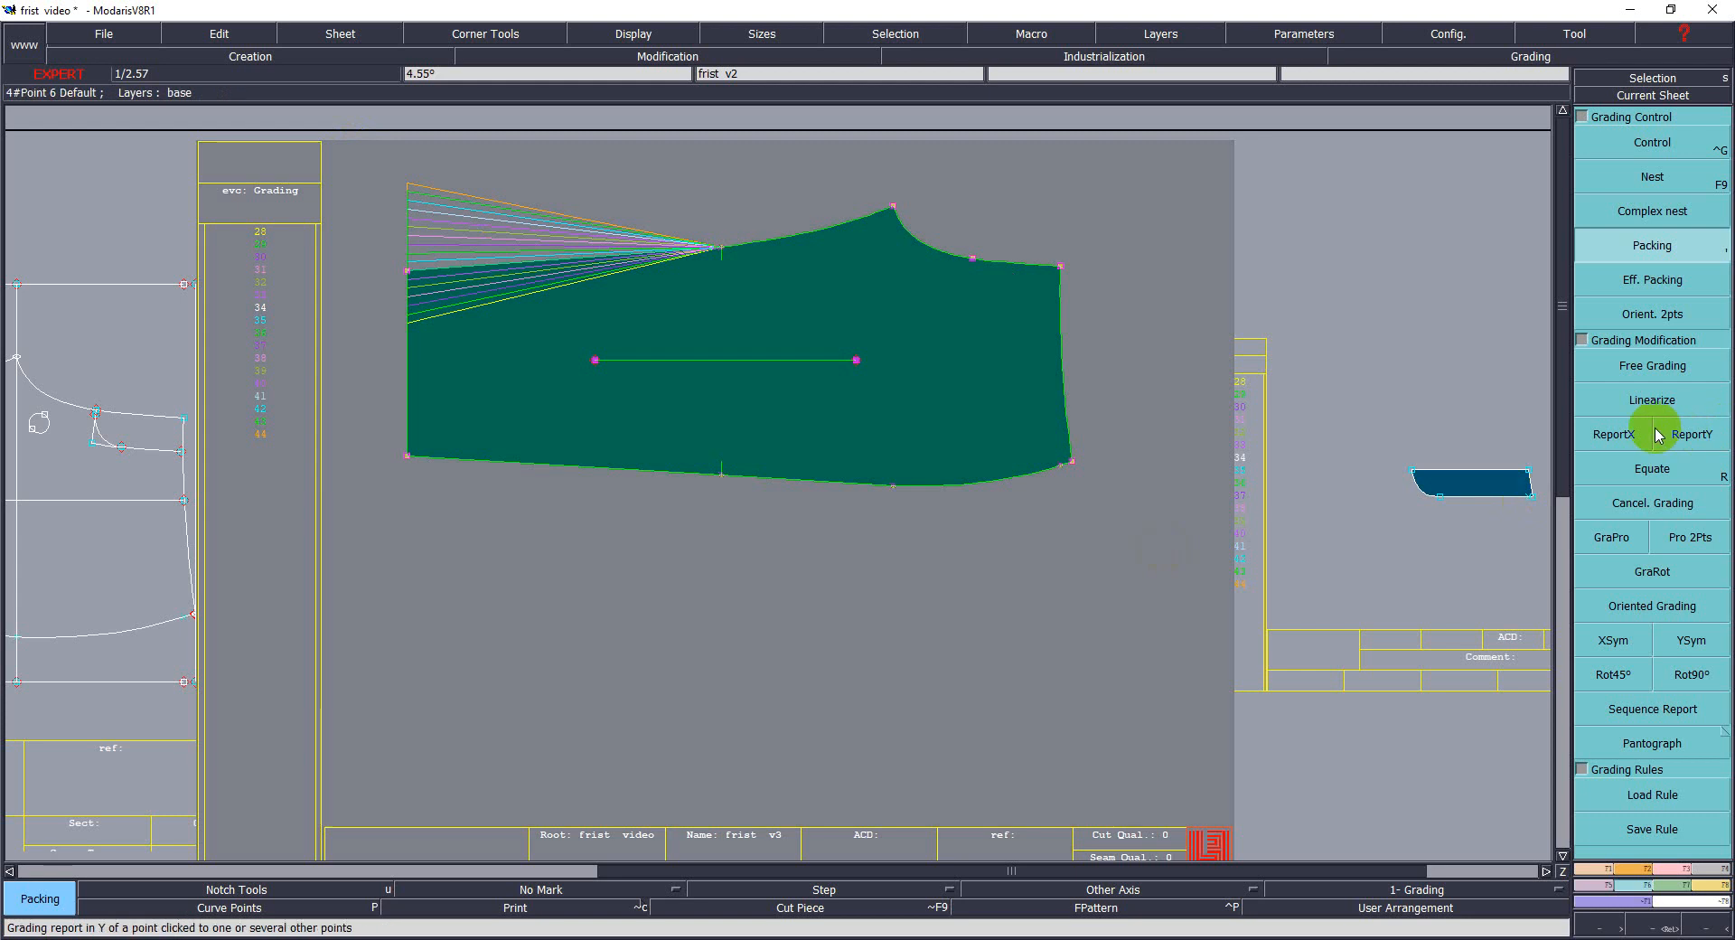
click(1691, 434)
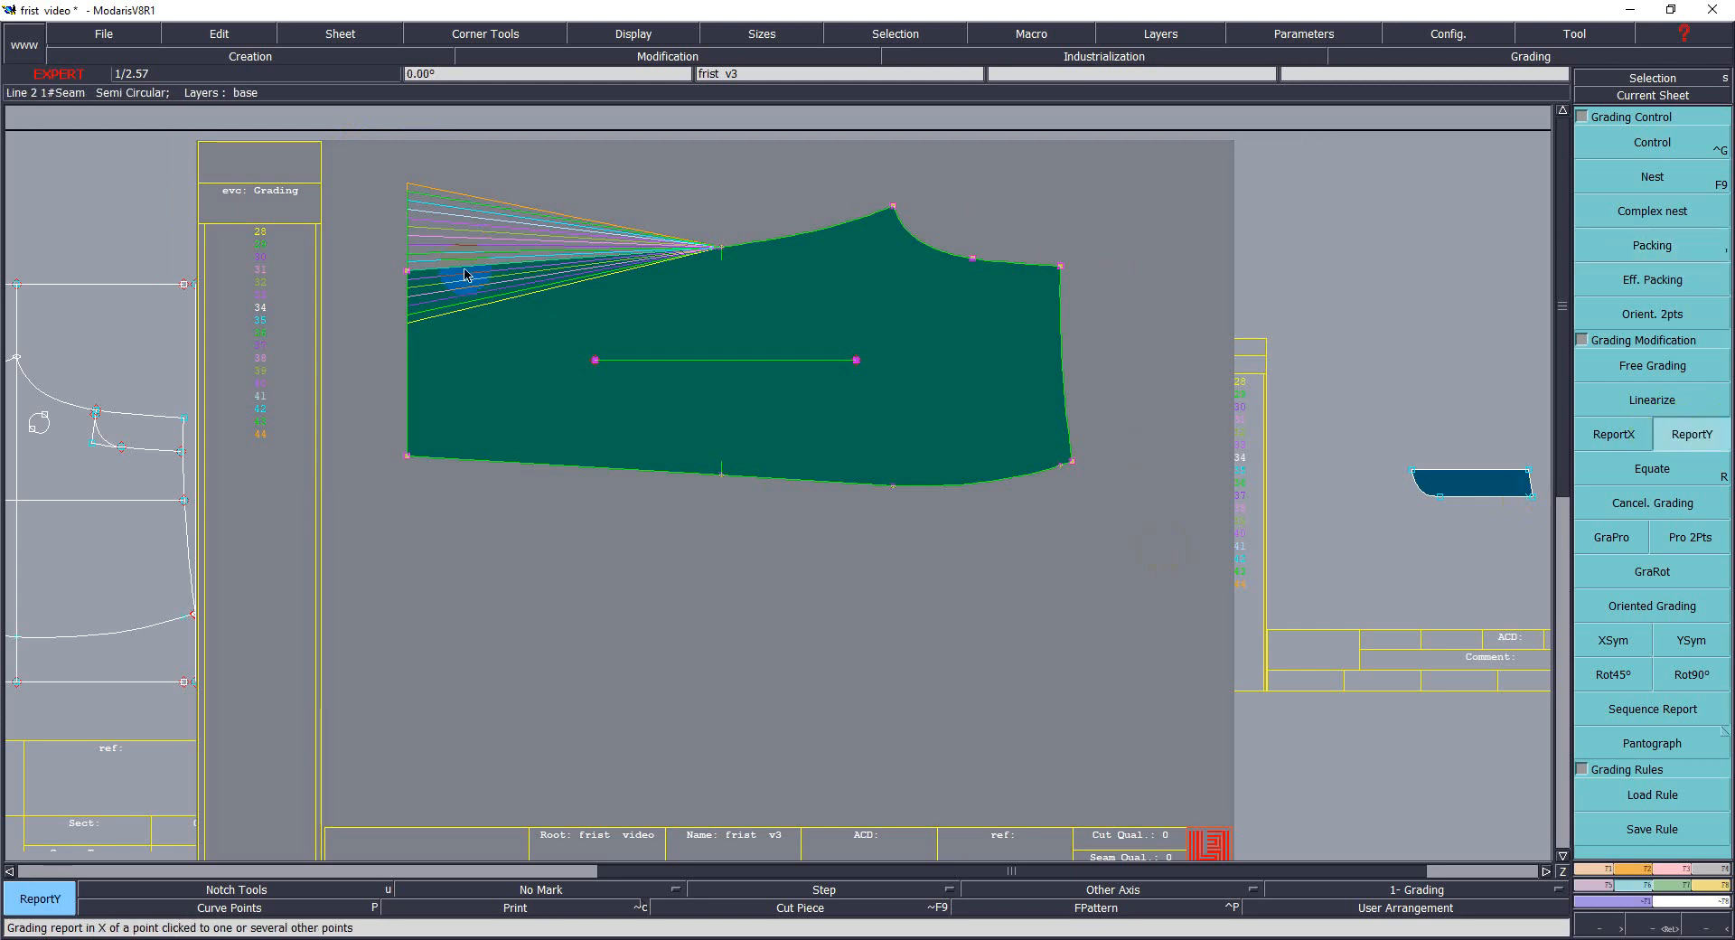
click(406, 271)
click(721, 249)
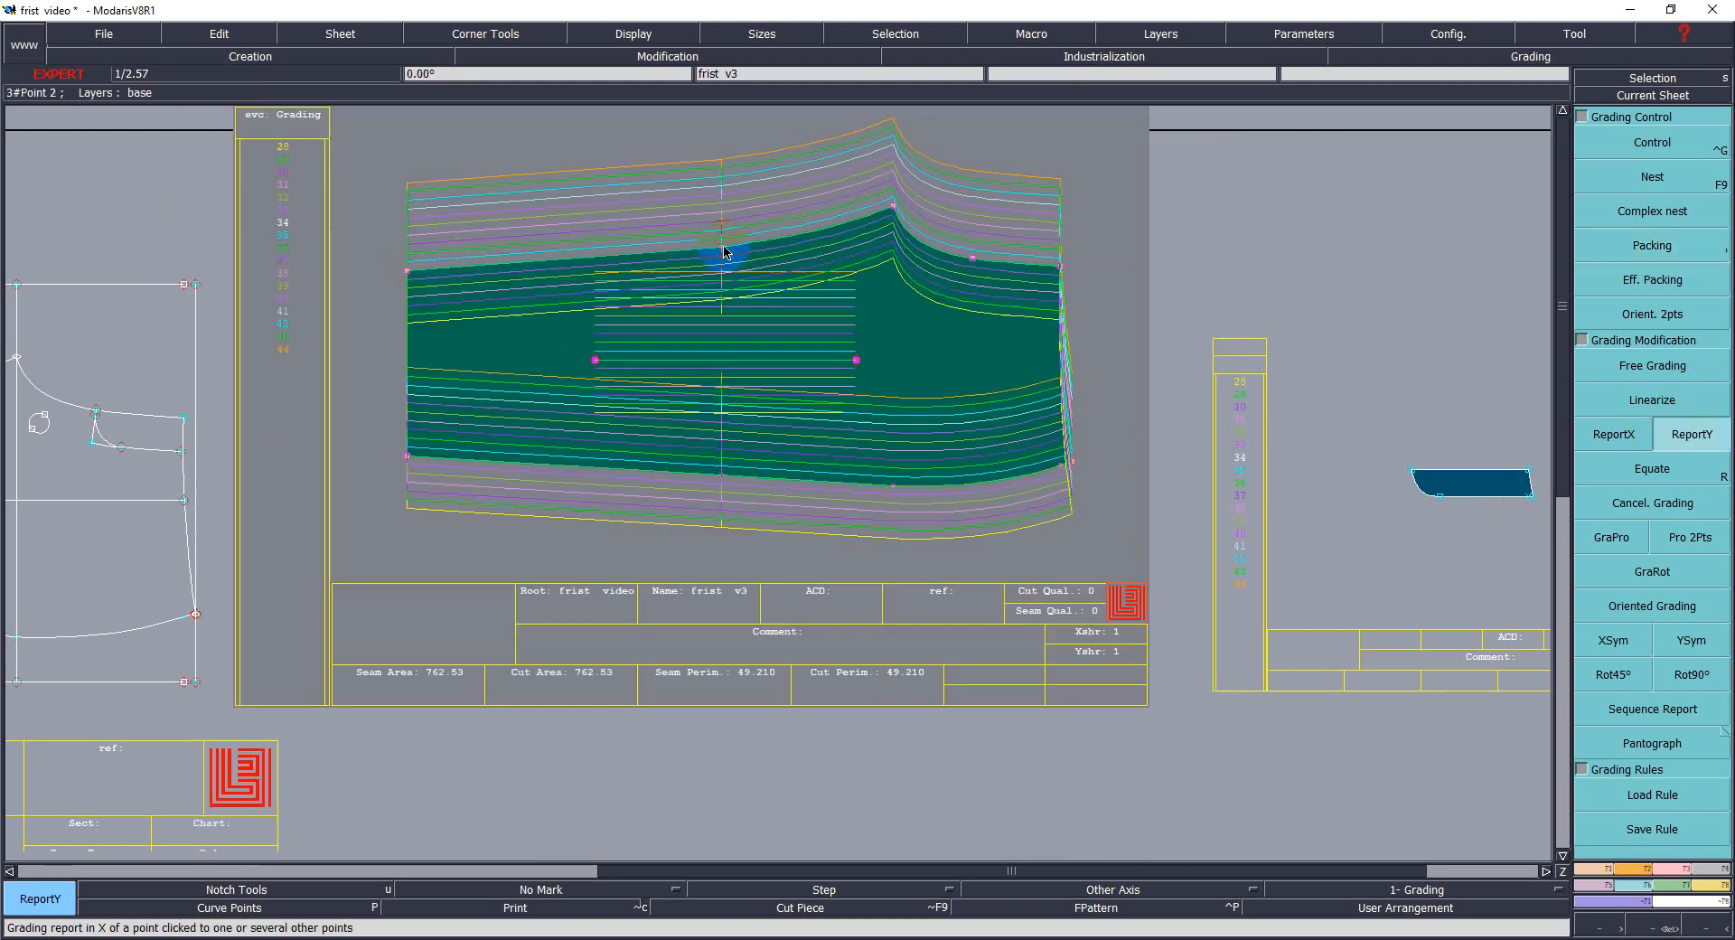
click(1087, 287)
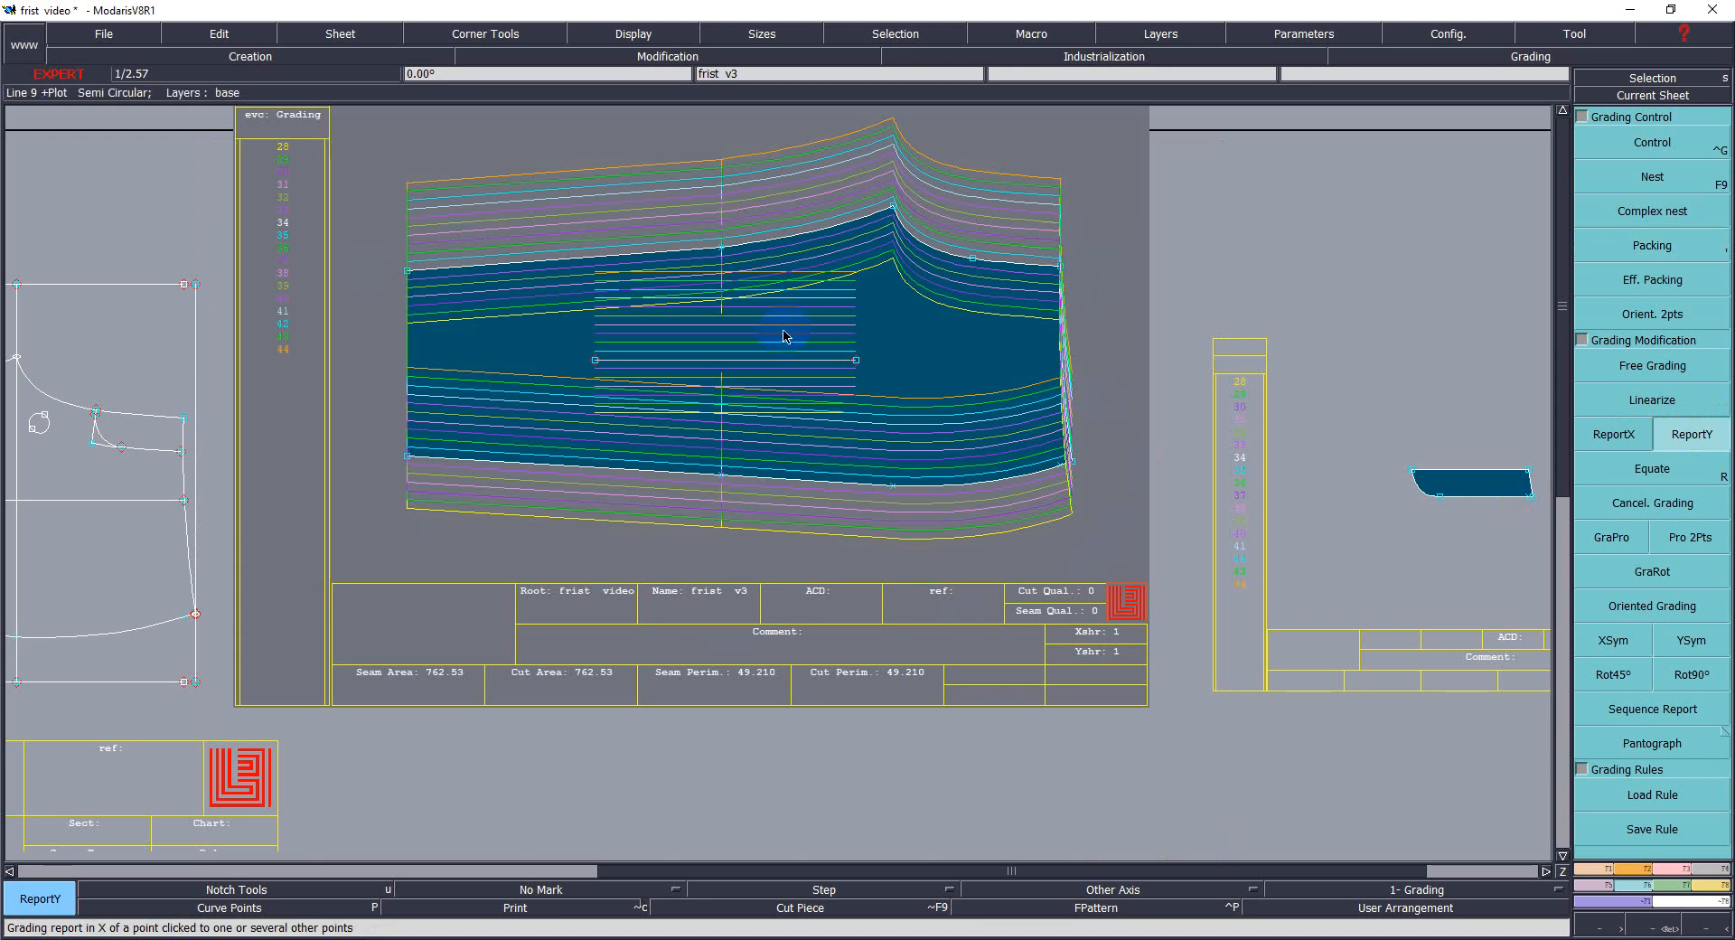
click(1628, 240)
click(1670, 274)
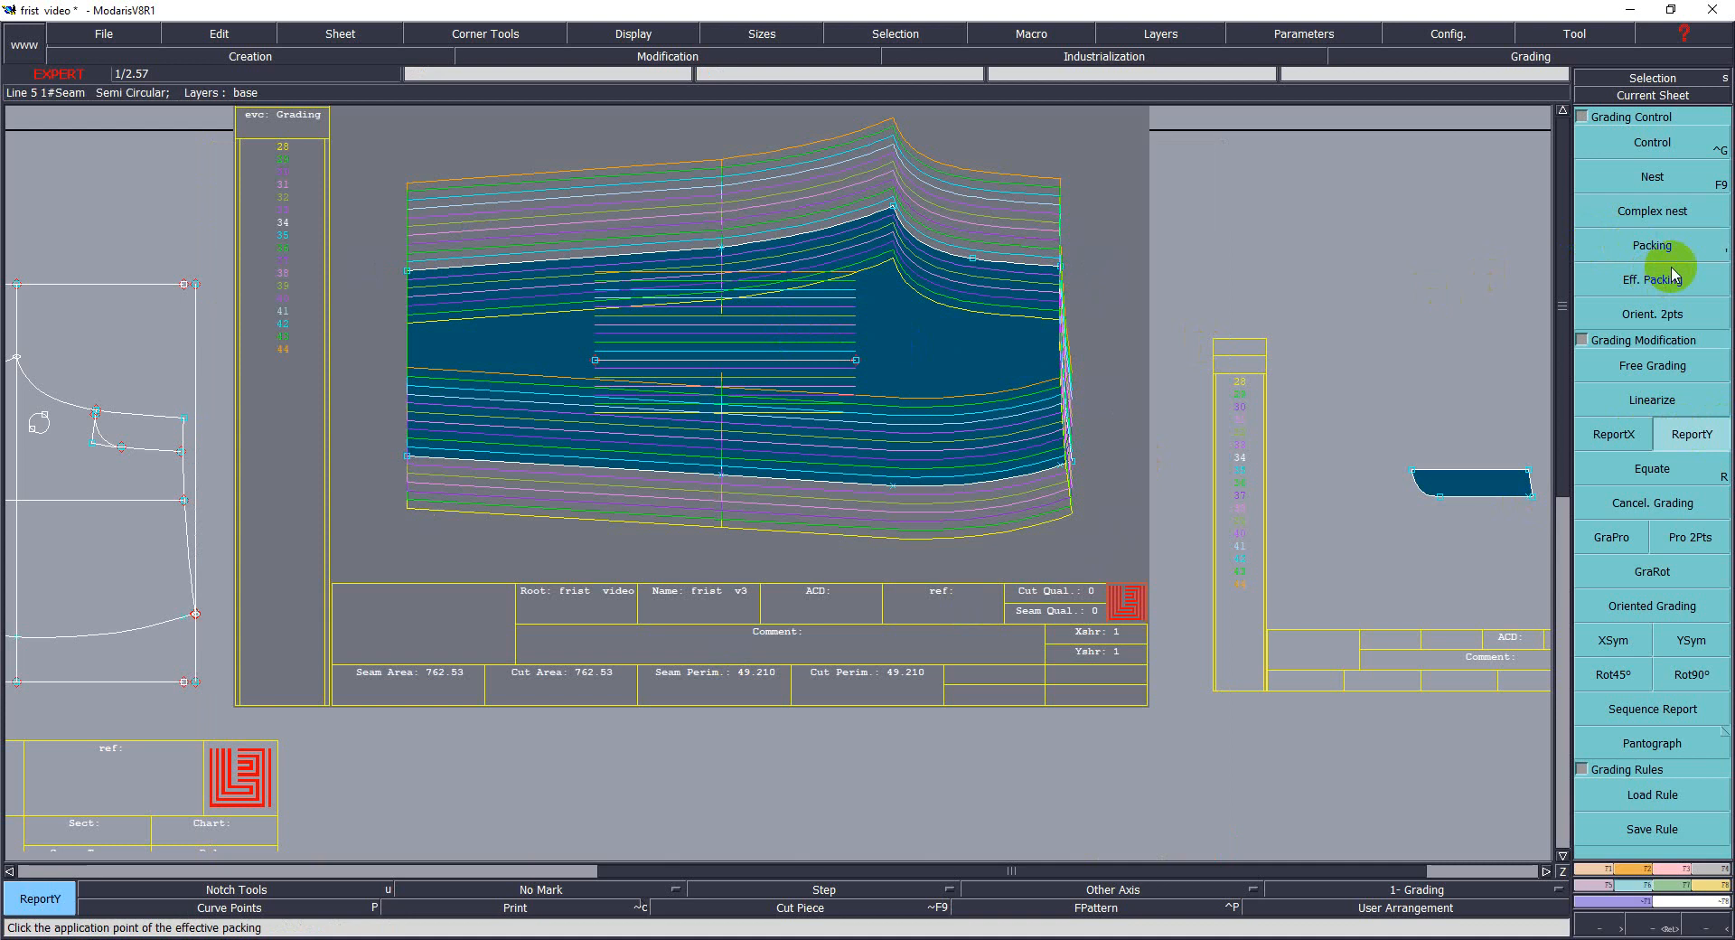
Stack the nested sizes of the large trouser piece with Packing, trying the upper-right corner and finishing on the crotch point.
click(1663, 244)
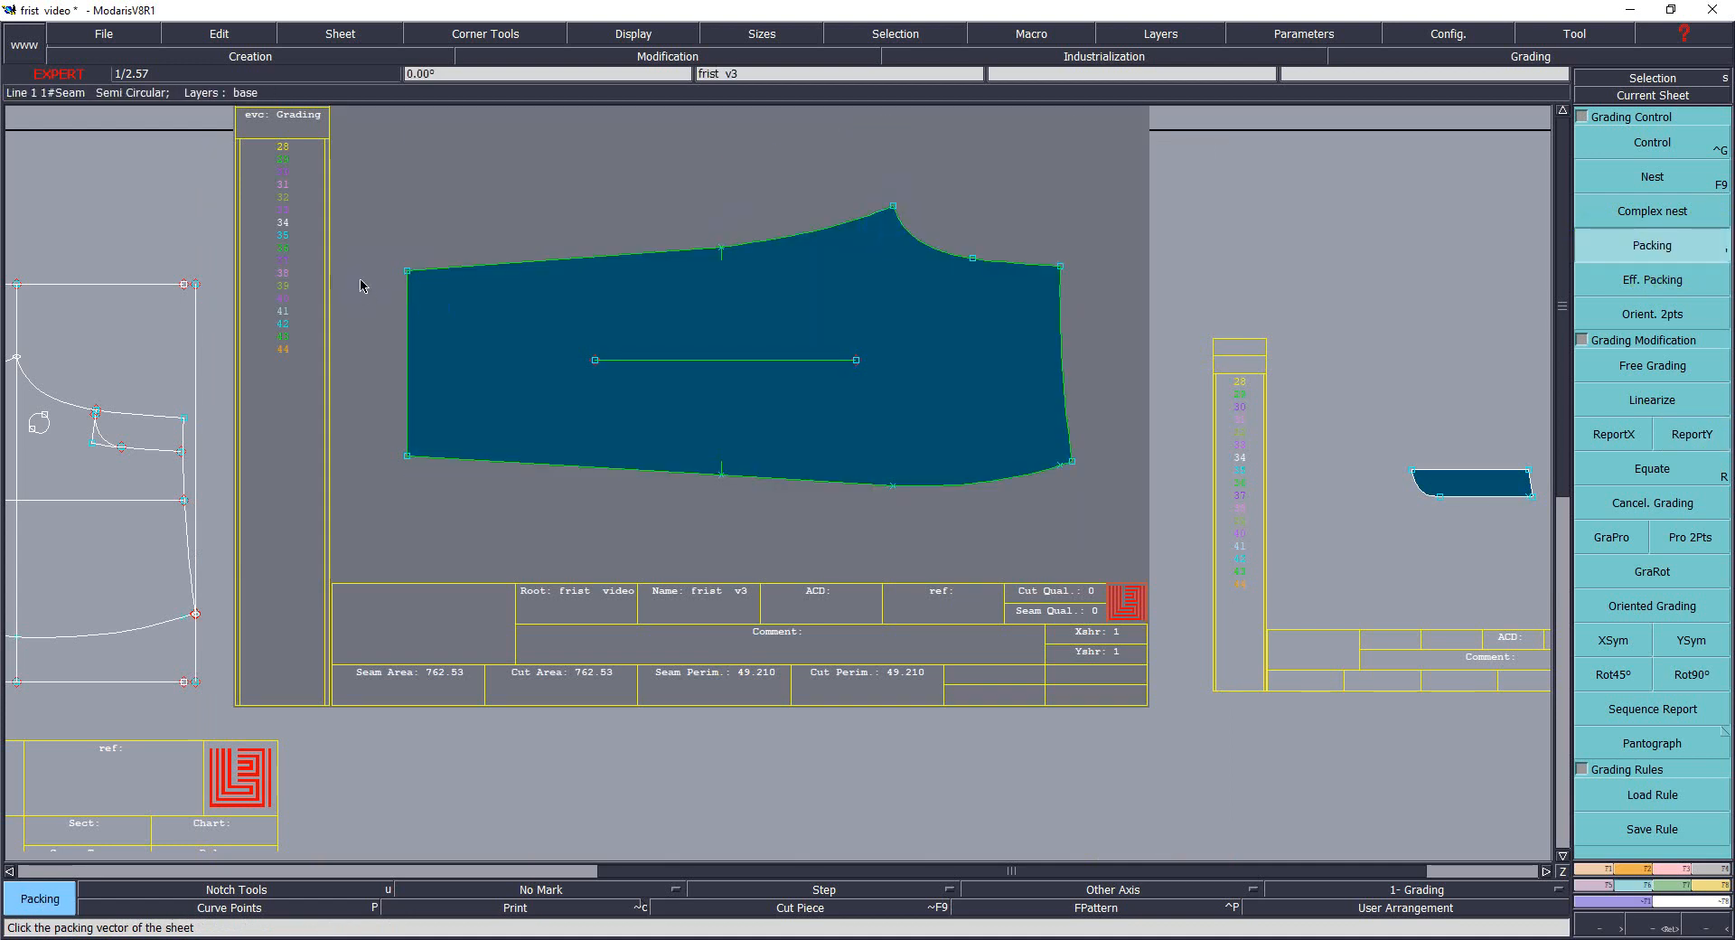
click(816, 306)
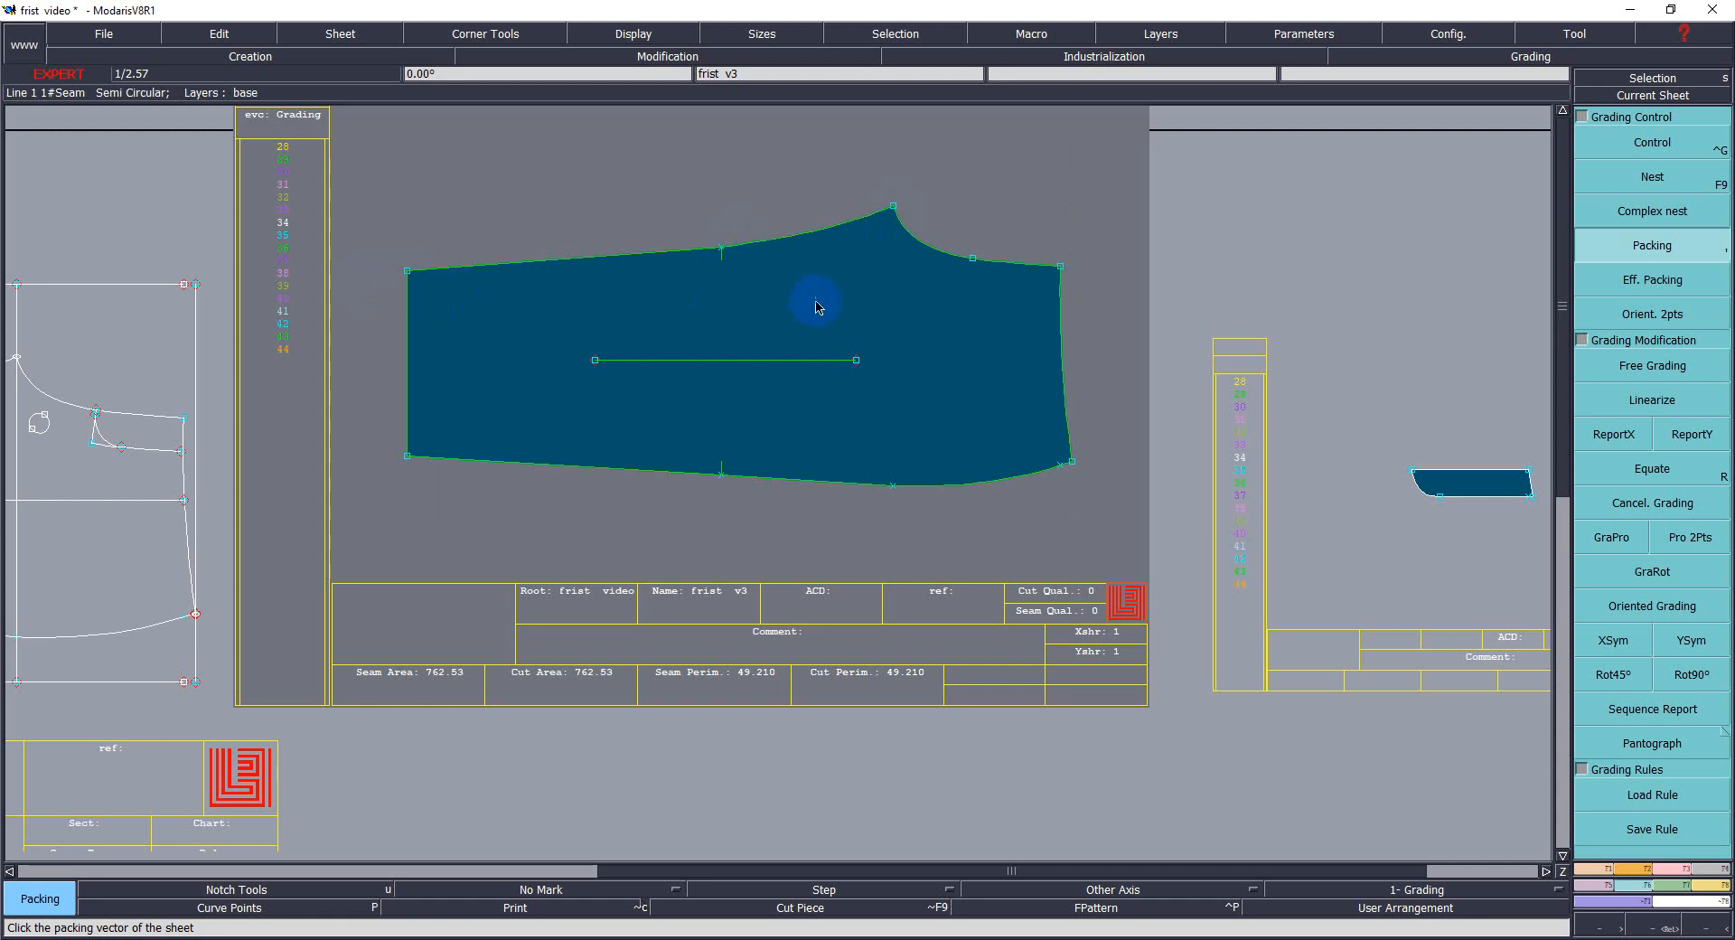
click(976, 322)
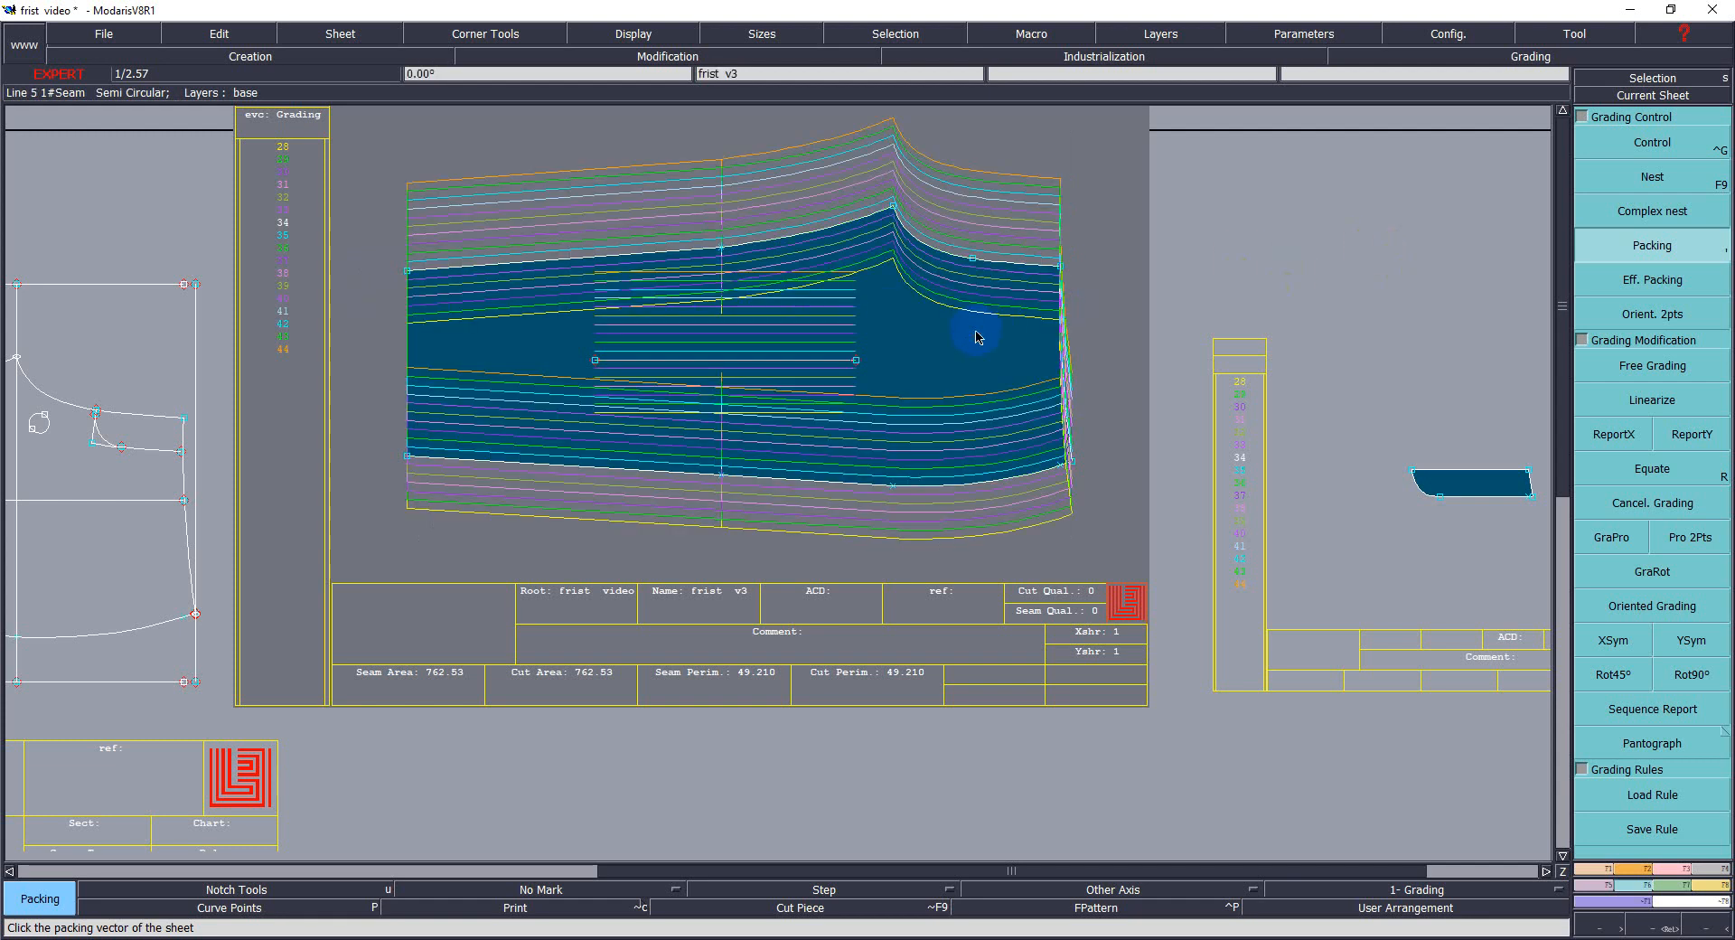
click(1062, 267)
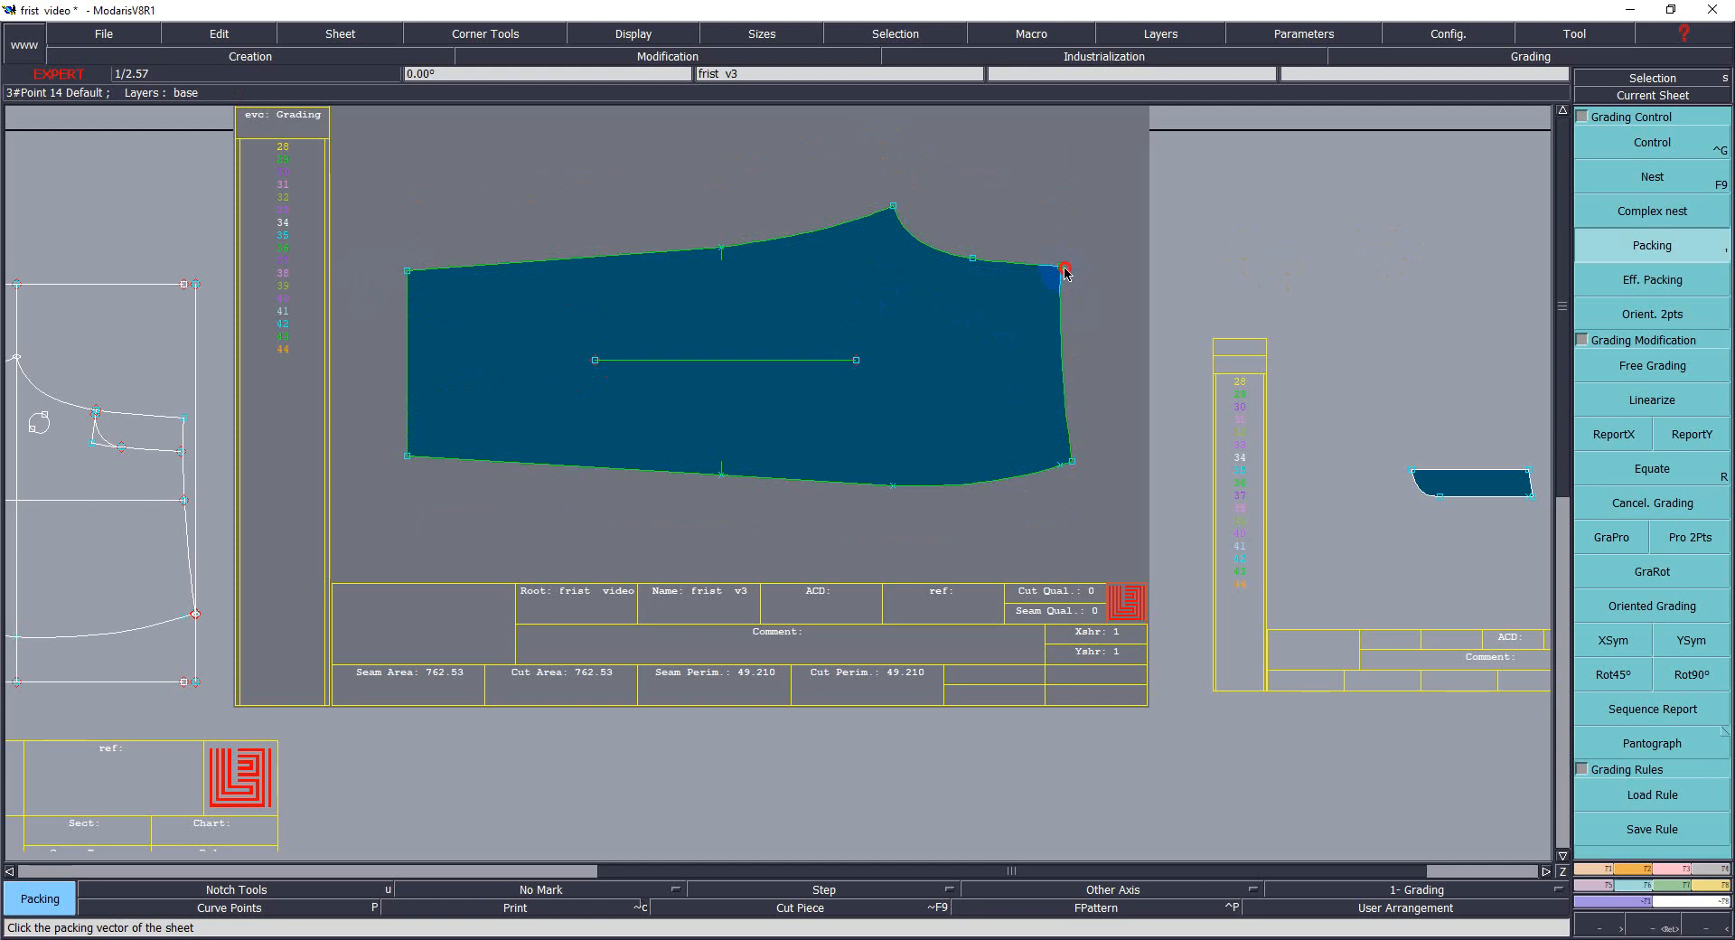
click(966, 327)
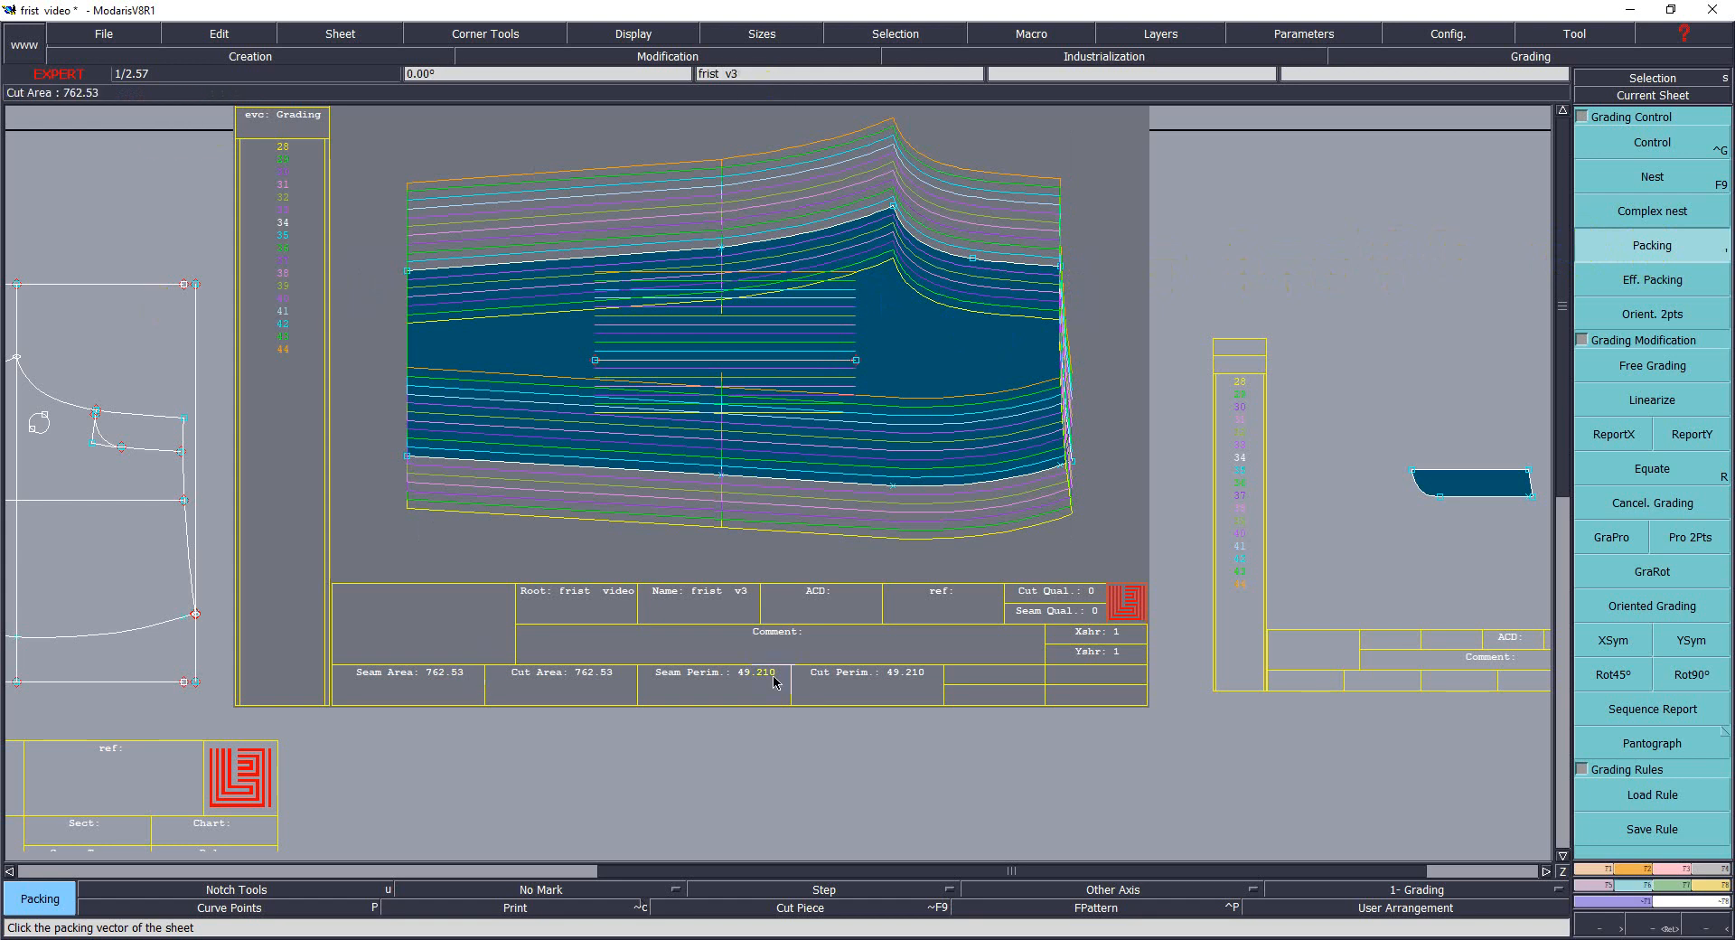
click(855, 475)
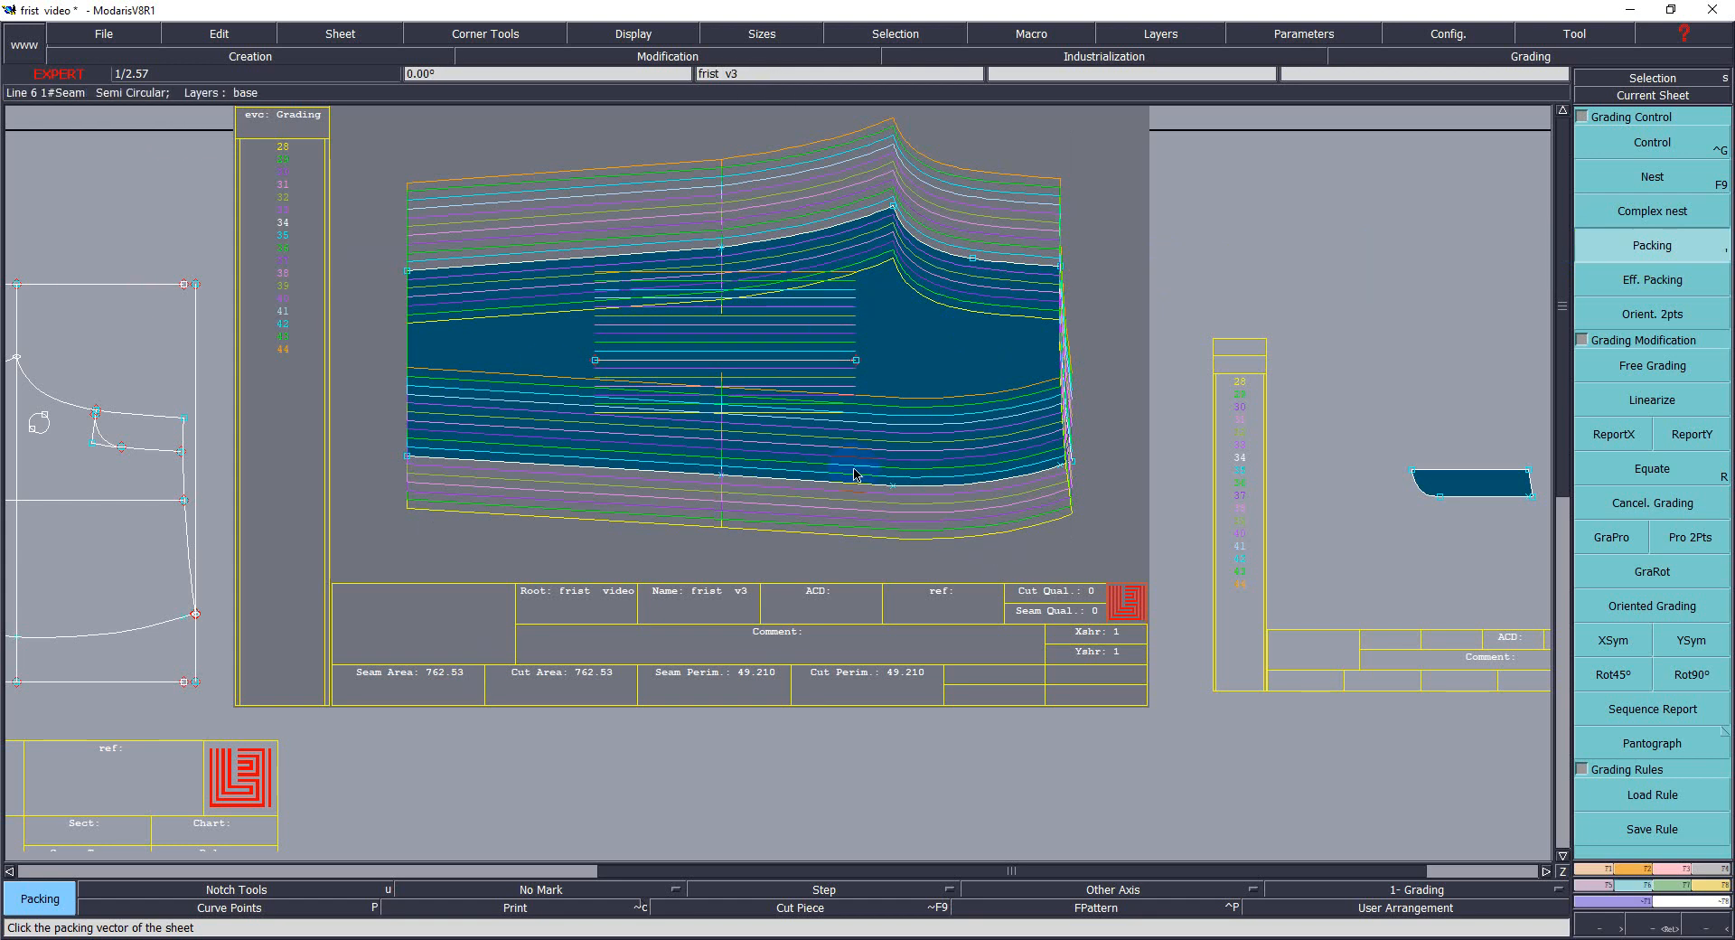
click(891, 218)
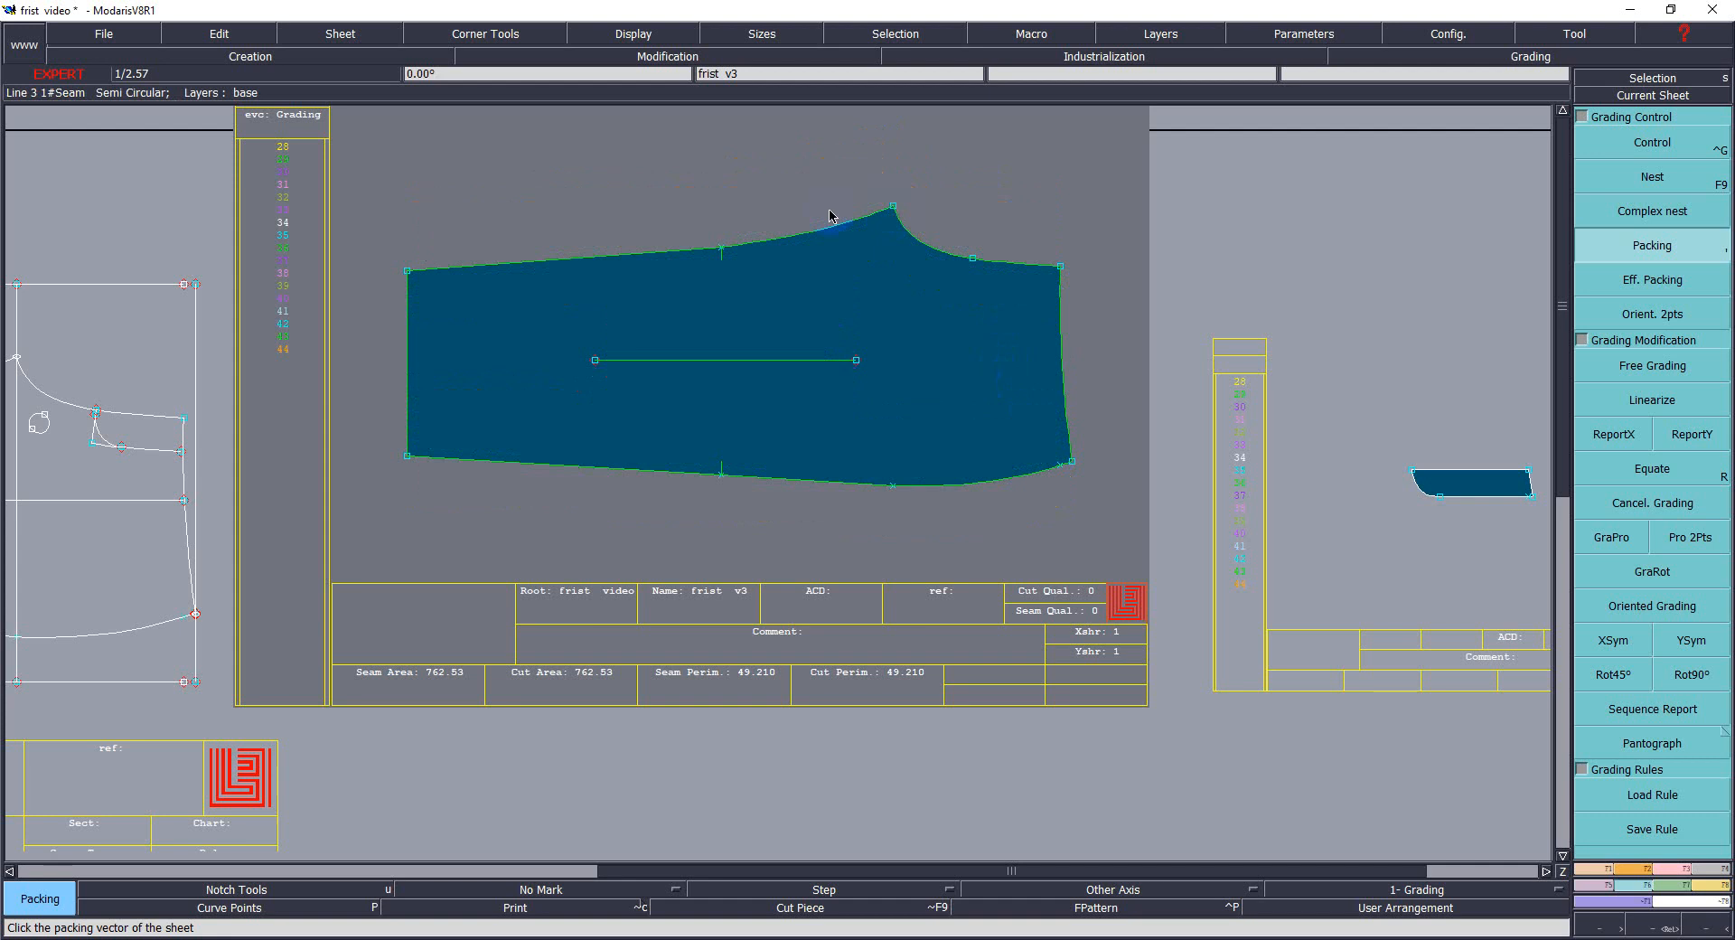
Grade the large trouser piece's upper-left corner point with Control, setting ddx to -.2 for every size interval from 28 to 44.
click(1652, 144)
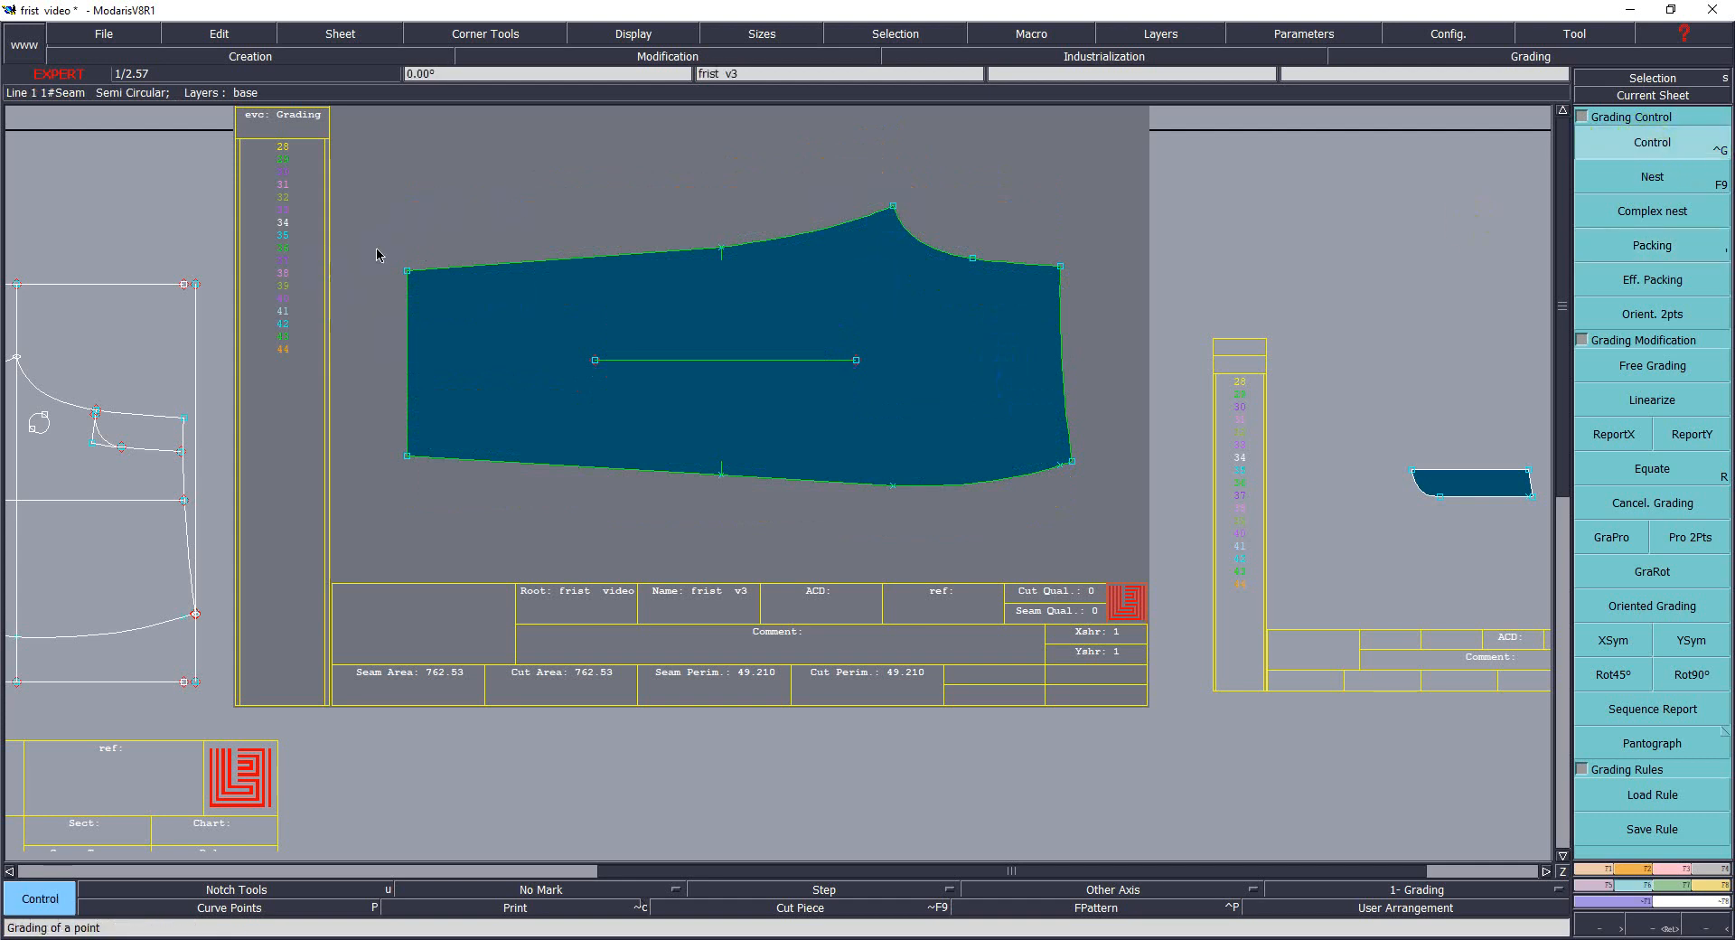
click(407, 270)
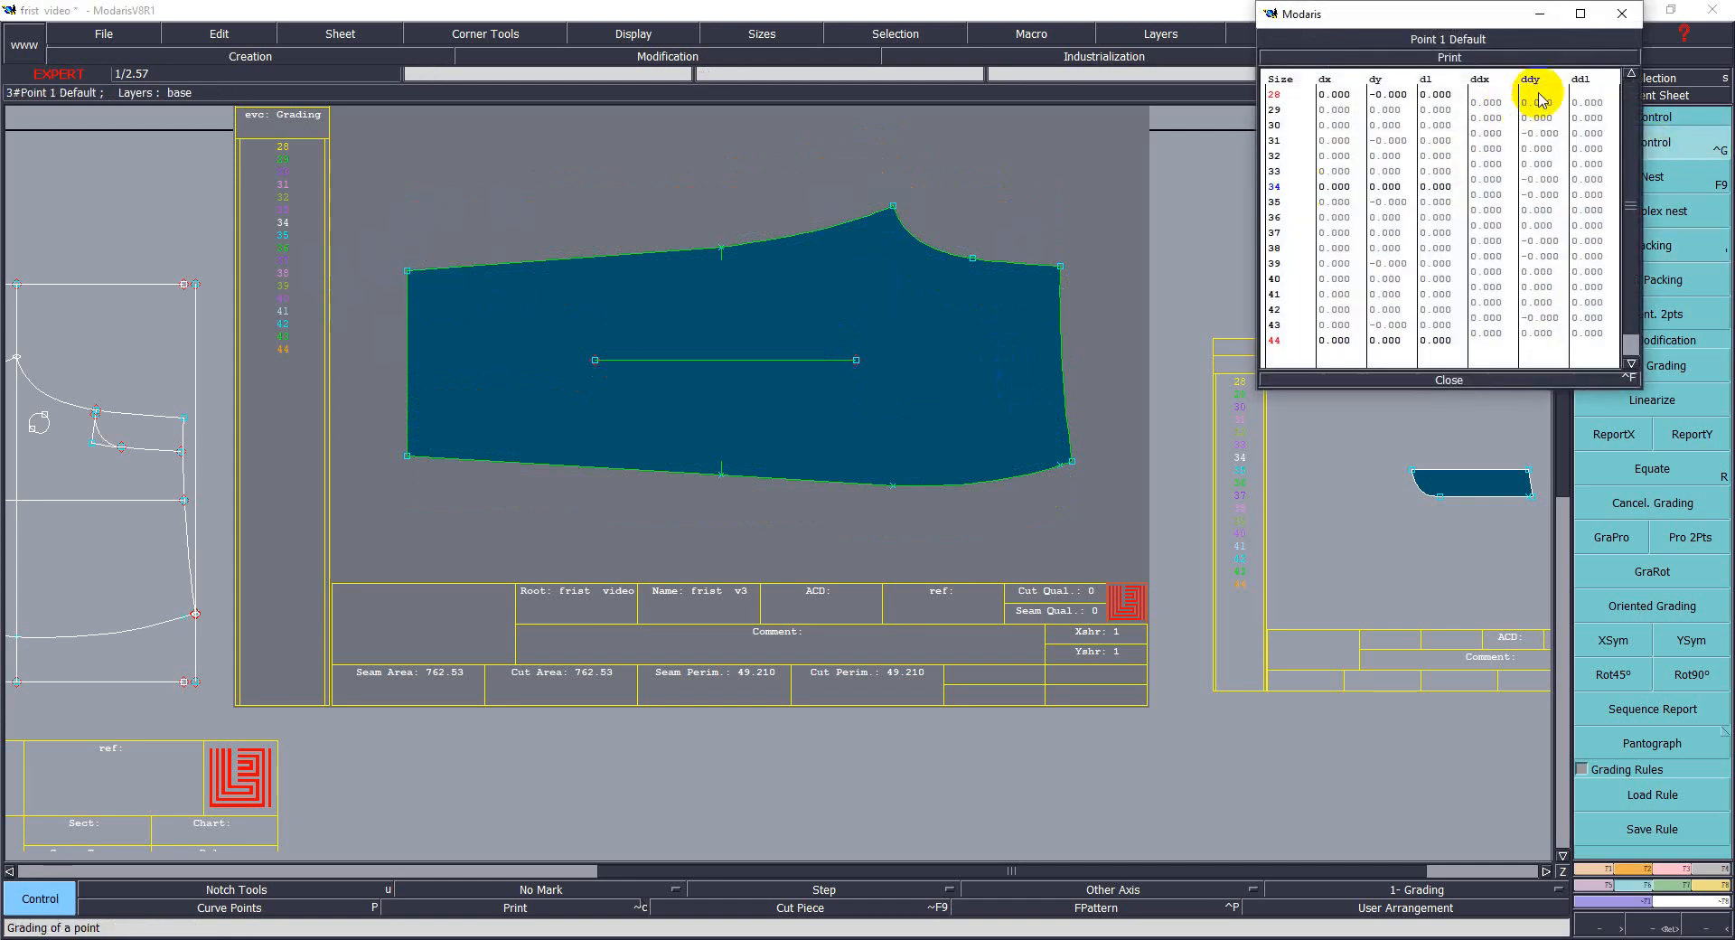
mouse_move(1486, 102)
mouse_down()
mouse_move(1488, 328)
mouse_move(1507, 335)
mouse_up()
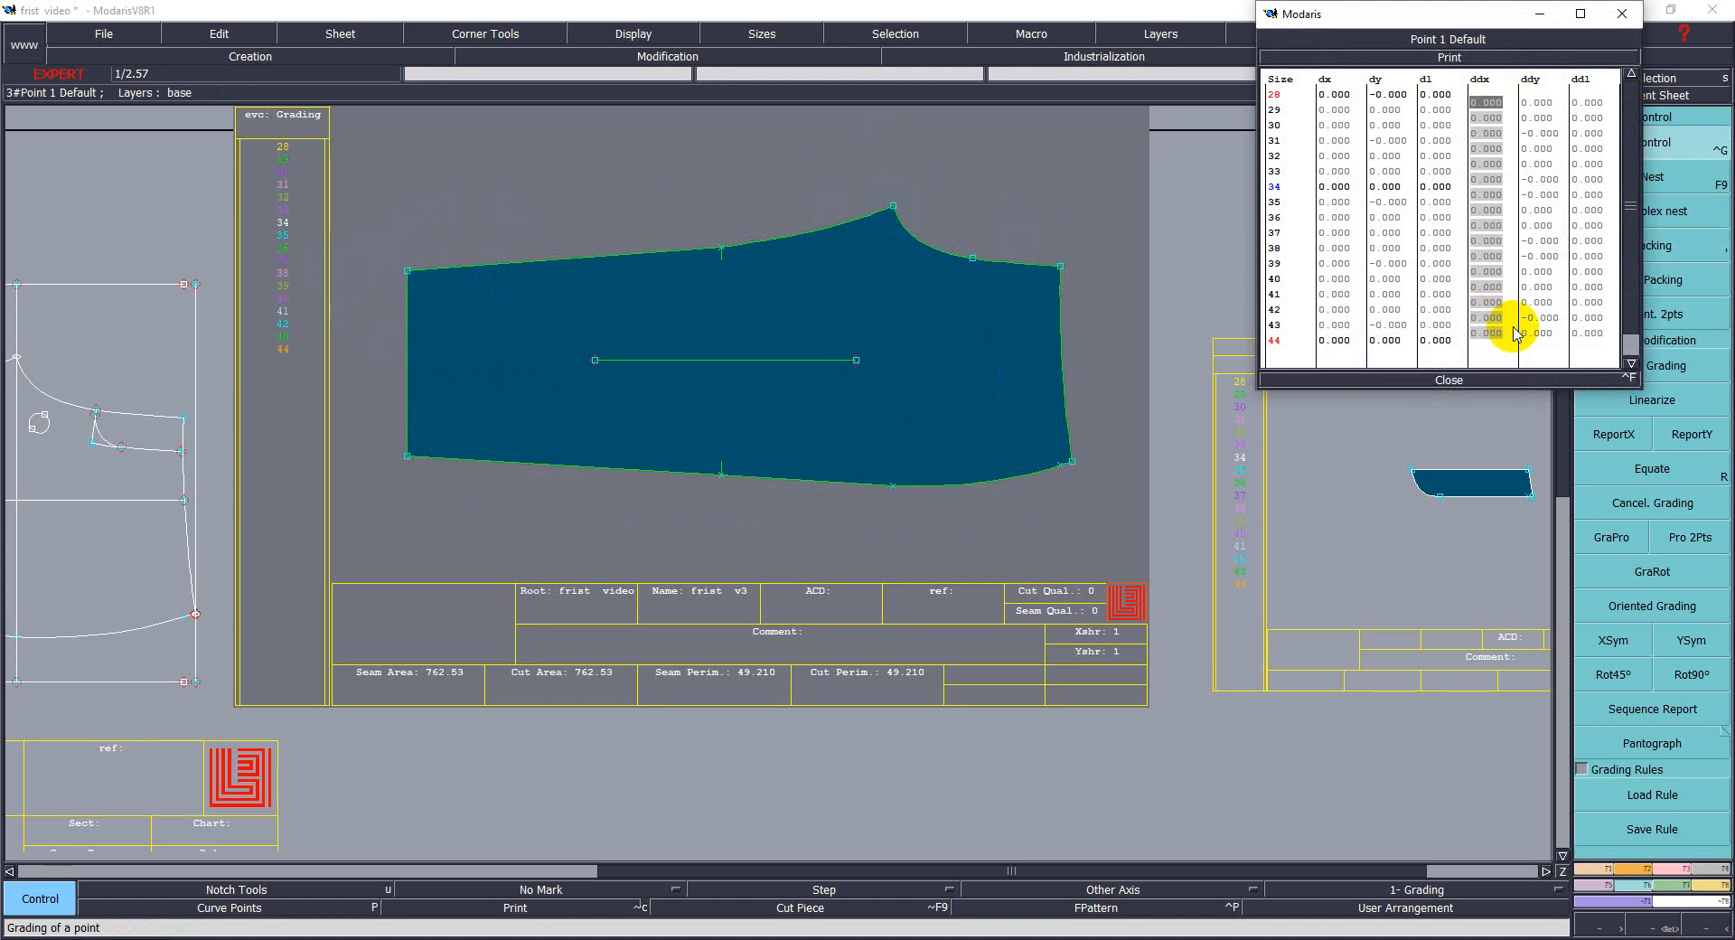
text(-2)
key(Return)
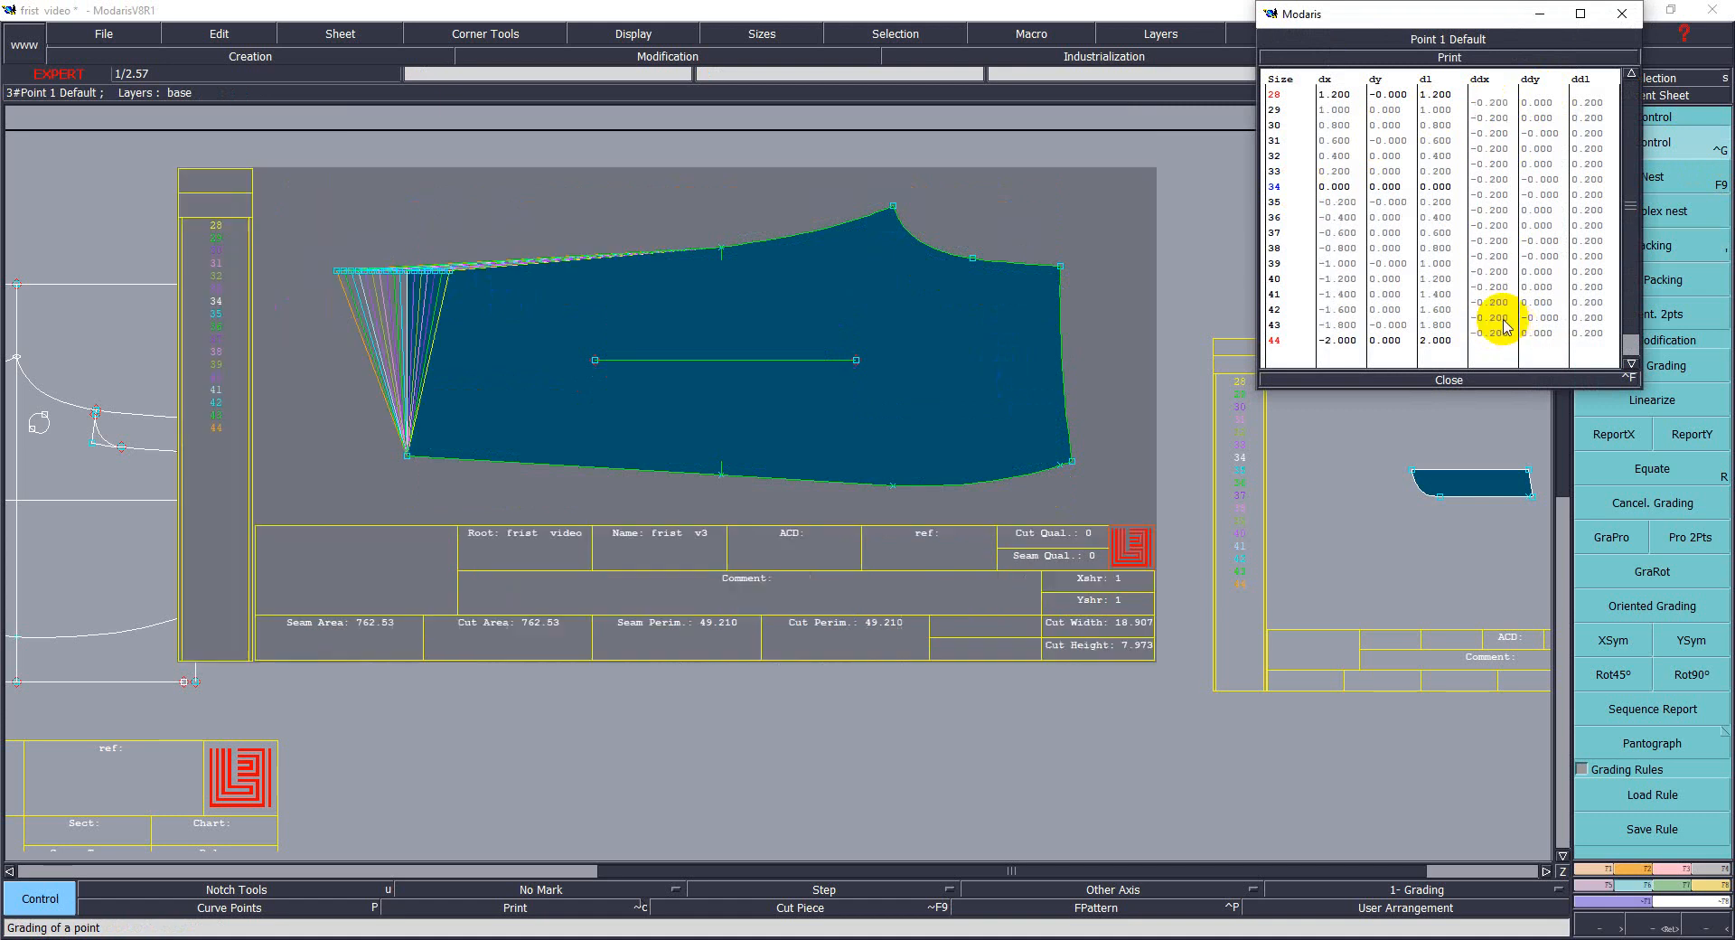
click(1455, 380)
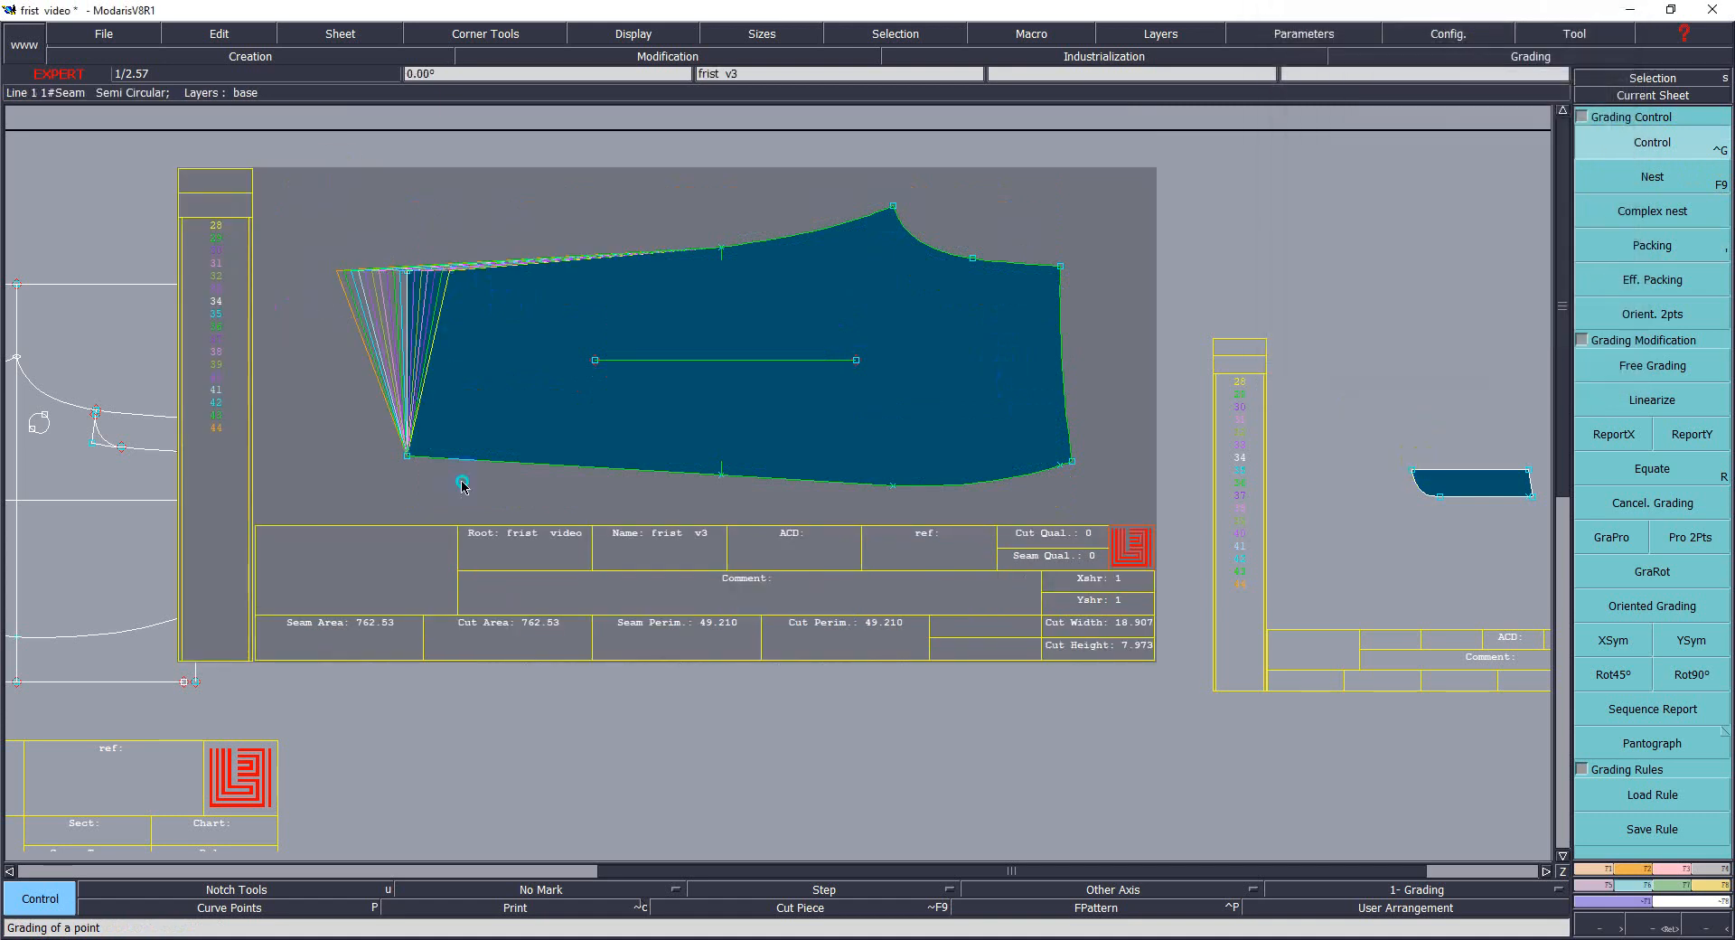
Undo the upper-left corner point's X grading and pack the nested sizes on the crotch point again.
click(1655, 243)
click(1659, 249)
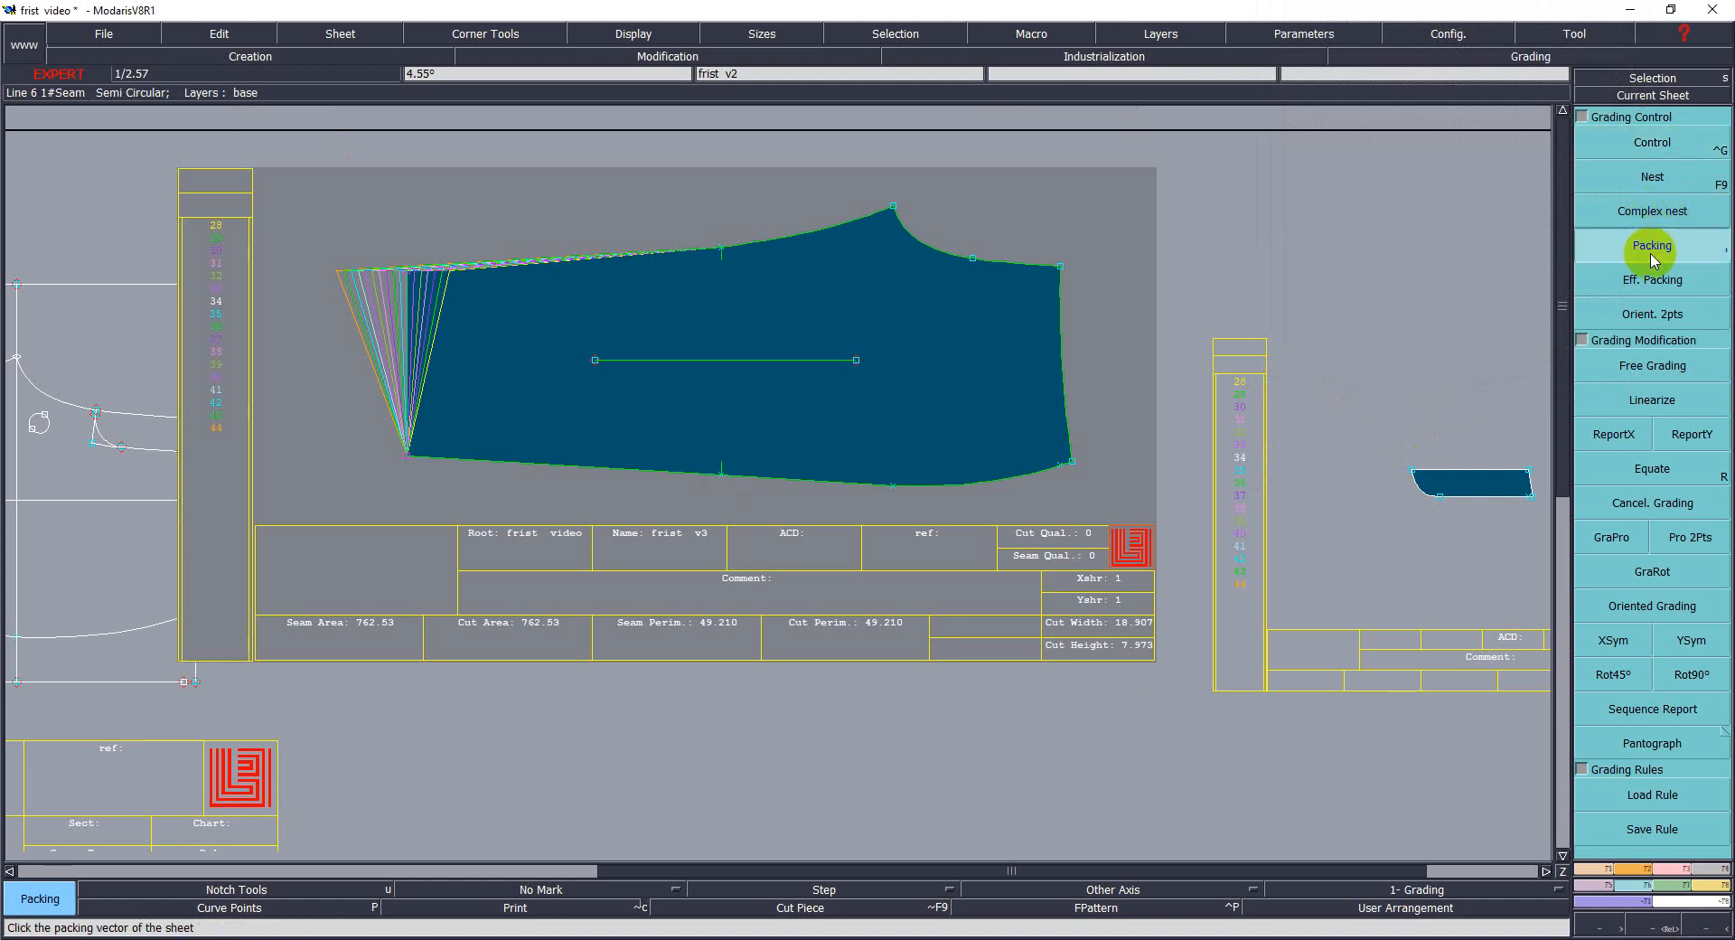
click(430, 346)
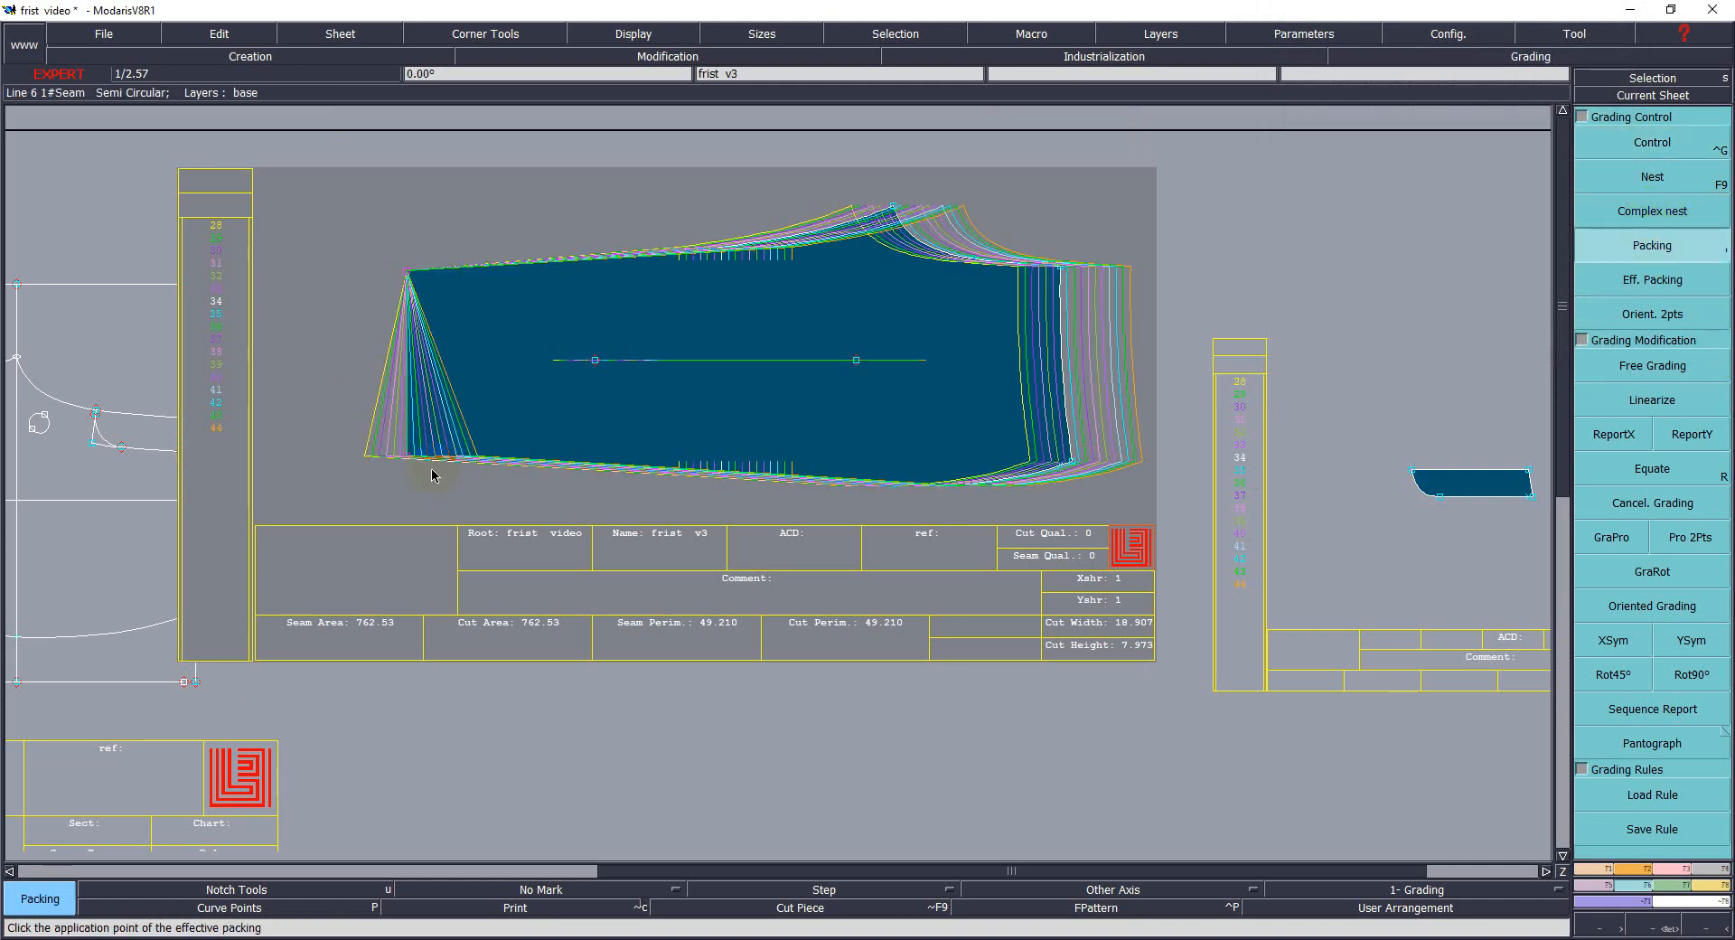
key(ctrl+z)
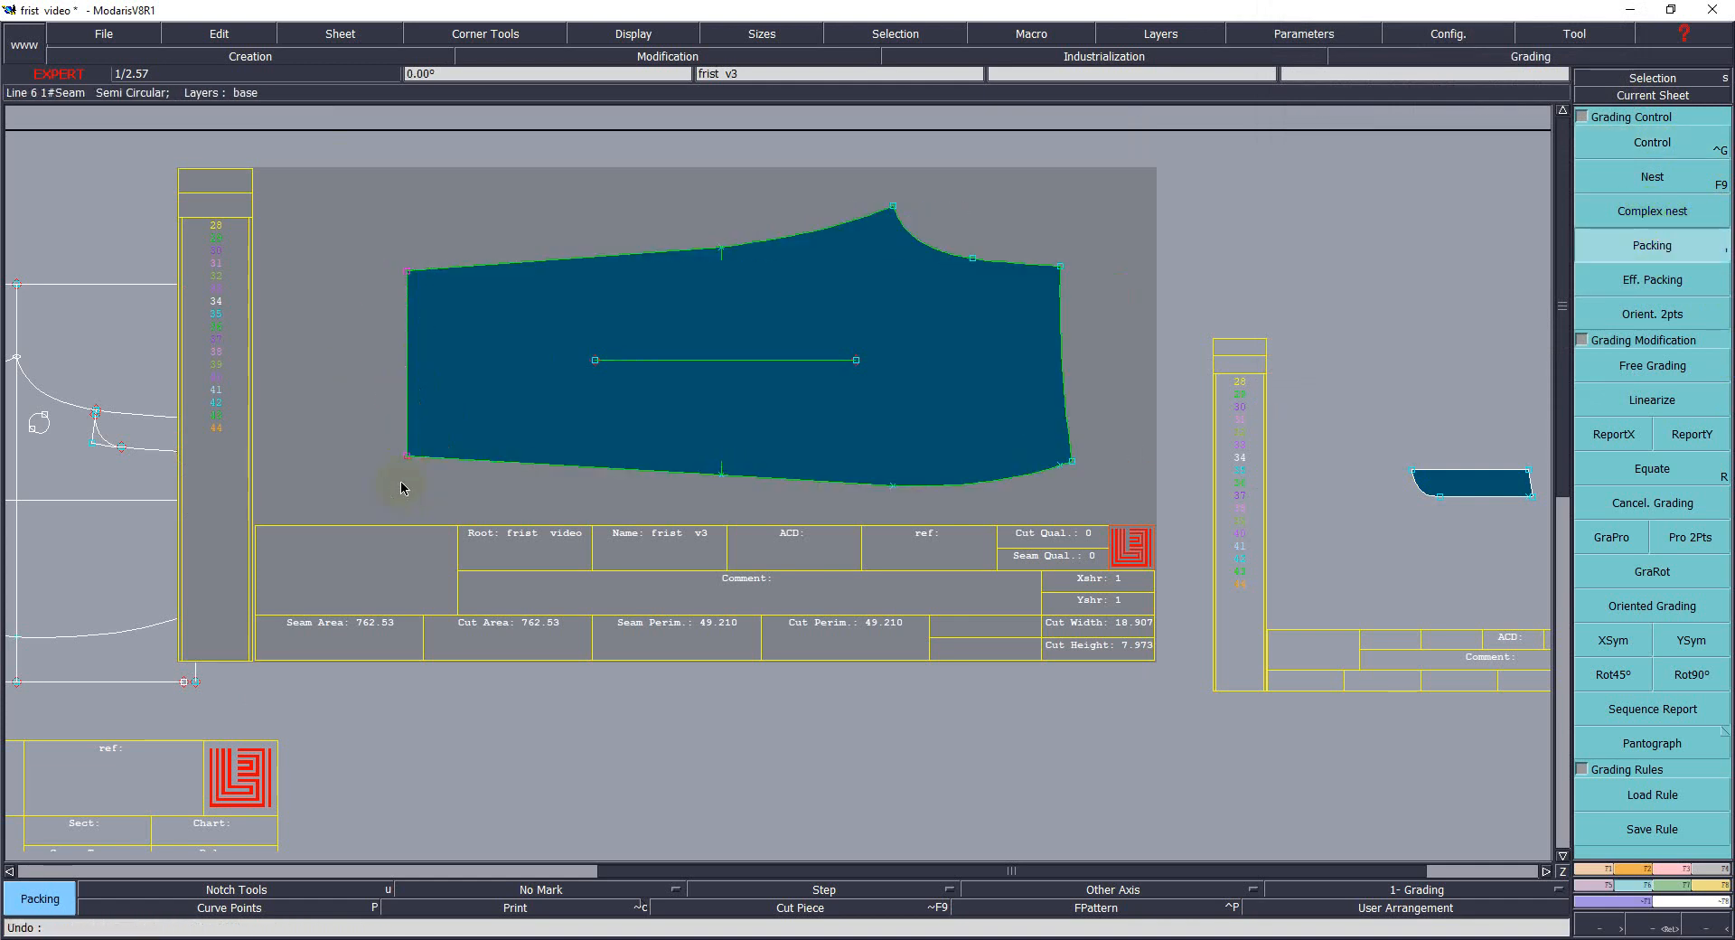
key(F9)
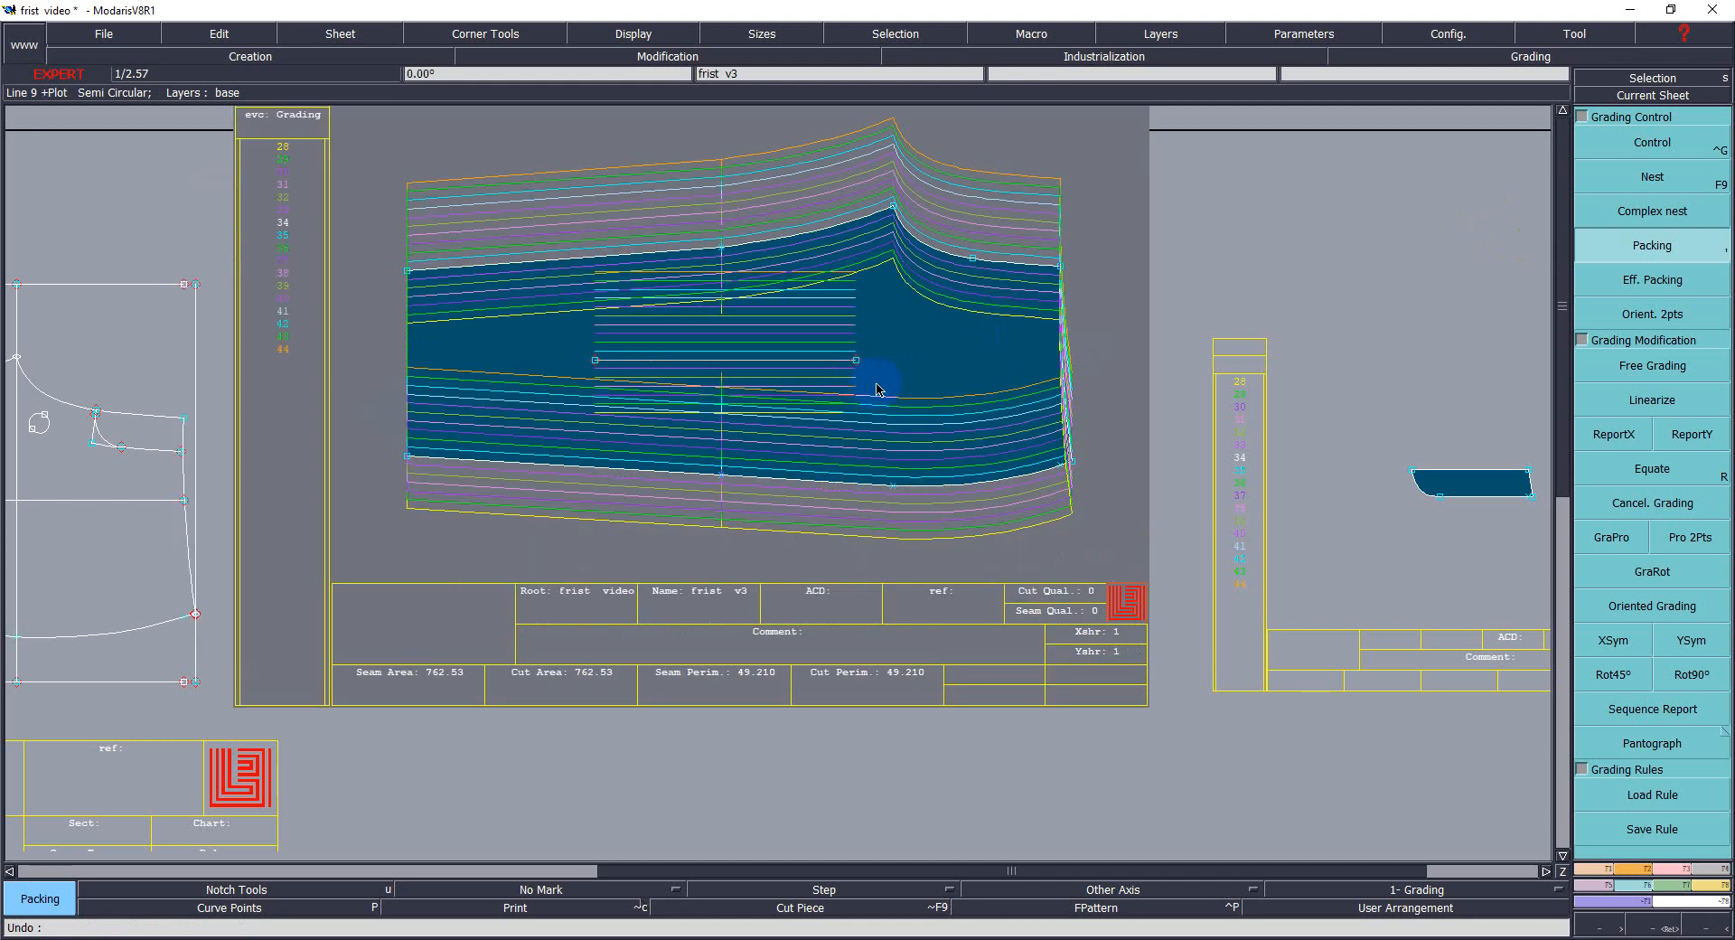
click(893, 210)
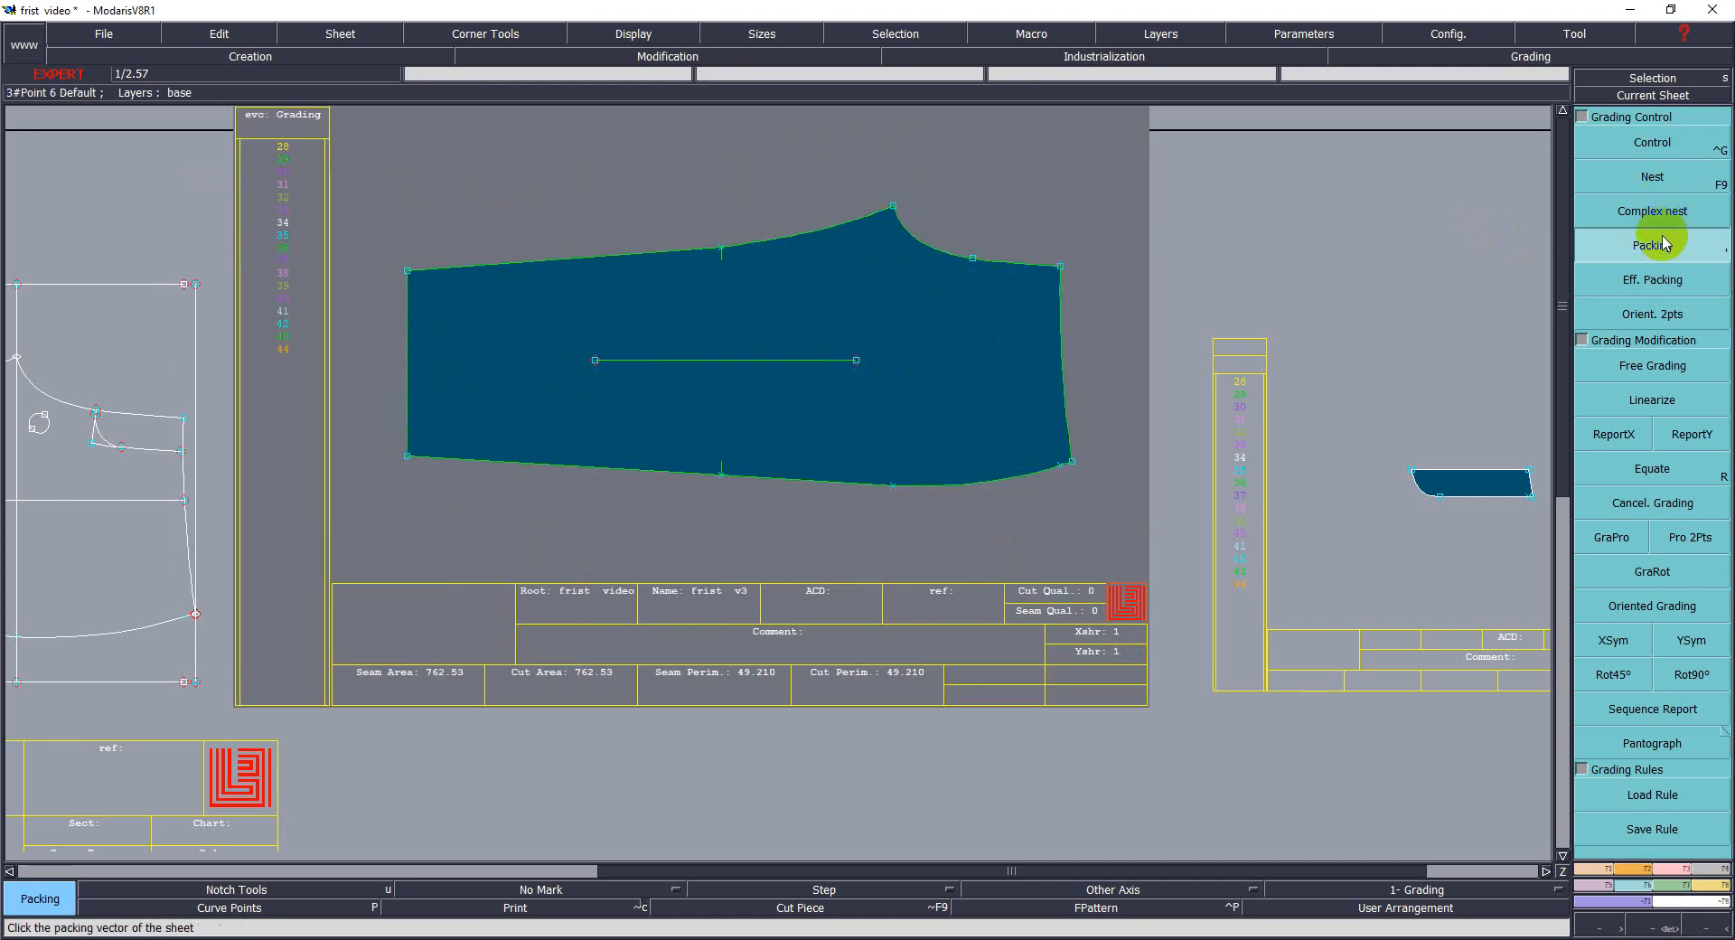
Set ddx to -.2 for every size interval from 28 to 44 at the large trouser piece's upper-left corner point with Control.
click(1658, 140)
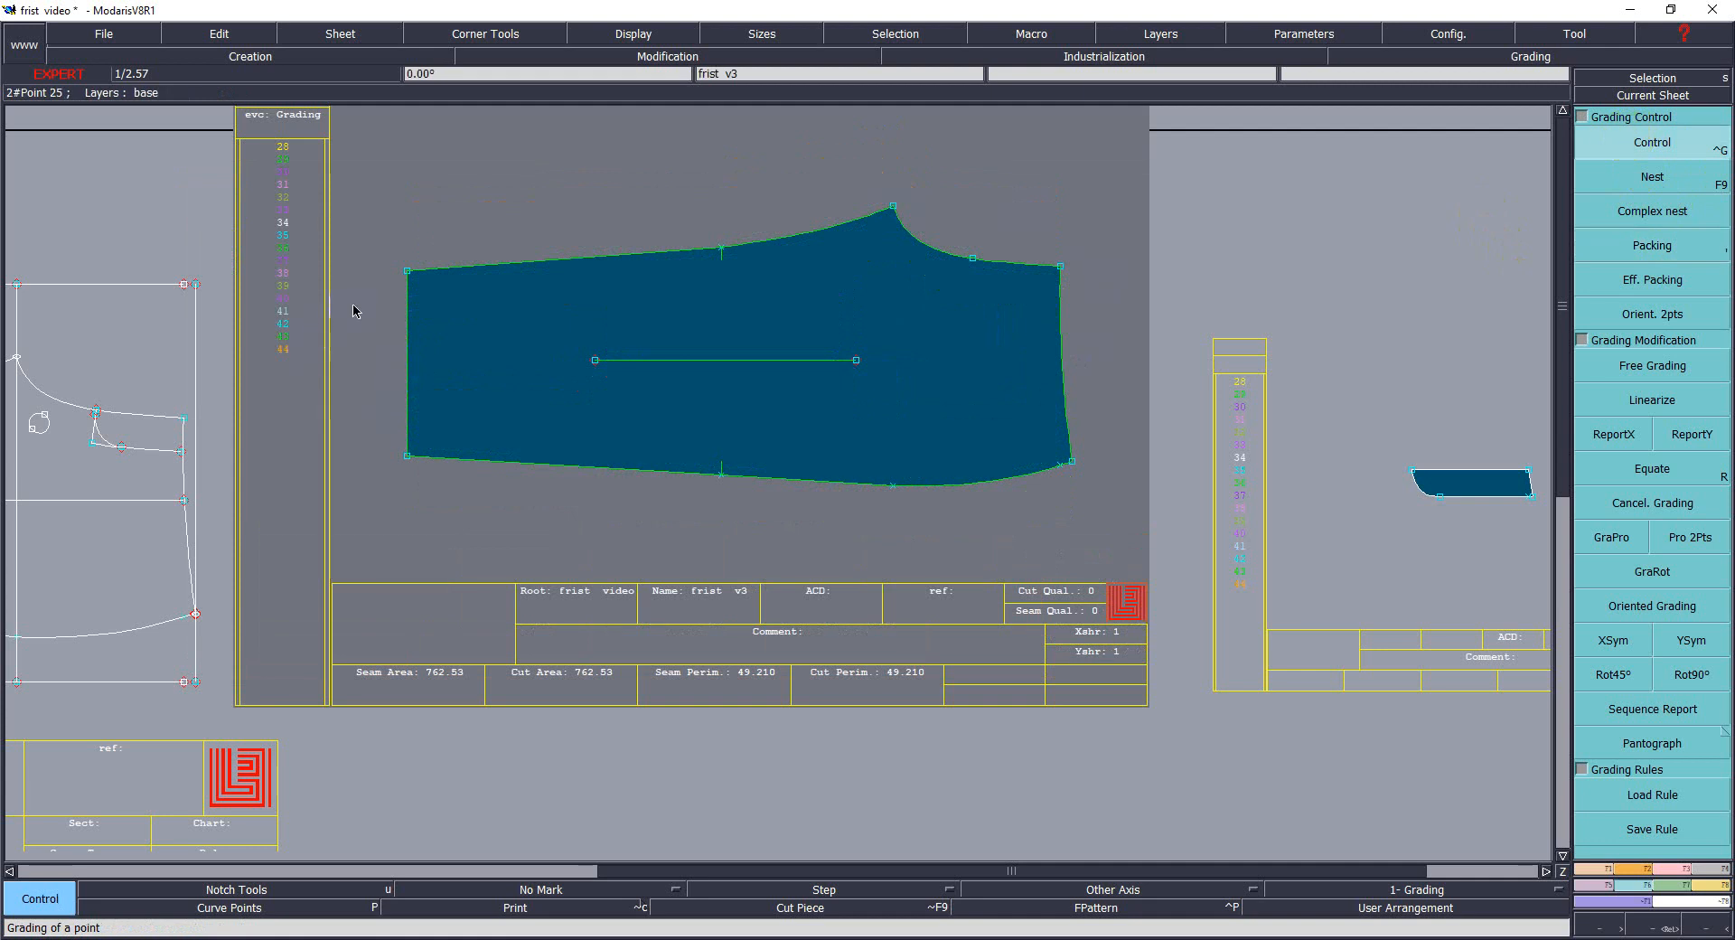
click(407, 270)
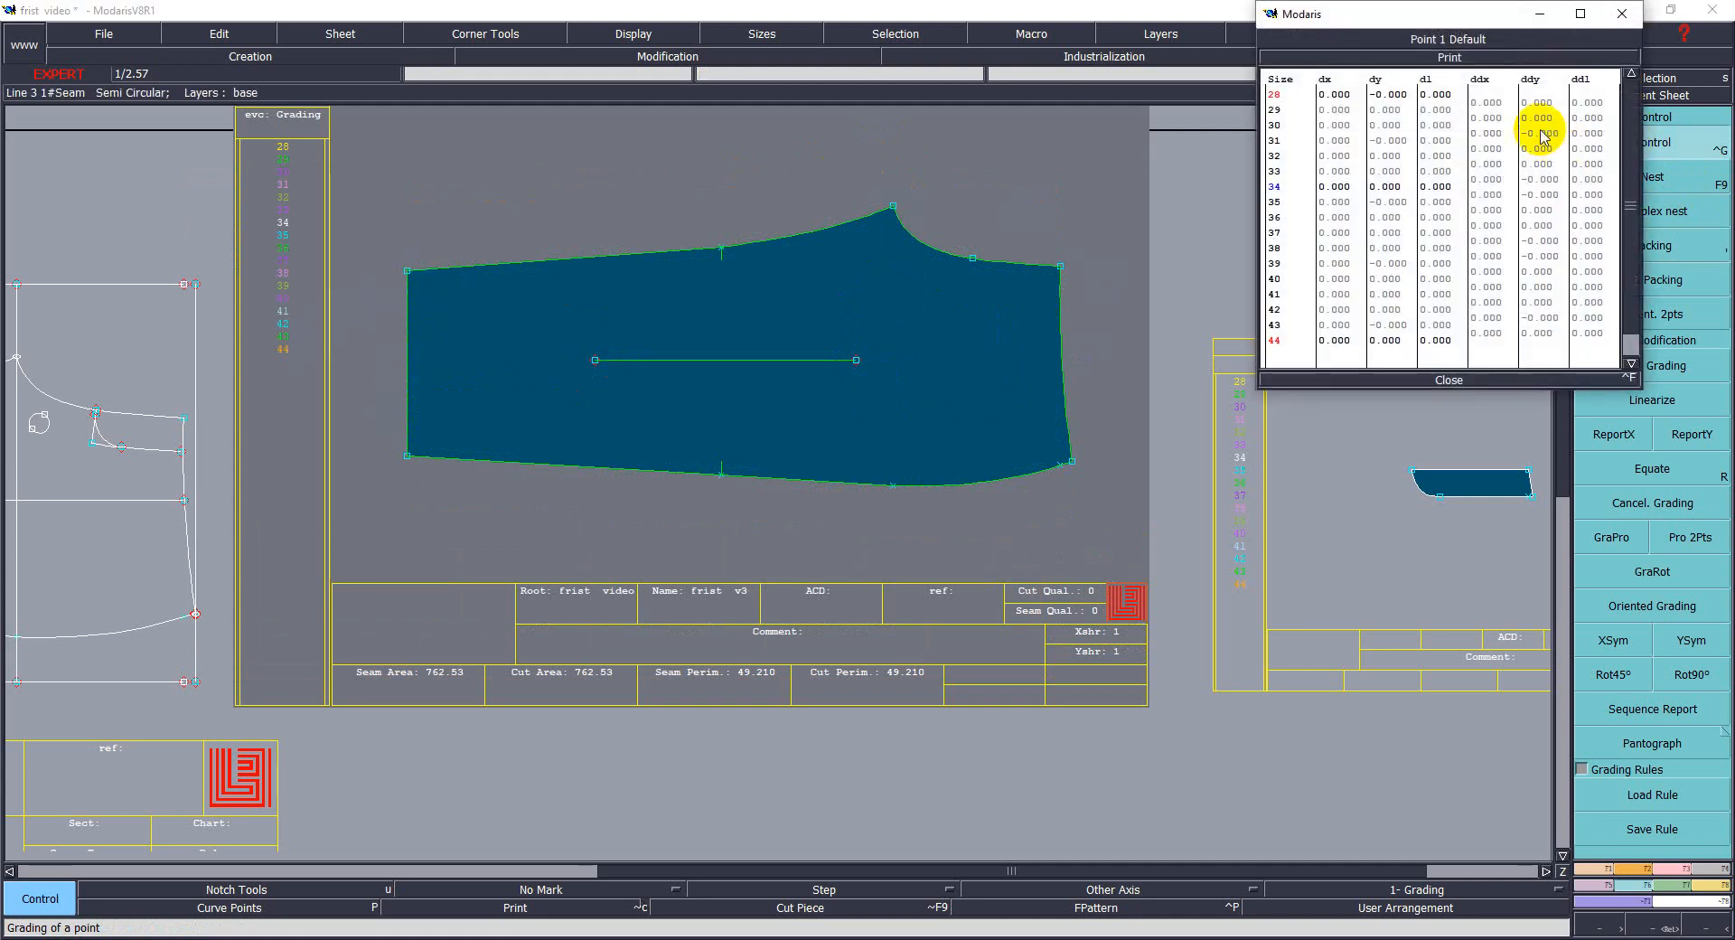
drag(1486, 103, 1485, 357)
text(-2)
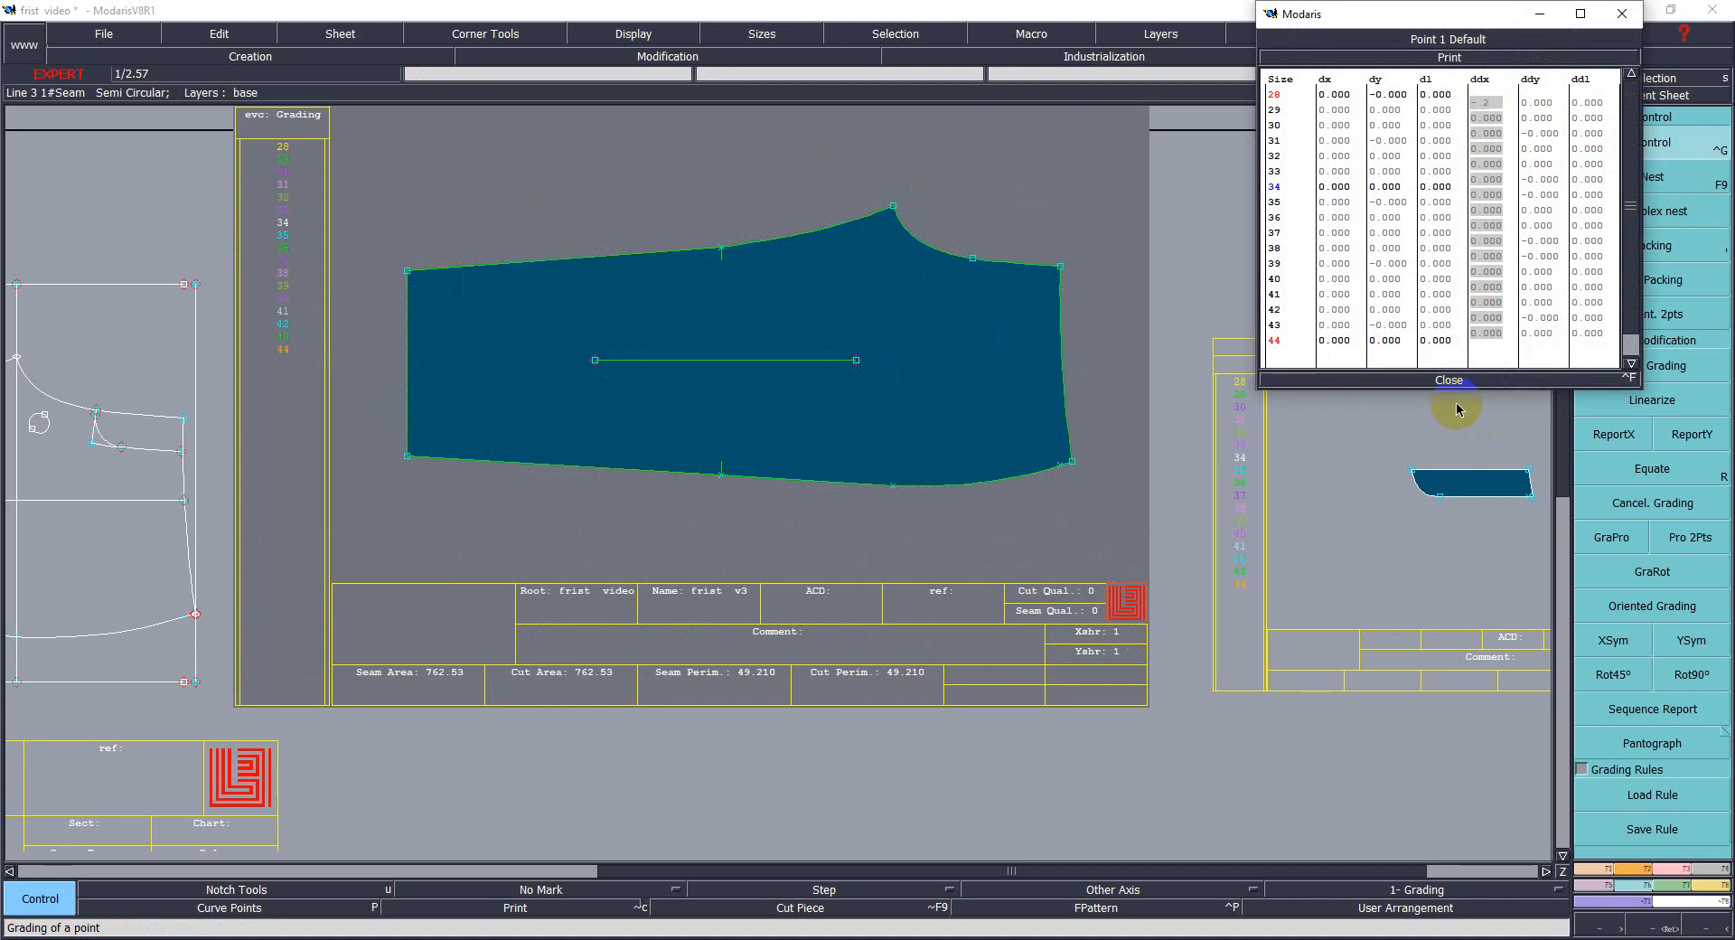
key(Return)
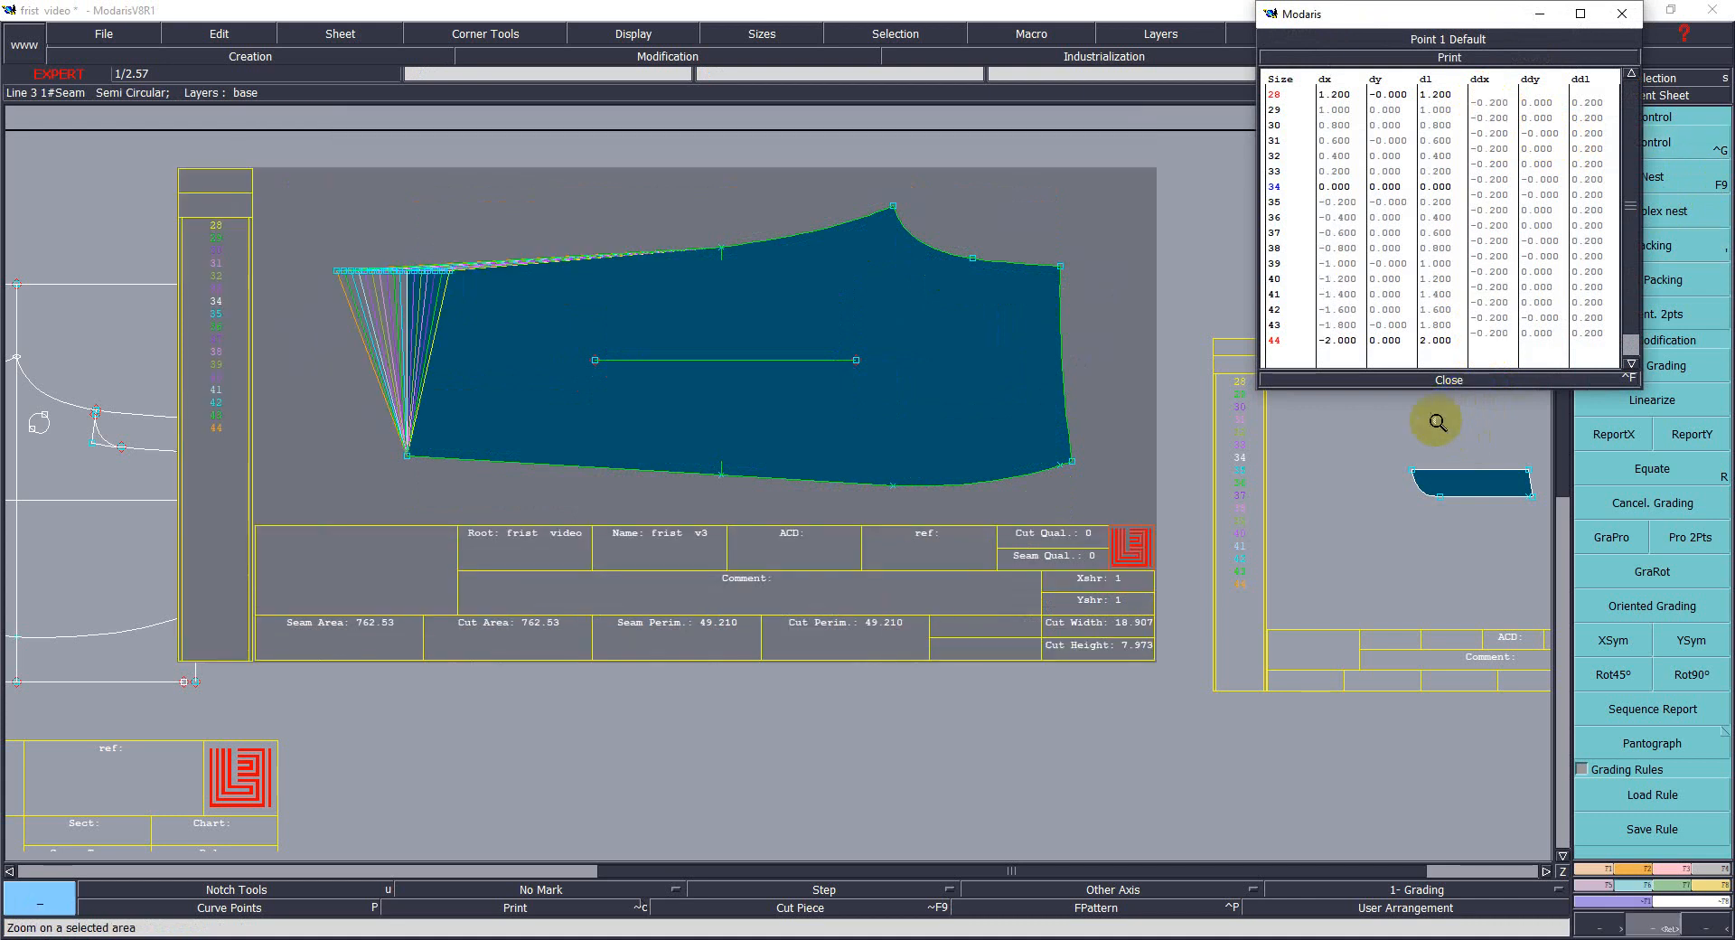
click(1449, 379)
Copy the upper-left corner point's X grading to the lower-left corner point of the large trouser piece with ReportX.
drag(341, 399, 461, 499)
click(1624, 431)
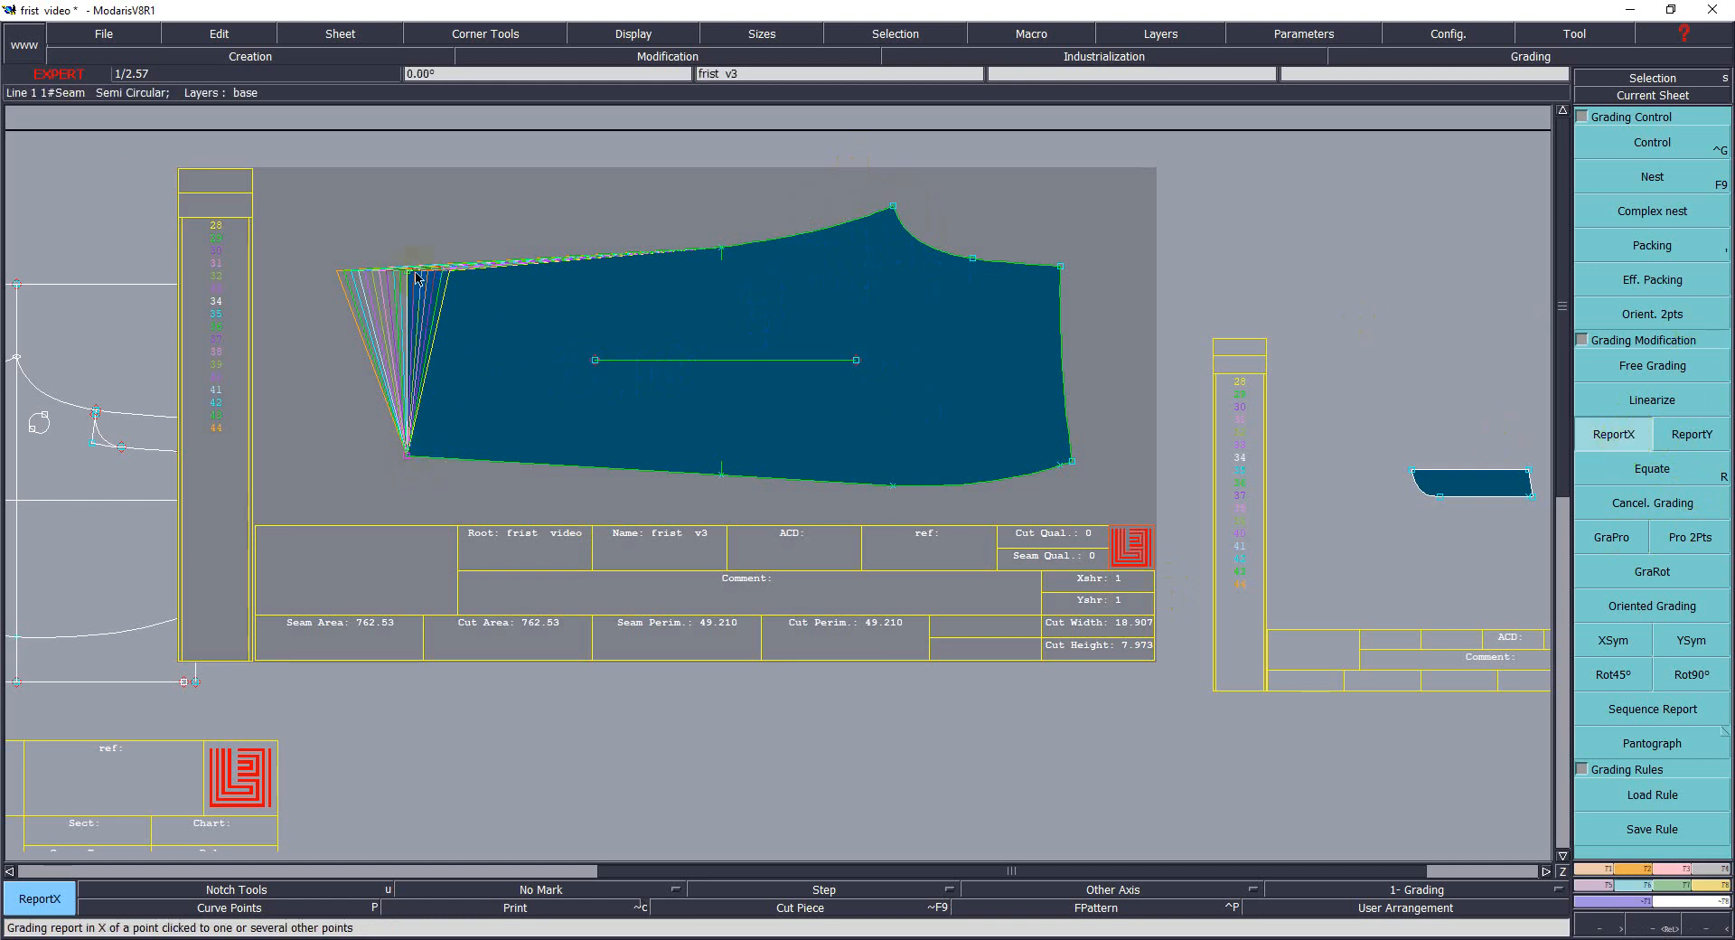
click(409, 454)
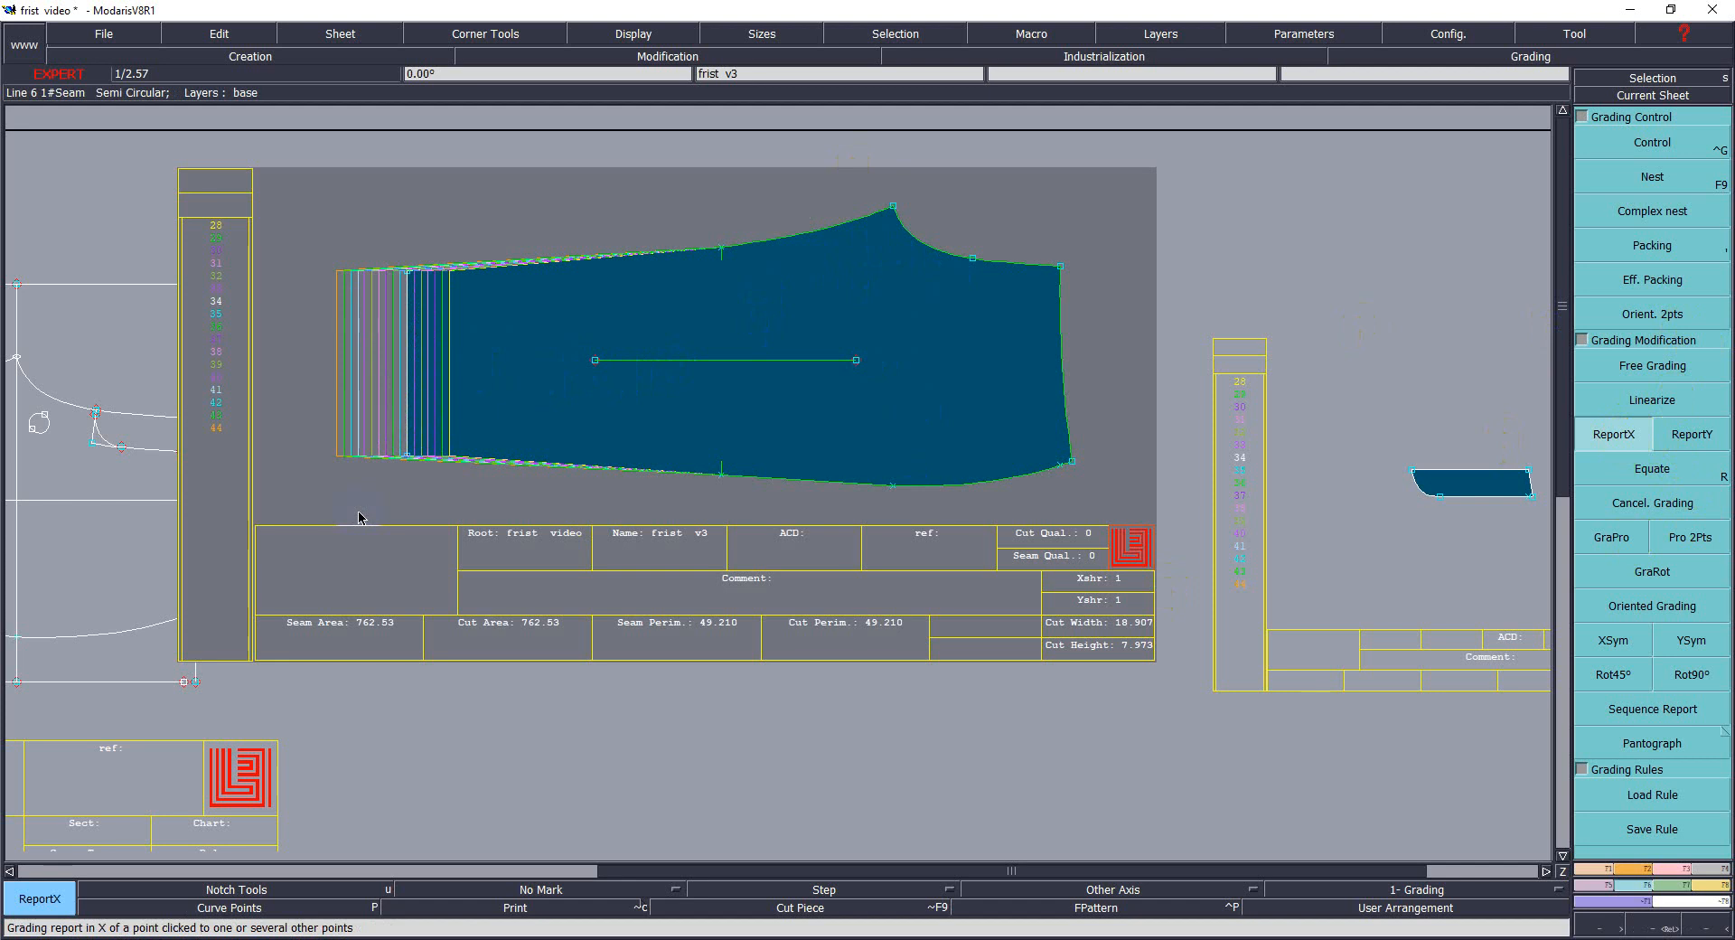
Examine the large trouser piece's graded nest unpacked, and pack it on the crotch point again with Packing.
click(1658, 249)
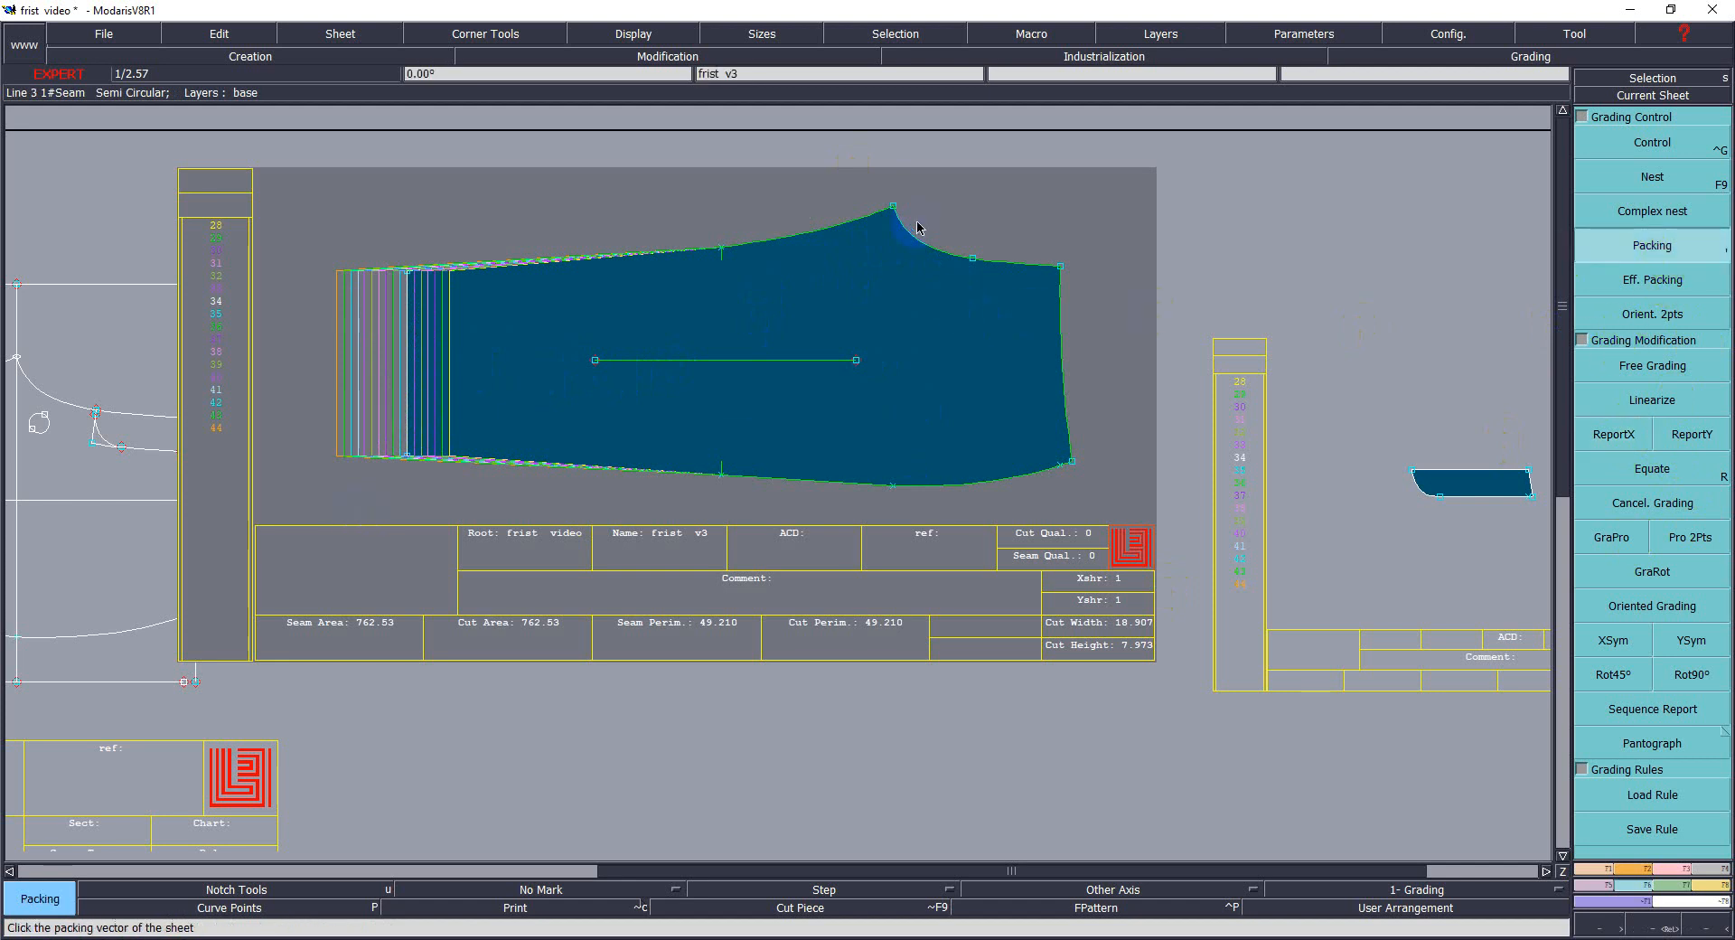
click(922, 320)
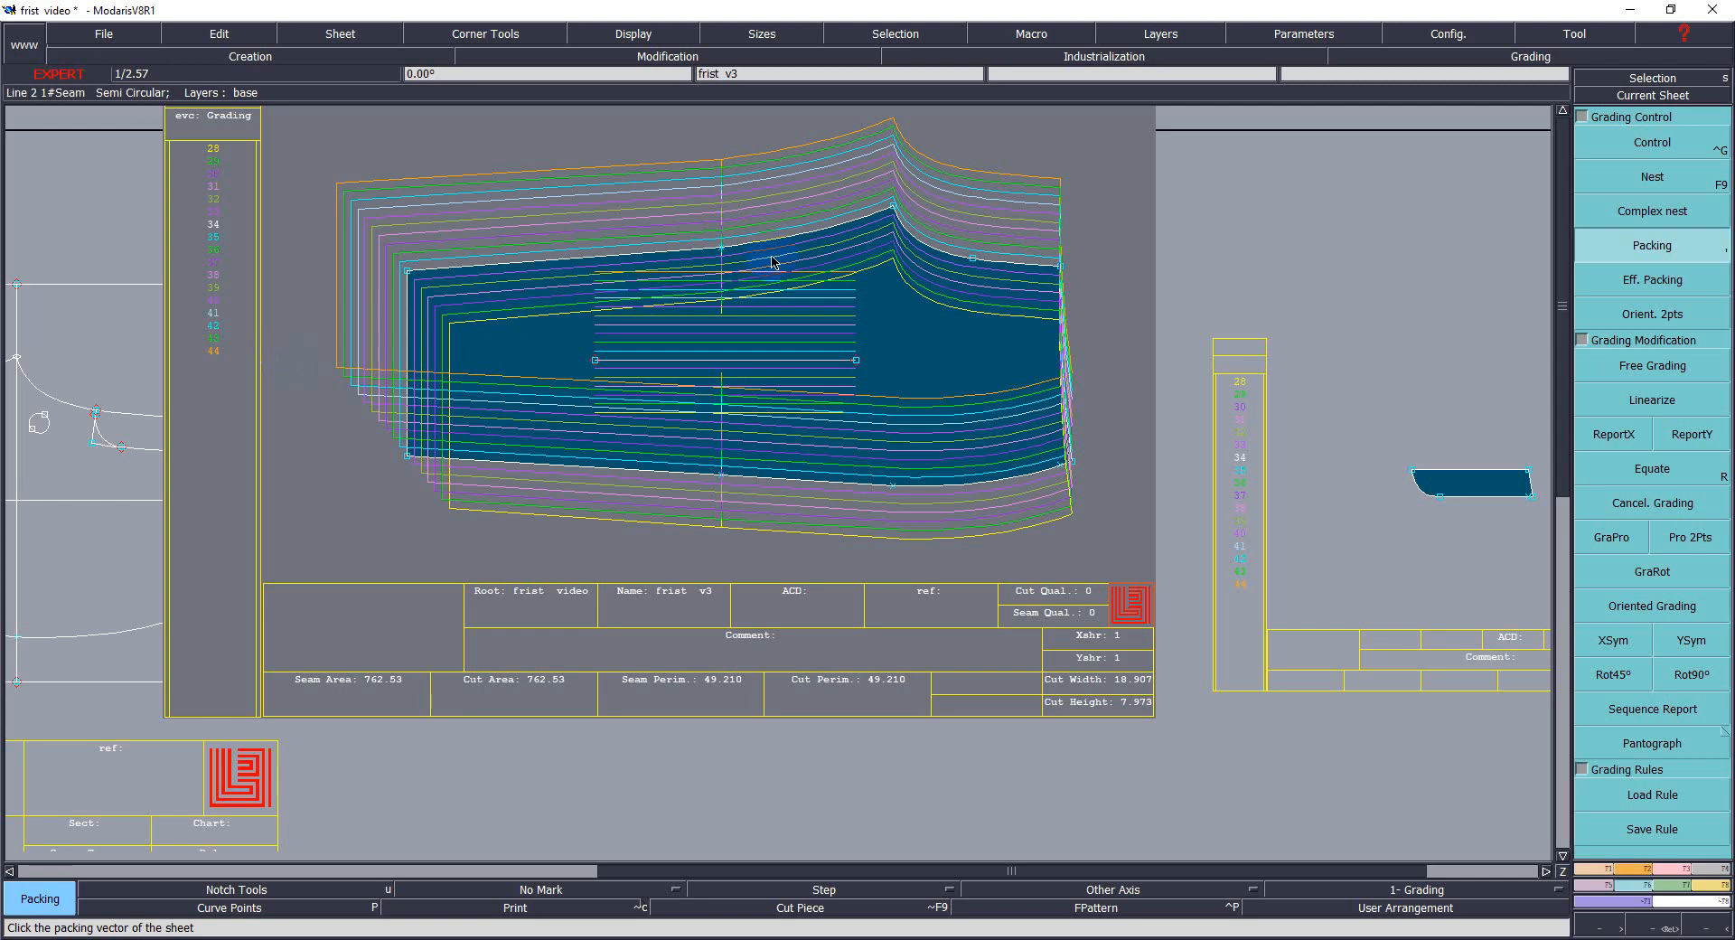
click(894, 207)
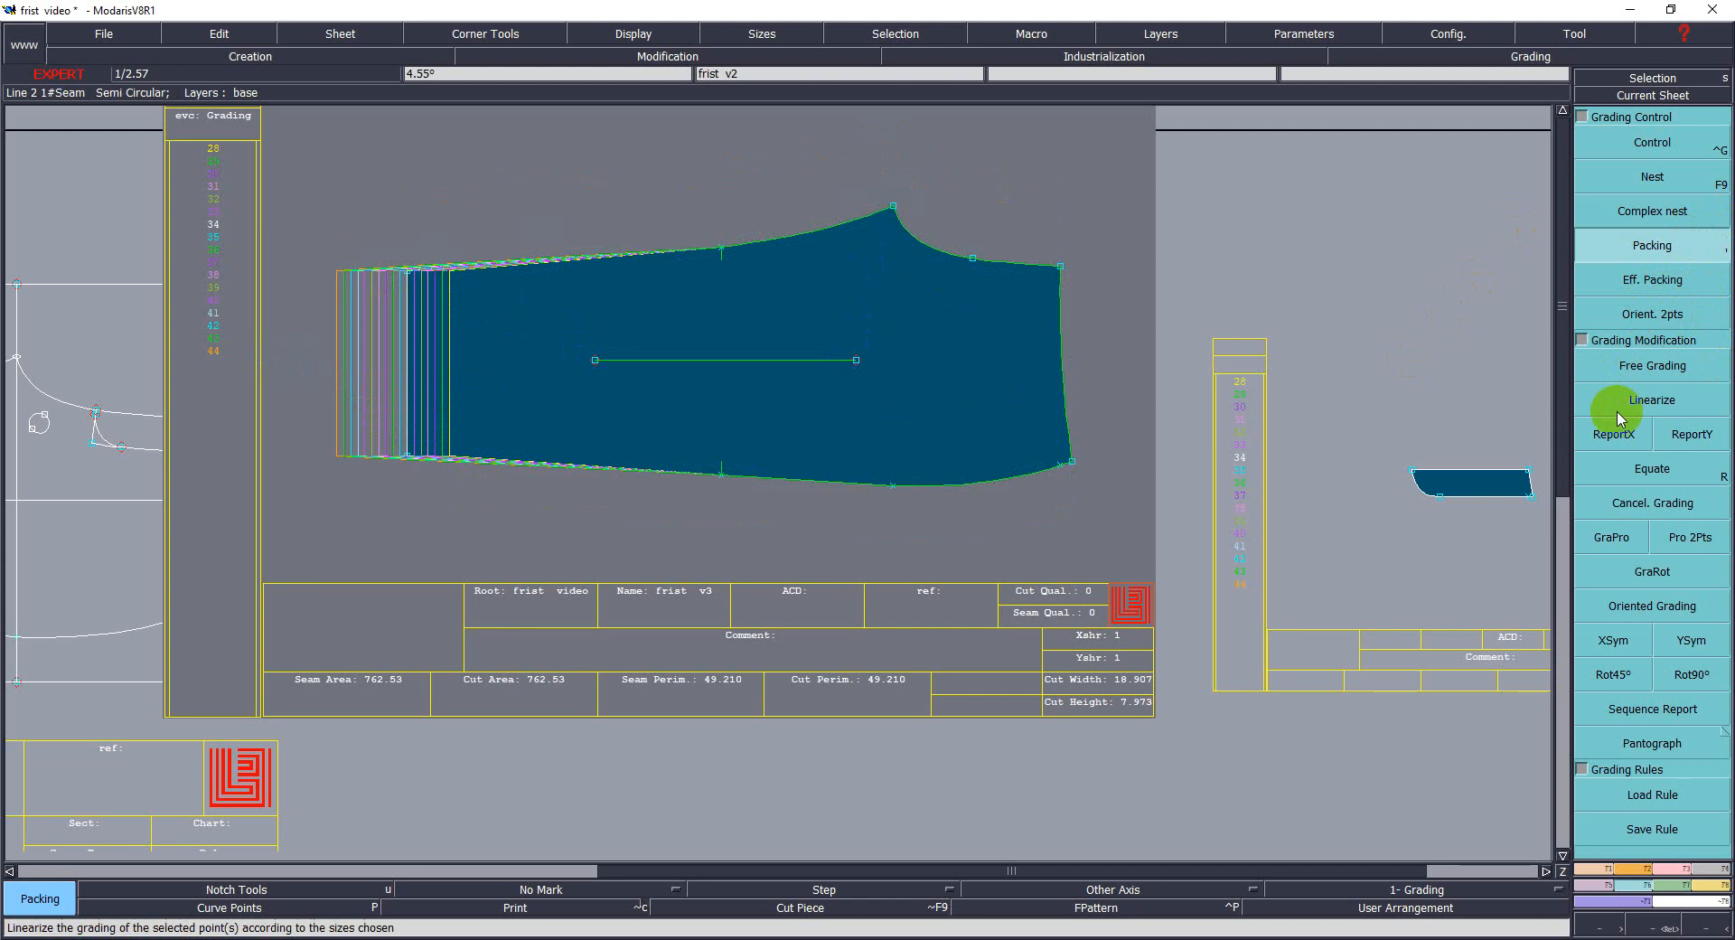
Try Free Grading on the large trouser piece's upper-left corner point and crotch point, and undo it on both.
click(1686, 366)
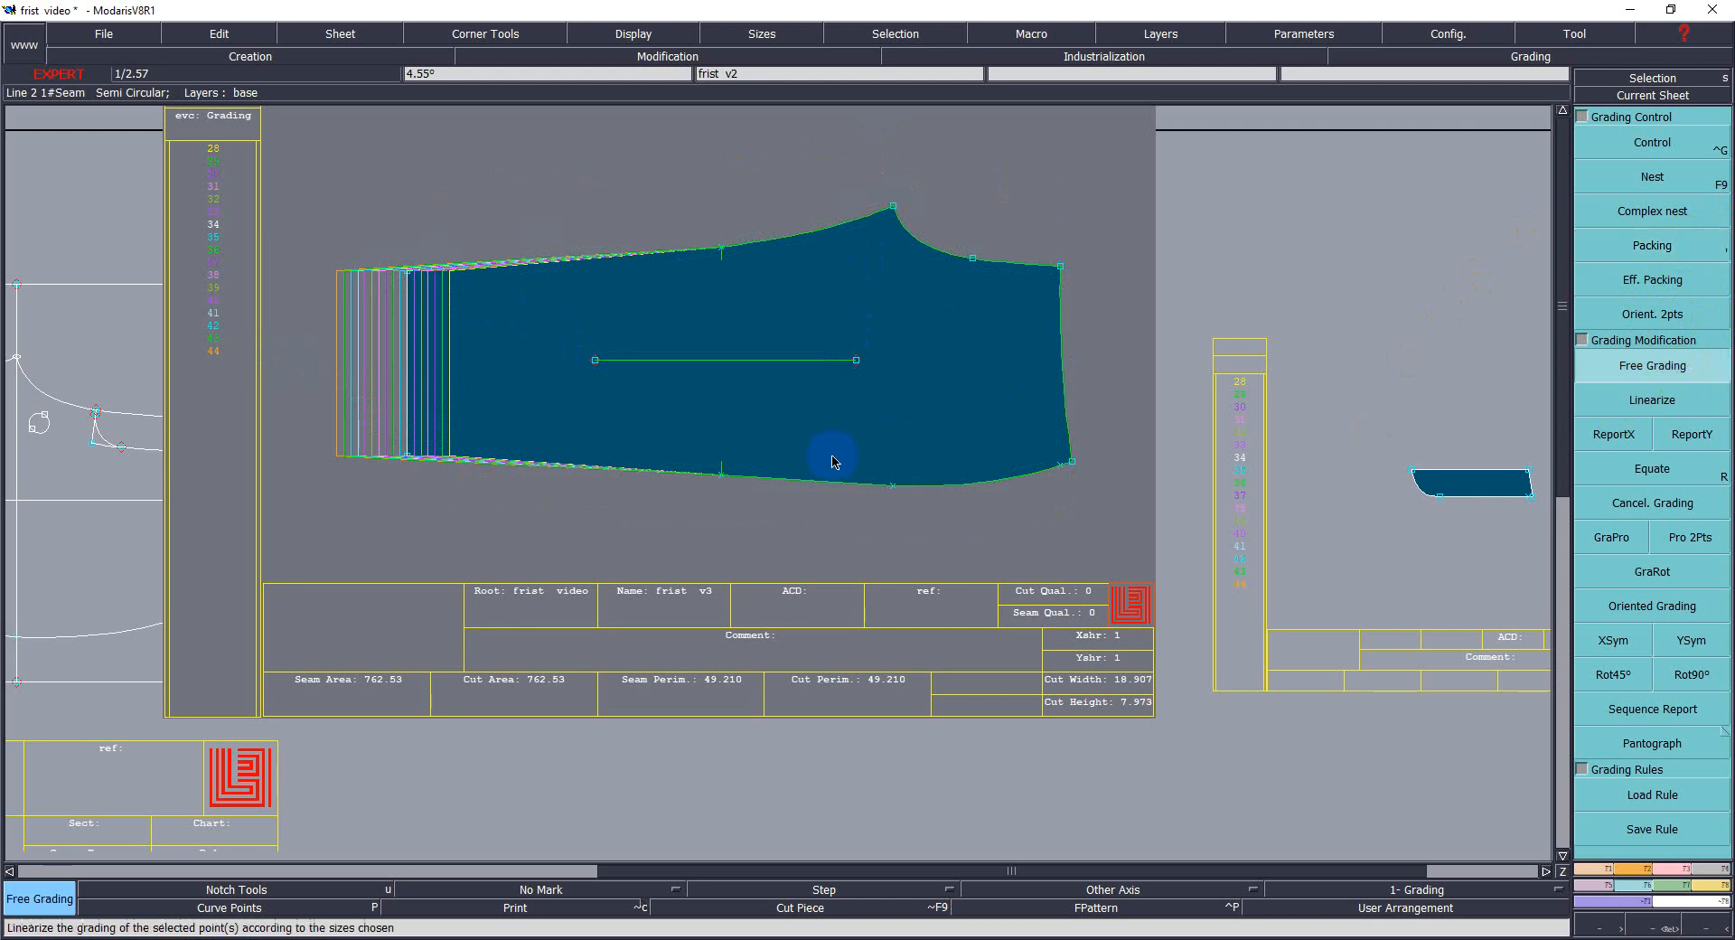
click(412, 271)
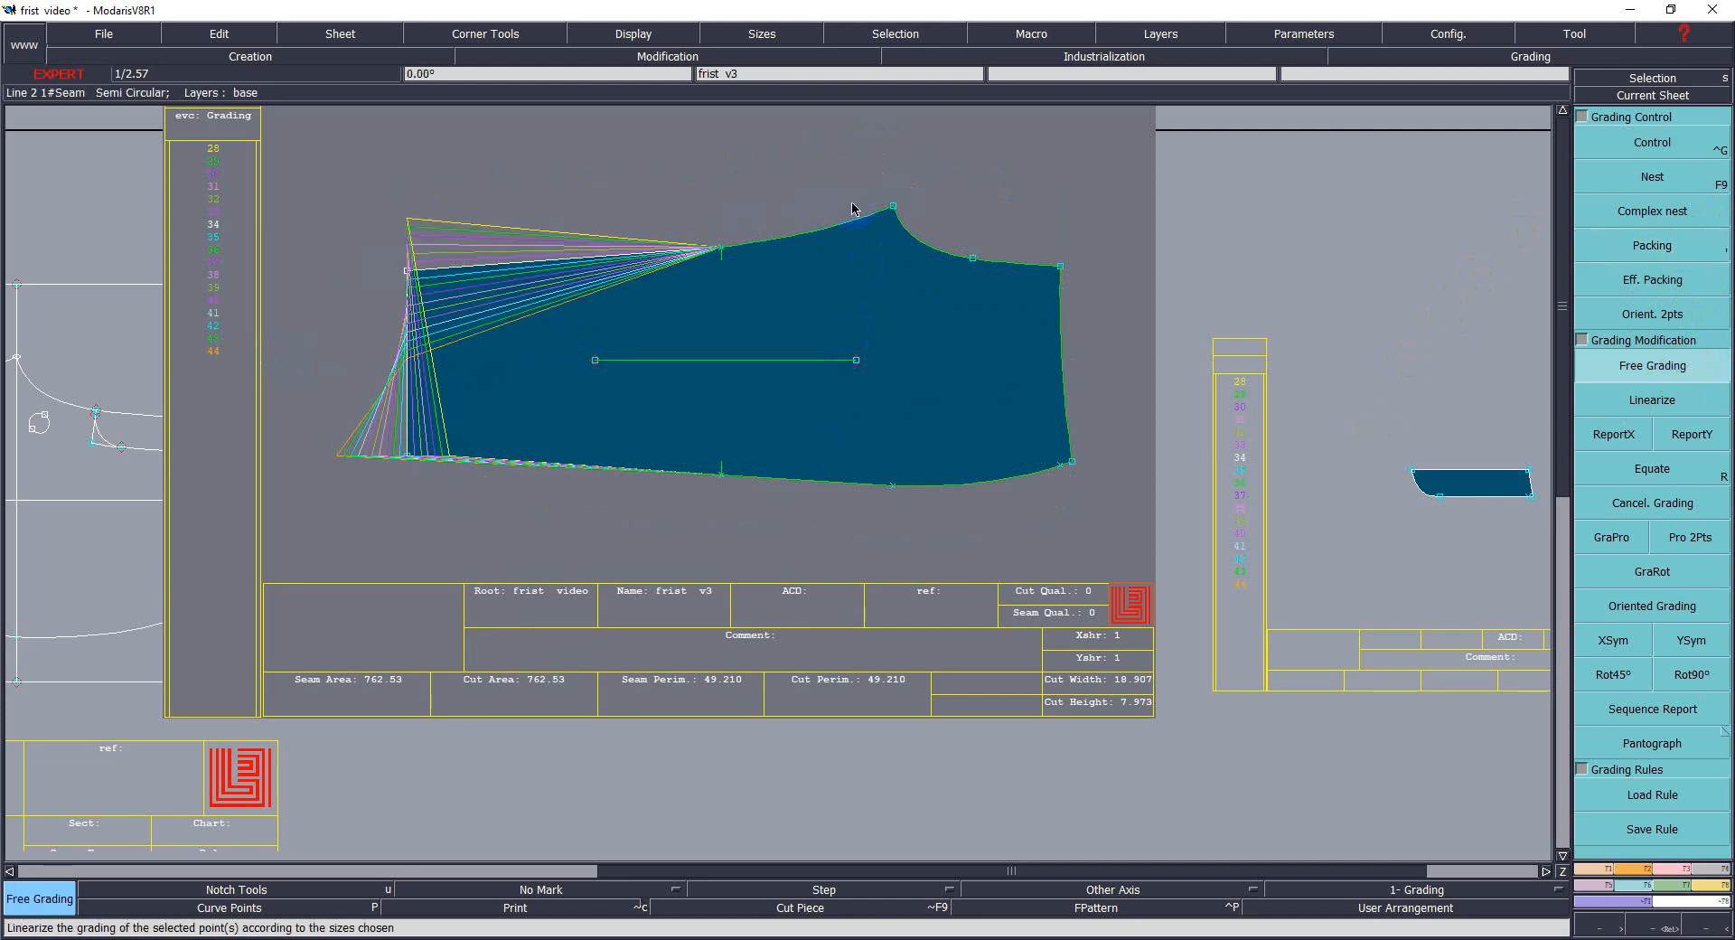
click(891, 210)
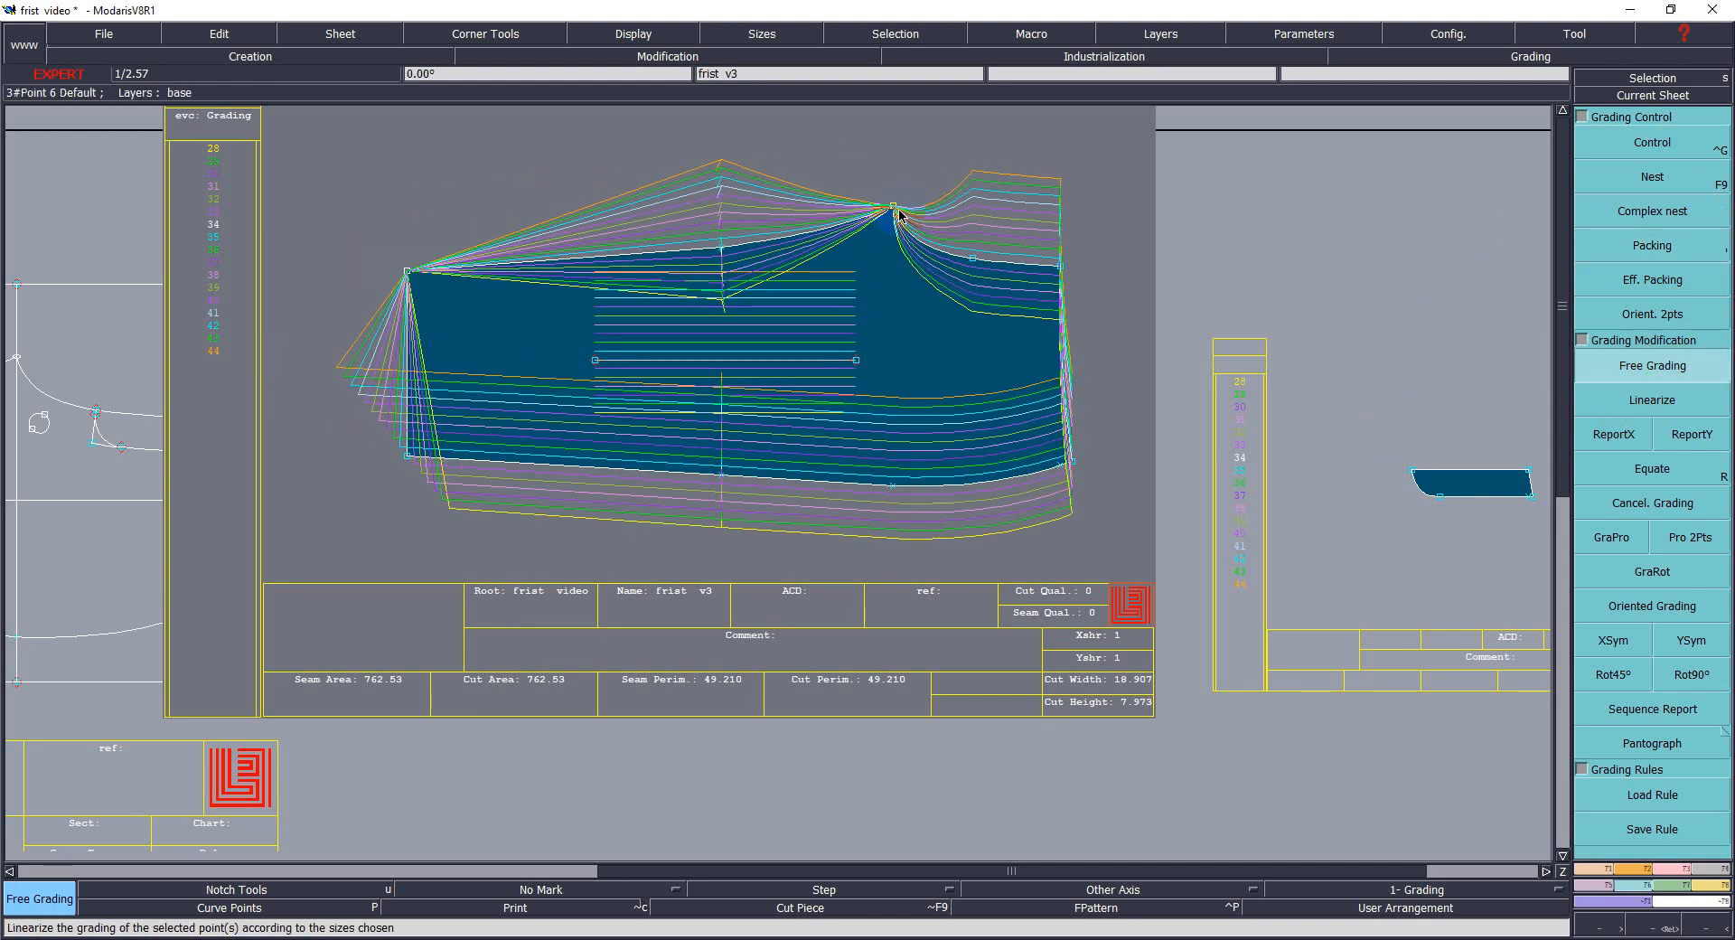
key(ctrl+z)
key(ctrl+z)
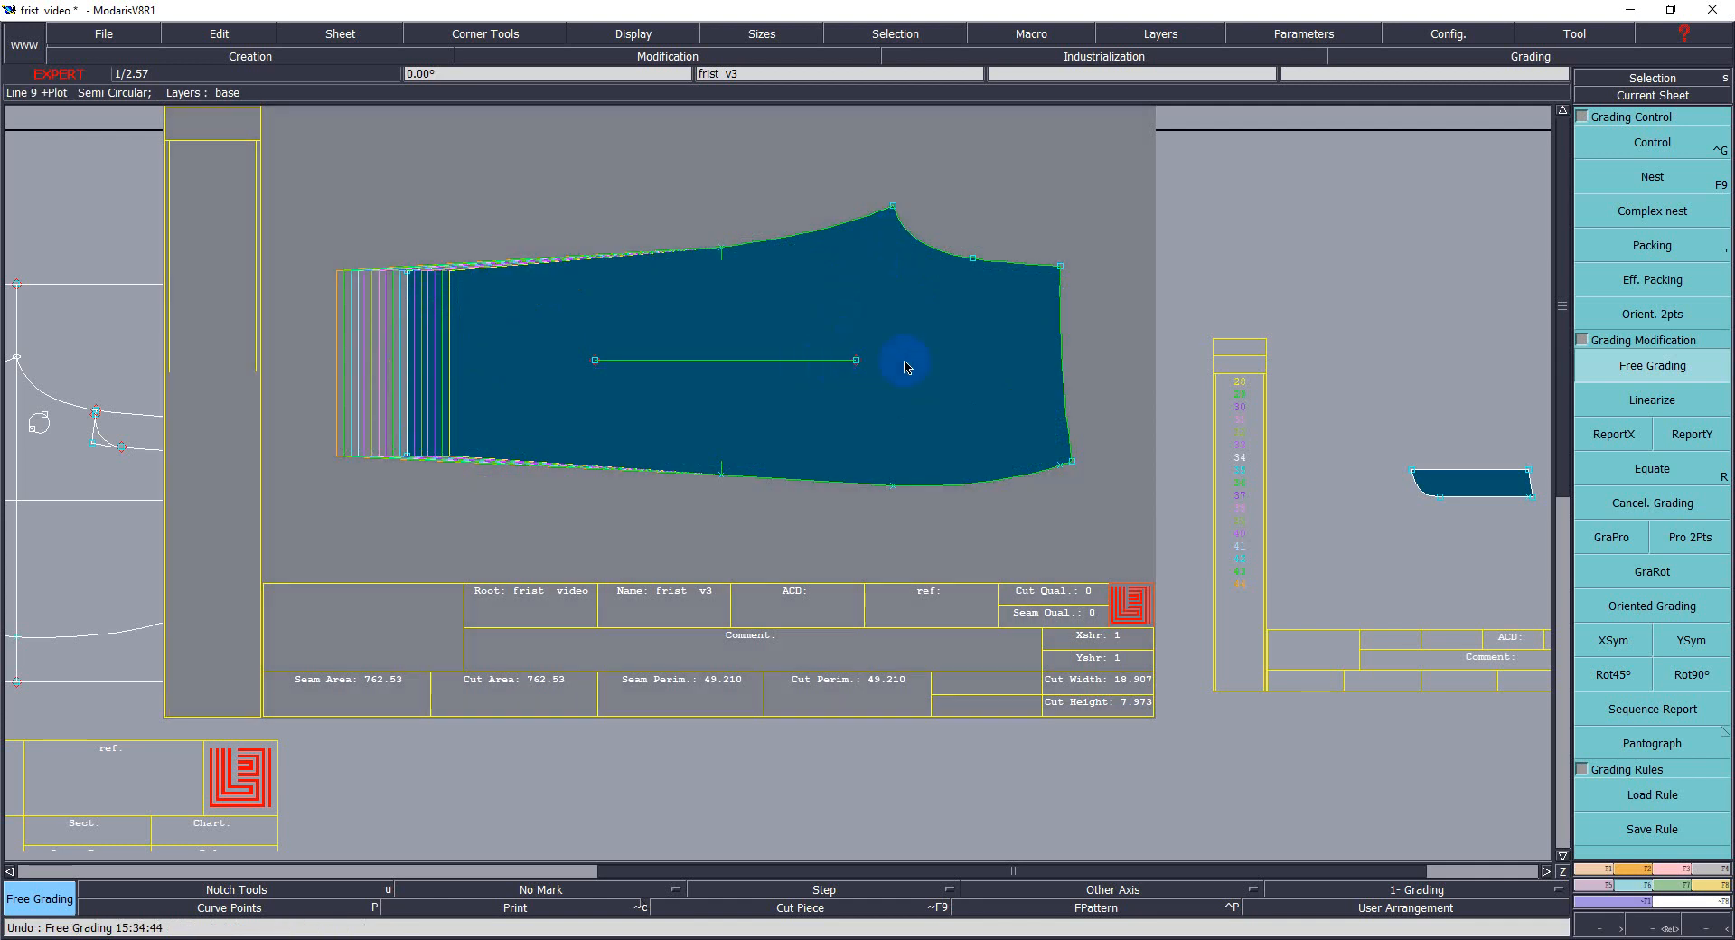
Return the large trouser piece's nest to its unpacked display and apply Free Grading to the crotch point.
click(1604, 249)
click(952, 381)
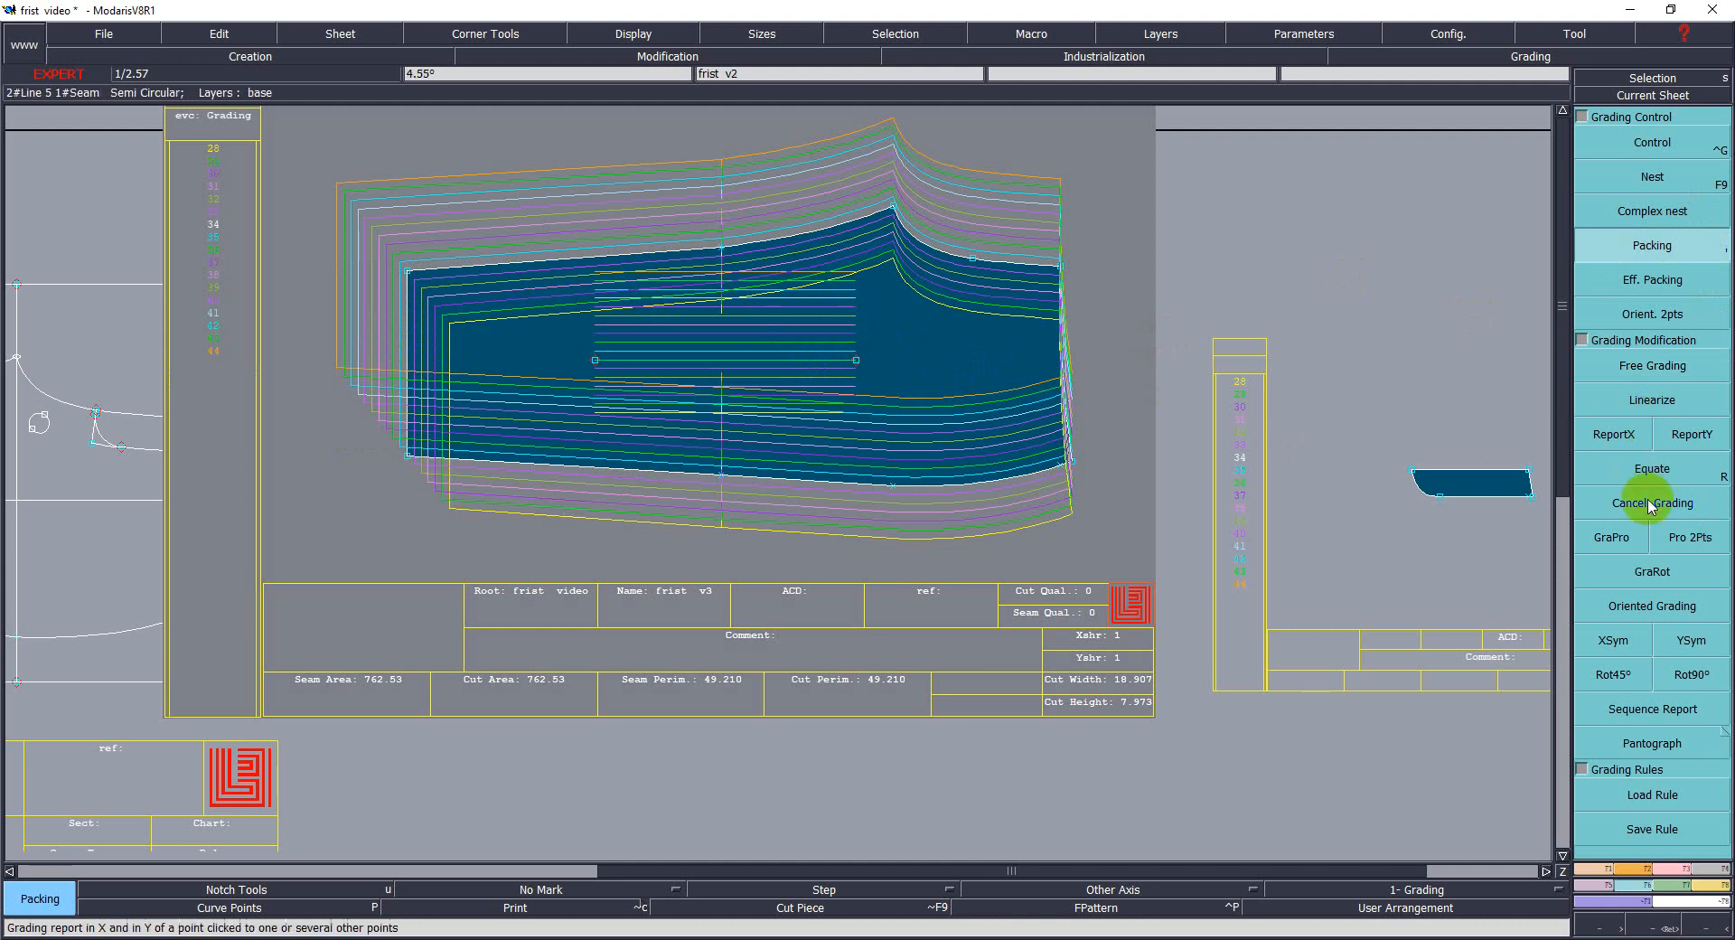
click(1653, 282)
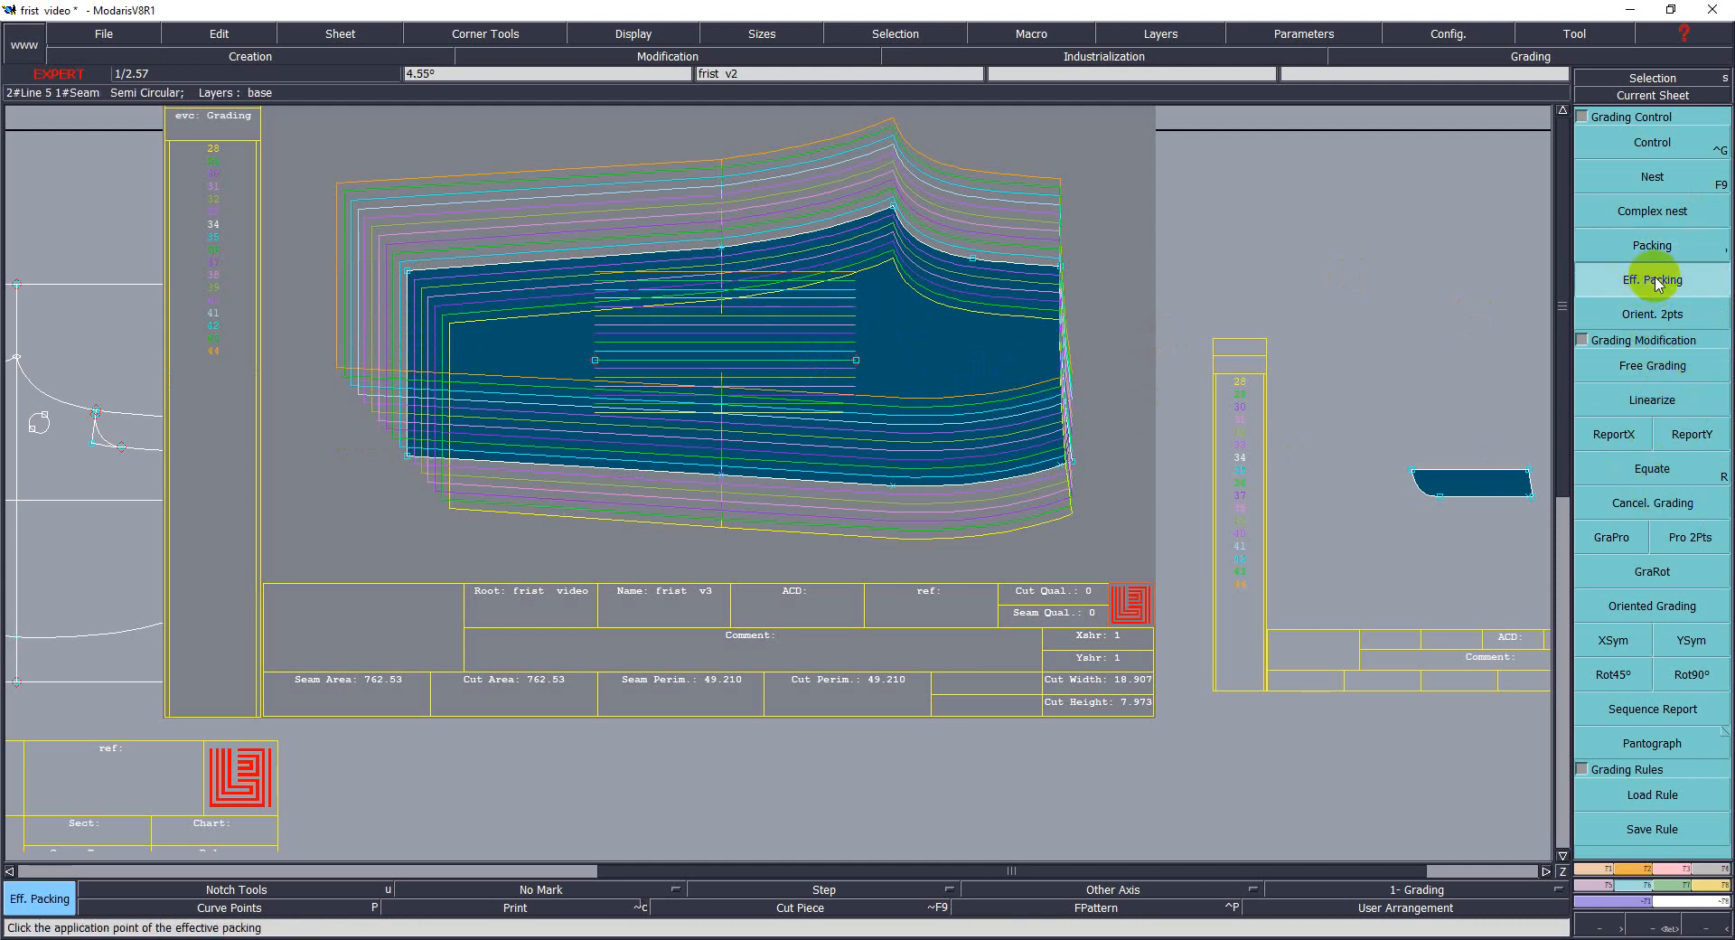
click(1671, 316)
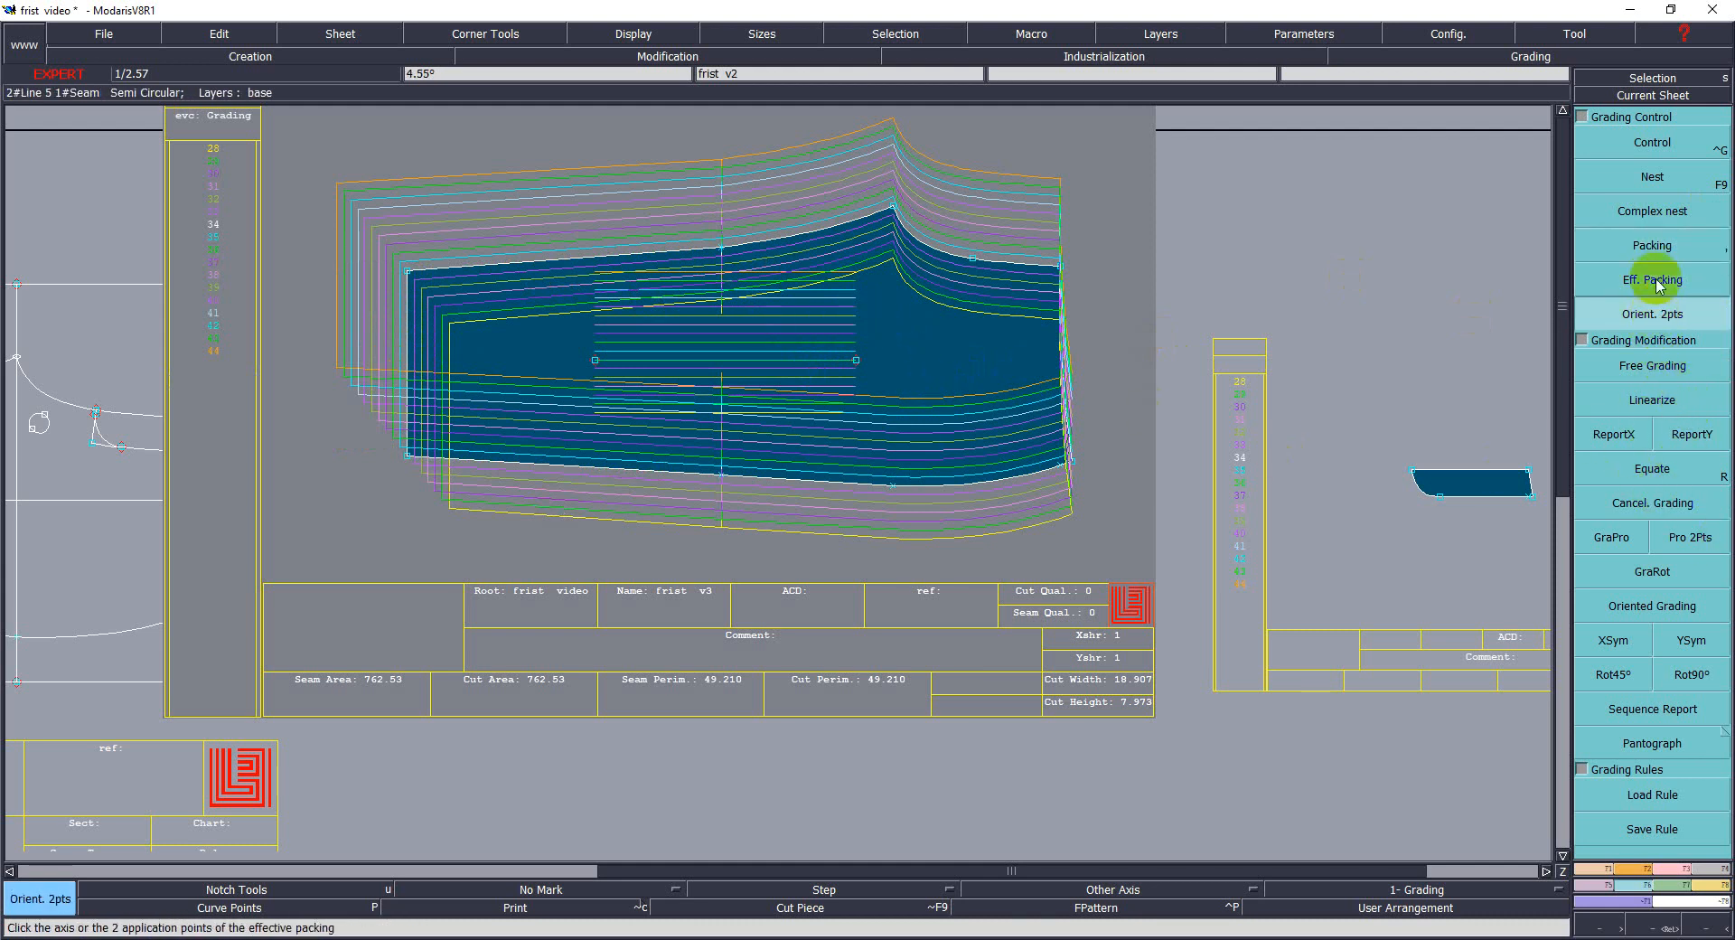
click(1654, 366)
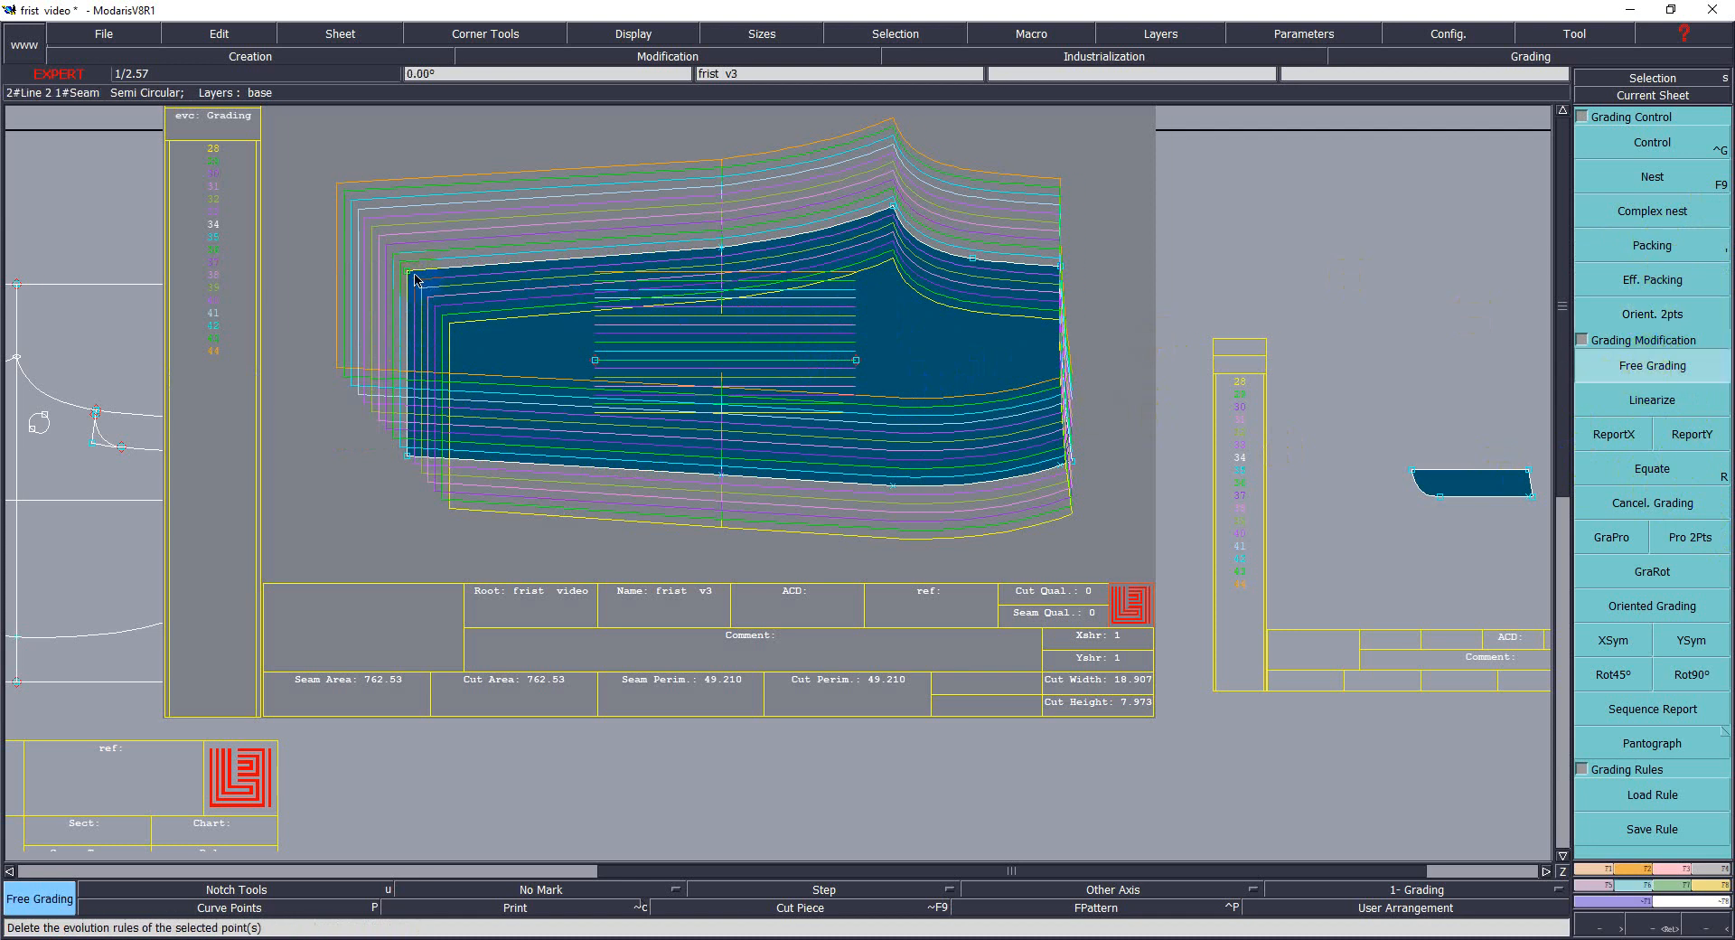
click(893, 207)
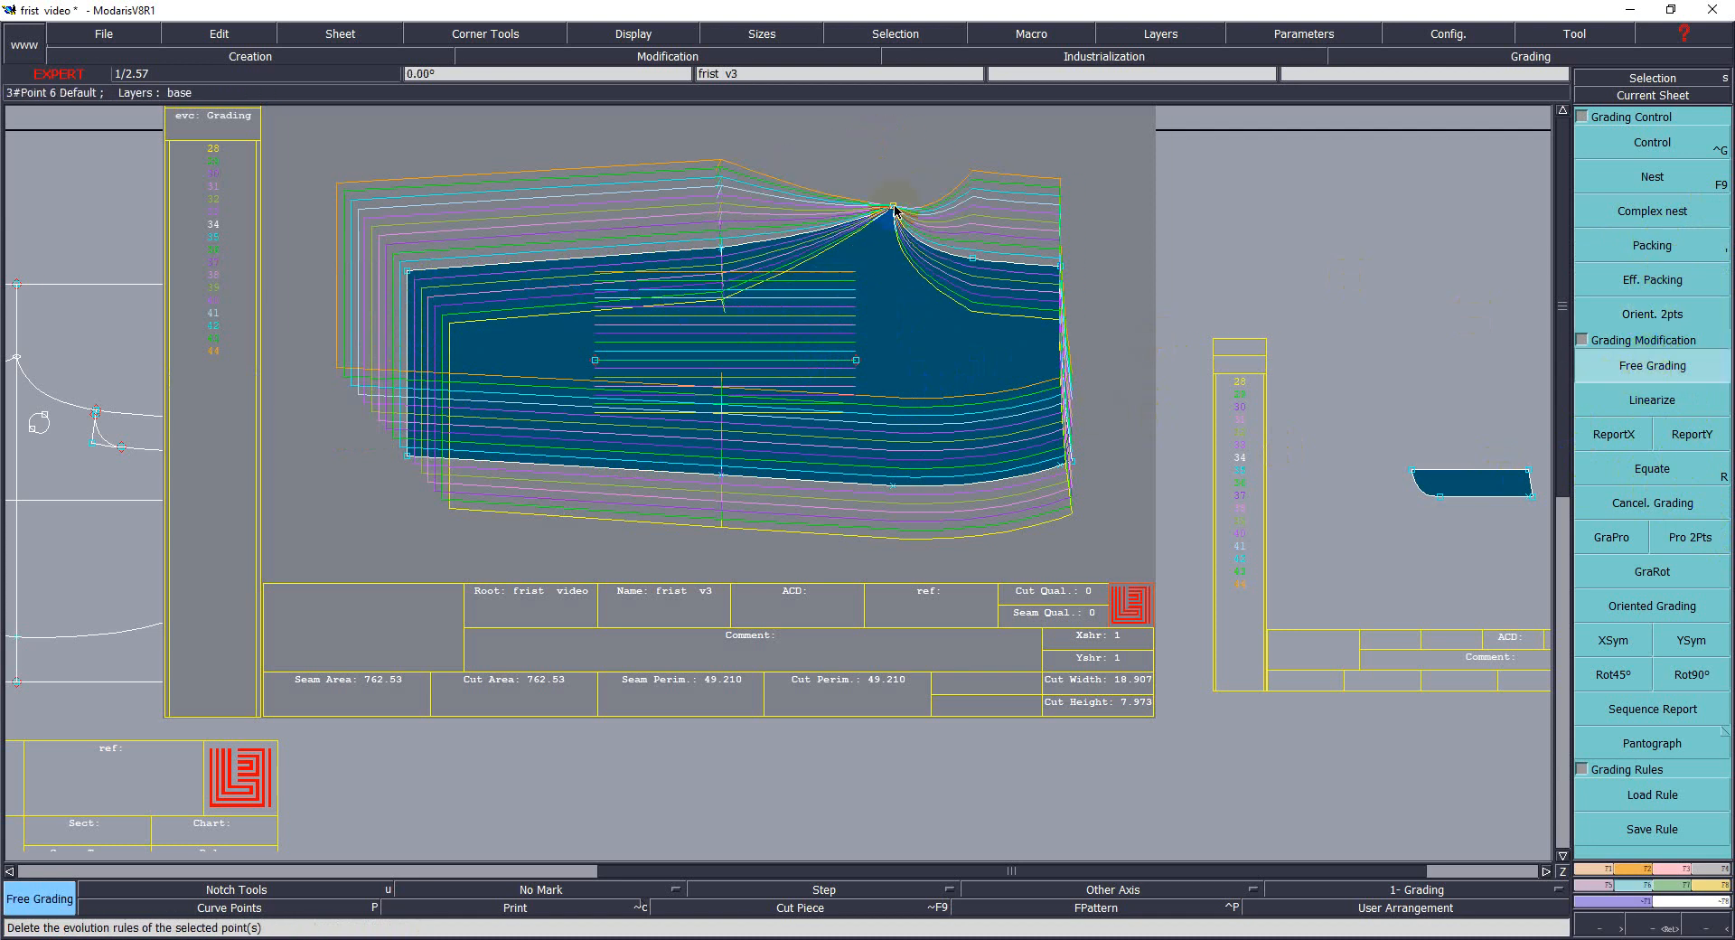
Undo Free Grading on the crotch point and apply it to the knee notch point on the large trouser piece's upper edge.
key(ctrl+z)
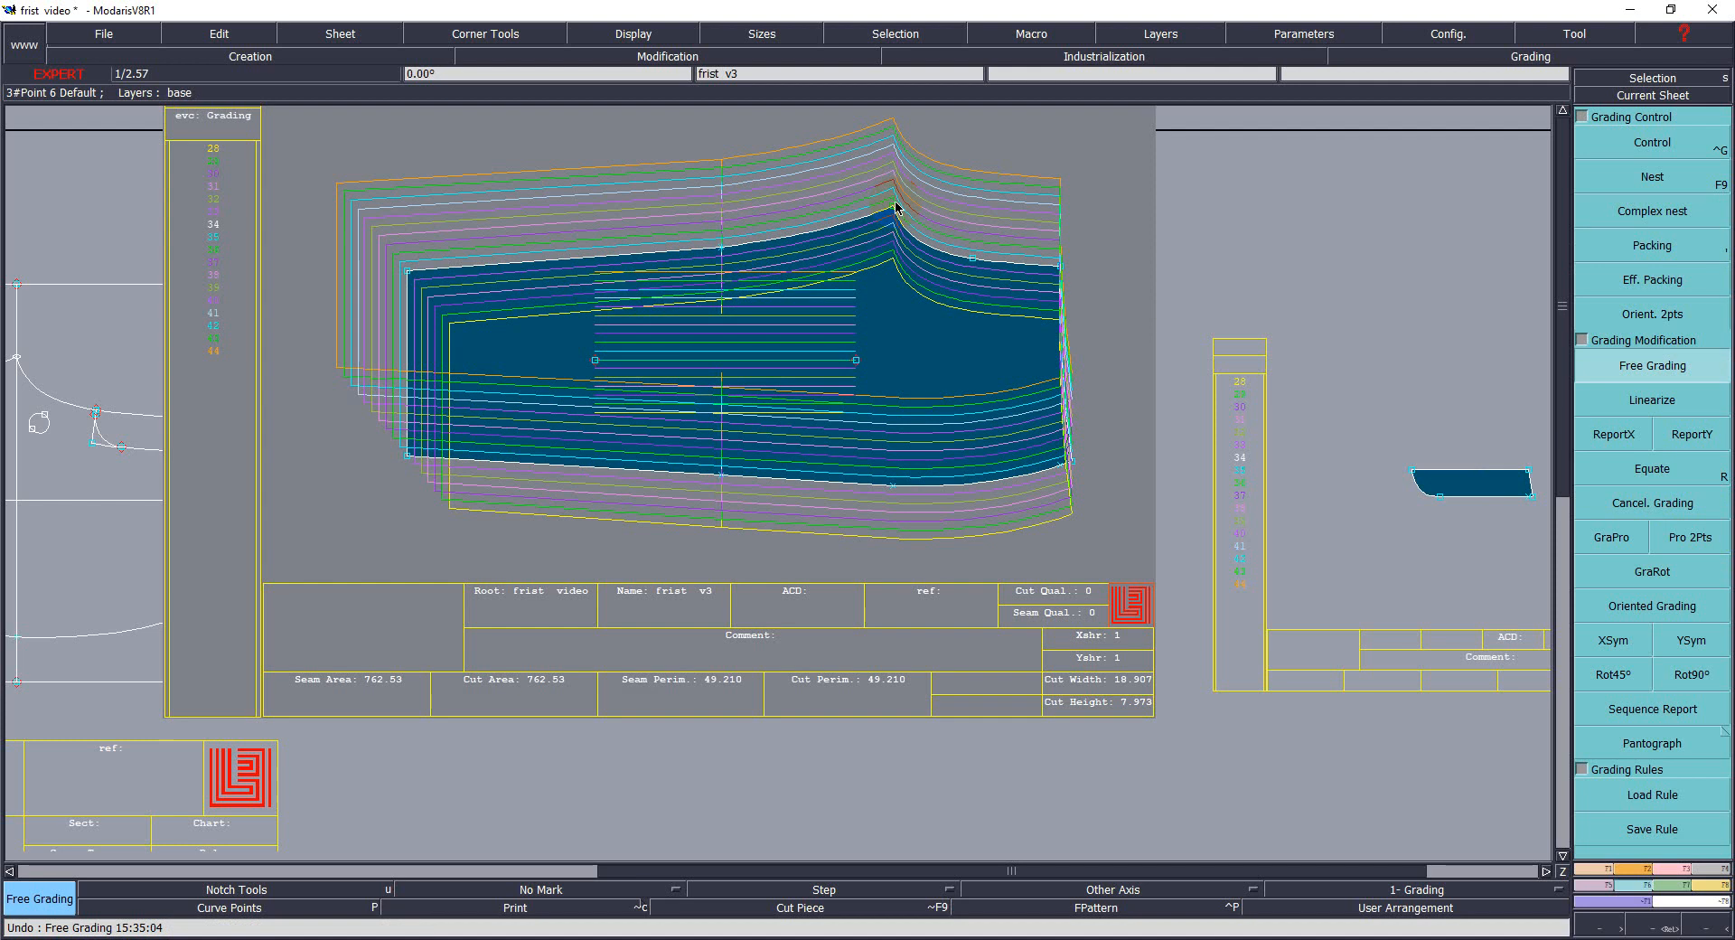
click(894, 208)
click(808, 240)
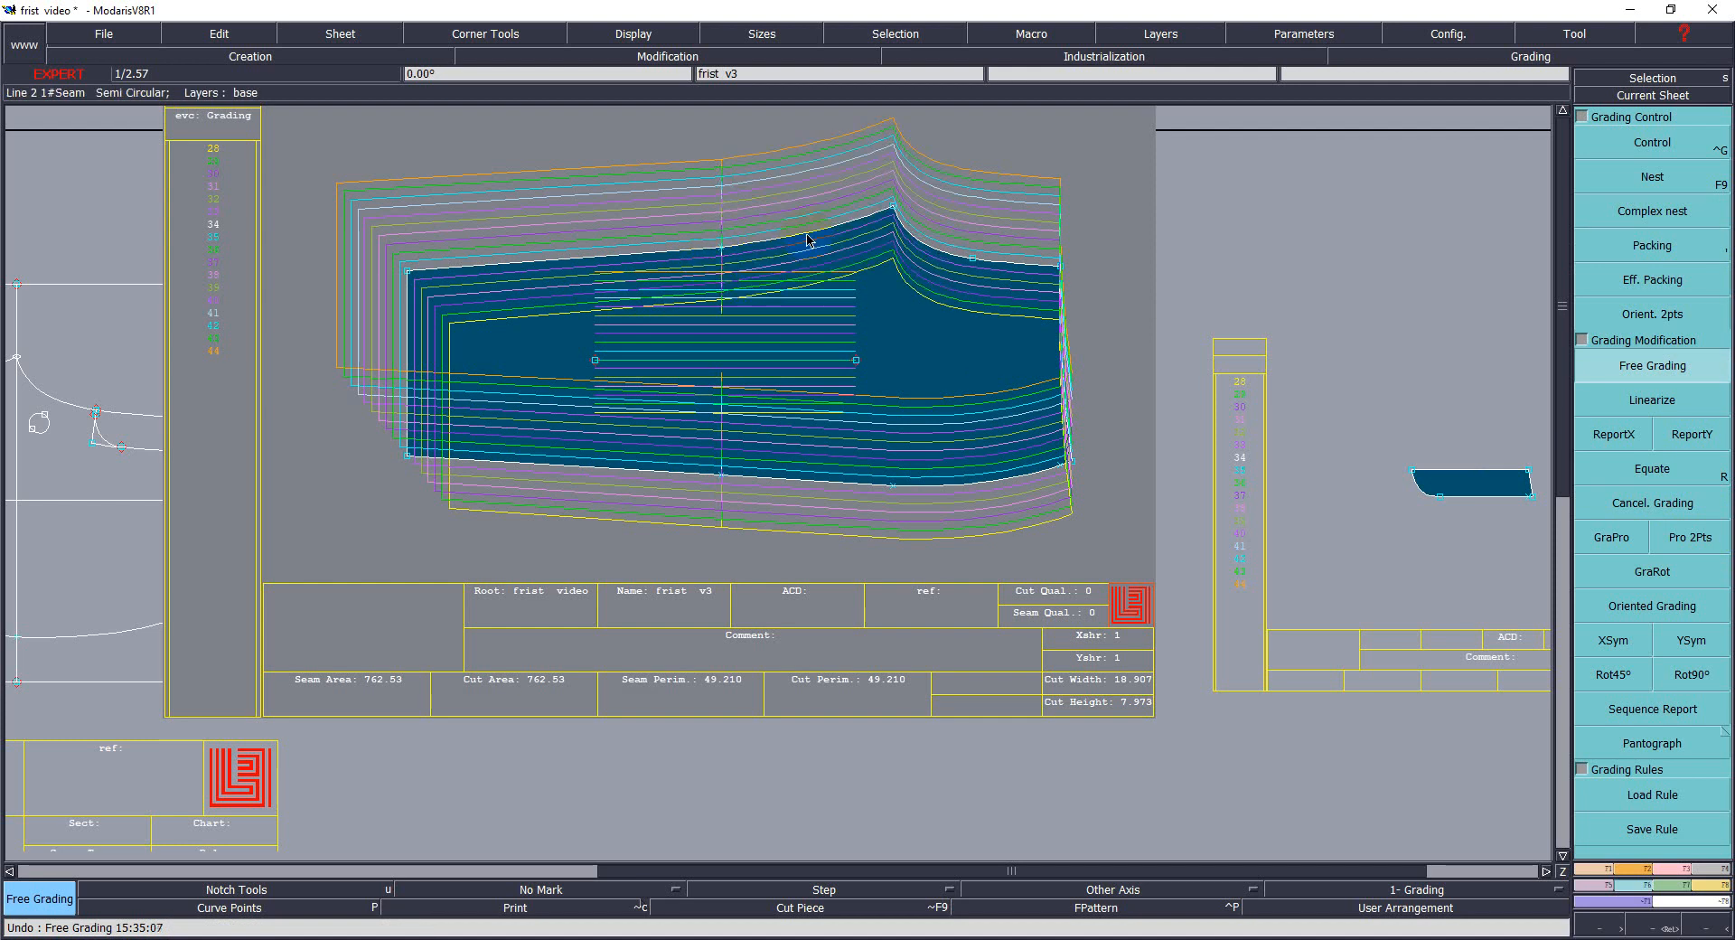
click(720, 246)
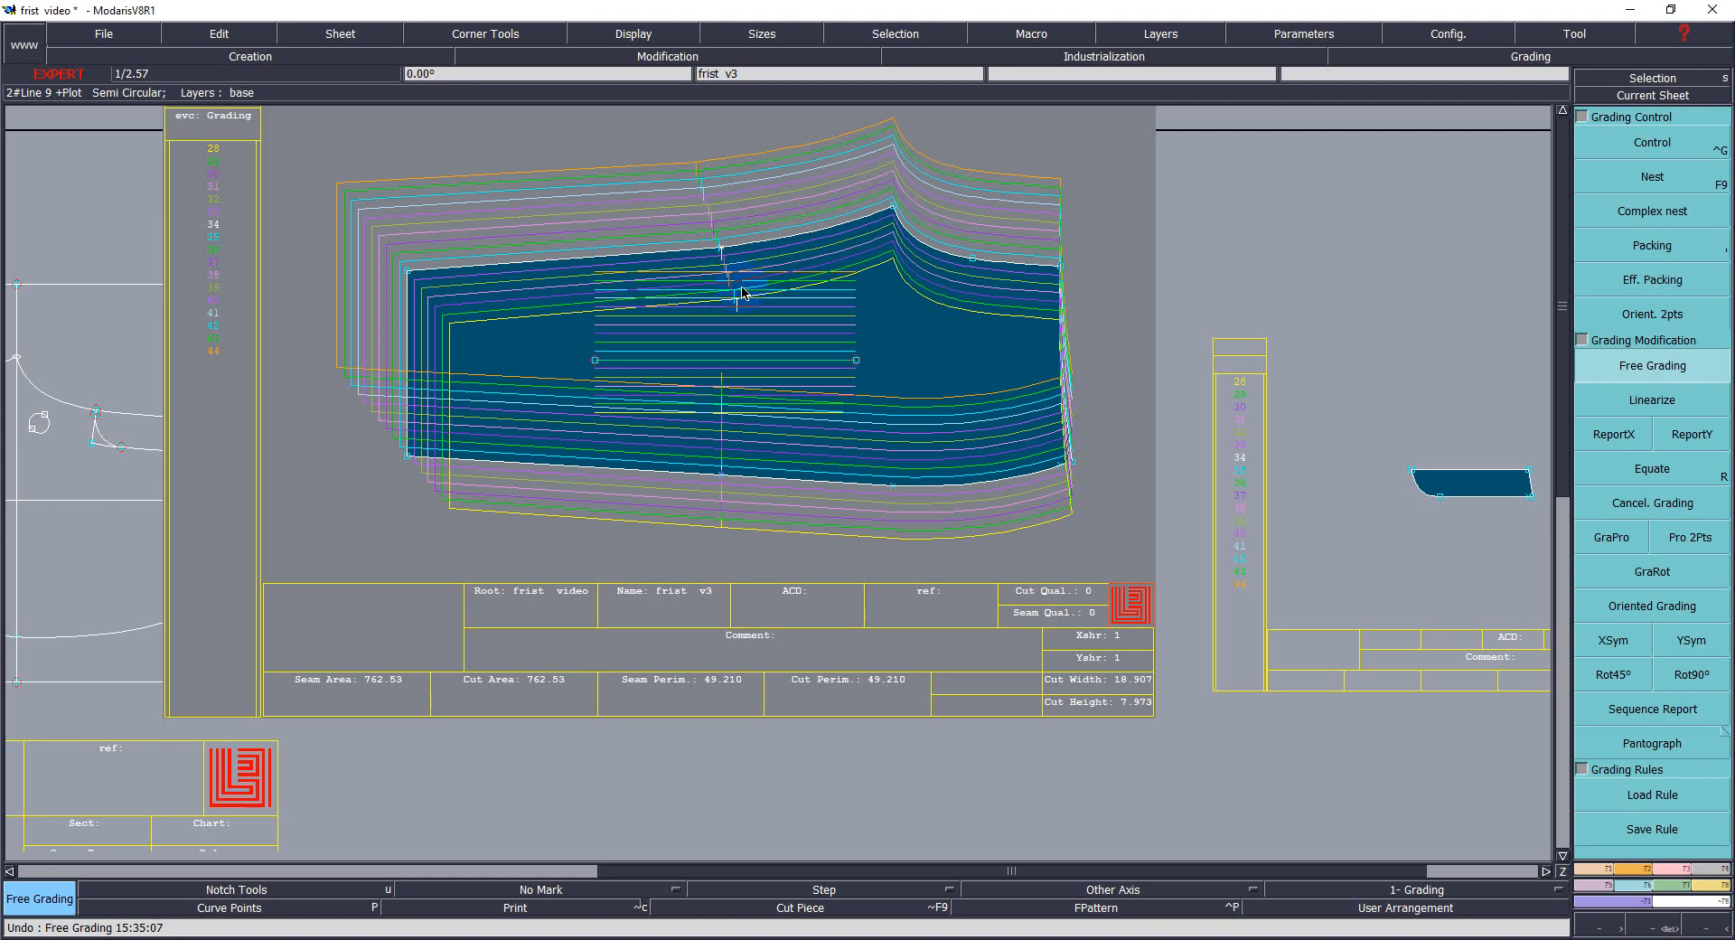
click(1615, 437)
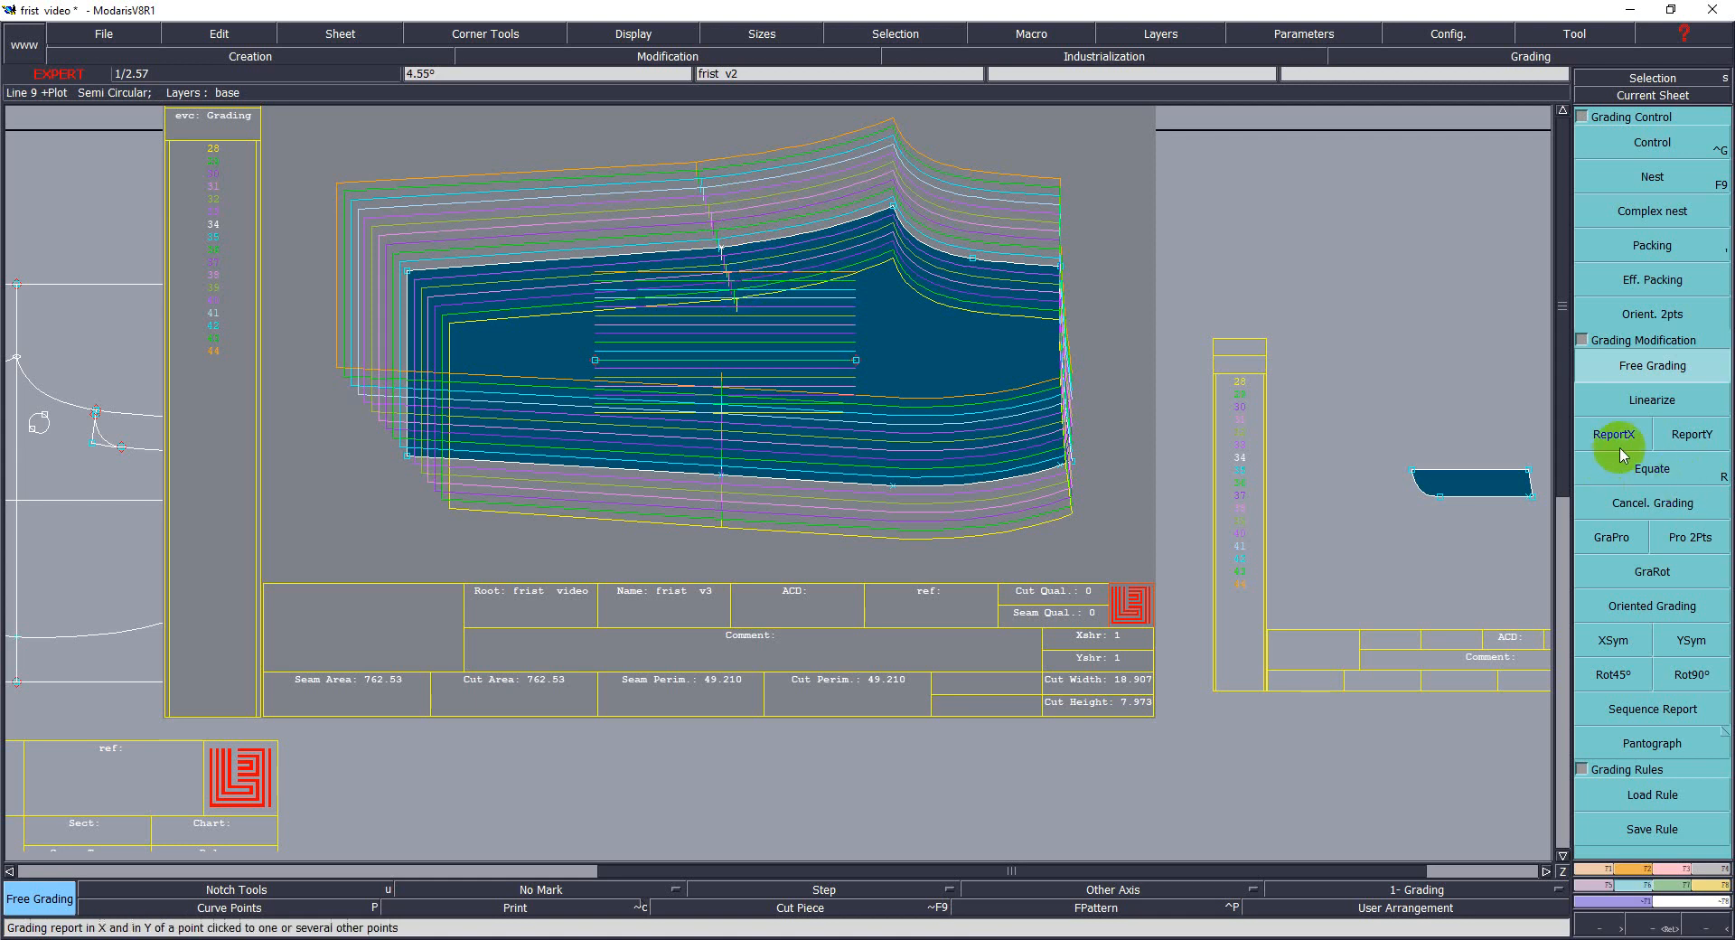
click(1694, 436)
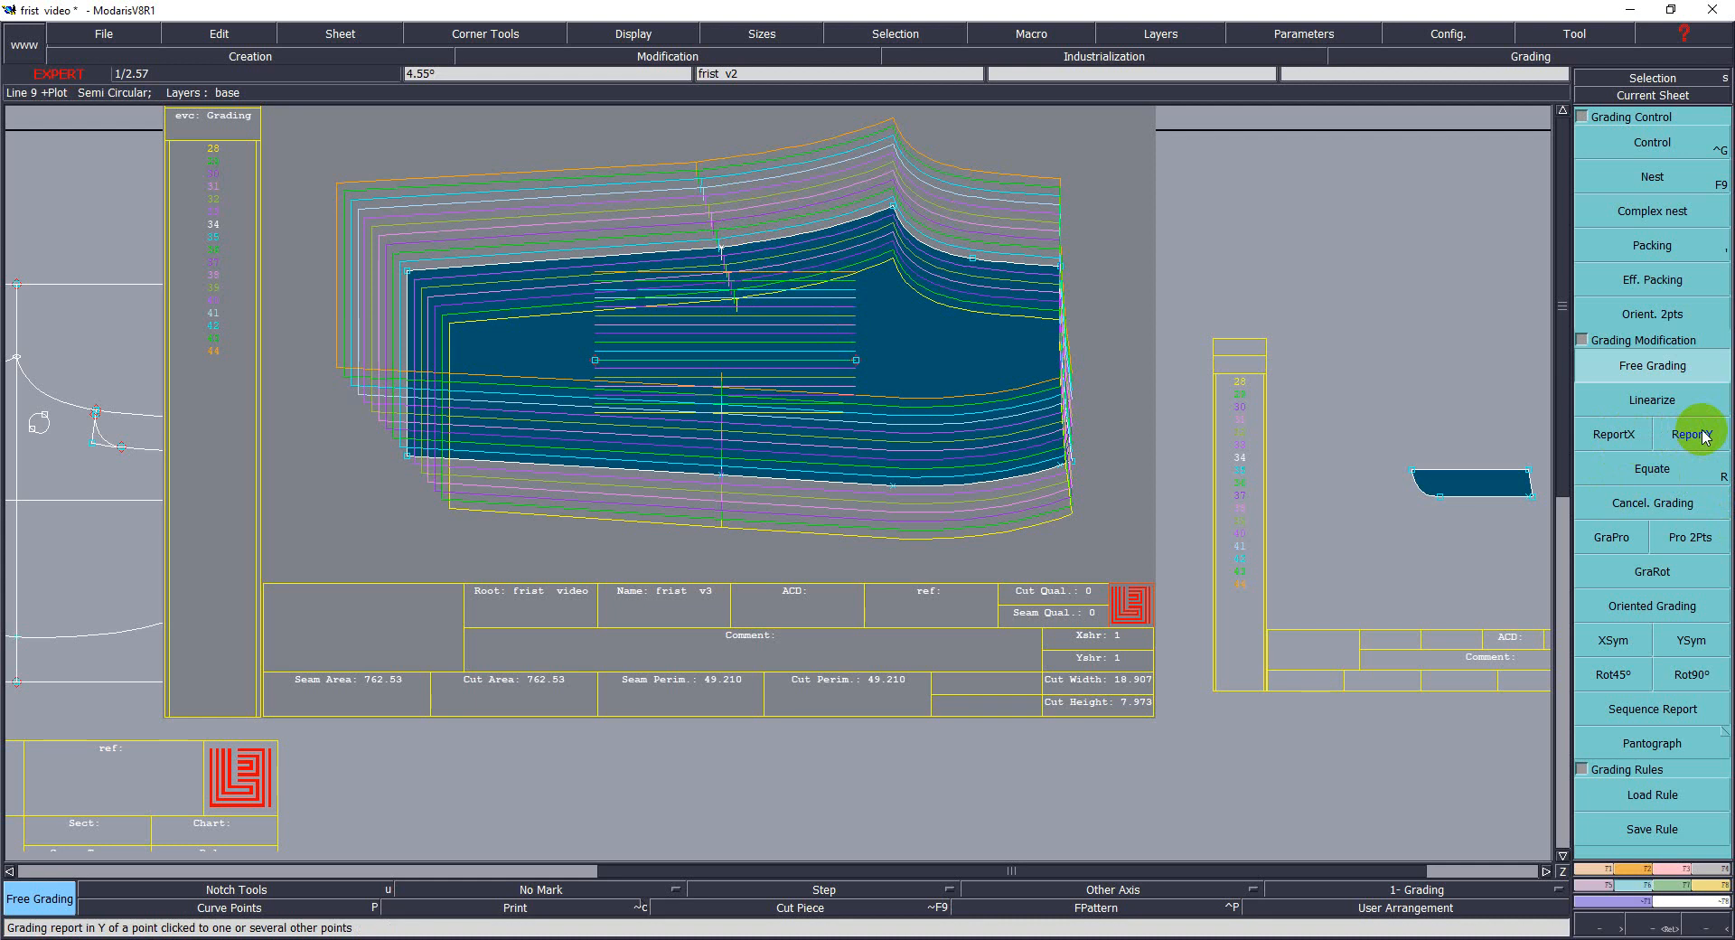
click(1589, 441)
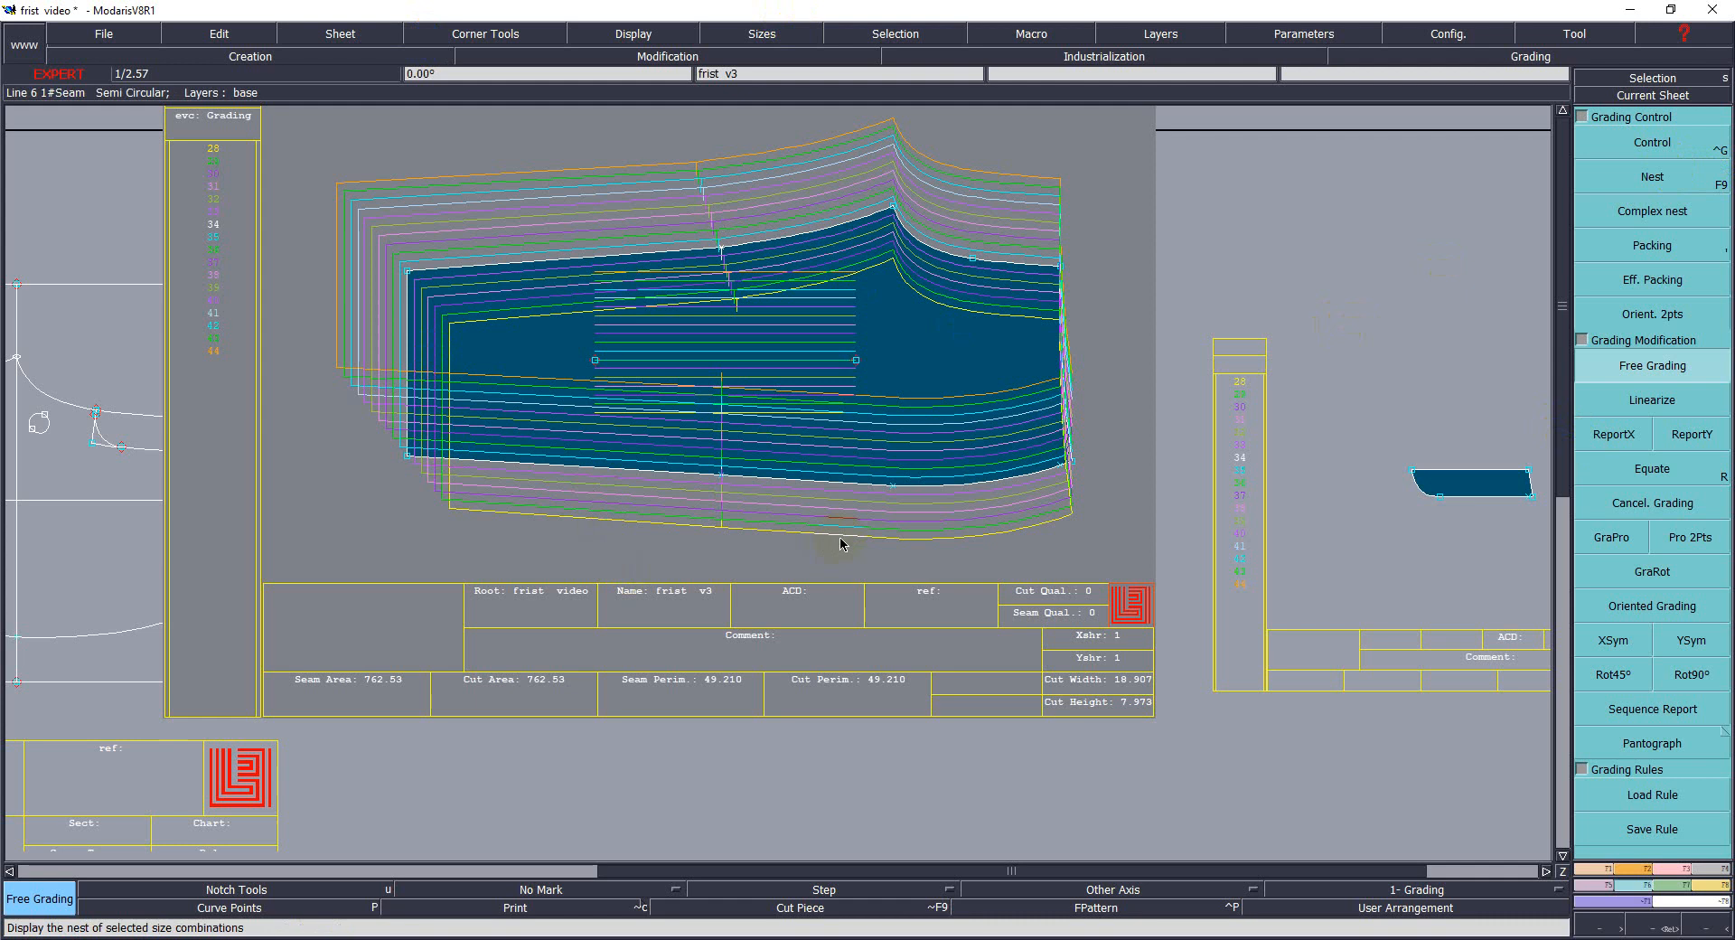
Recentre the large trouser piece's sheet, hide its graded nest and display it again for all sizes.
key(Home)
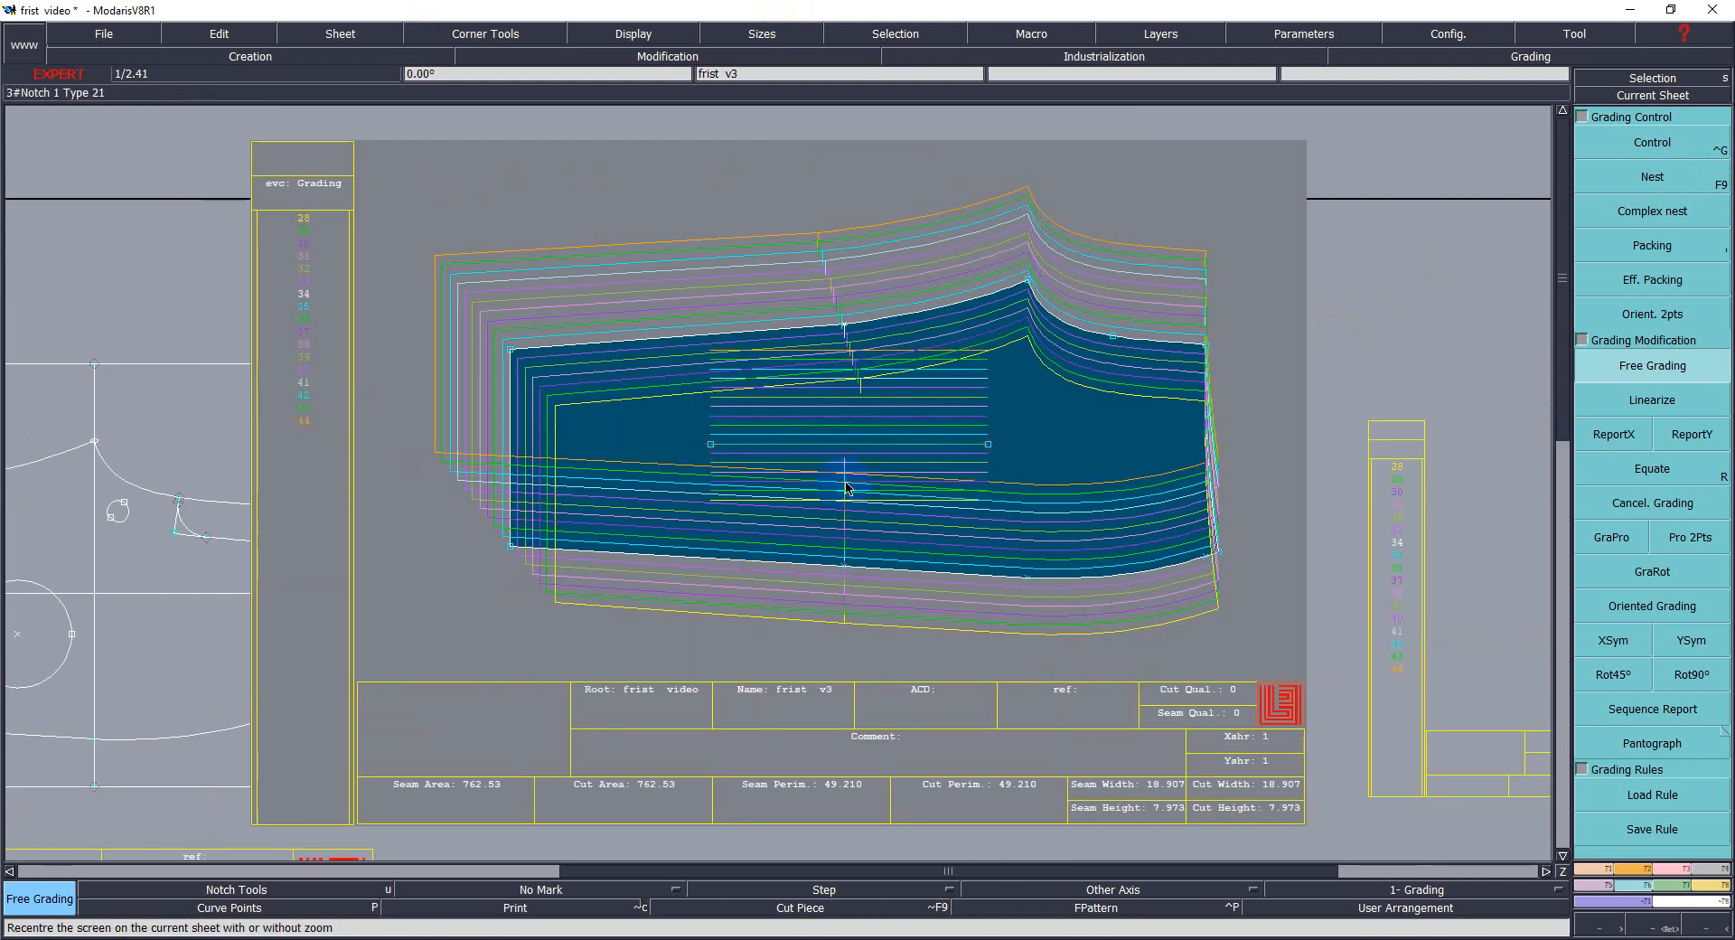
key(F9)
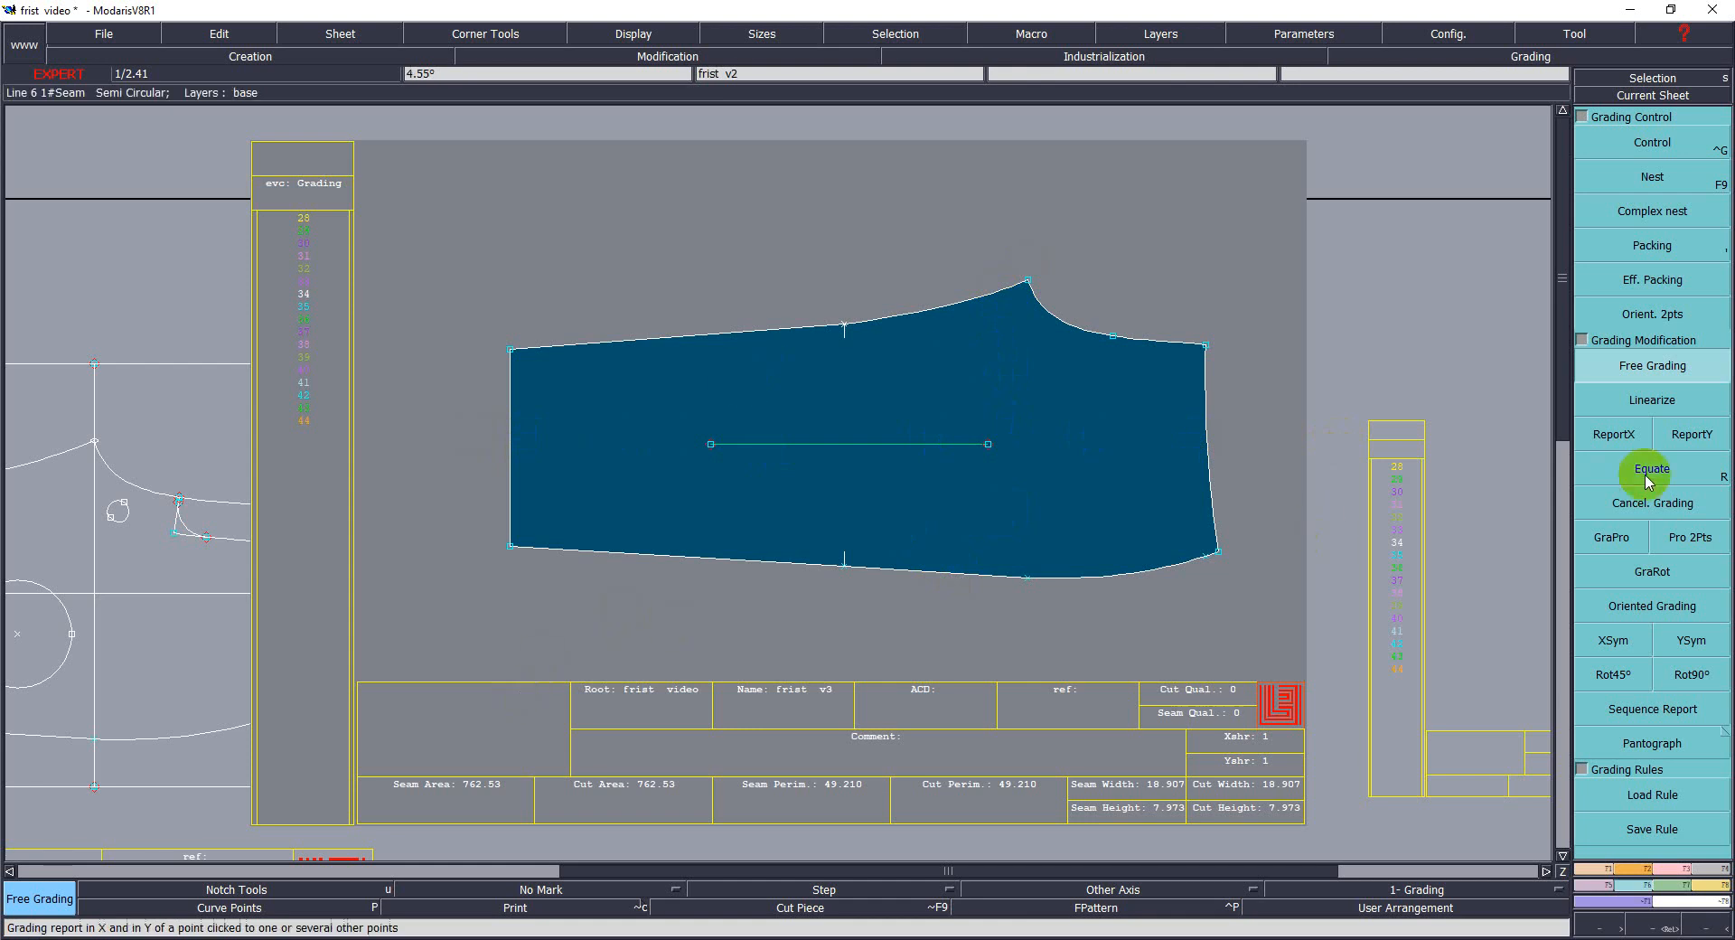
click(1638, 446)
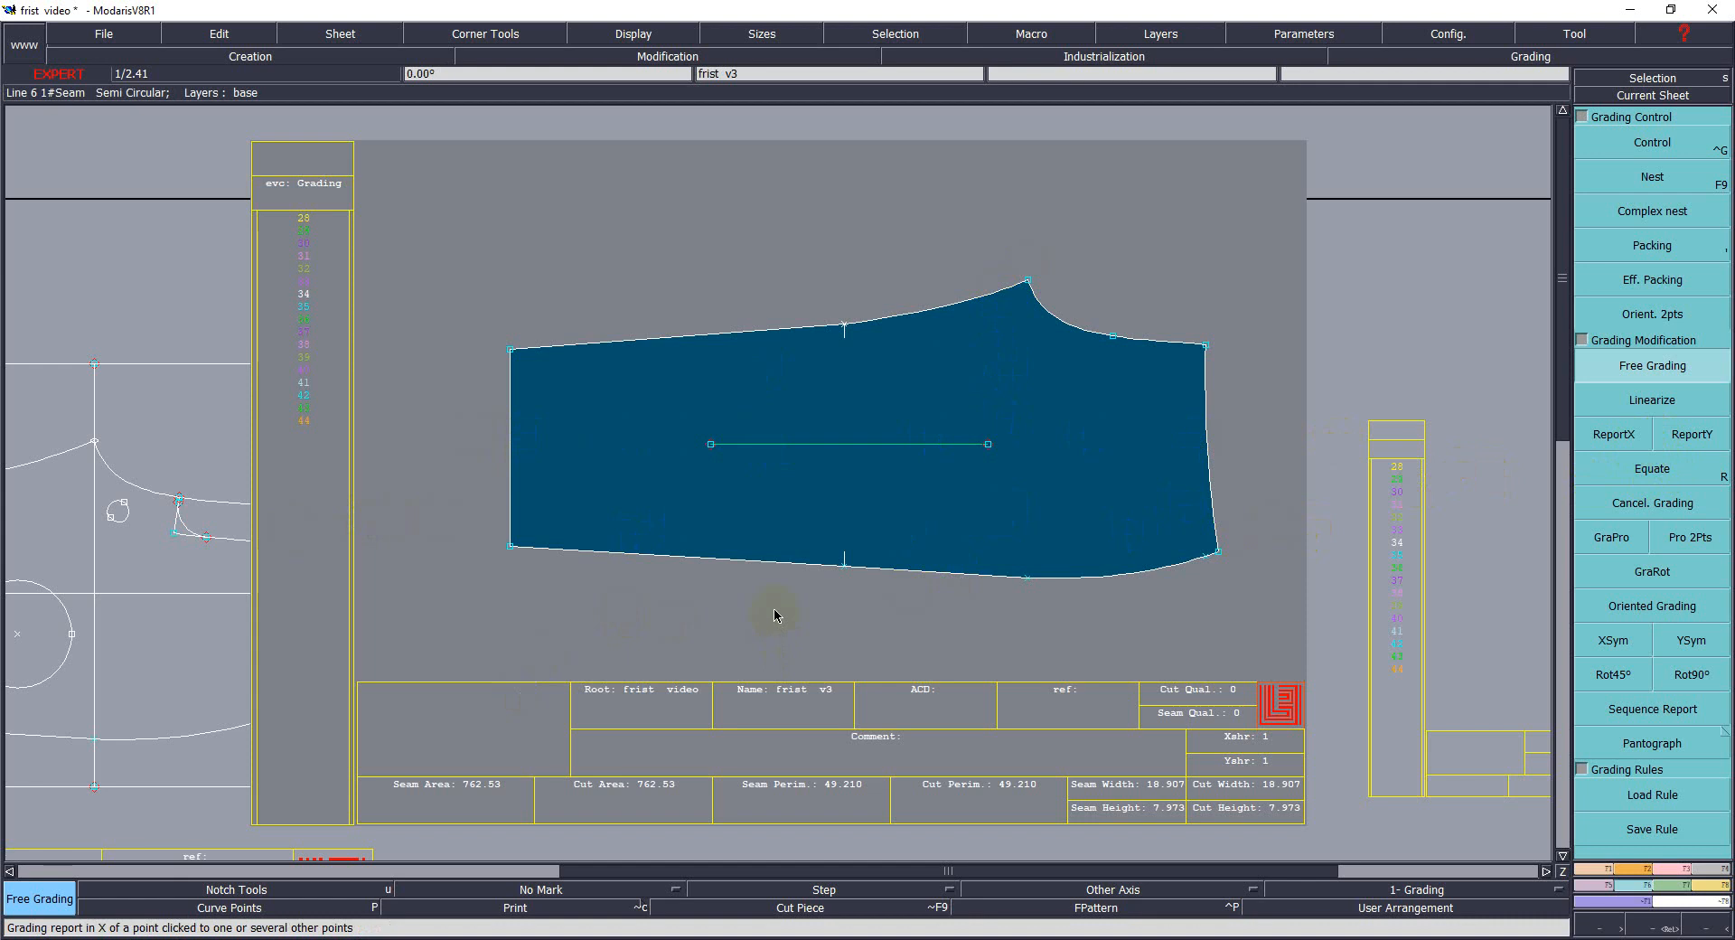
key(F10)
key(F11)
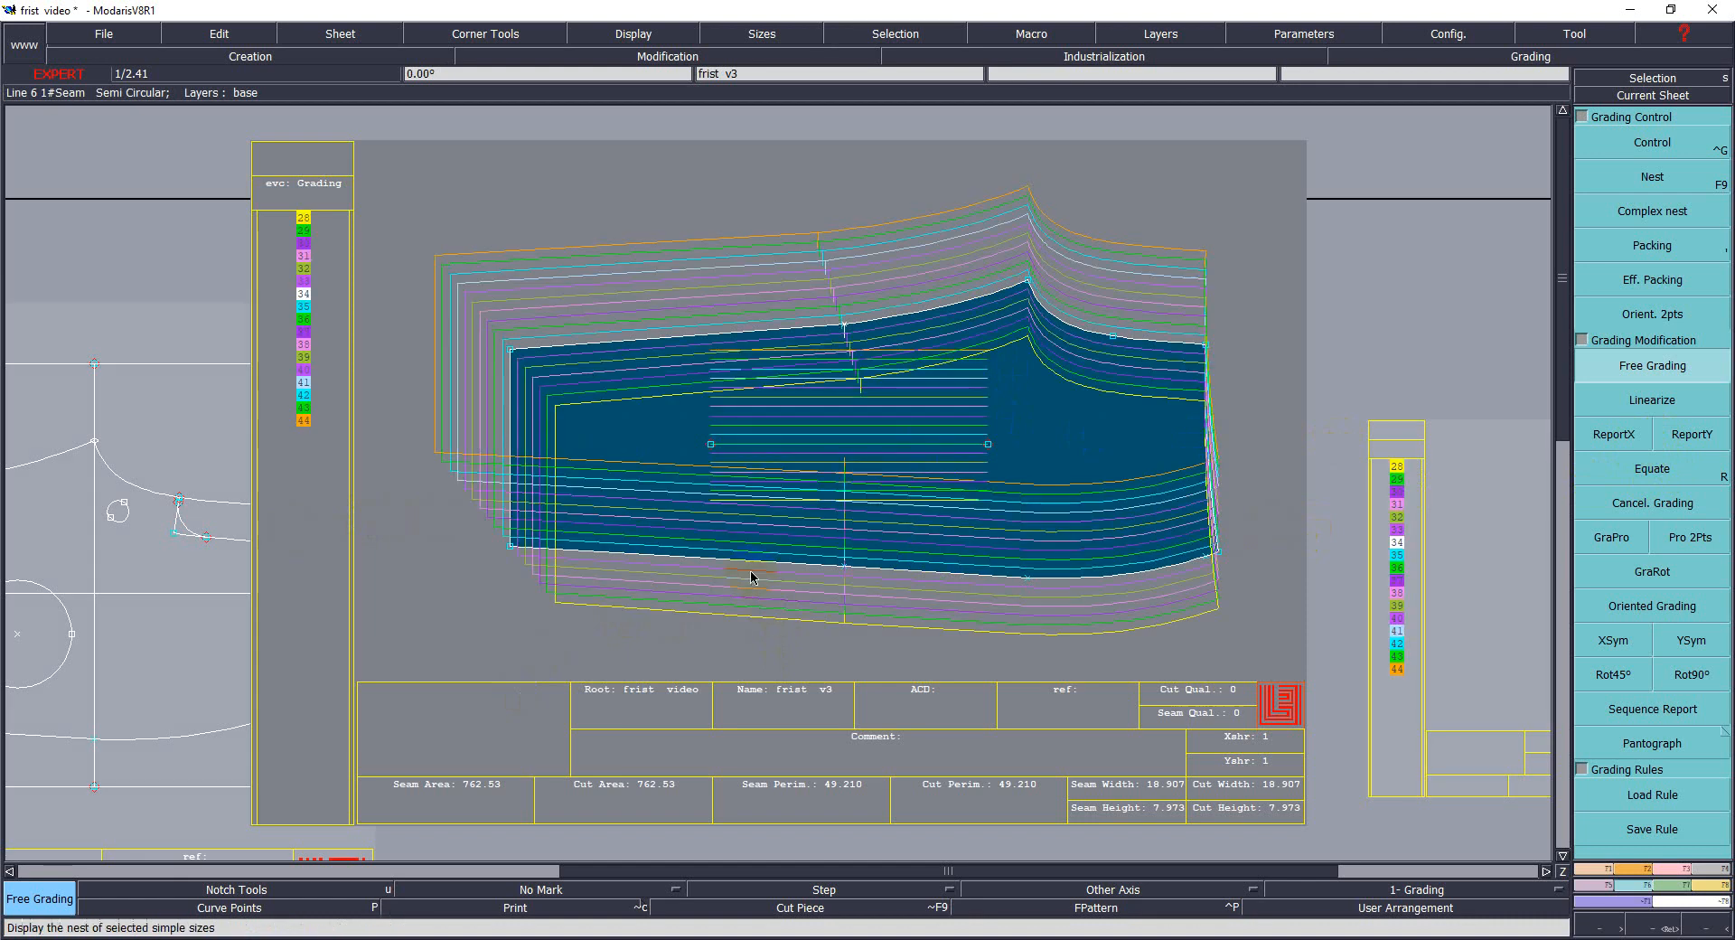
Examine the size-by-size grading values of the large trouser piece's upper-left corner point with Control.
click(1660, 157)
click(511, 355)
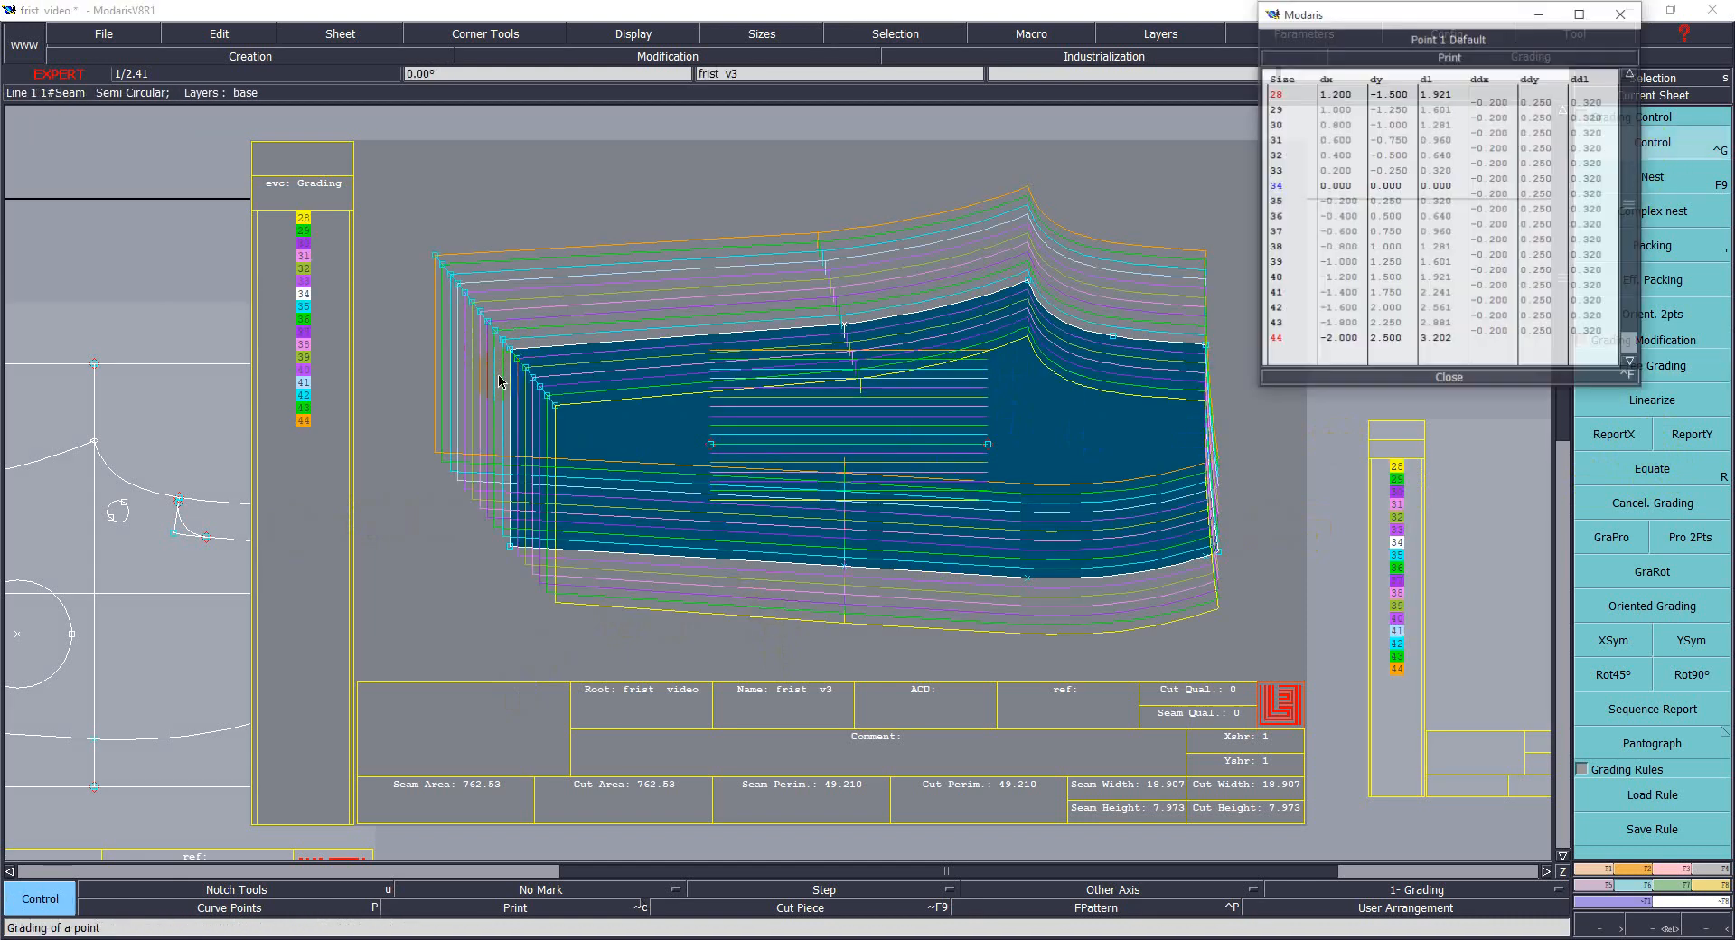
click(1483, 80)
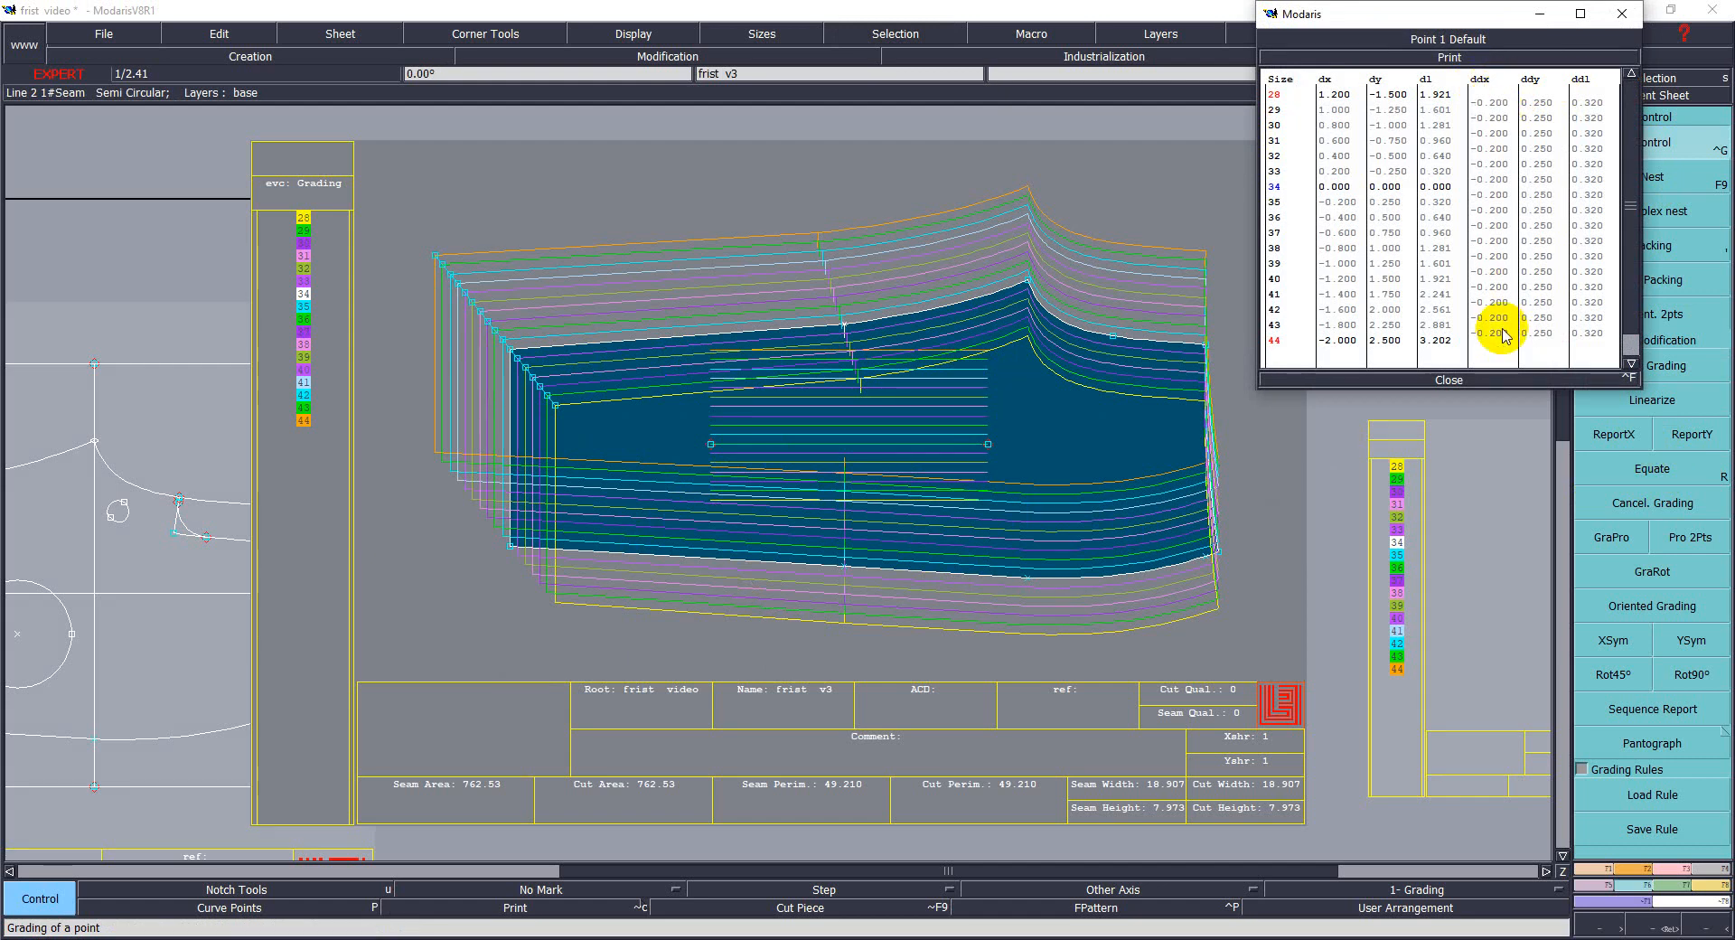
click(1491, 361)
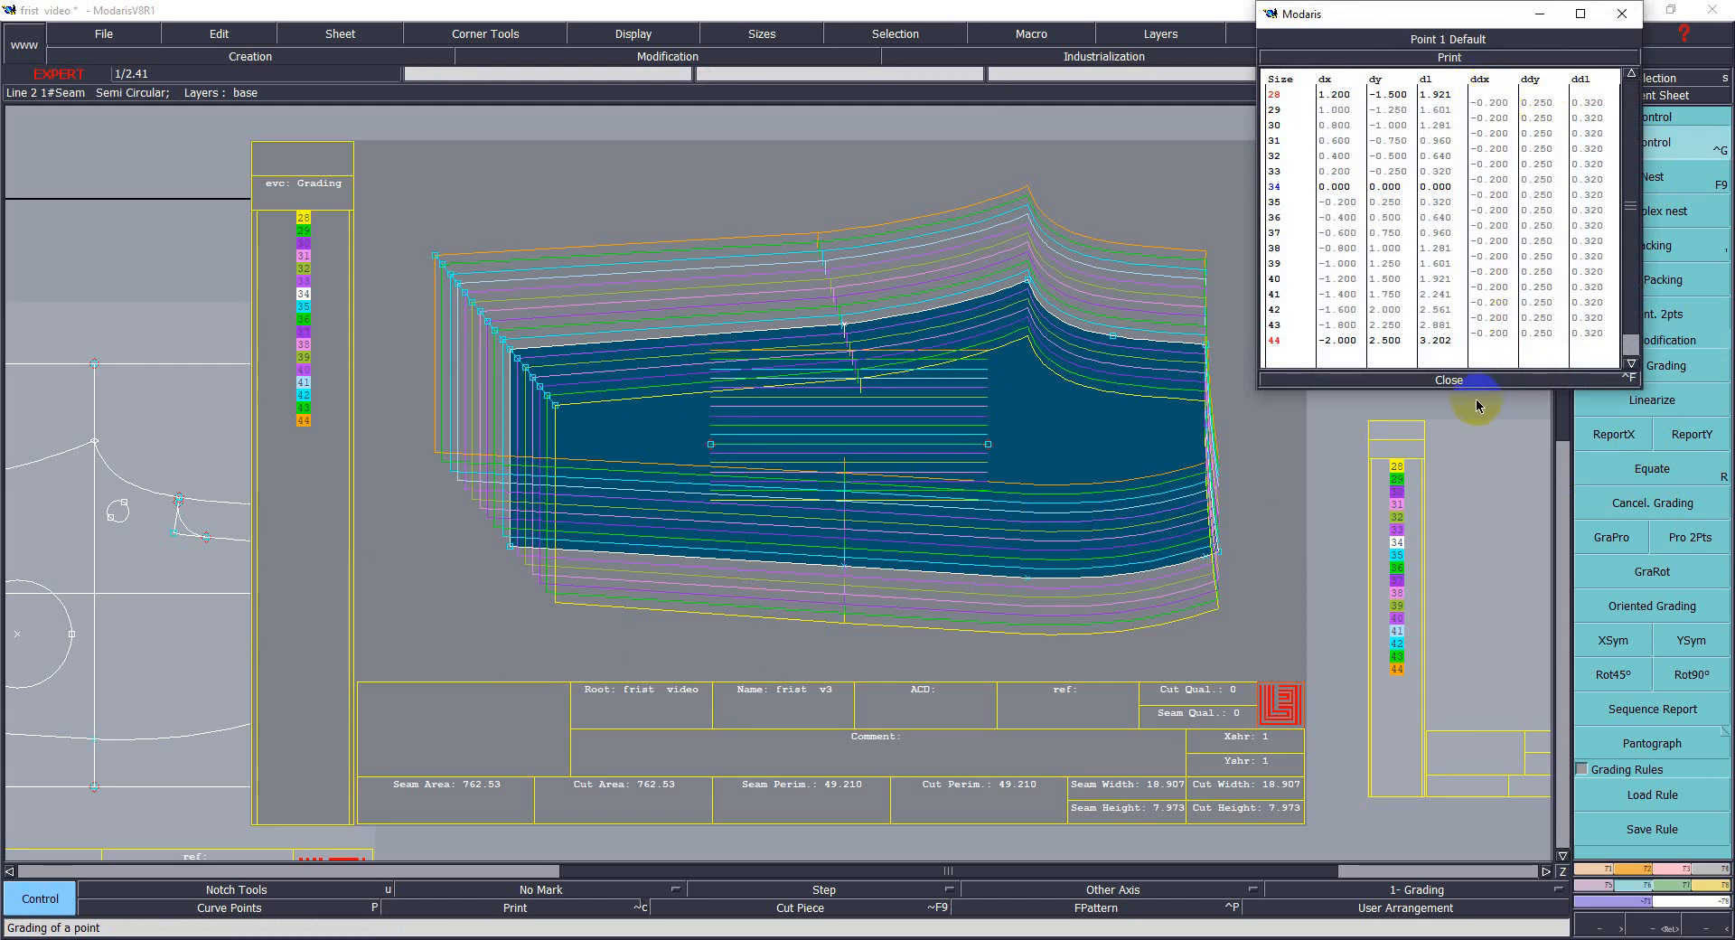
click(1447, 378)
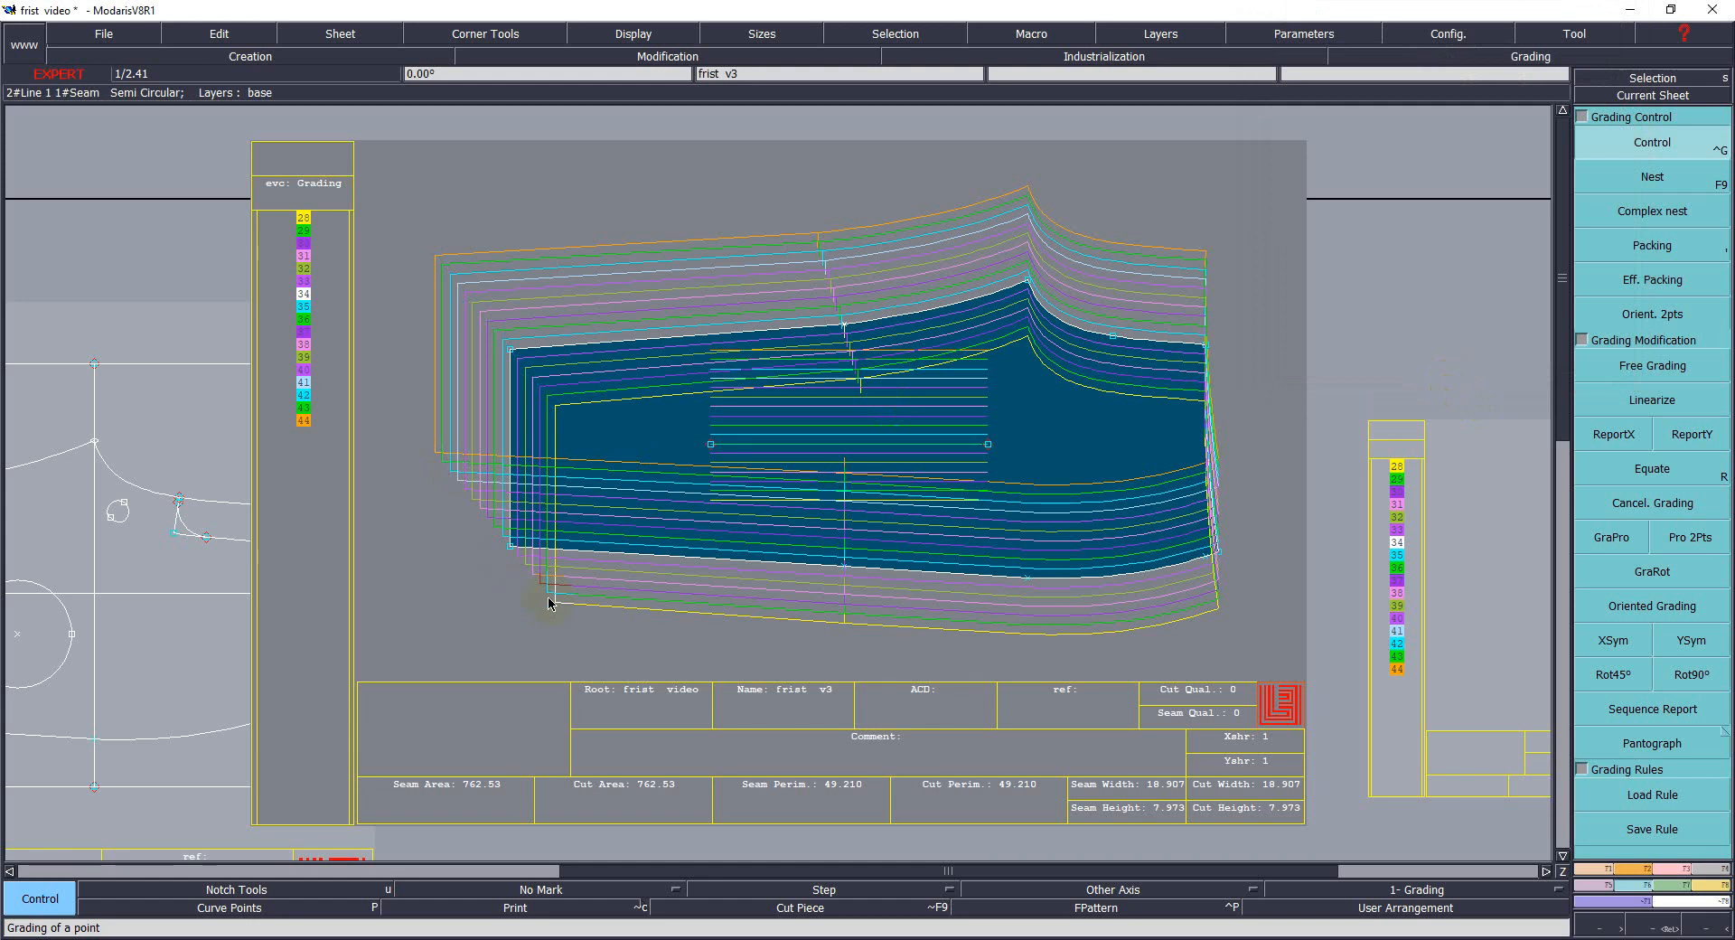
Set the ddx grading of the large trouser piece's lower-left corner point to 0 for all sizes with Control.
click(1647, 145)
click(461, 557)
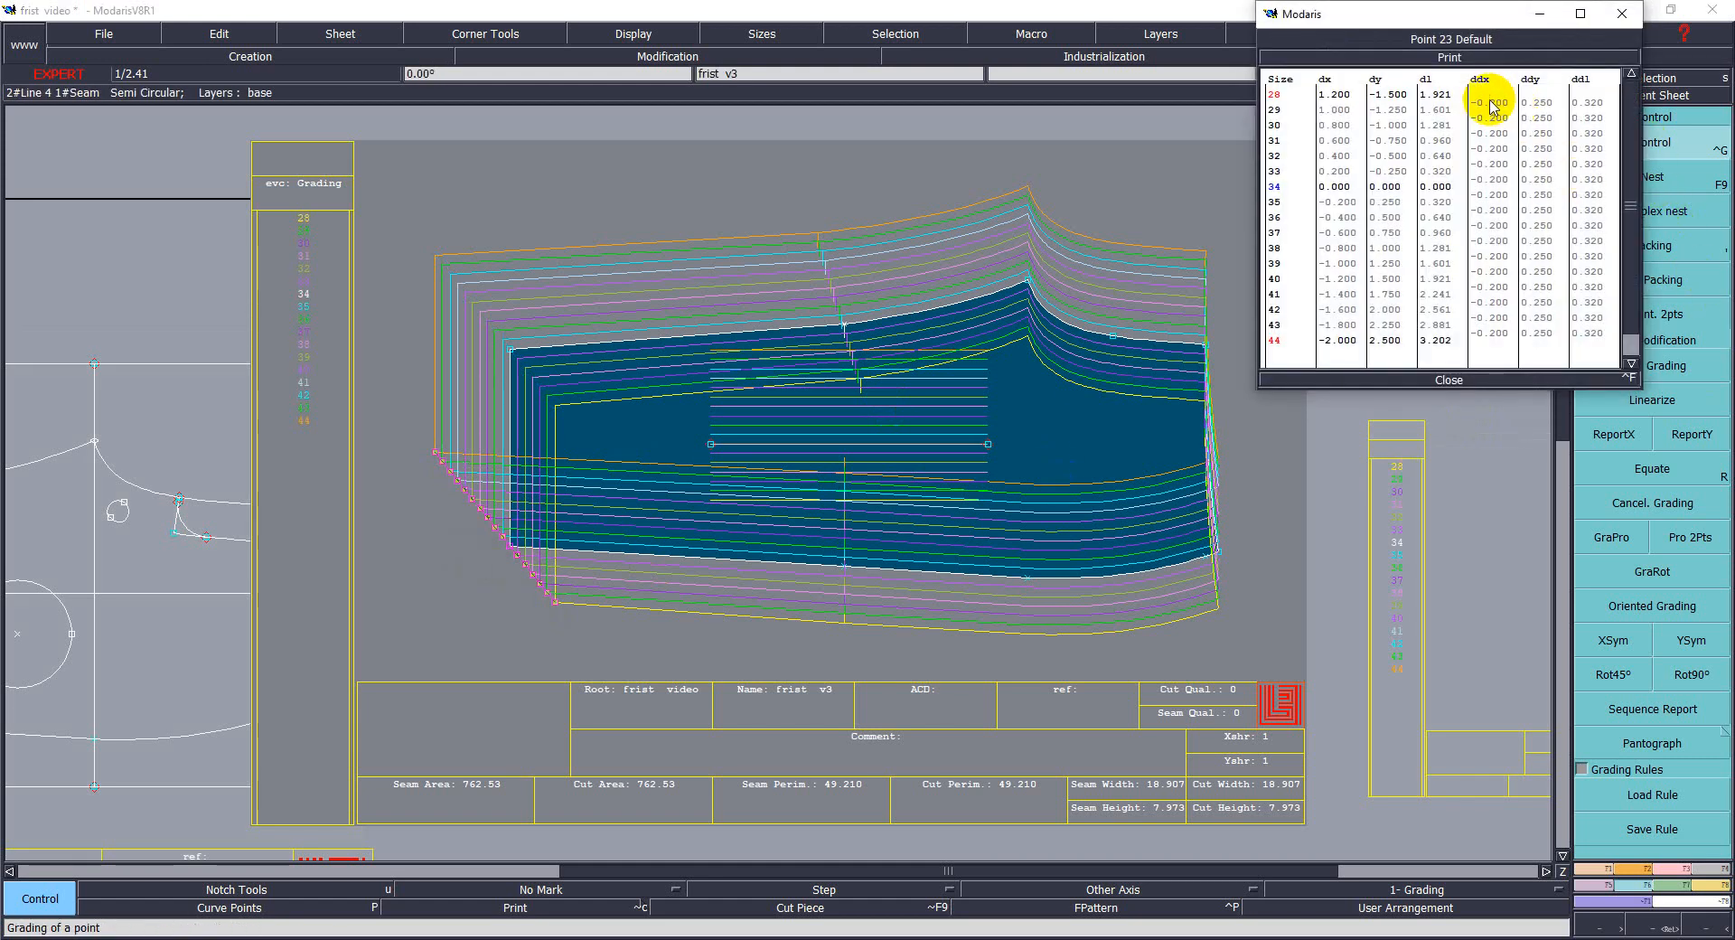
click(1492, 302)
drag(1492, 303, 1496, 333)
text(0)
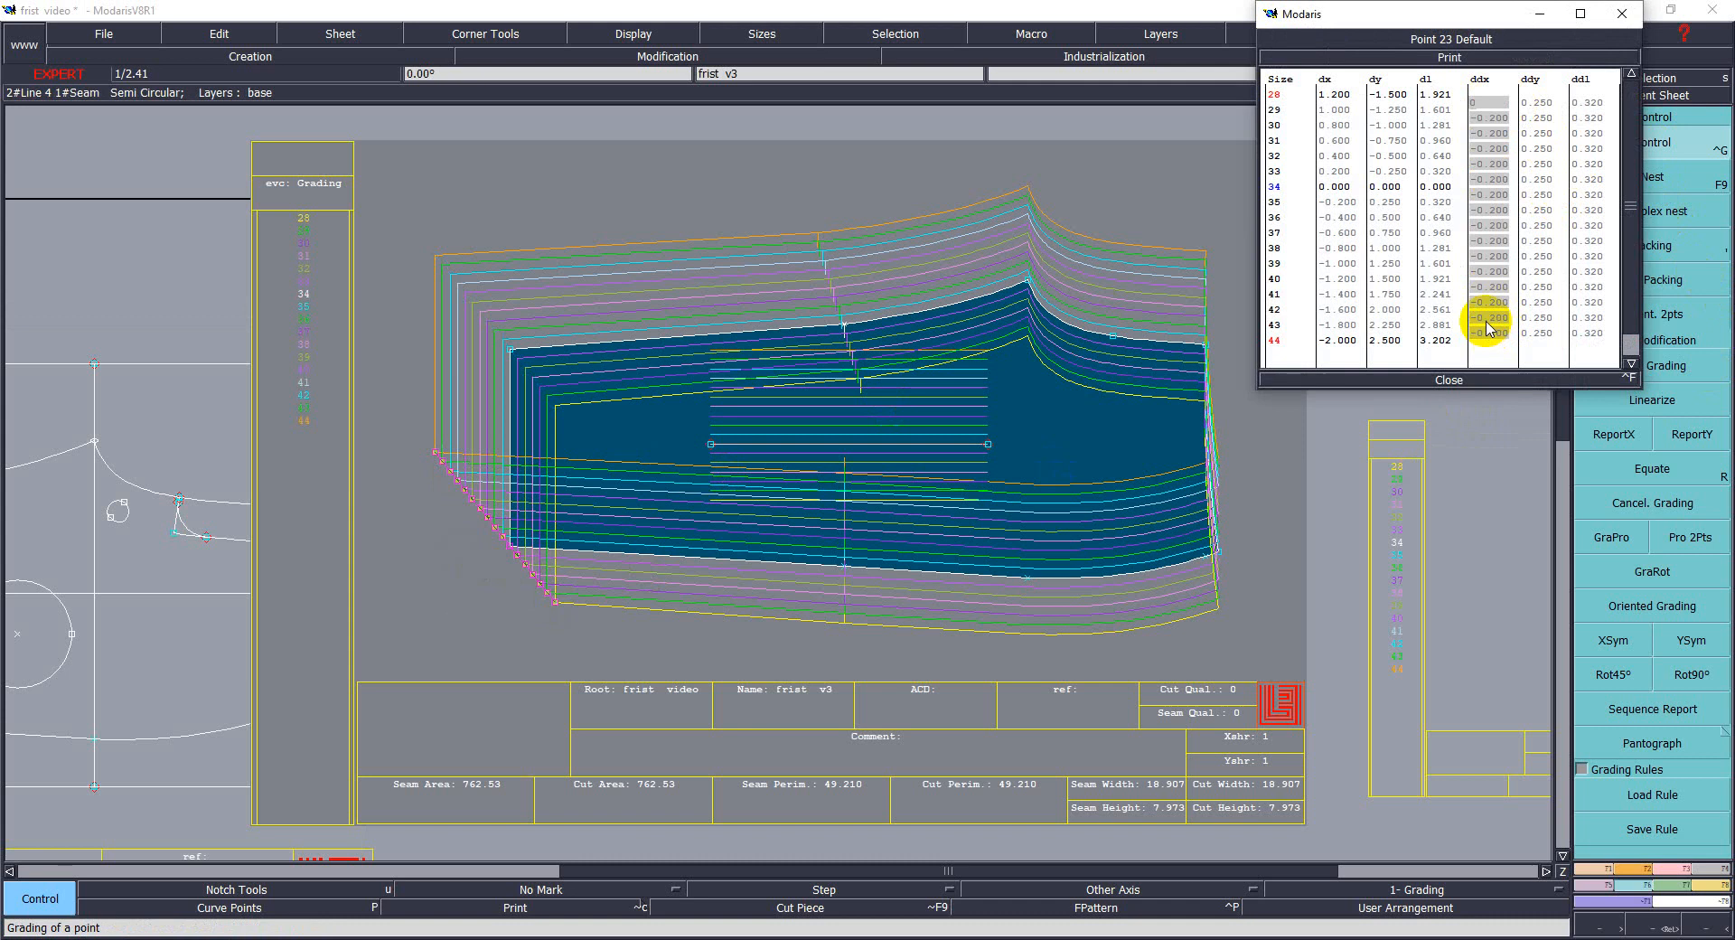
key(Return)
click(1450, 378)
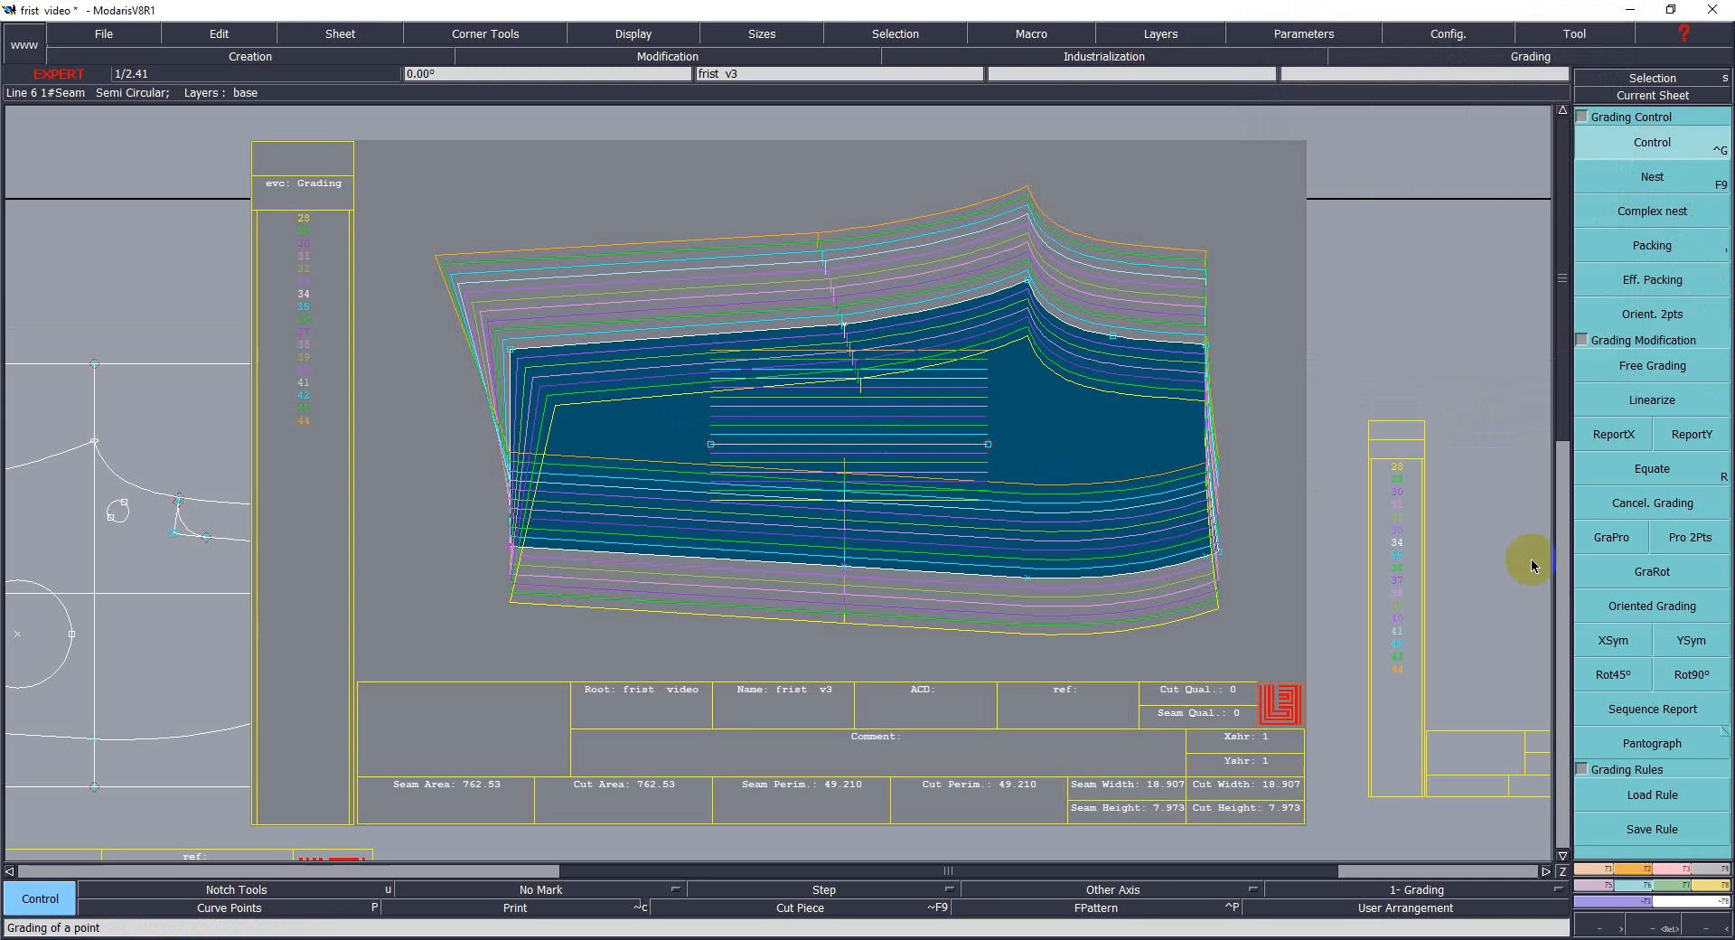
Restore the lower-left corner point's X grading by copying it from the upper-left corner point with ReportX.
click(1612, 432)
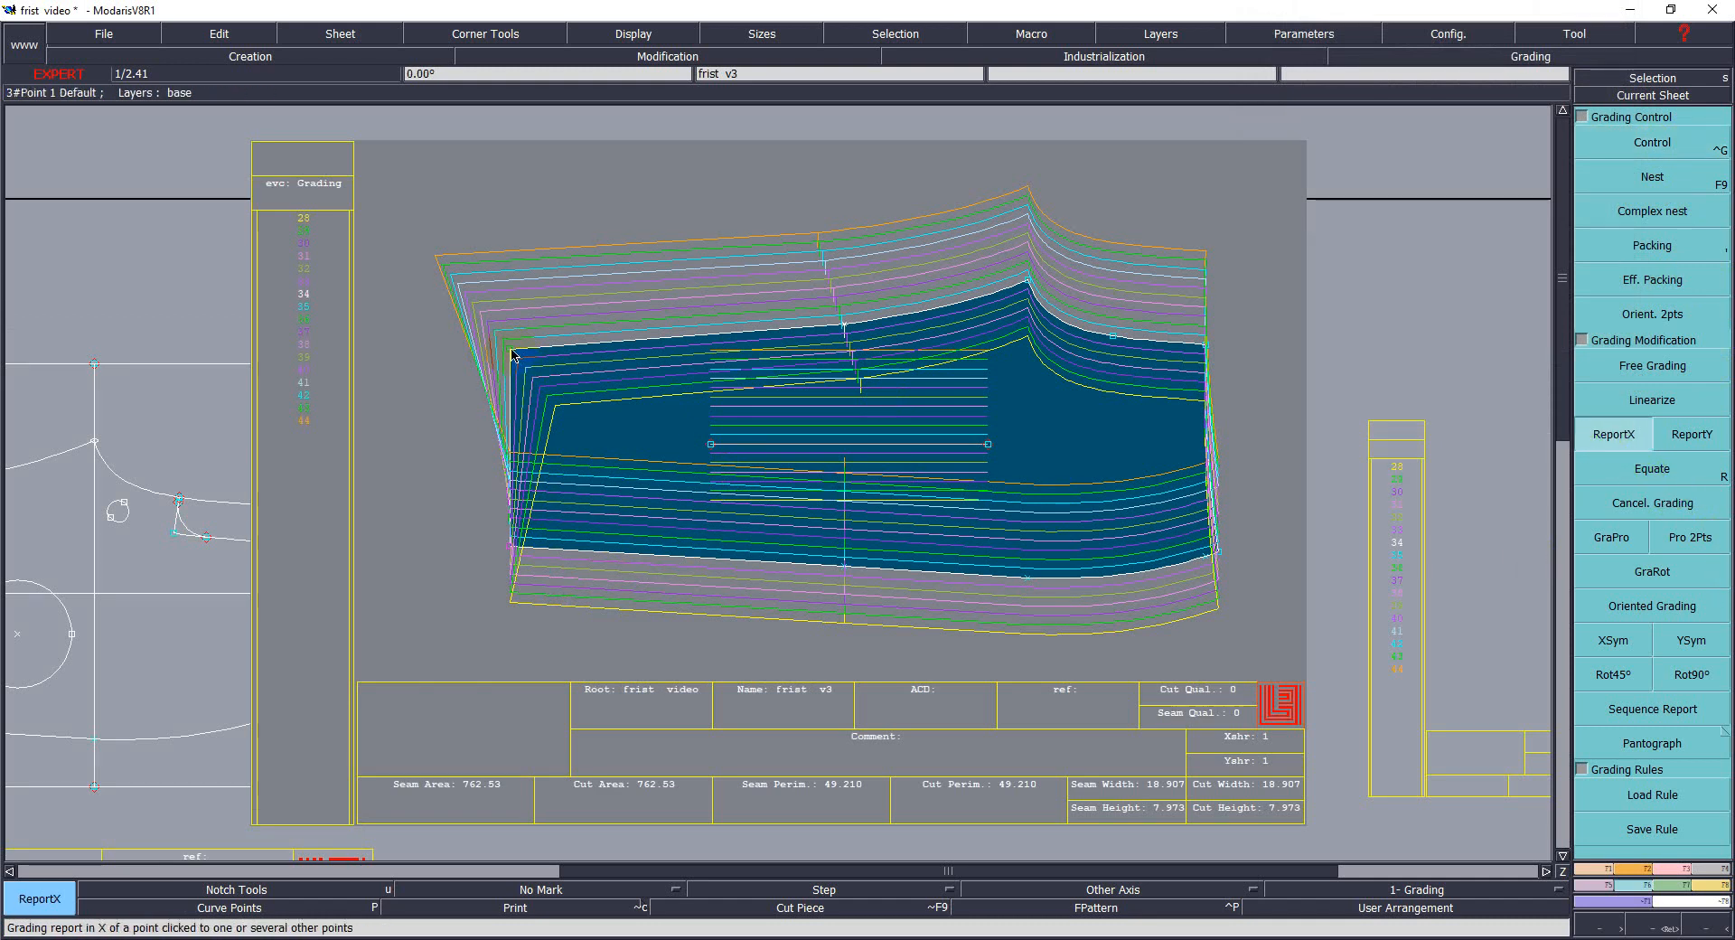
click(510, 551)
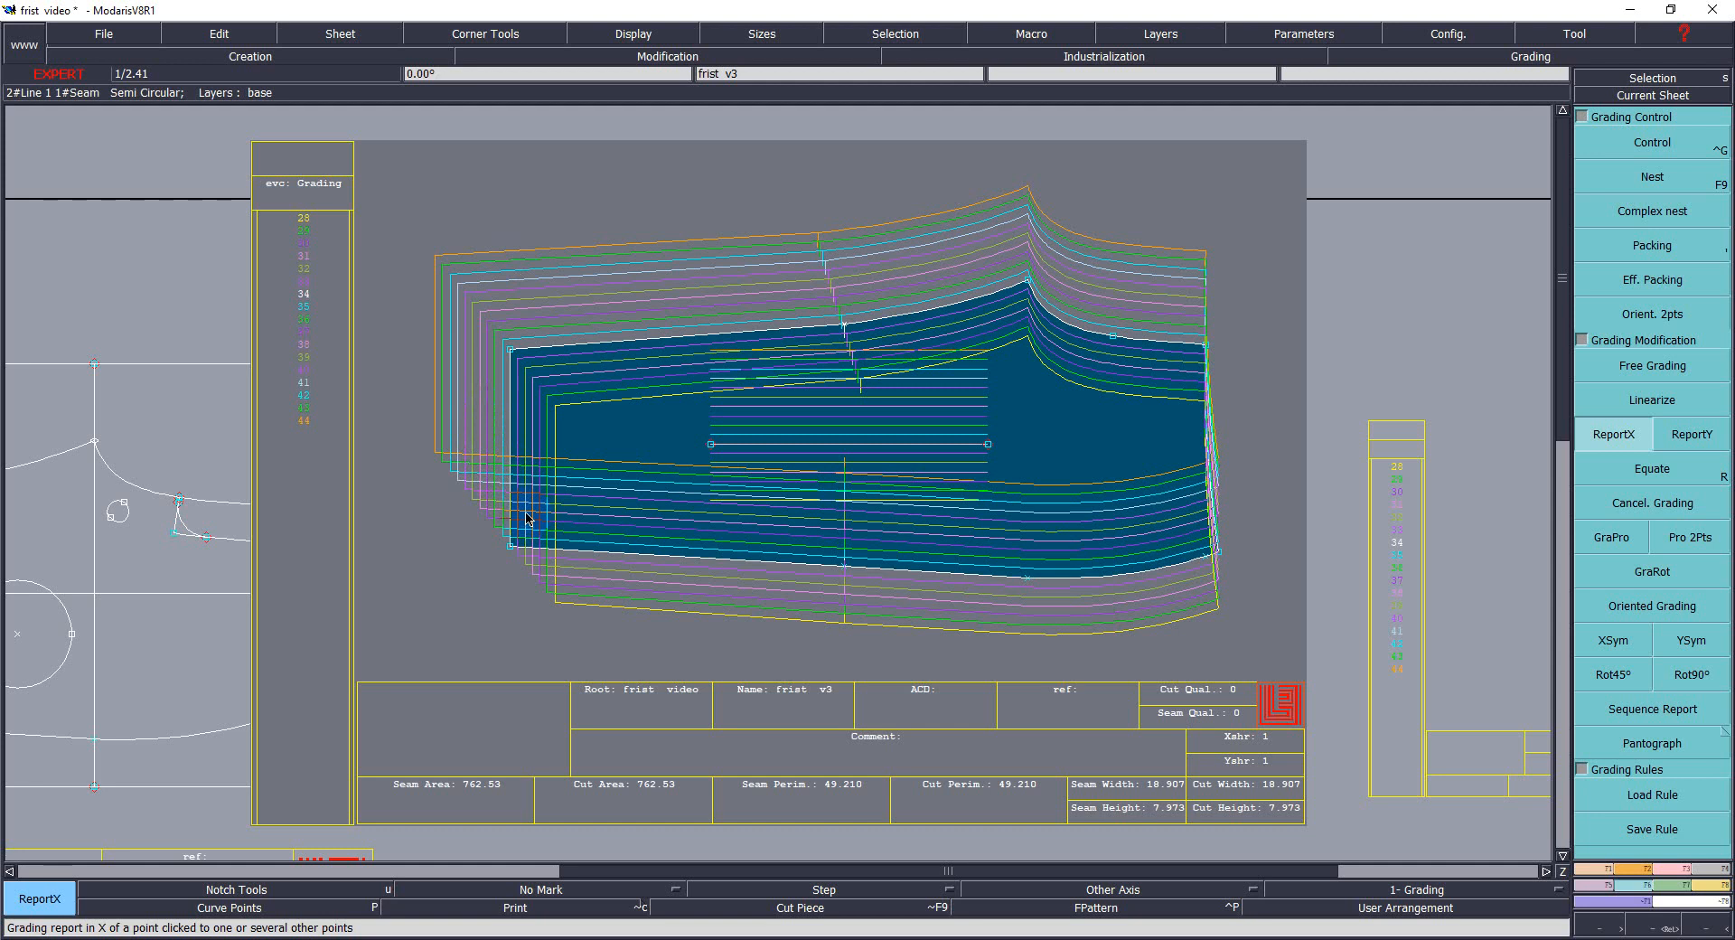
click(552, 443)
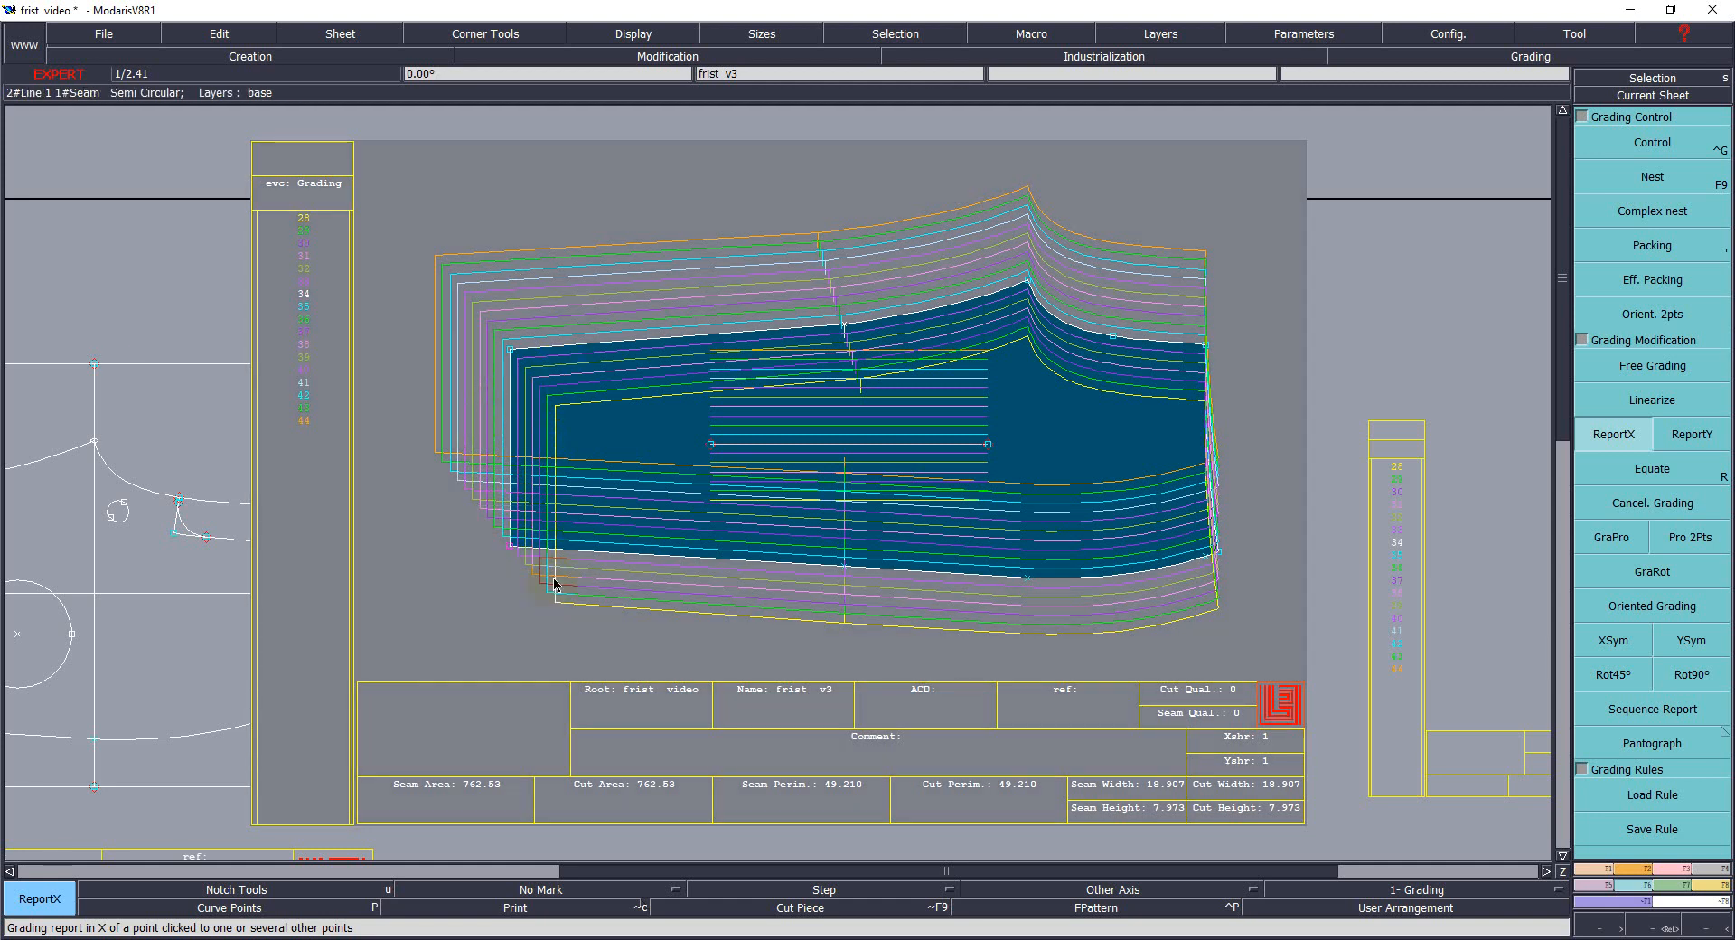
click(1464, 520)
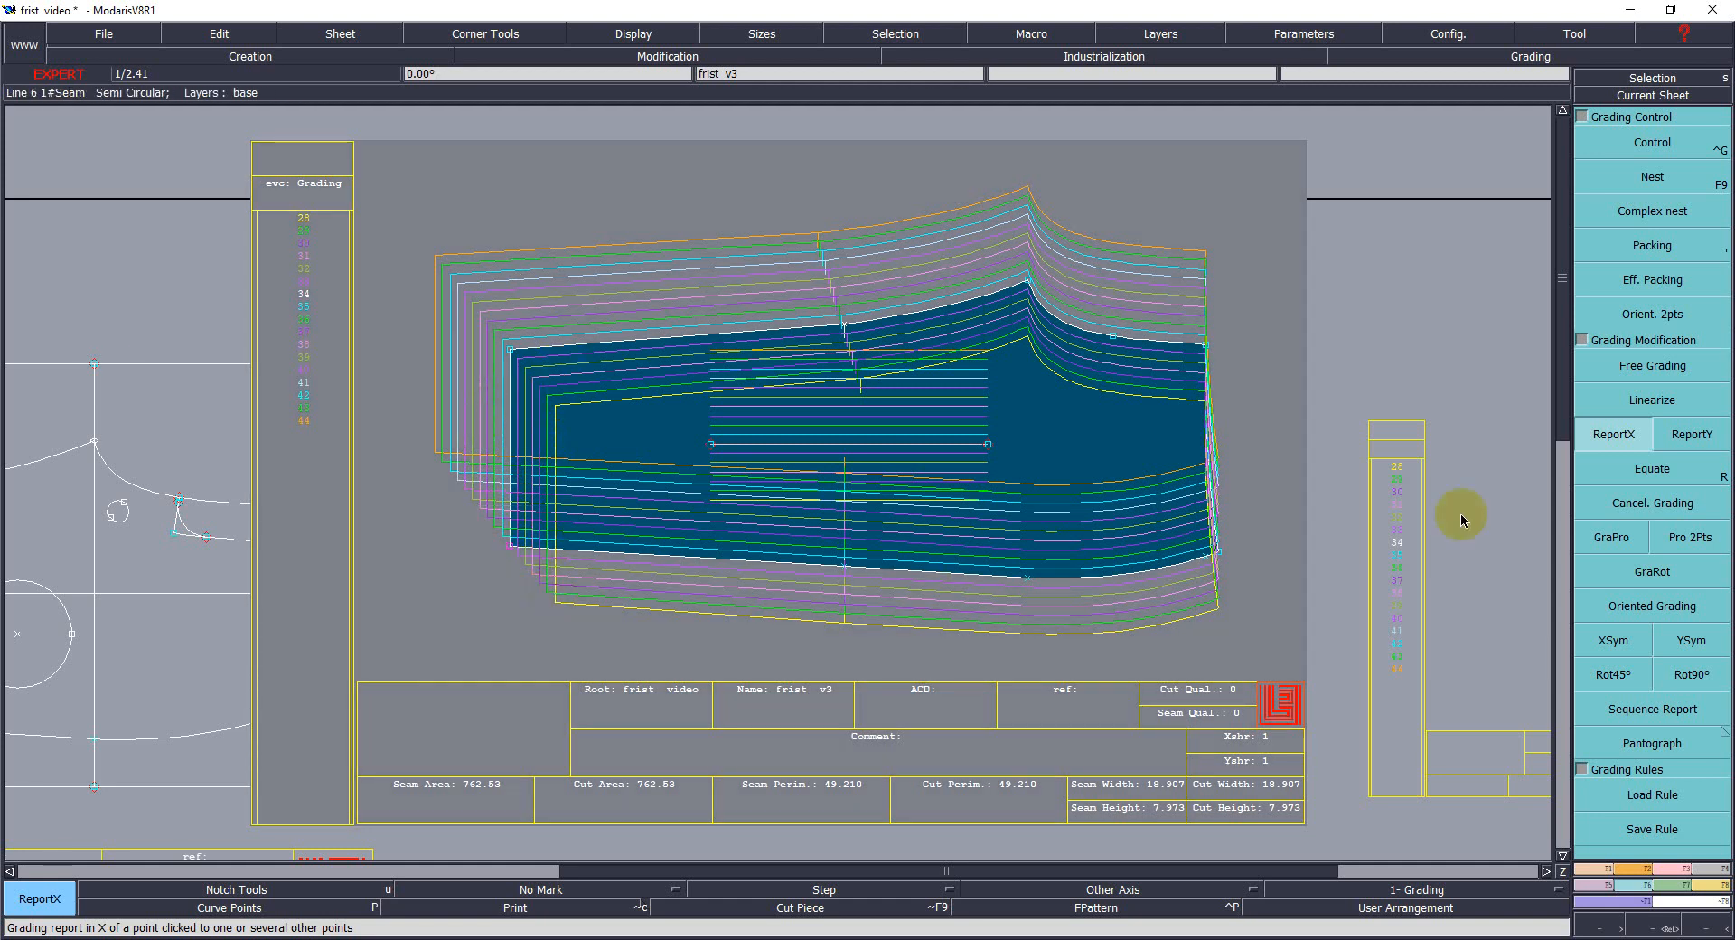
Reset the grading of all points along the large trouser piece's lower edge to zero with Cancel. Grading.
click(1710, 468)
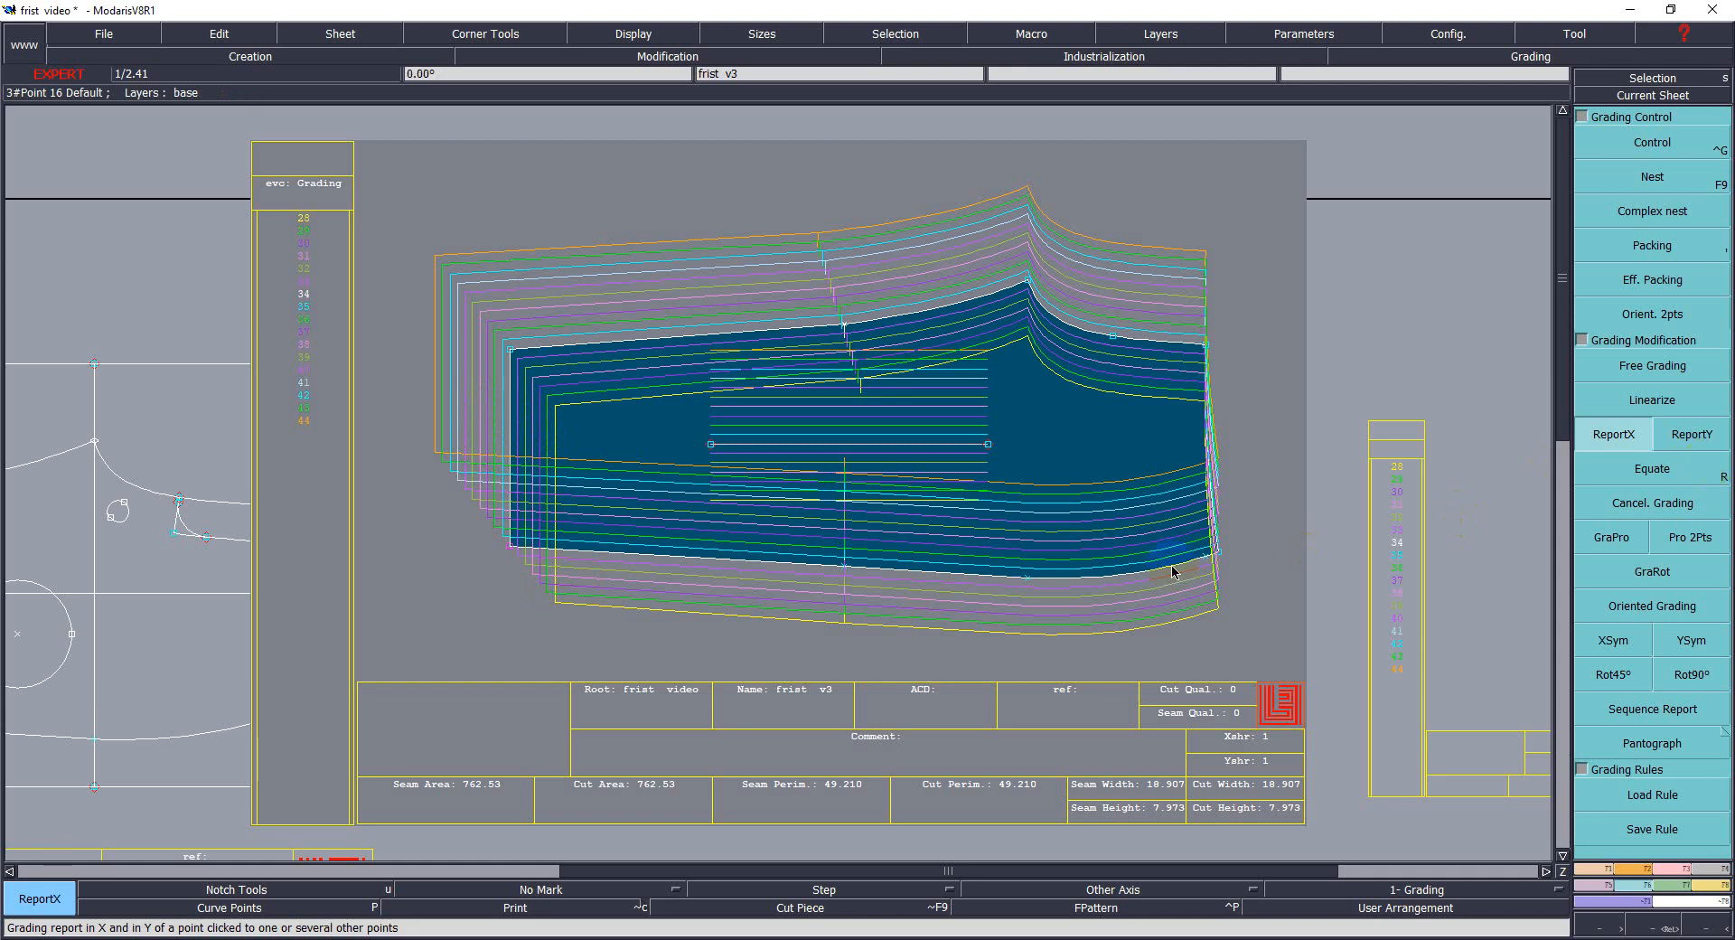
drag(422, 464, 1294, 637)
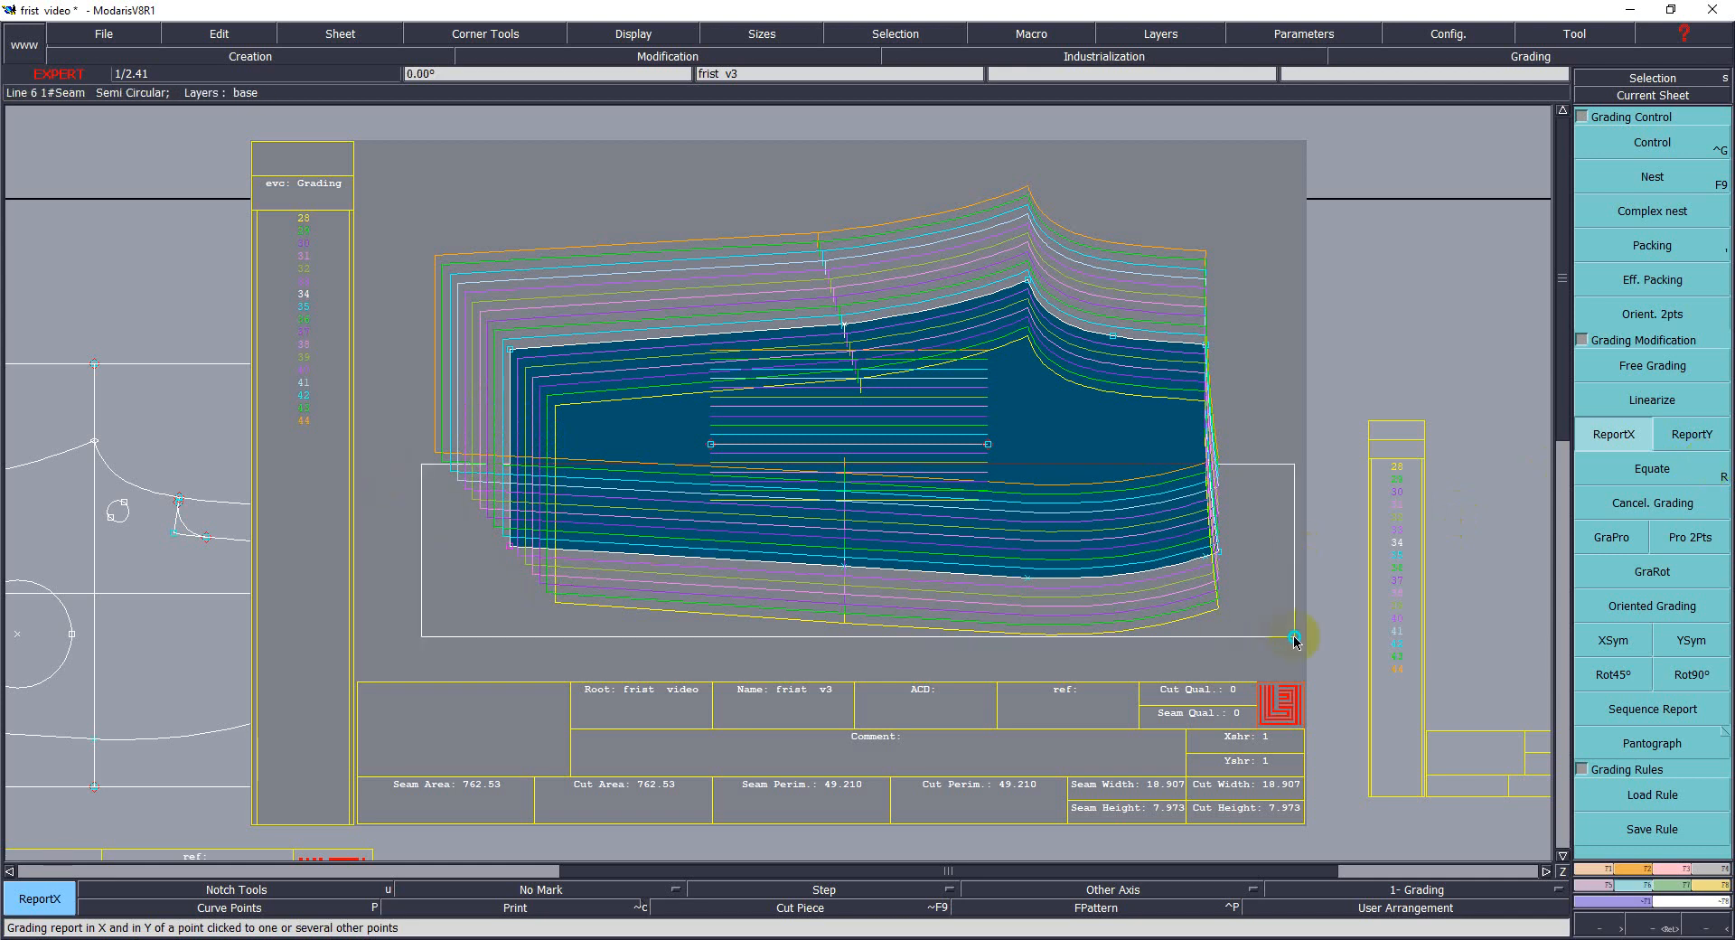
click(1666, 503)
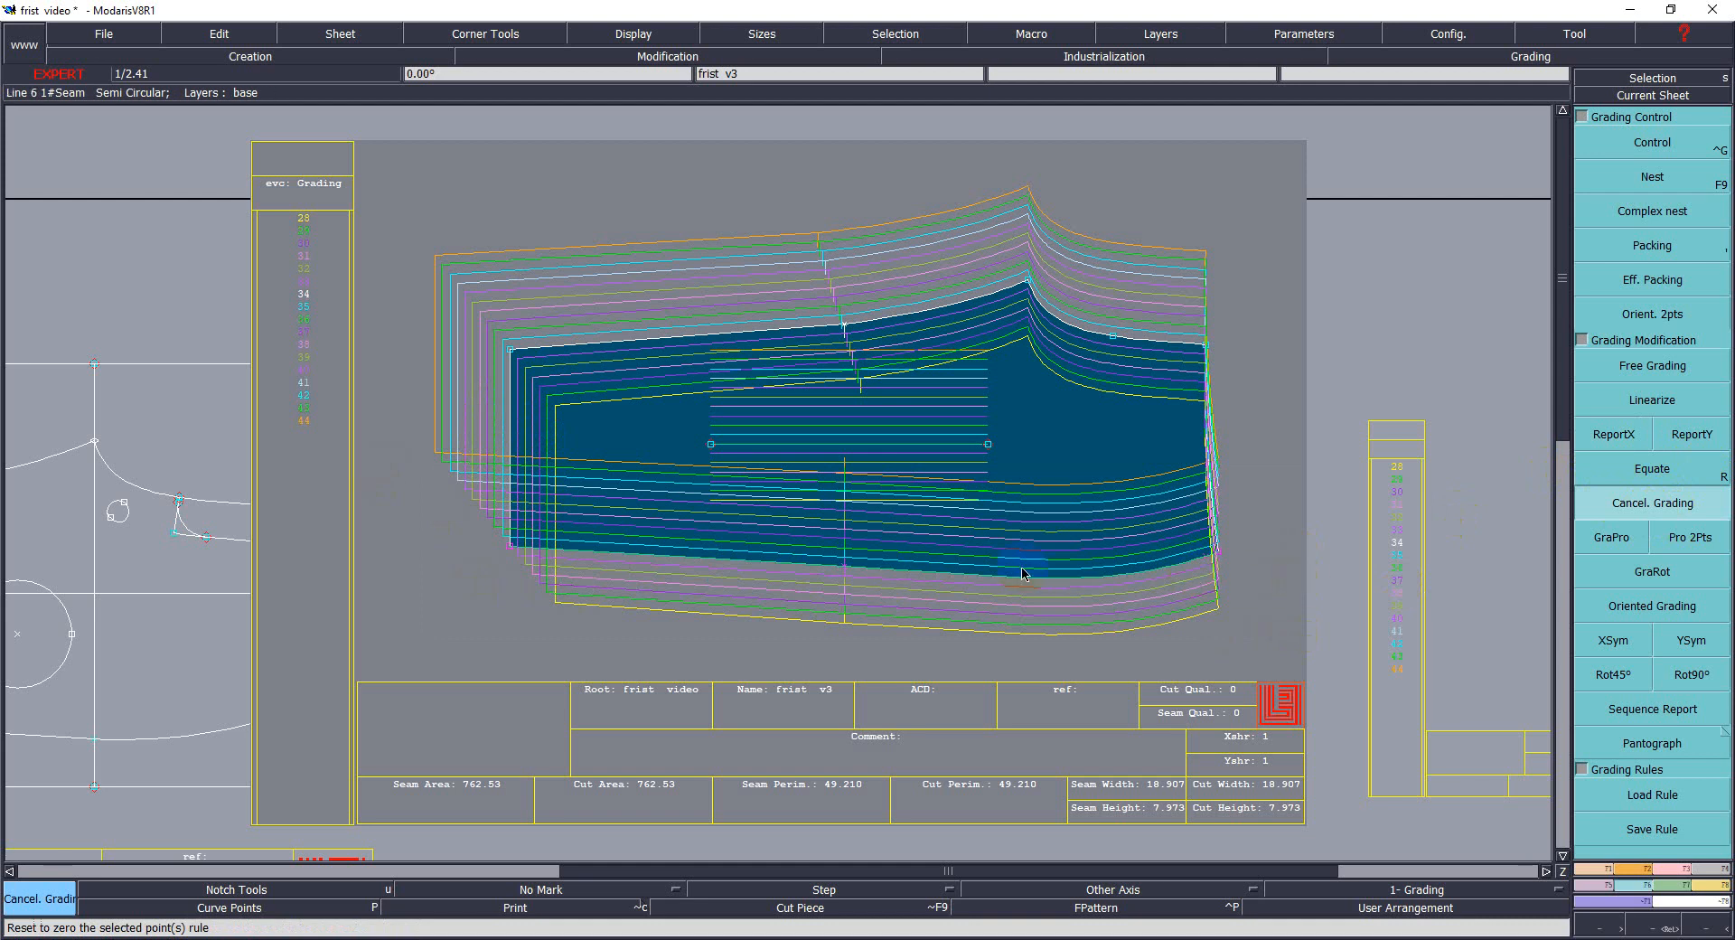
click(842, 570)
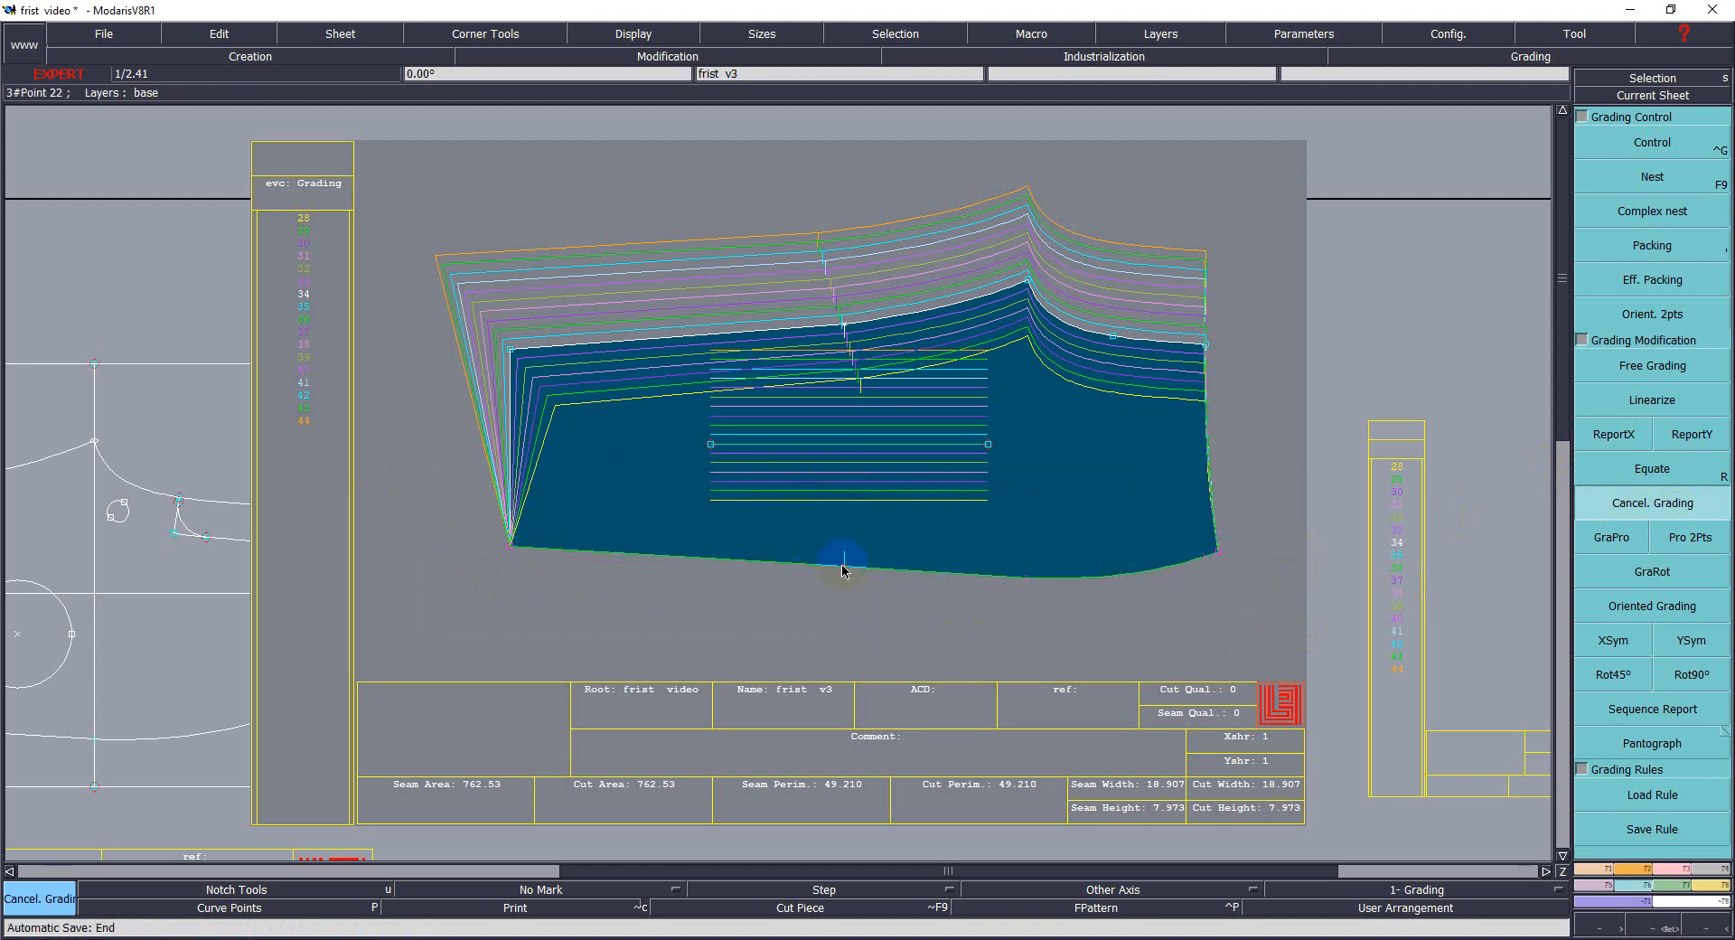
click(576, 598)
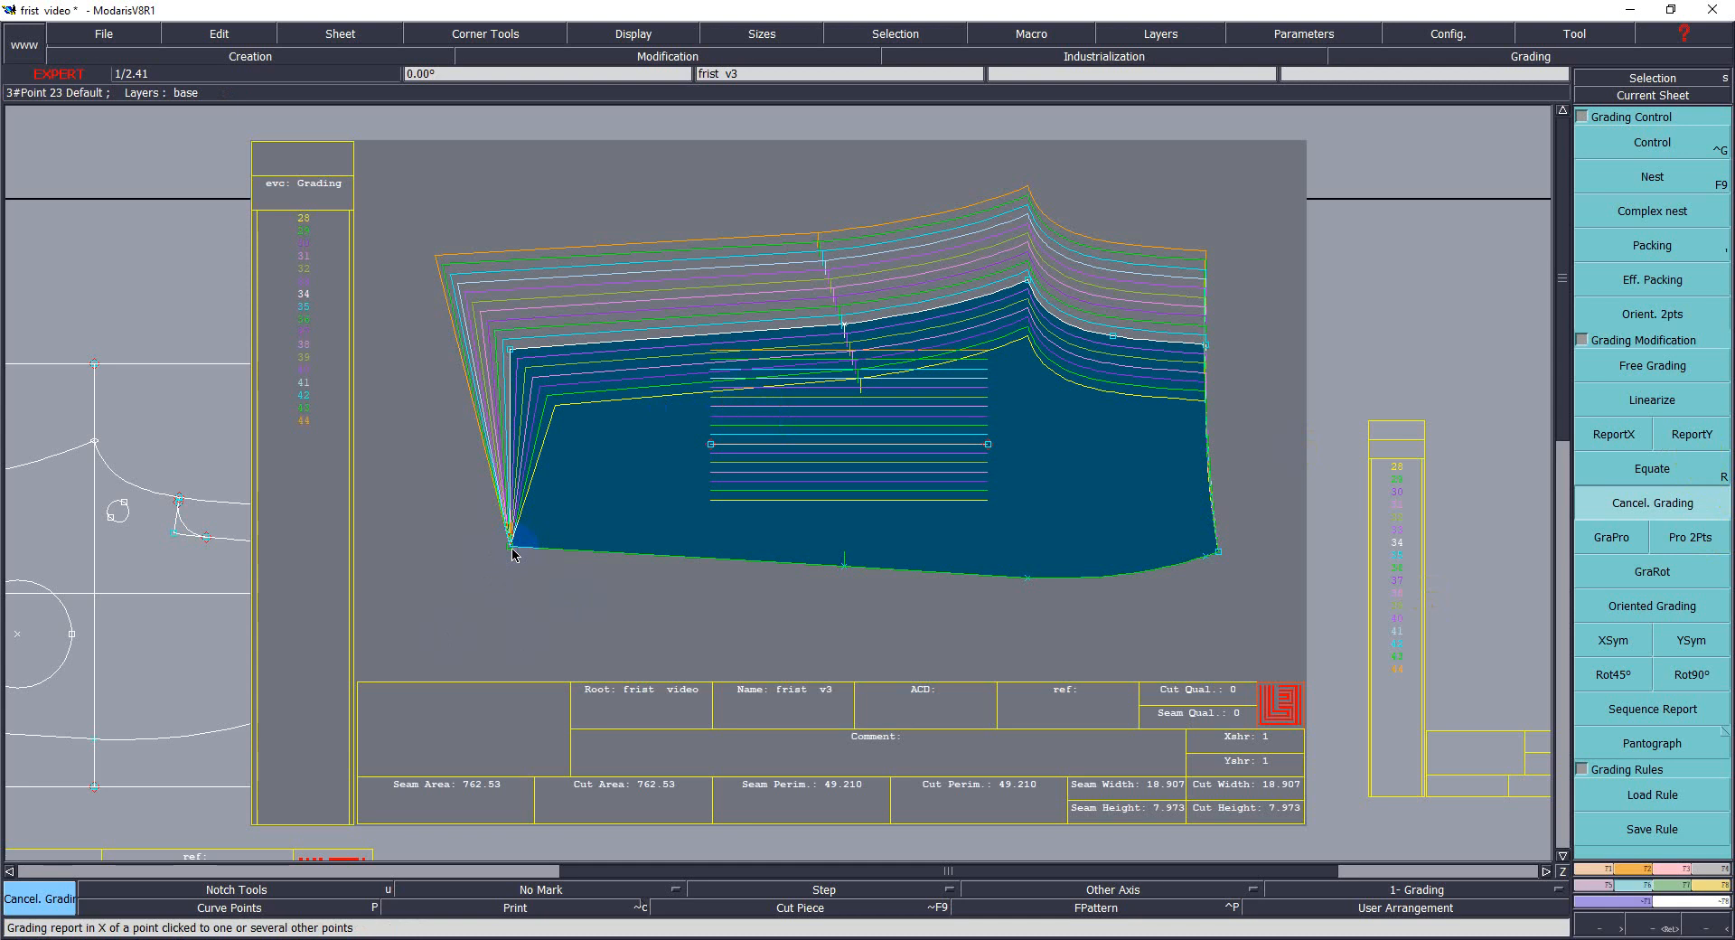
Copy the upper-left corner point's Y grading to the lower-left corner point with ReportY, and mirror that point's grading with XSym.
click(1680, 433)
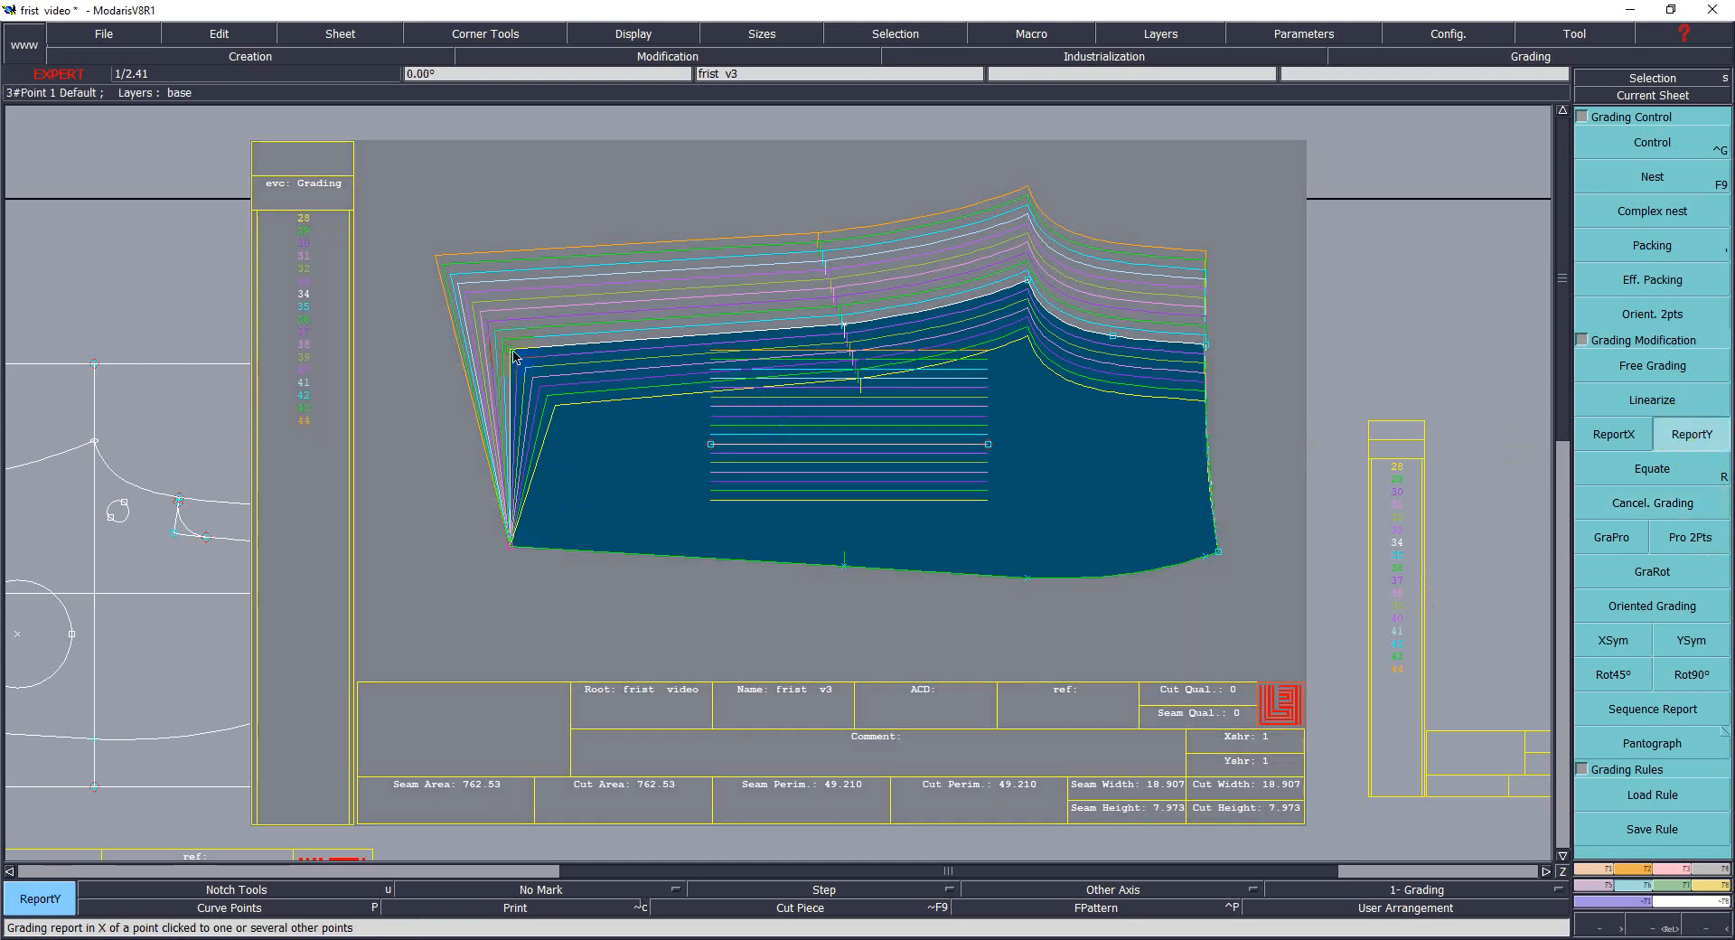
click(511, 549)
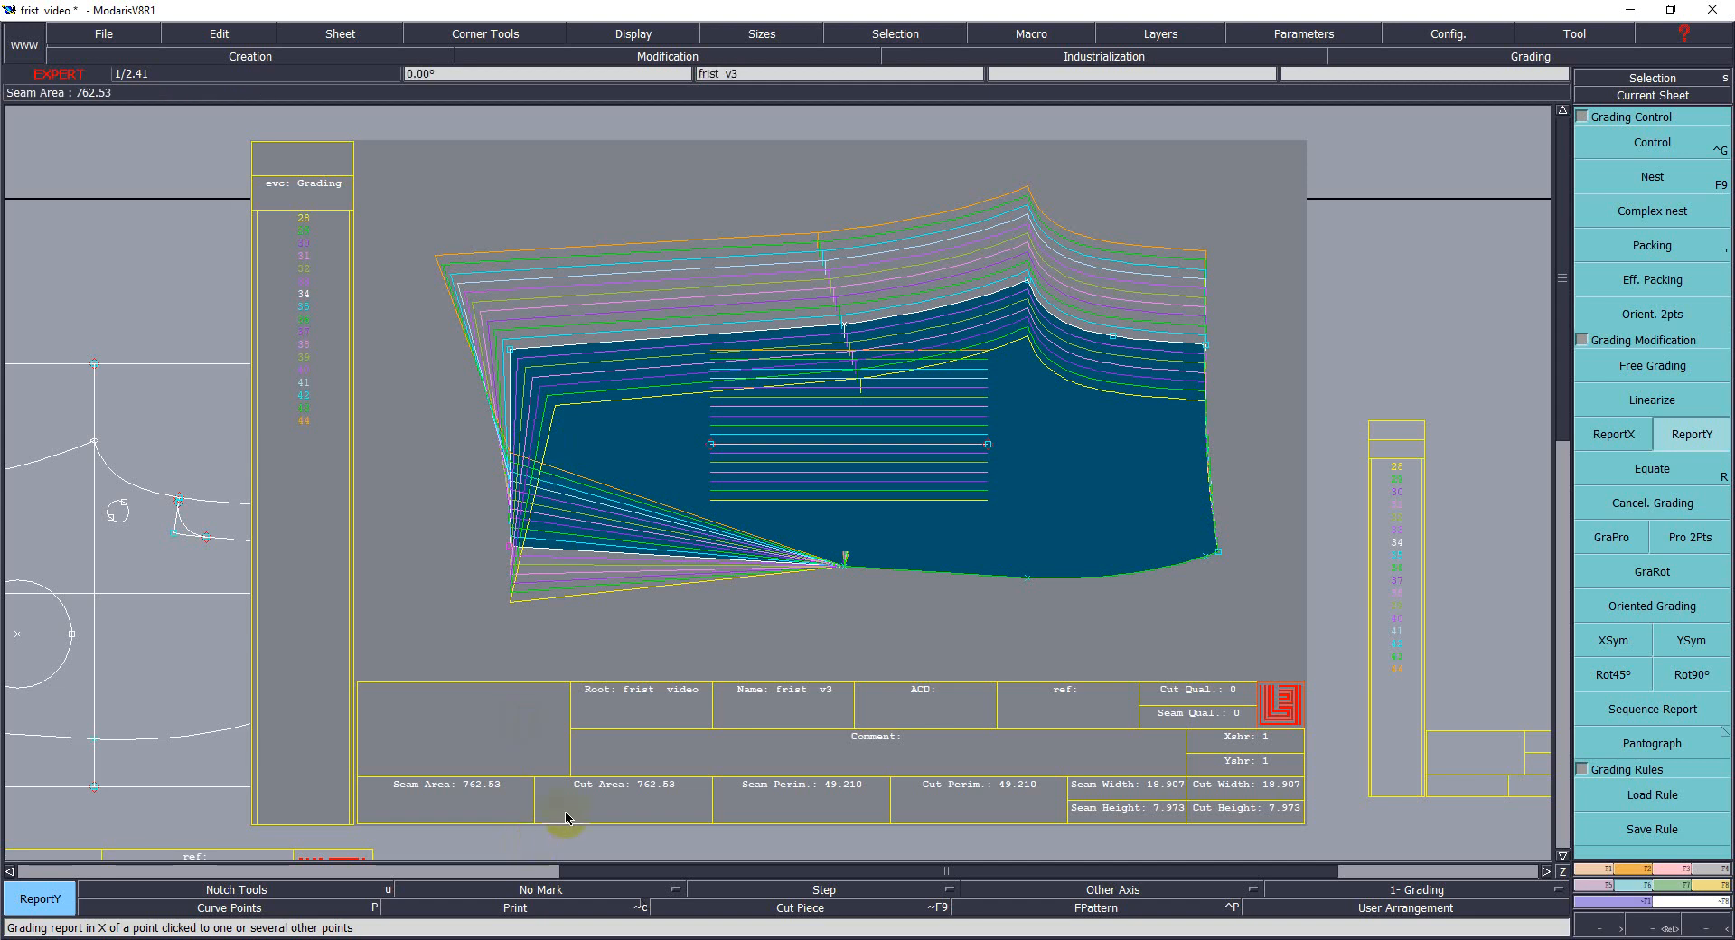
click(1615, 638)
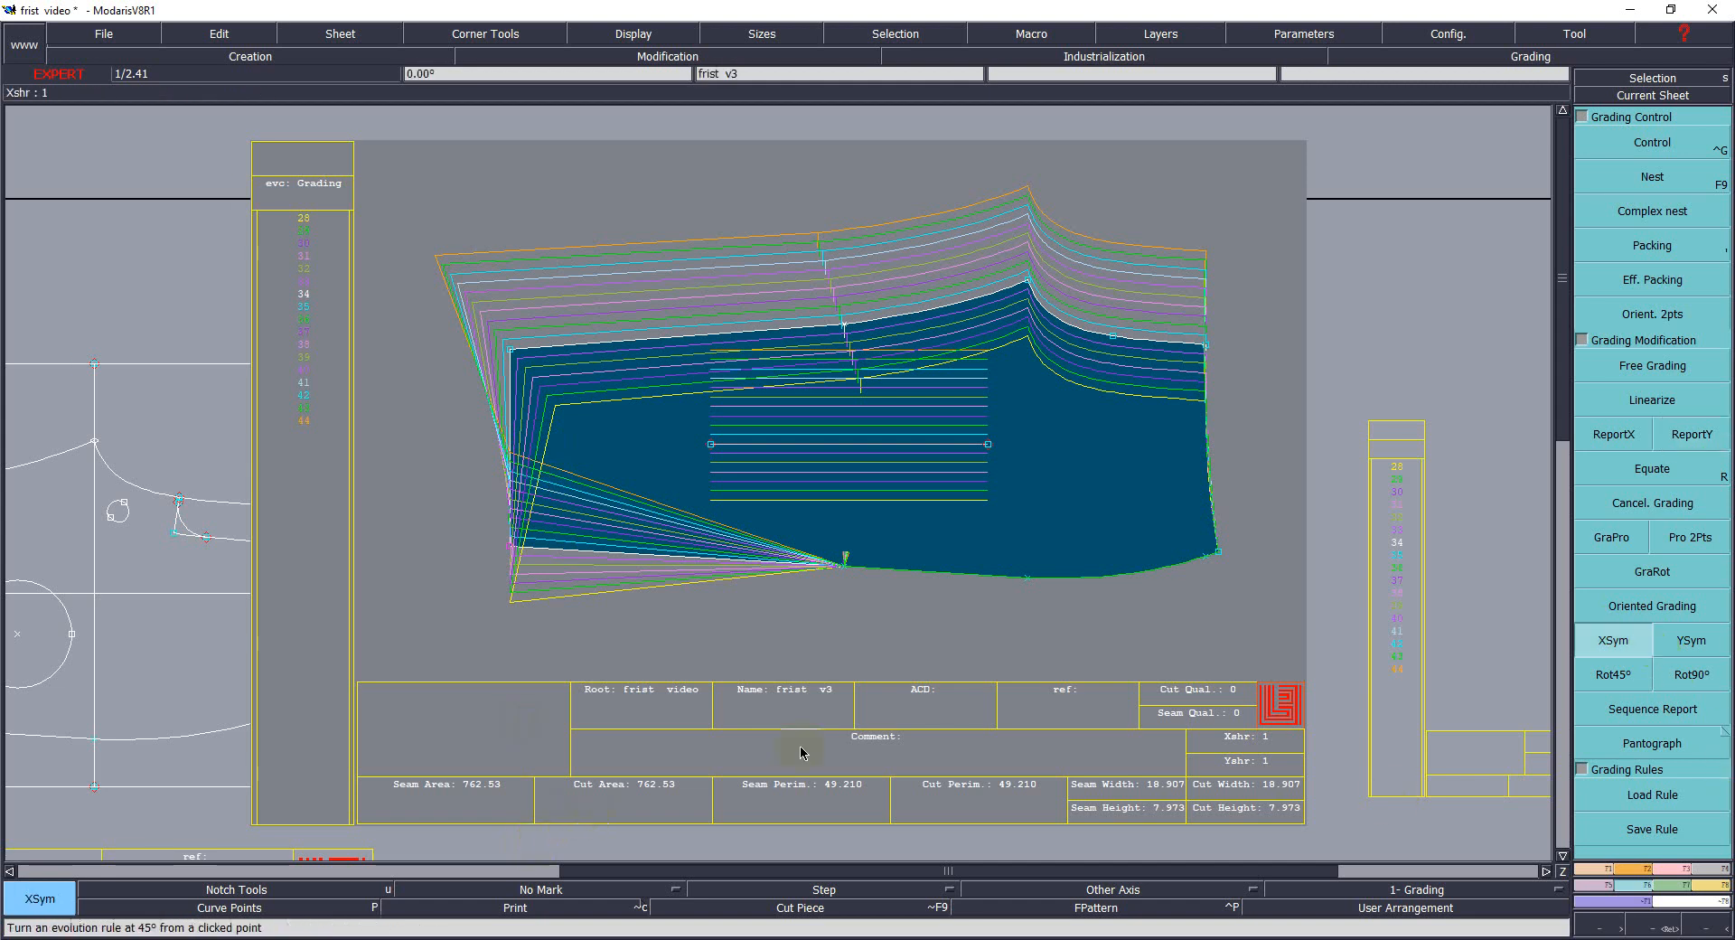
click(510, 550)
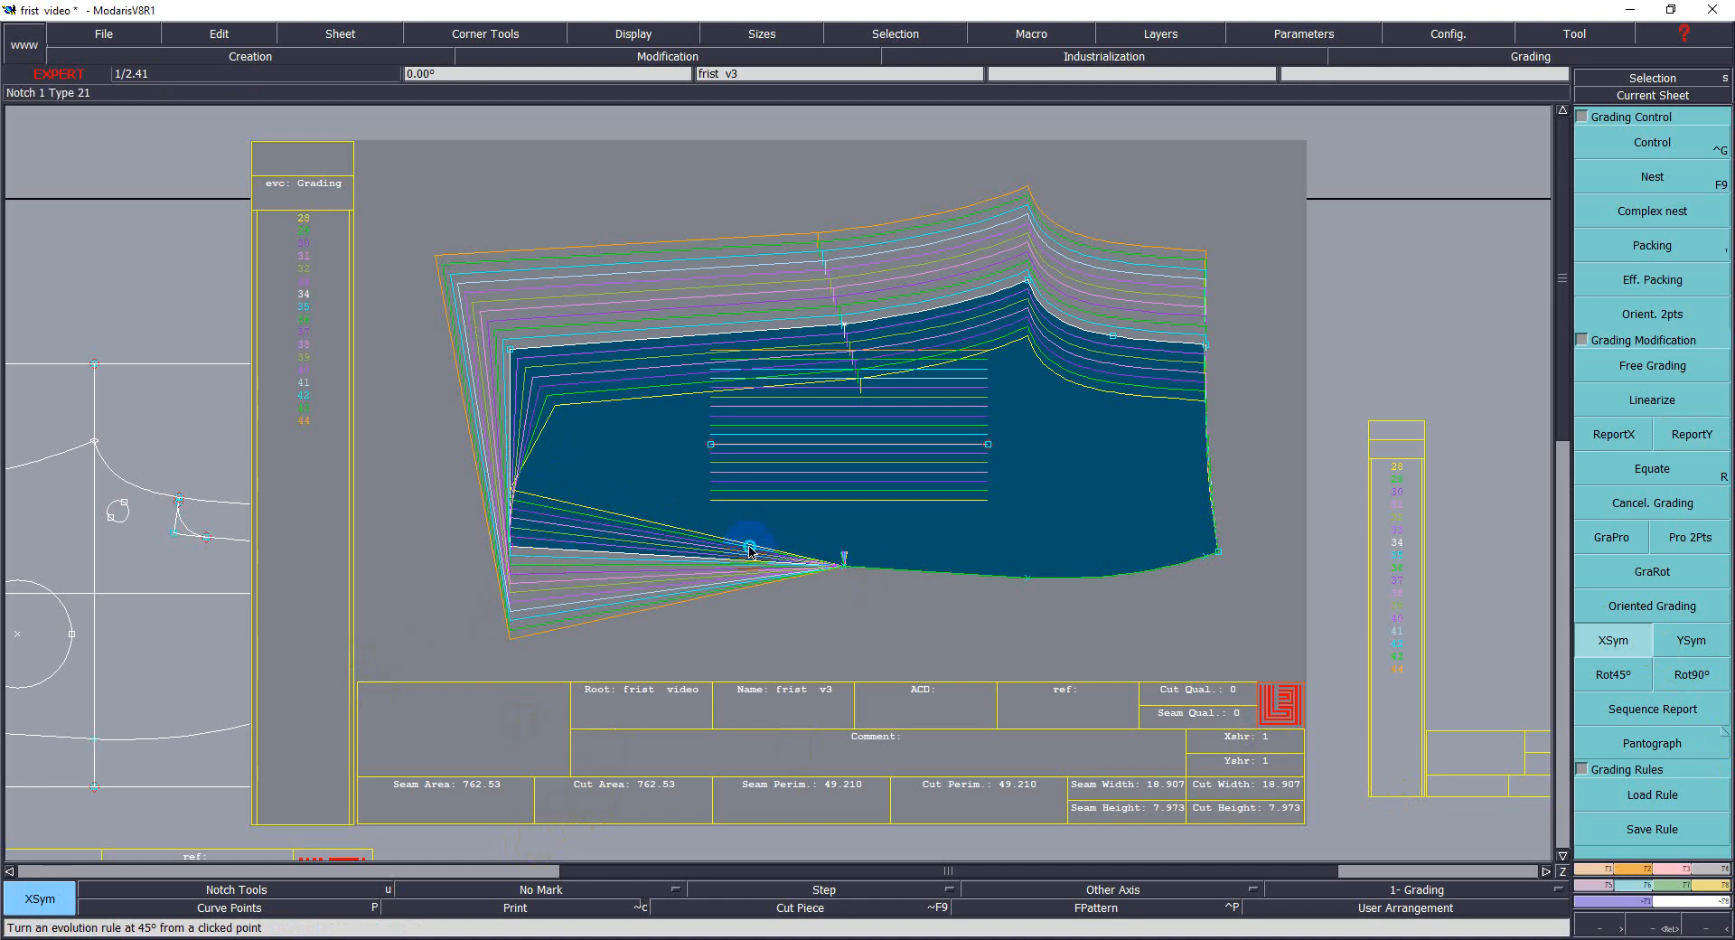
Copy the lower-left corner point's Y grading to the remaining lower-edge points, including the knee notch, with ReportY.
click(1692, 435)
click(509, 551)
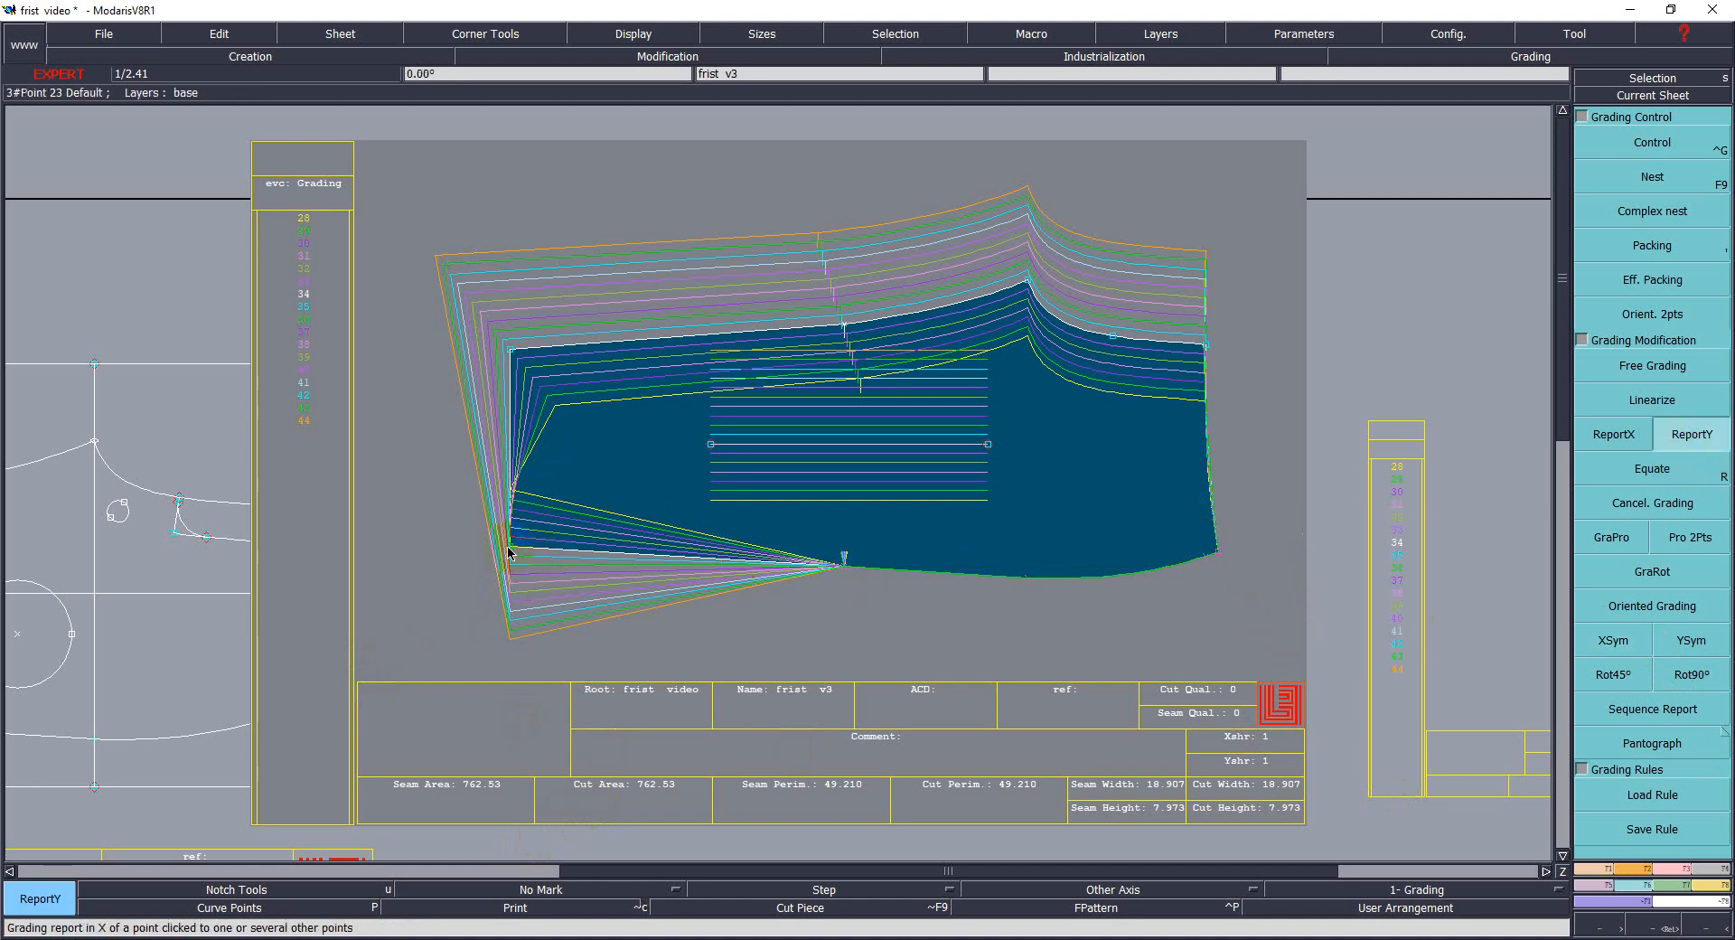
click(844, 565)
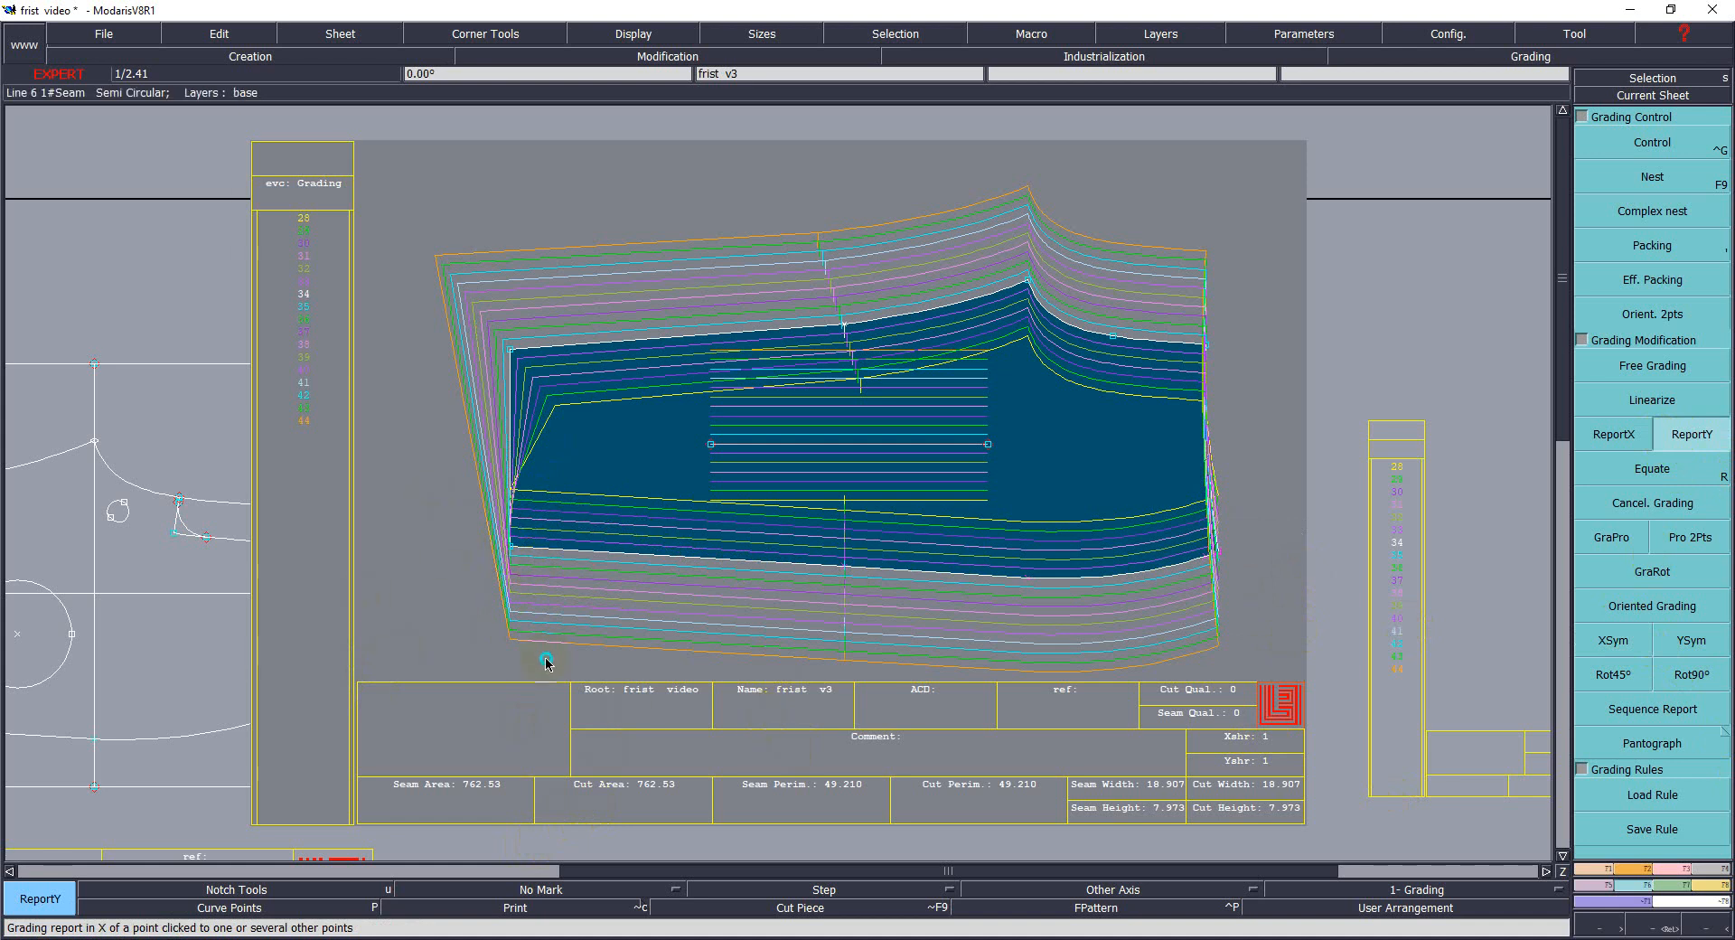
Copy the upper-left corner point's X grading to the lower-left corner point with ReportX after the symmetric regrading of the lower edge.
click(1613, 435)
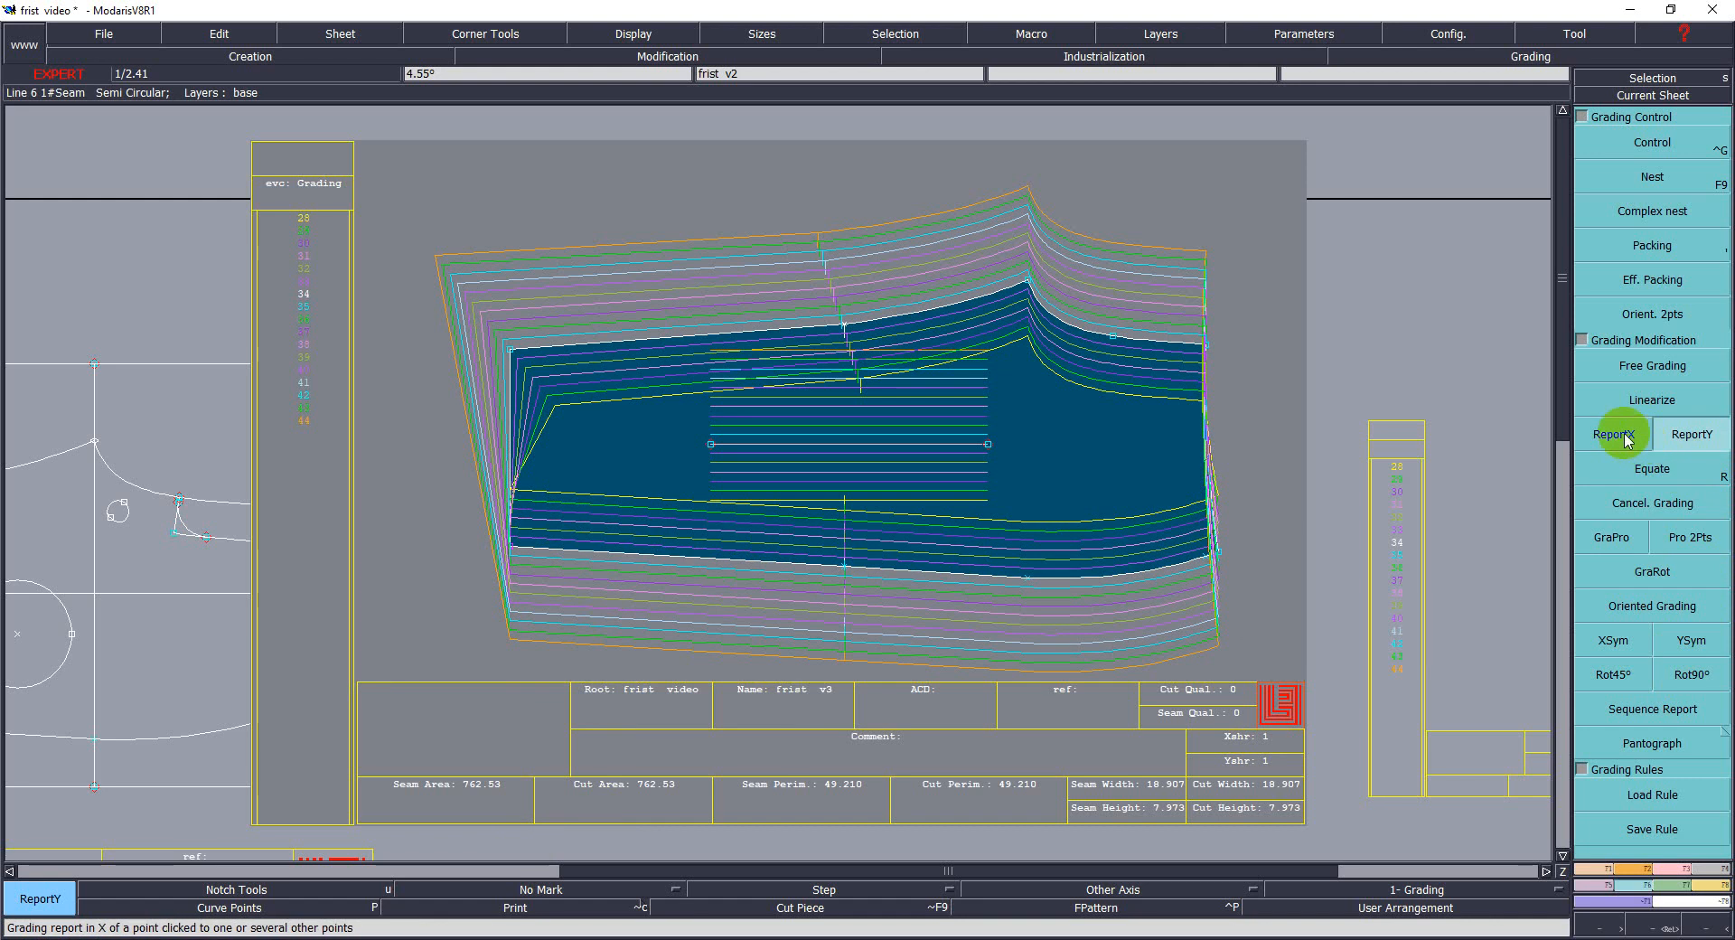
click(511, 350)
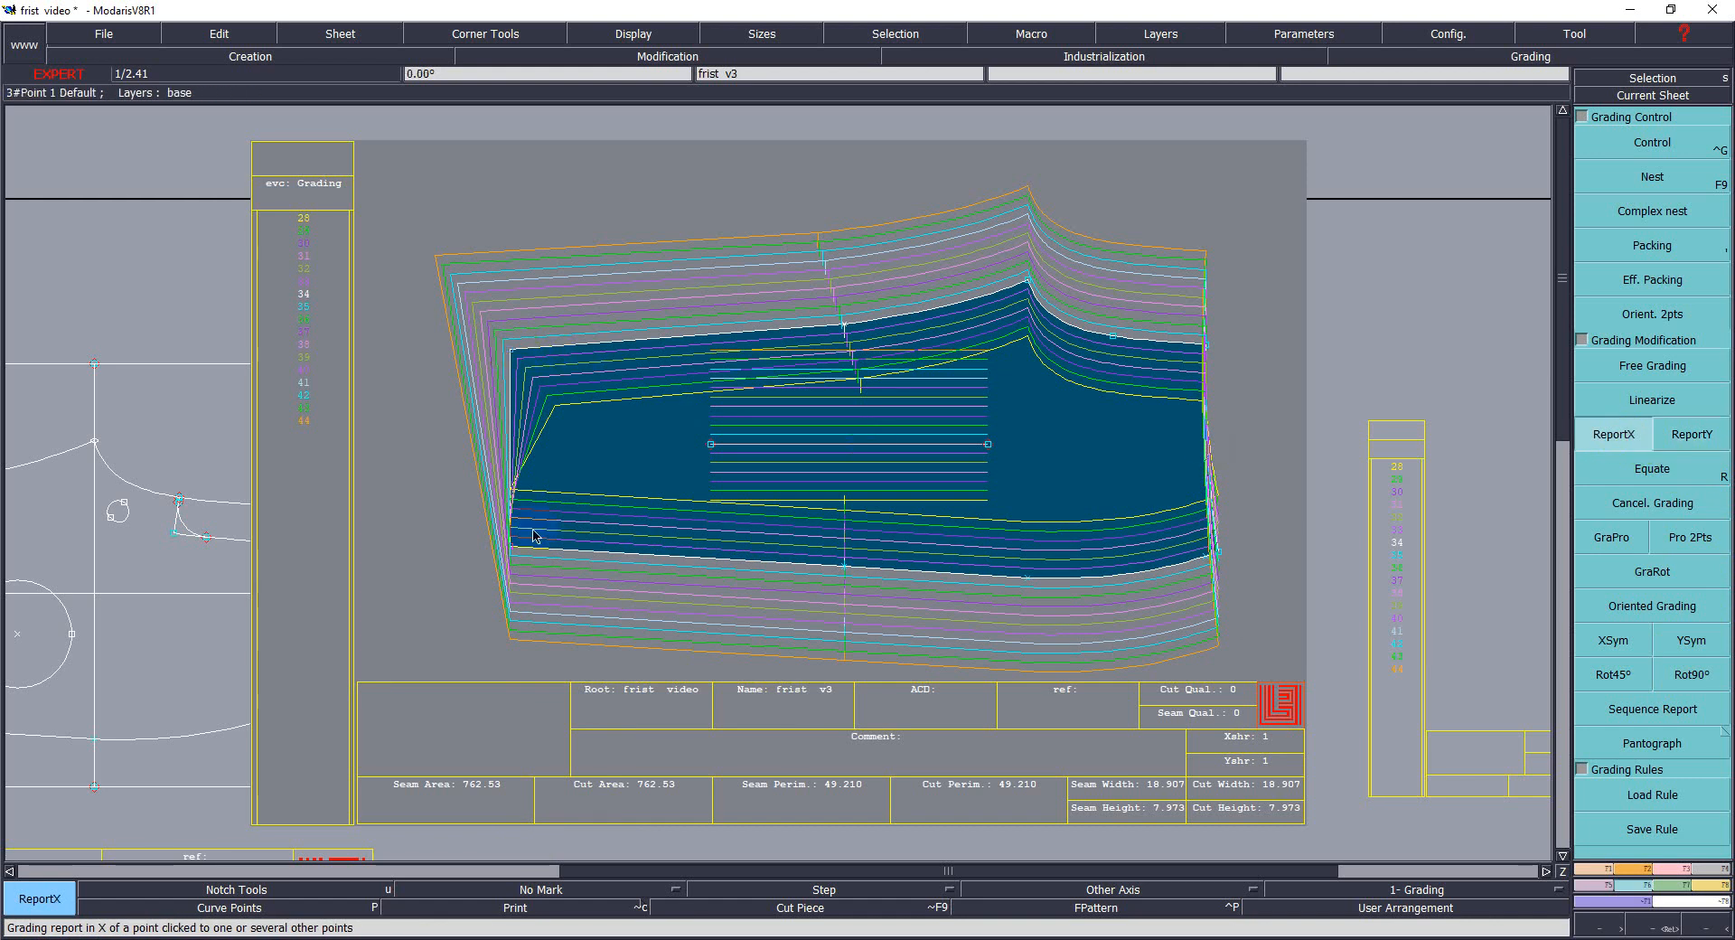
click(509, 551)
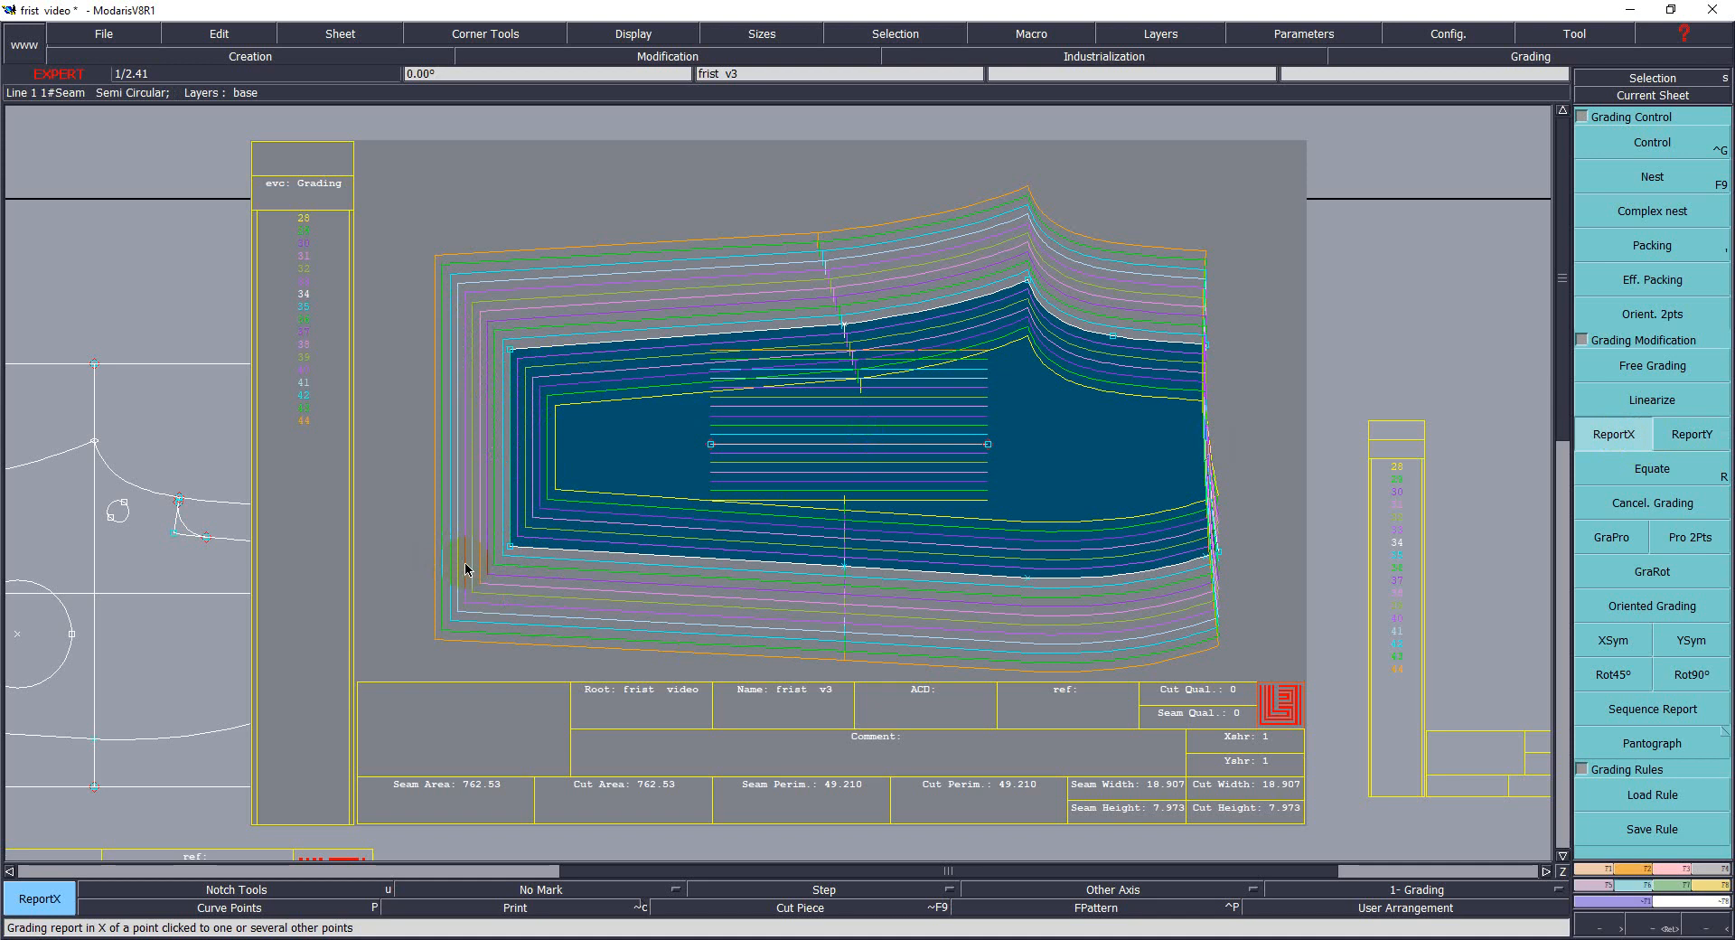
Set the ddx grading increment of the trouser piece's upper-right corner point to 0.1 for all sizes.
click(1654, 478)
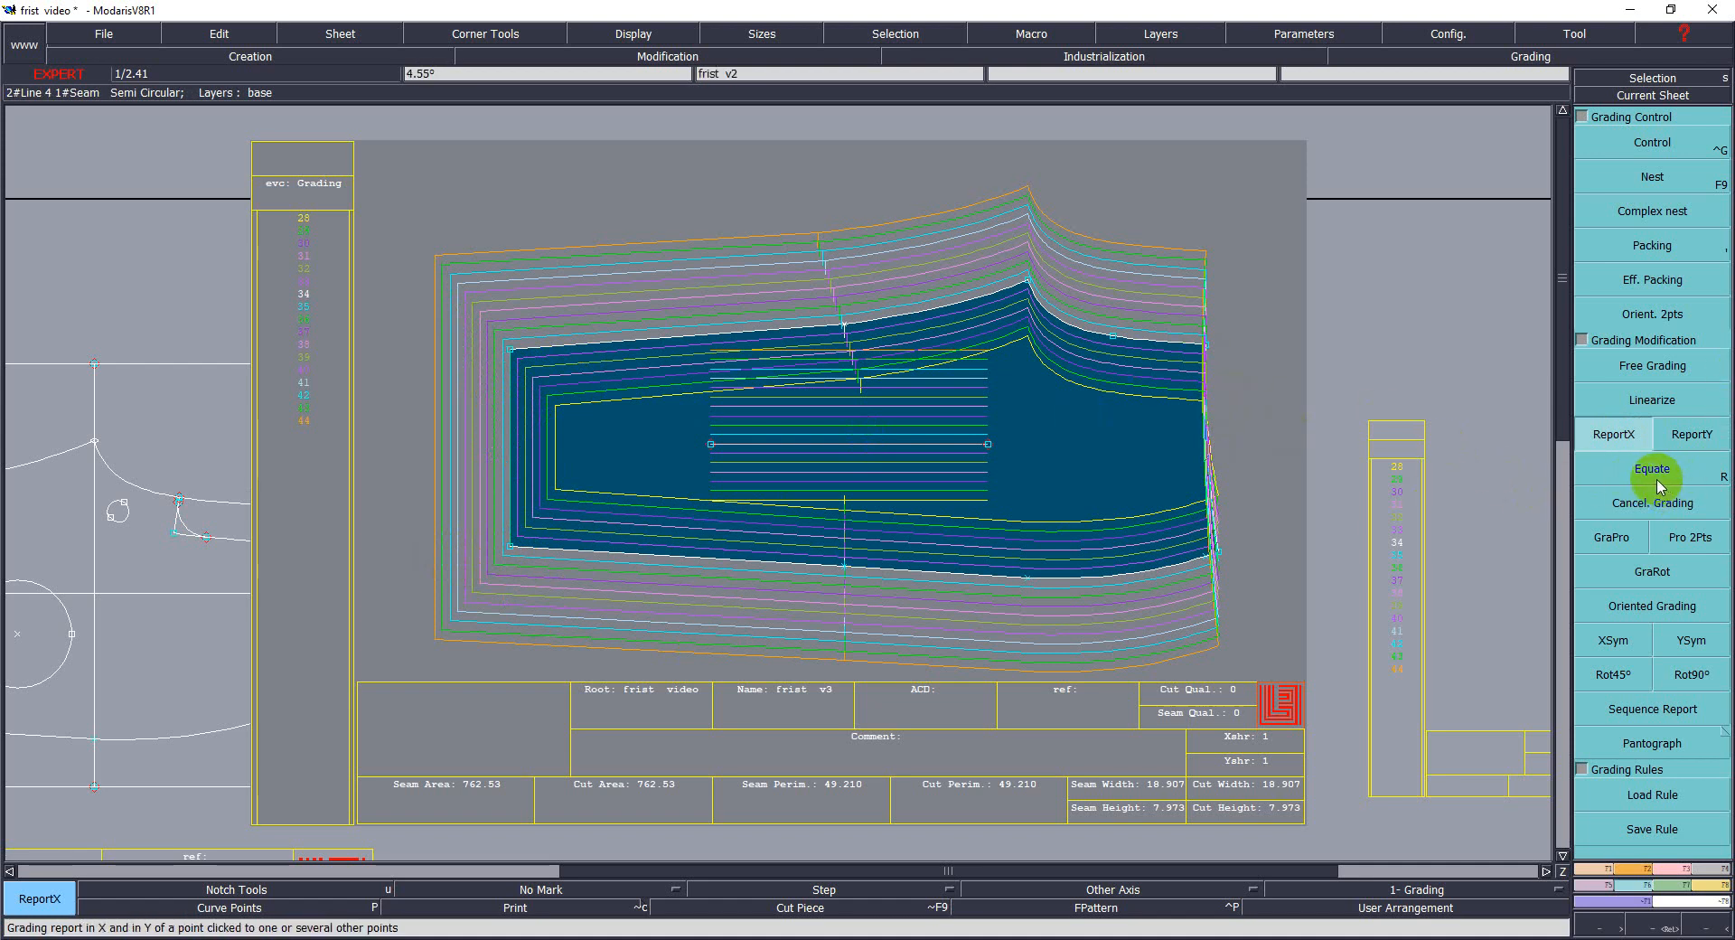
click(1202, 356)
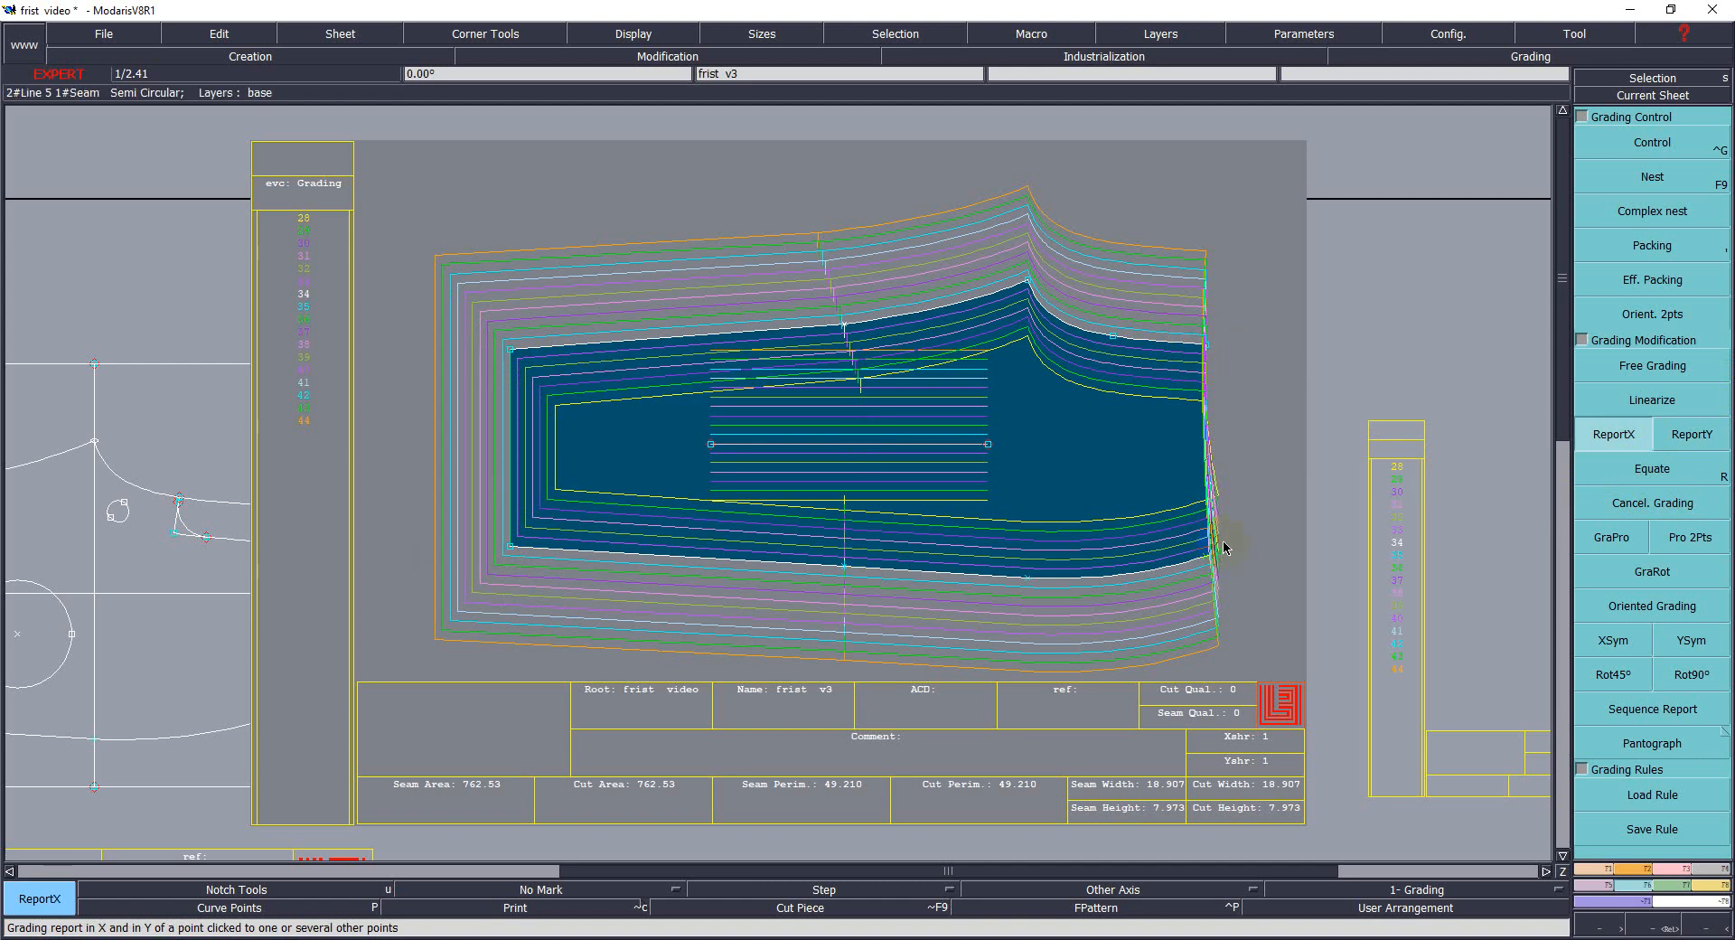
key(ctrl+g)
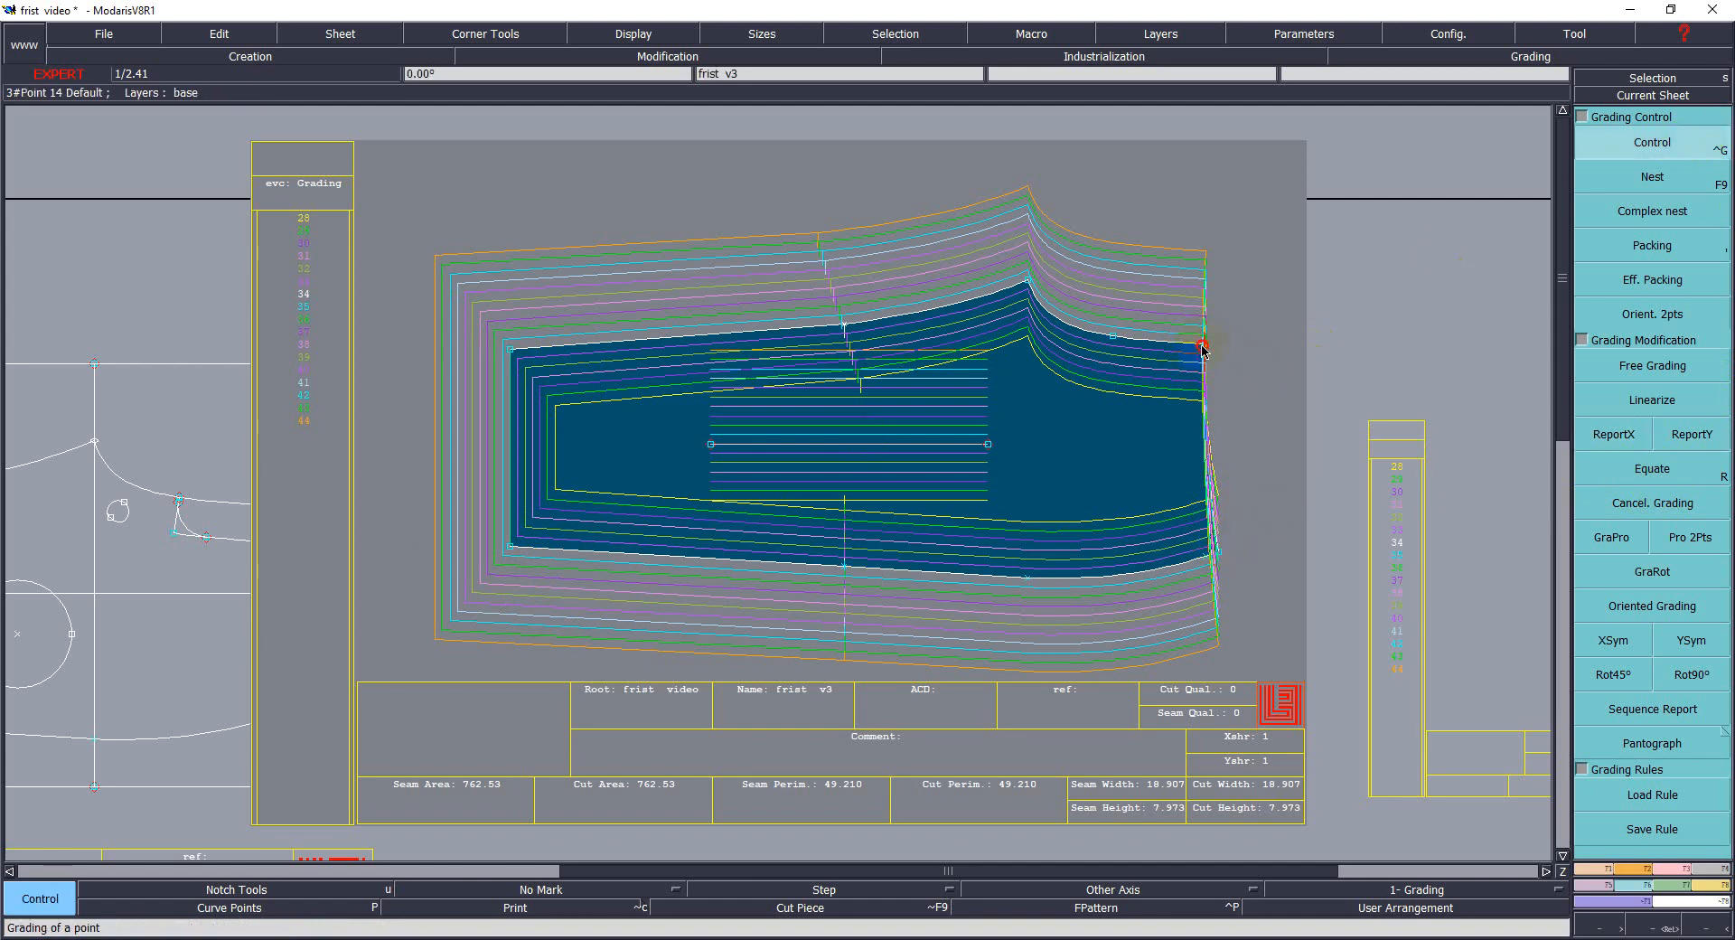
click(1205, 342)
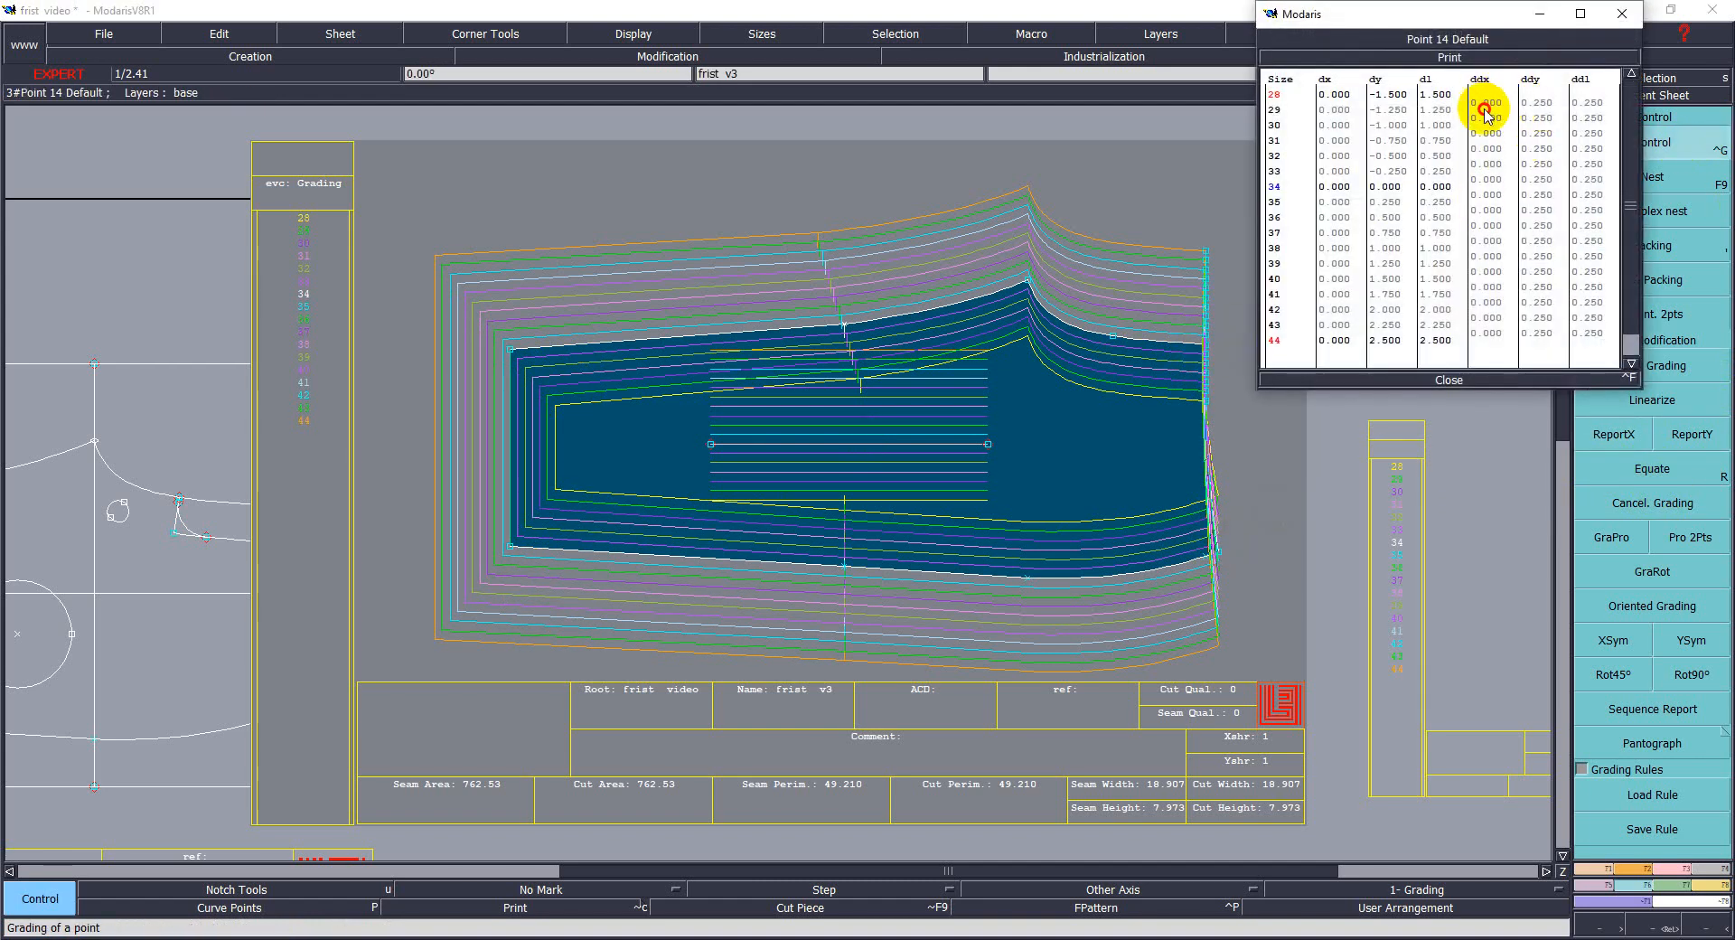
drag(1483, 105, 1479, 334)
text(.1)
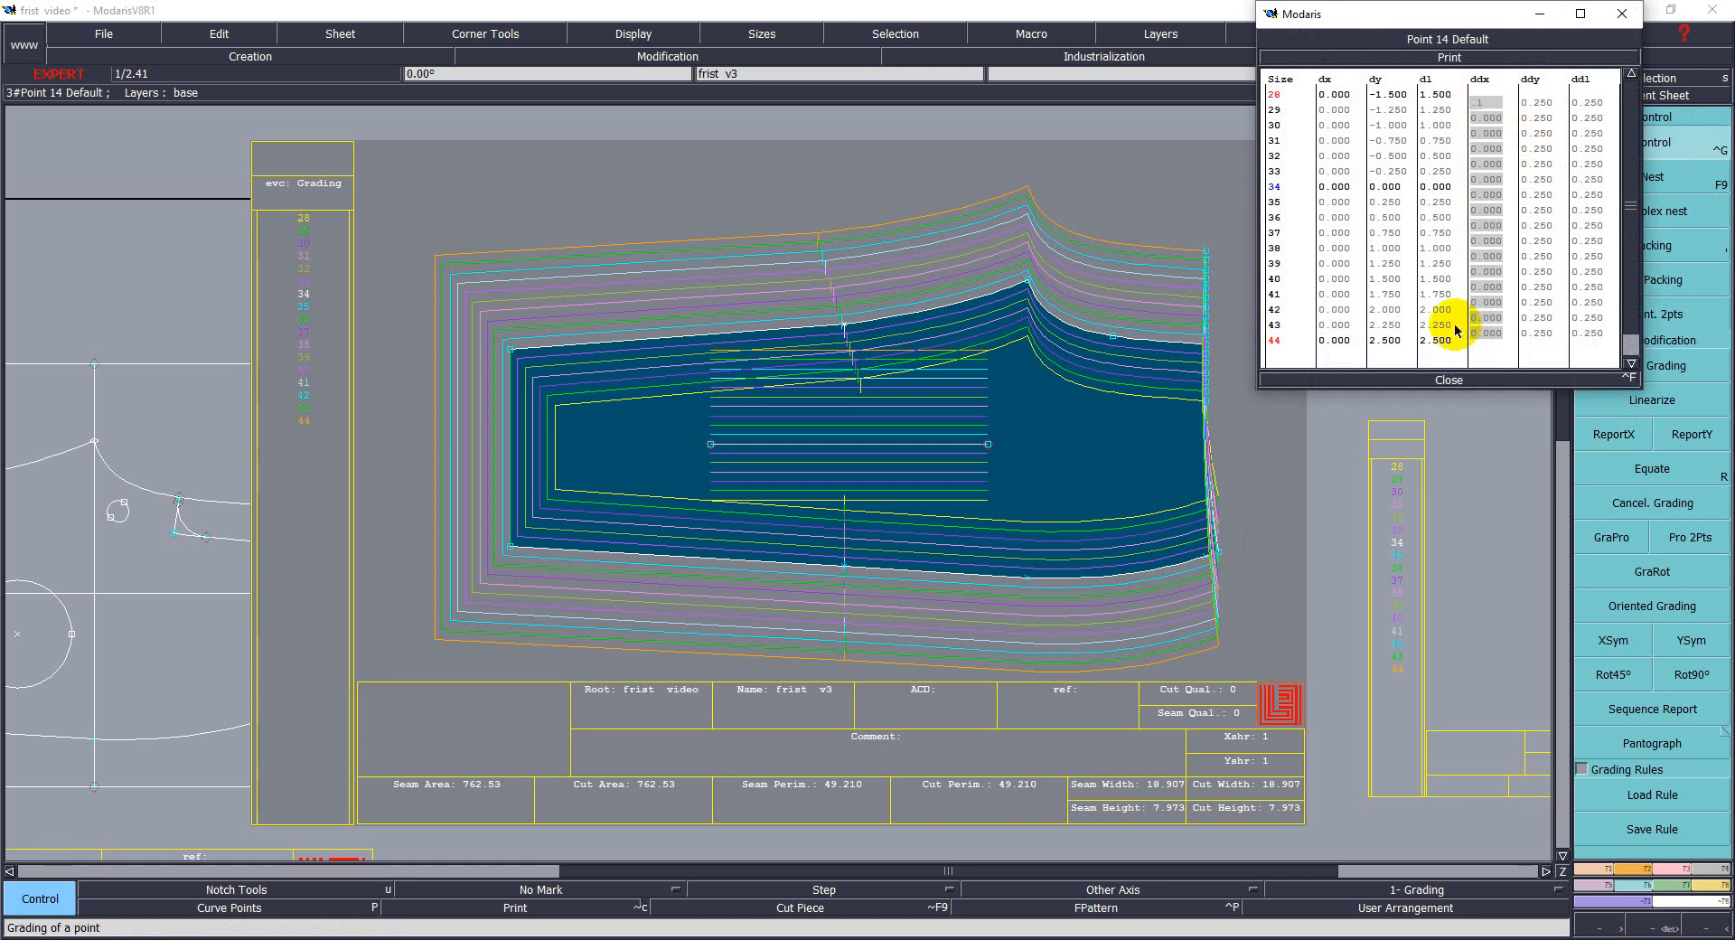
key(Return)
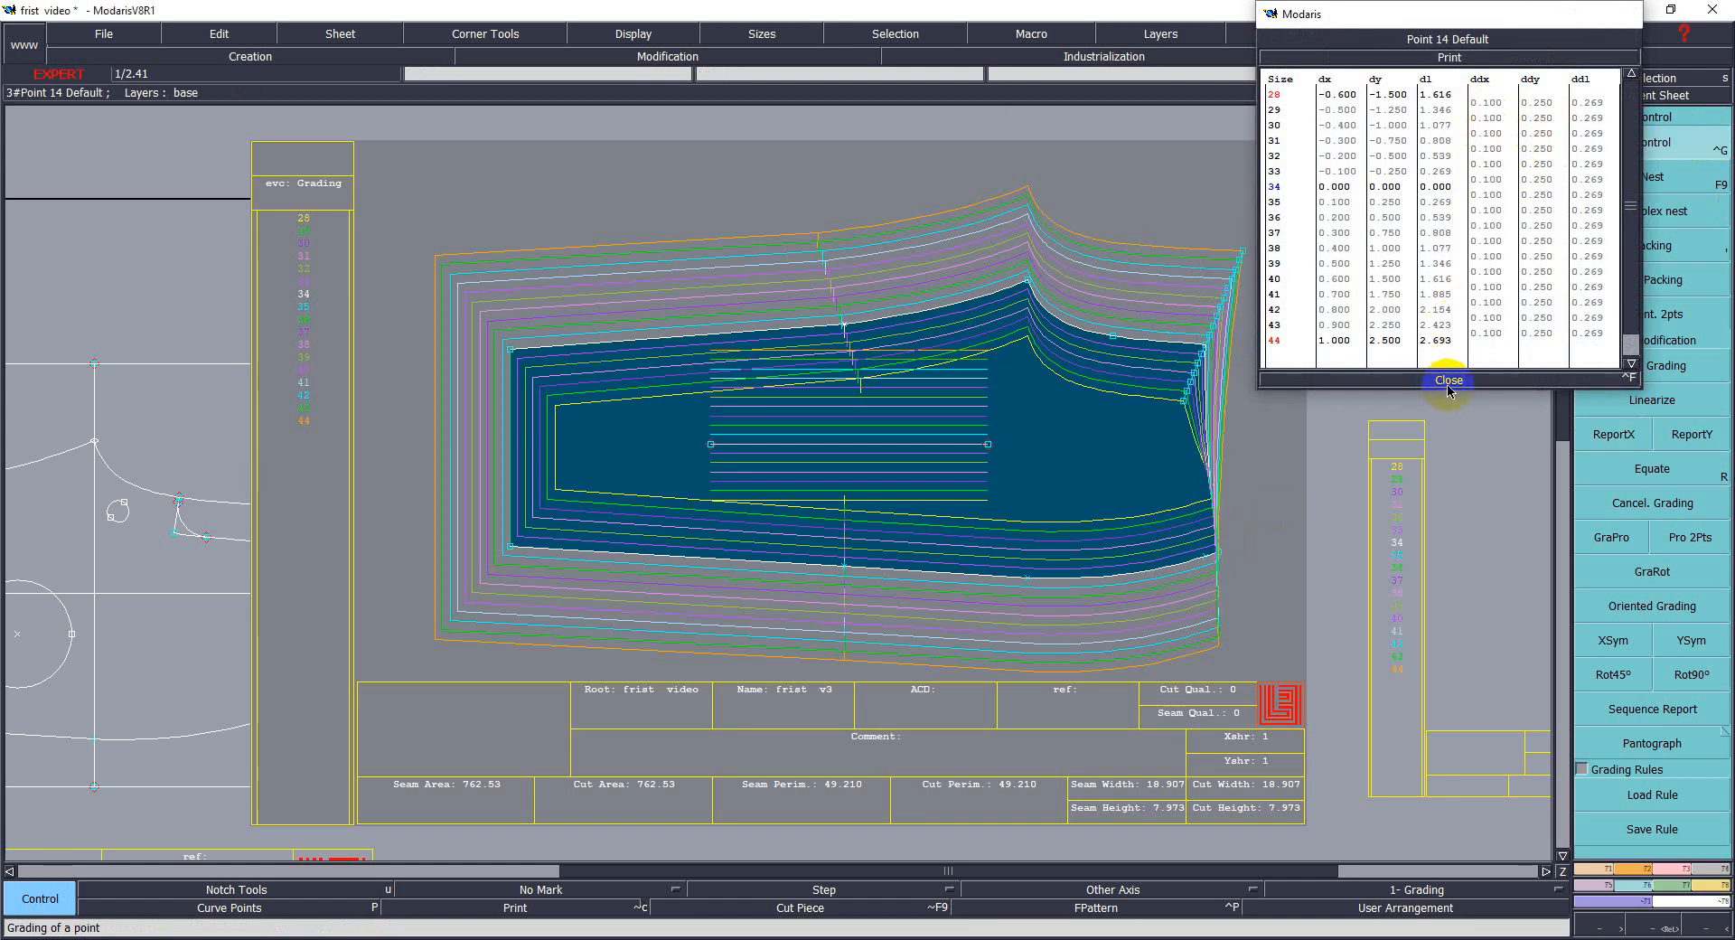
click(1442, 379)
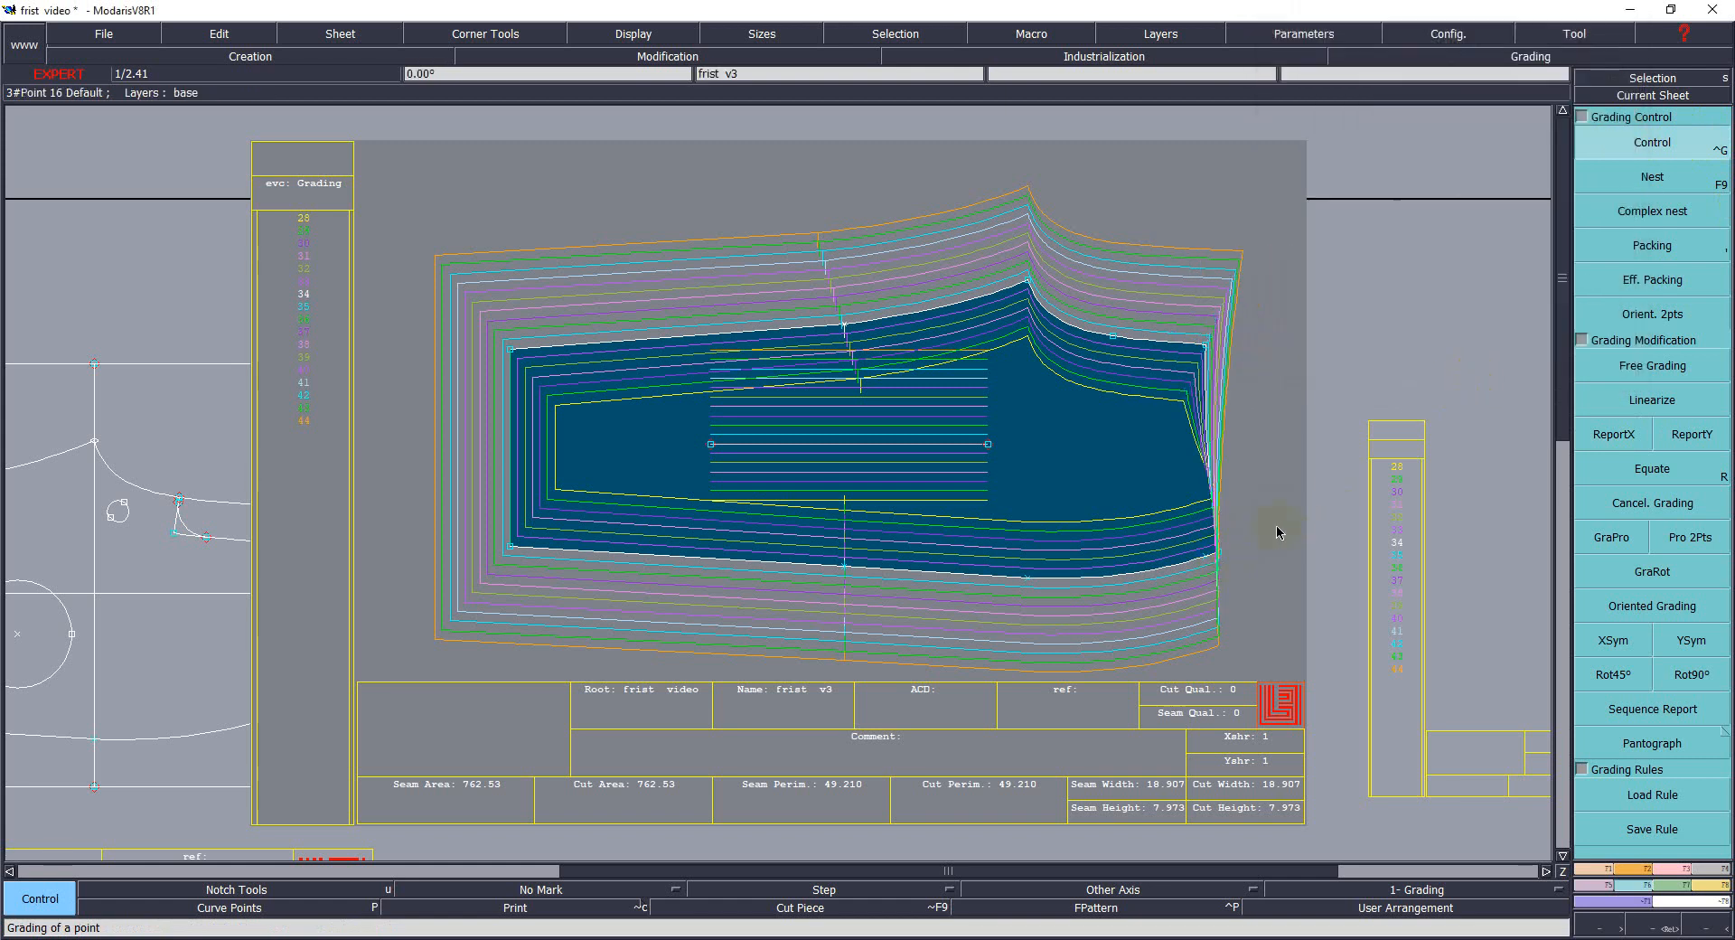
Copy the upper-right corner point's full grading to the lower-right corner point with Equate, and mirror it there with XSym.
click(1633, 482)
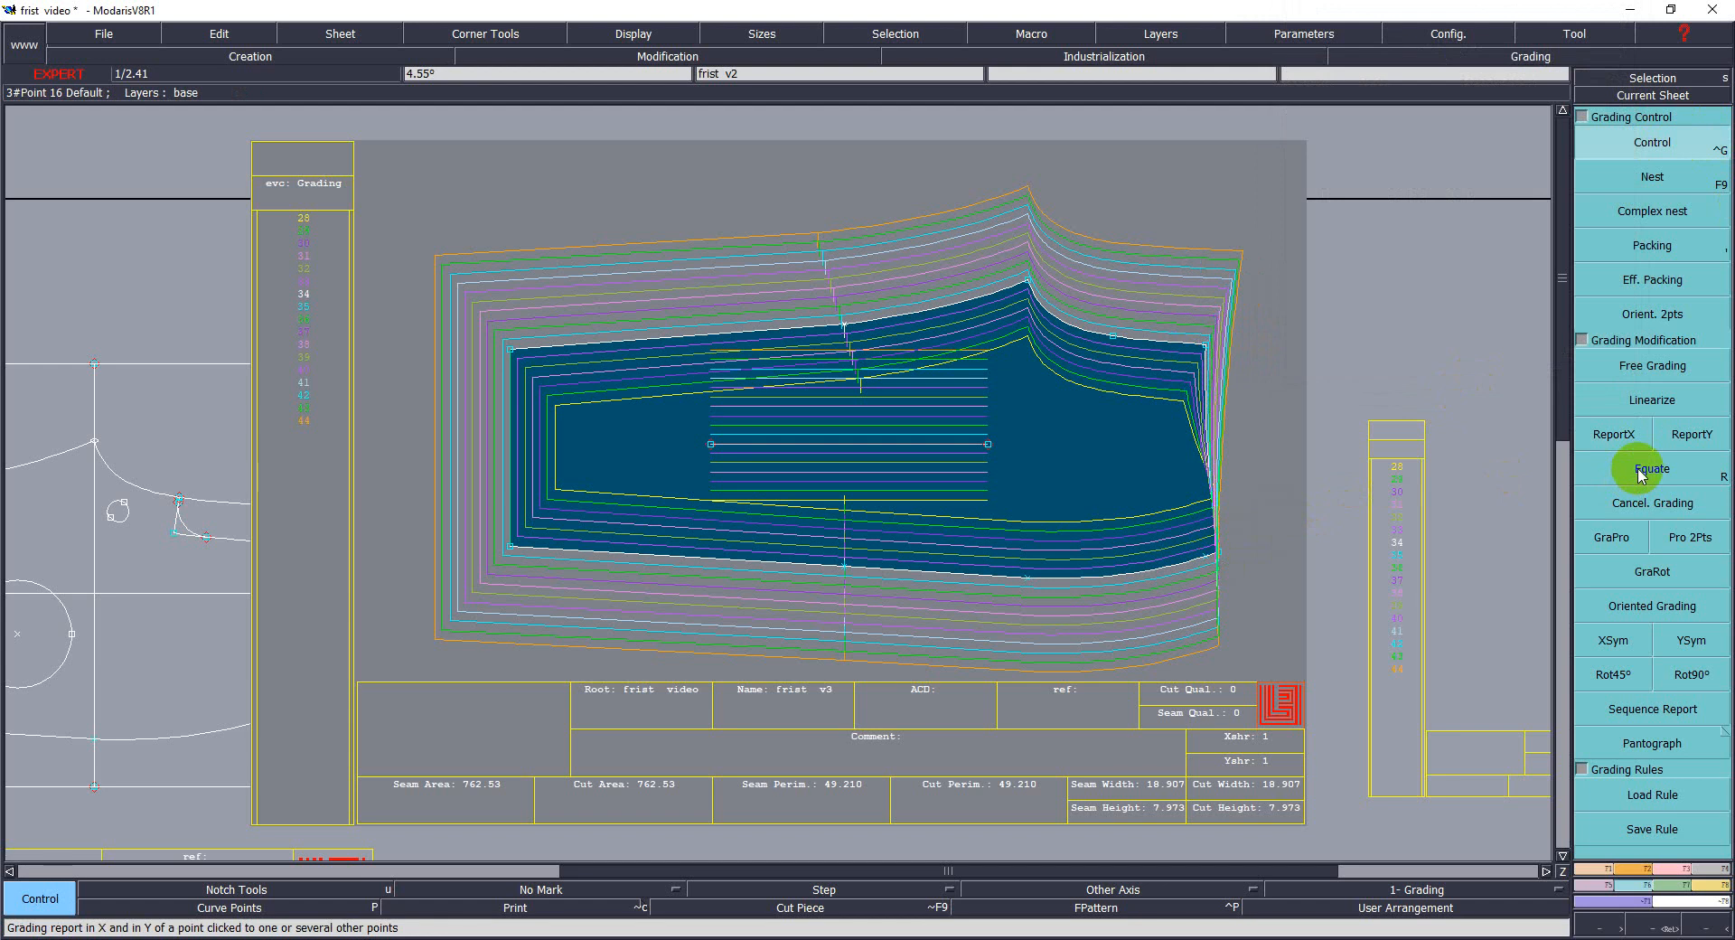
click(1641, 471)
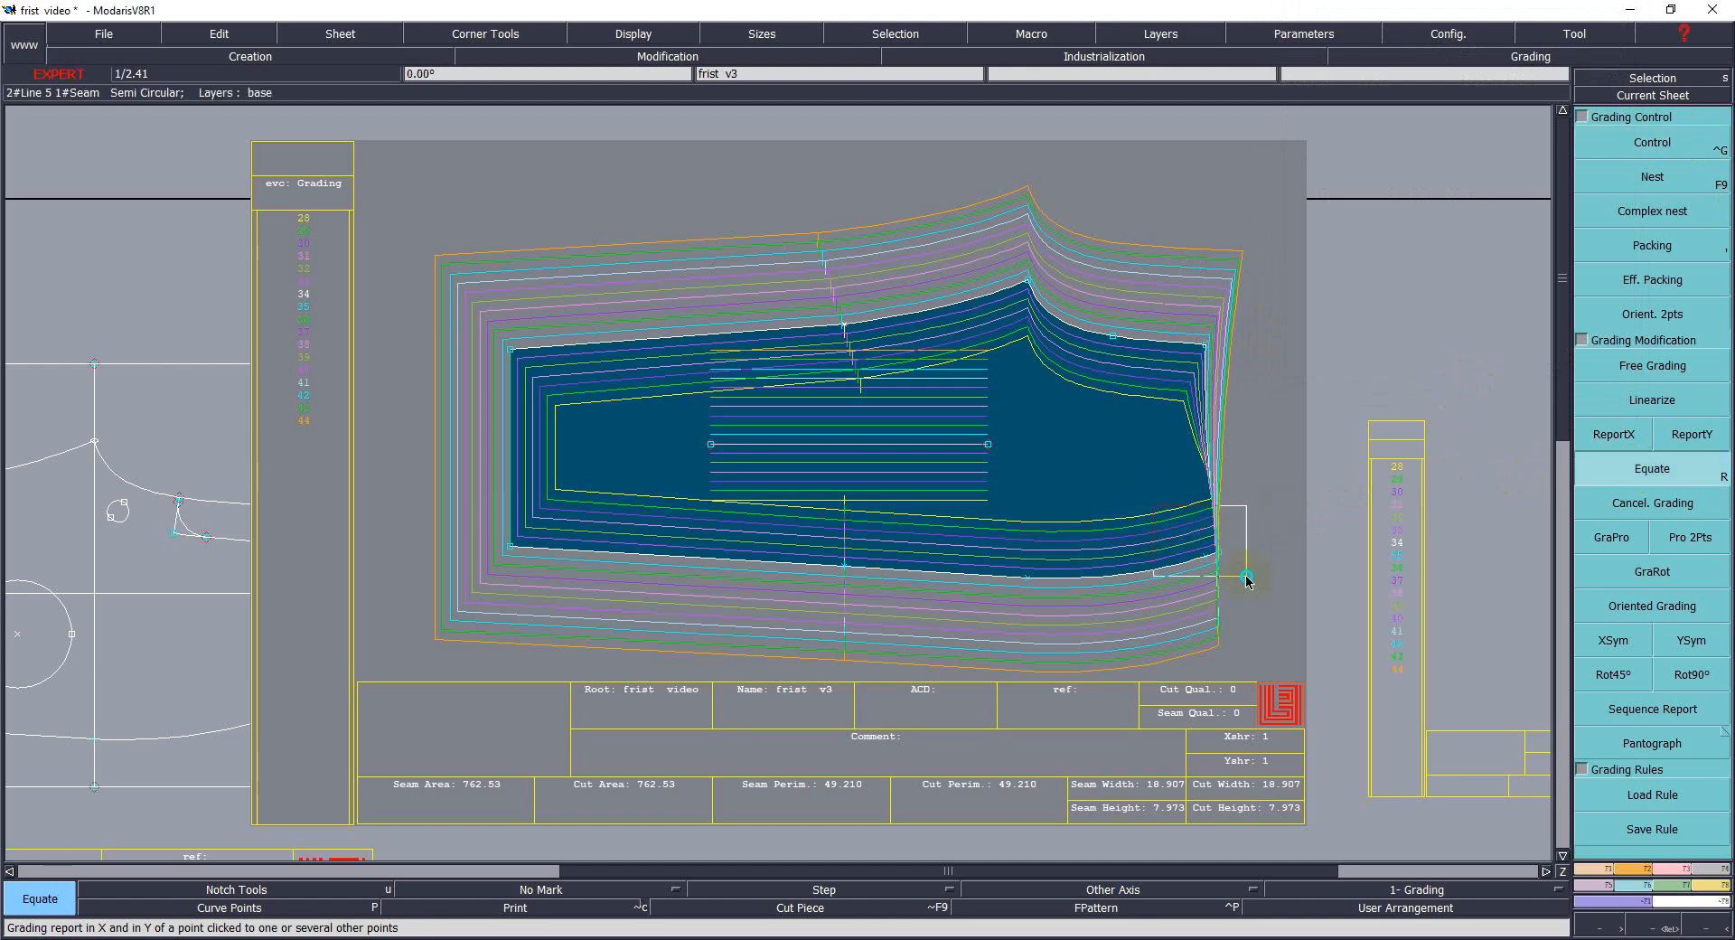
click(1207, 346)
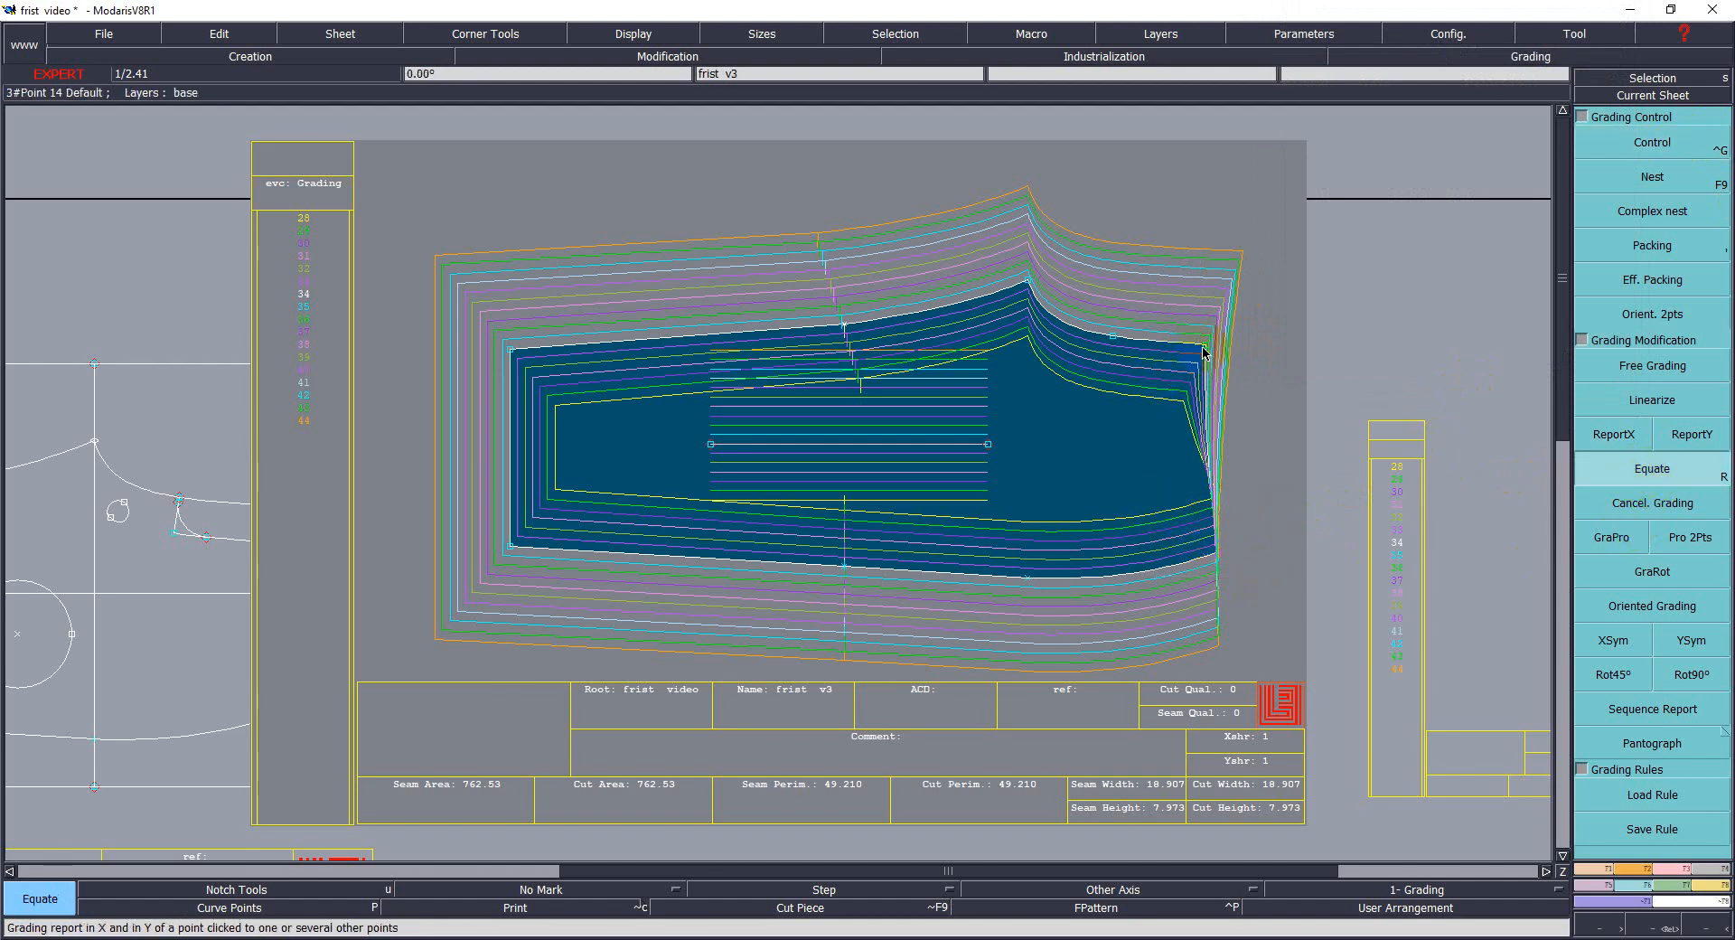
click(1217, 559)
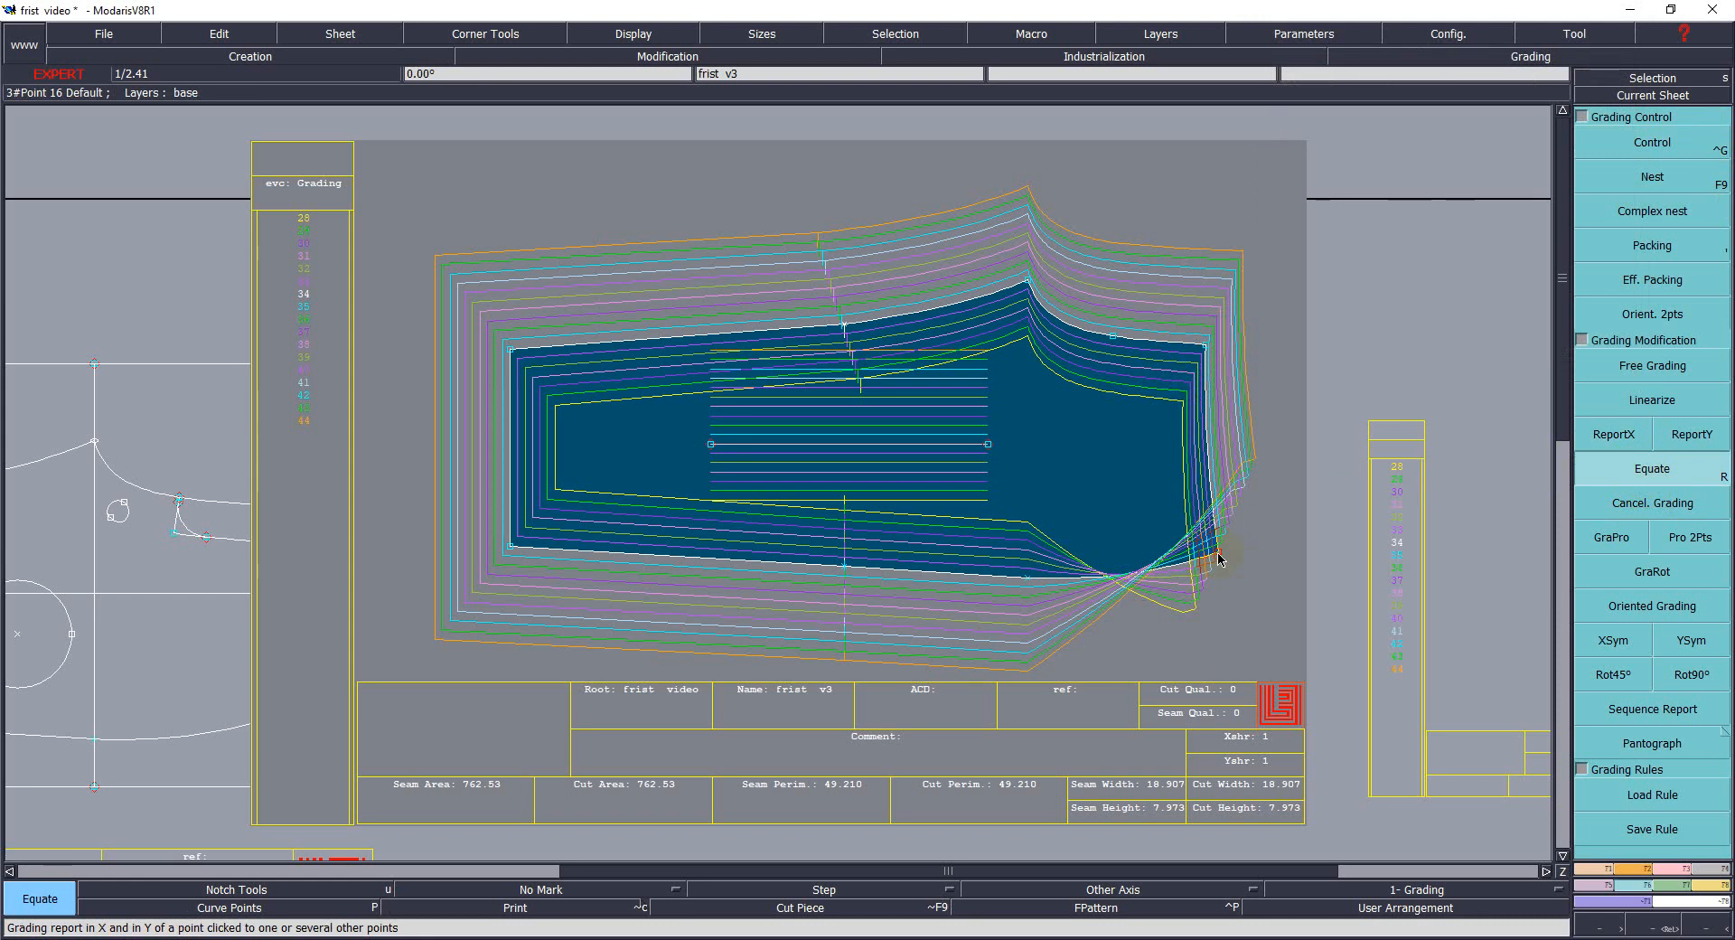
click(1606, 641)
click(1217, 551)
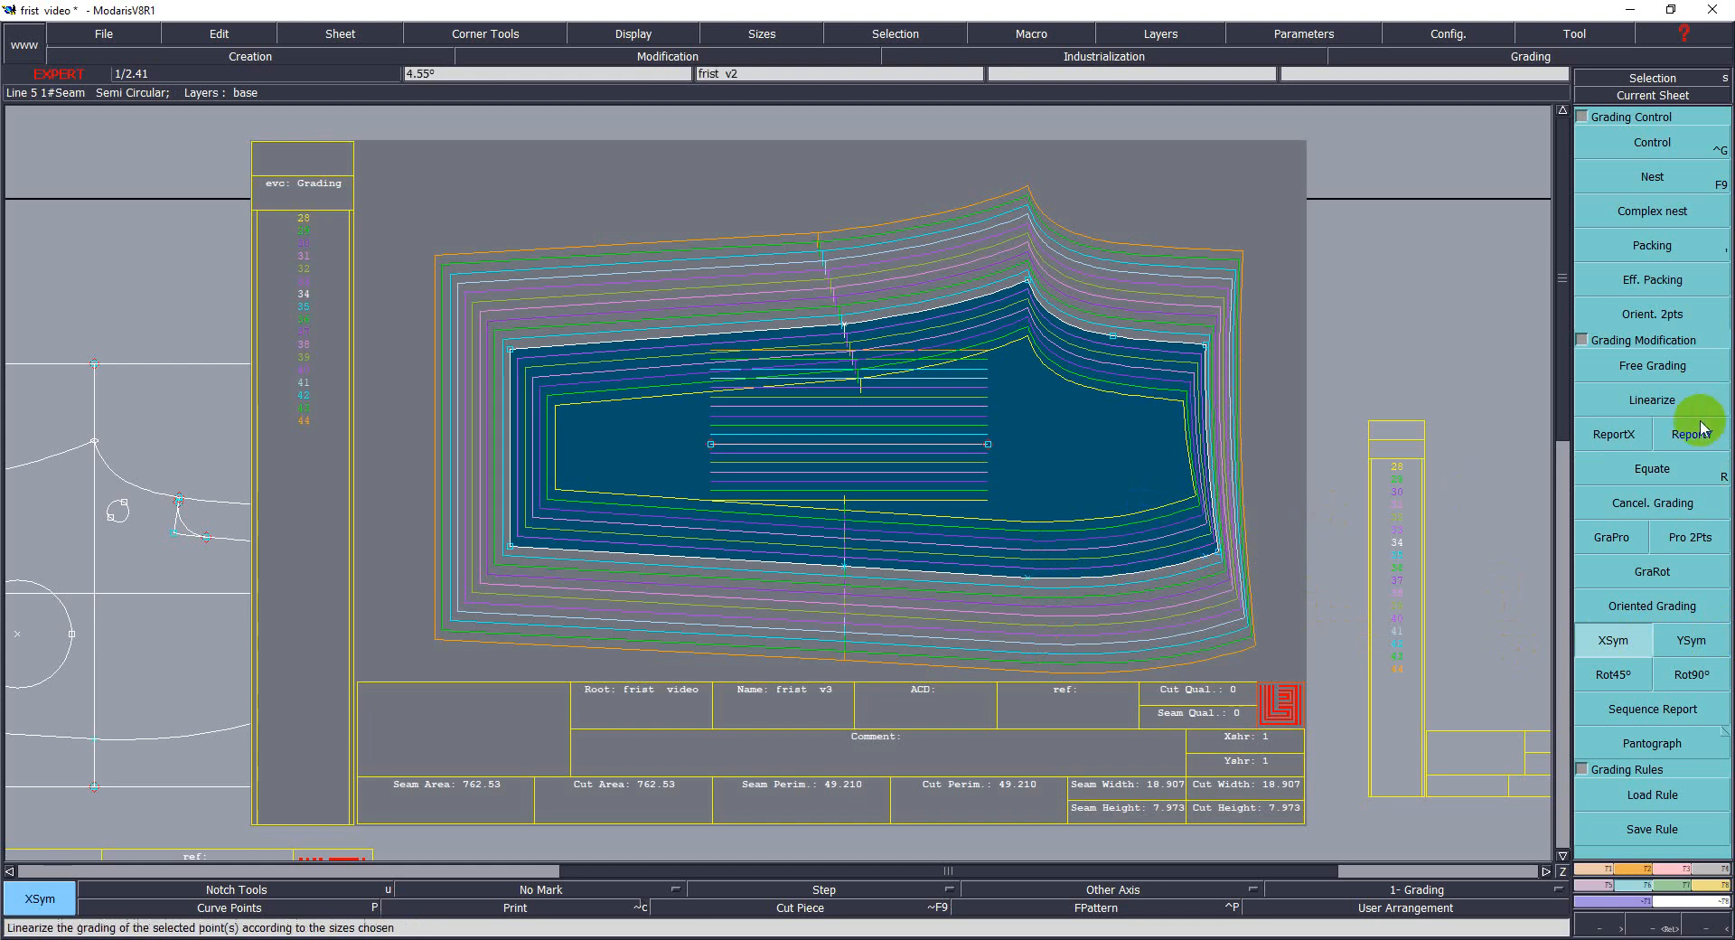
Reset the grading of all points on the trouser piece to zero with Cancel. Grading, and undo the reset.
click(1643, 511)
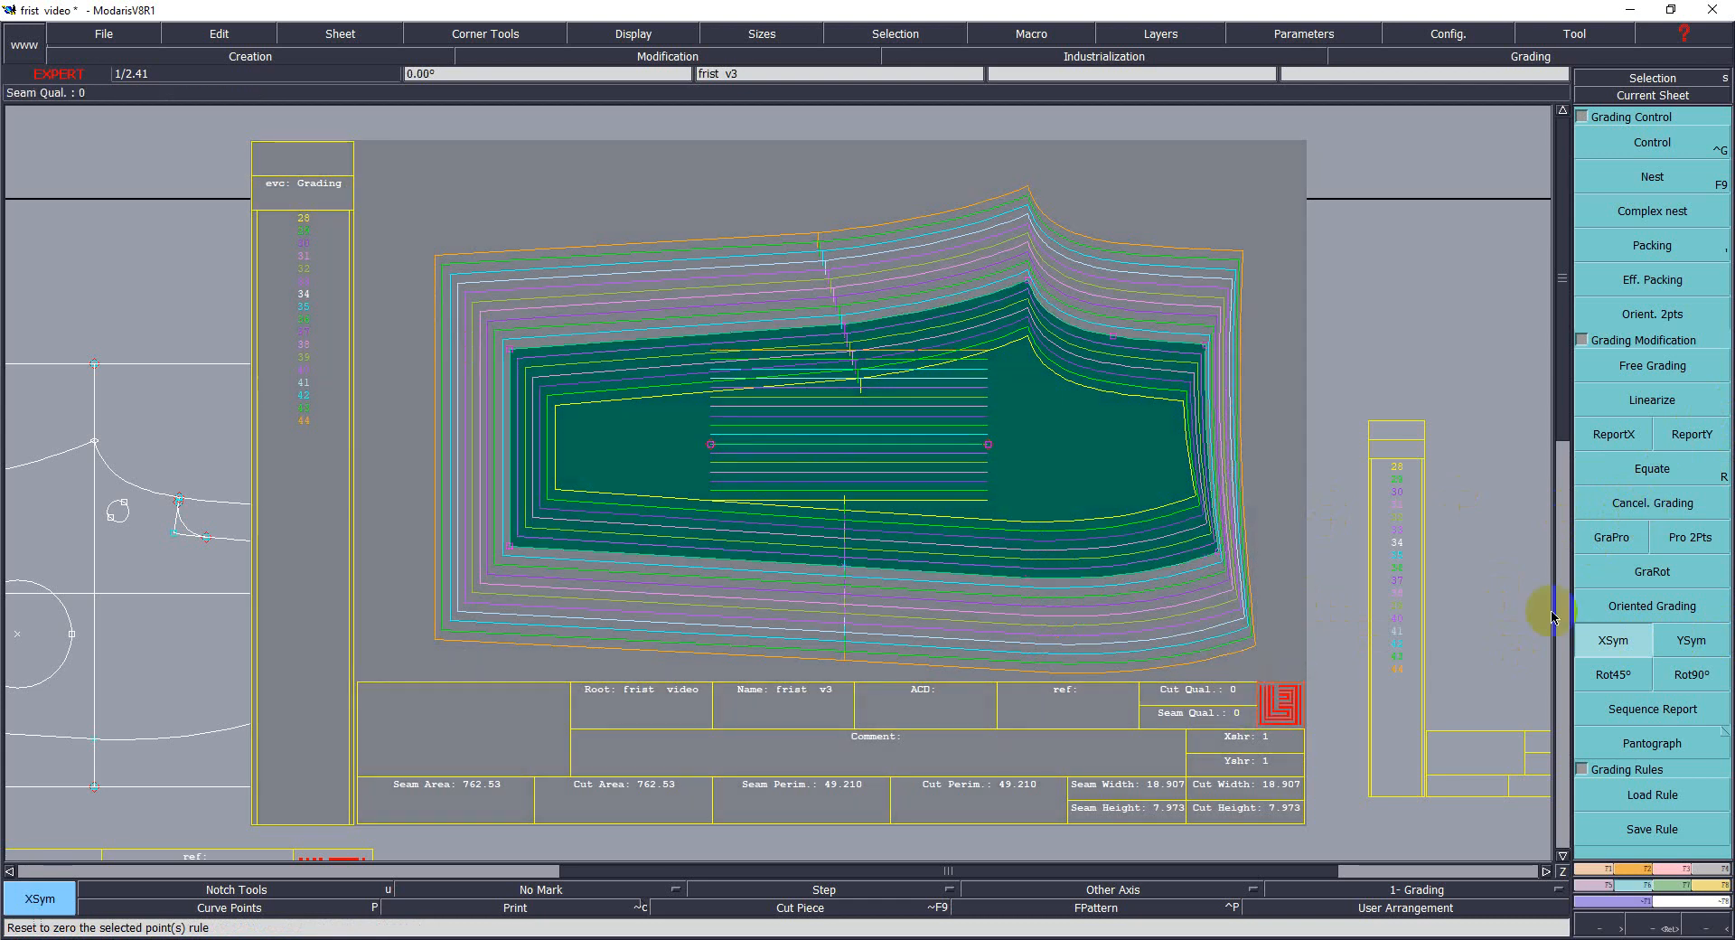
click(1644, 533)
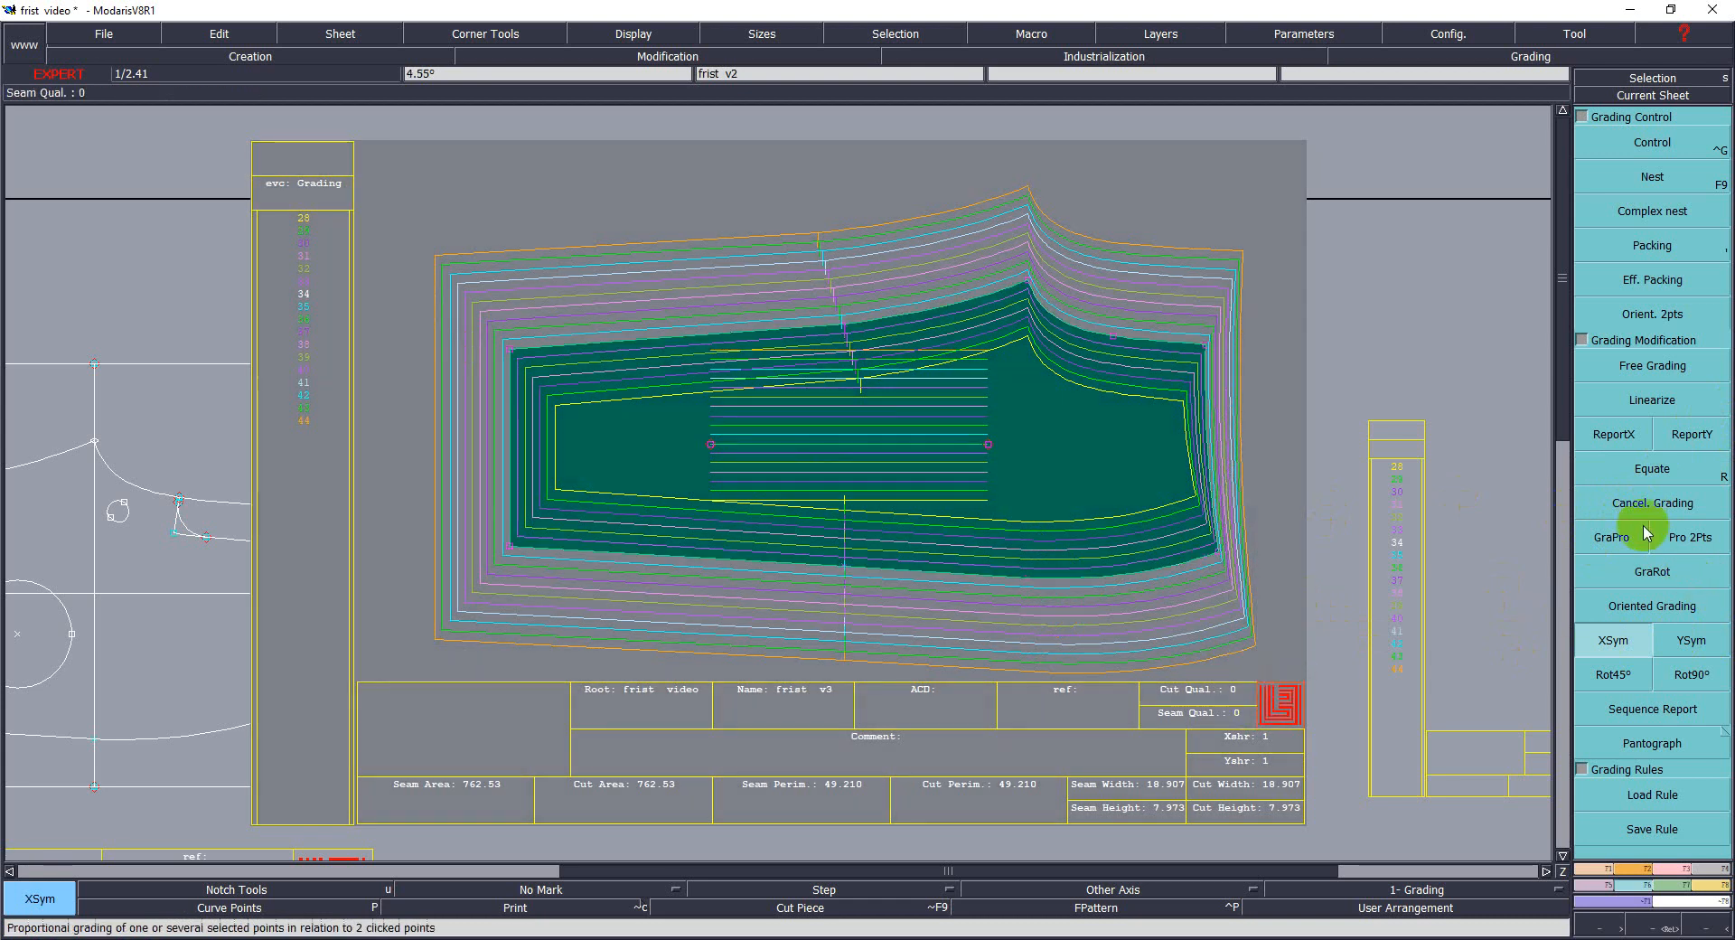
click(1643, 504)
click(1026, 284)
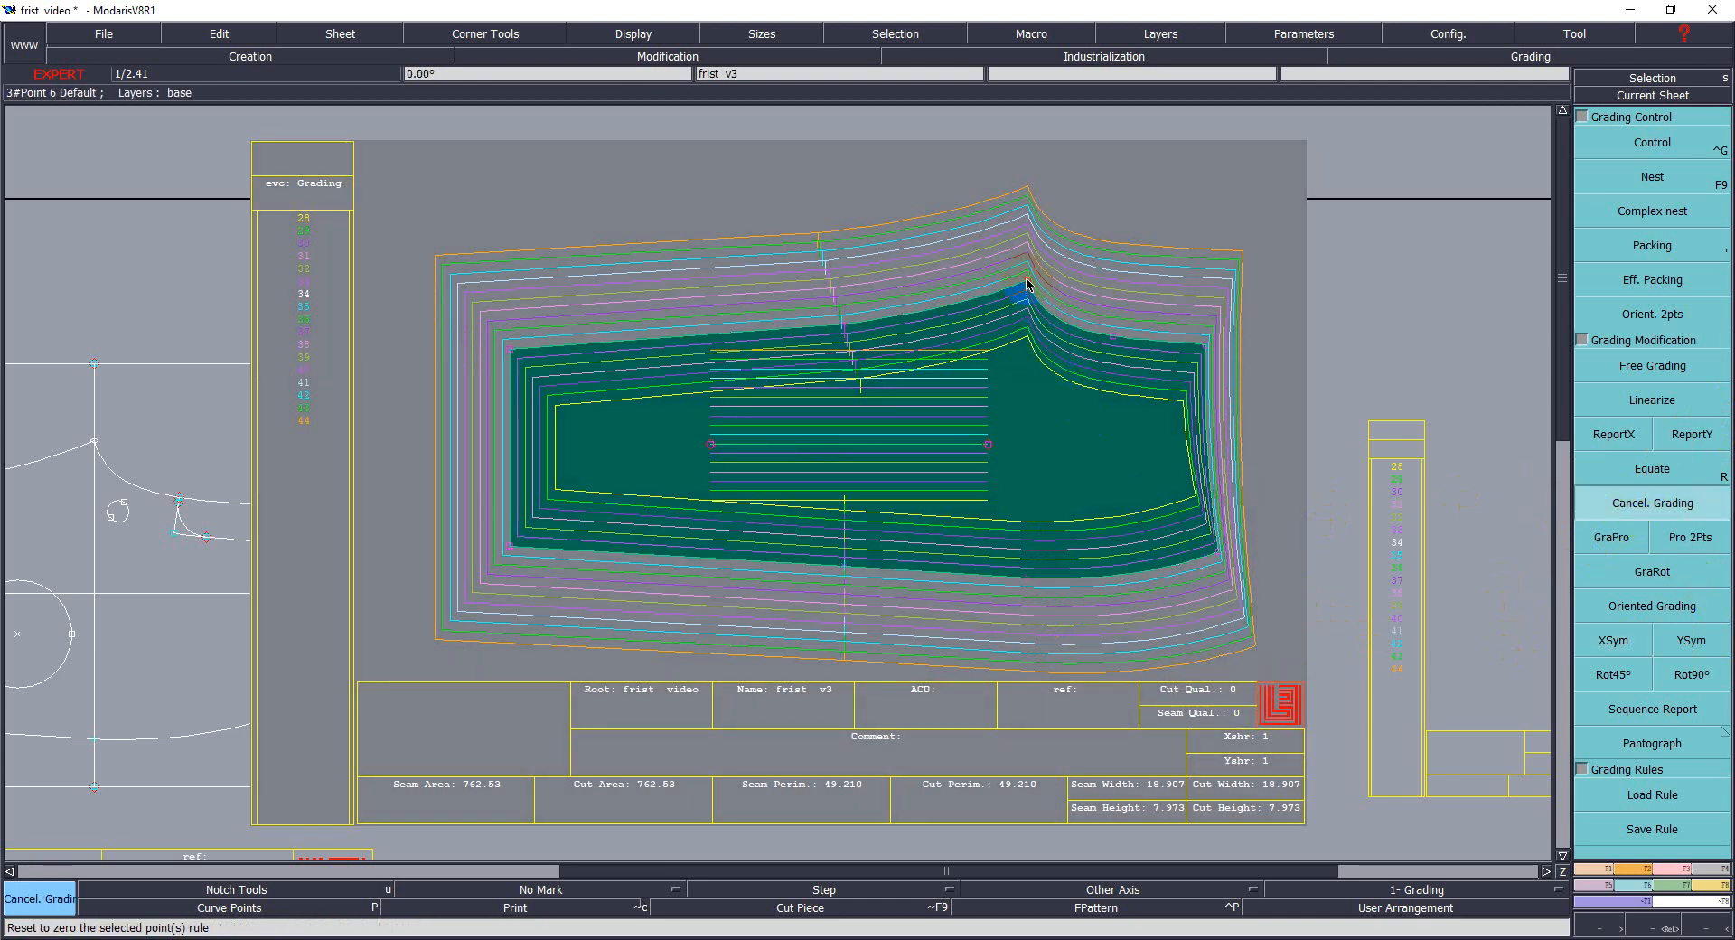
click(1034, 285)
click(1162, 316)
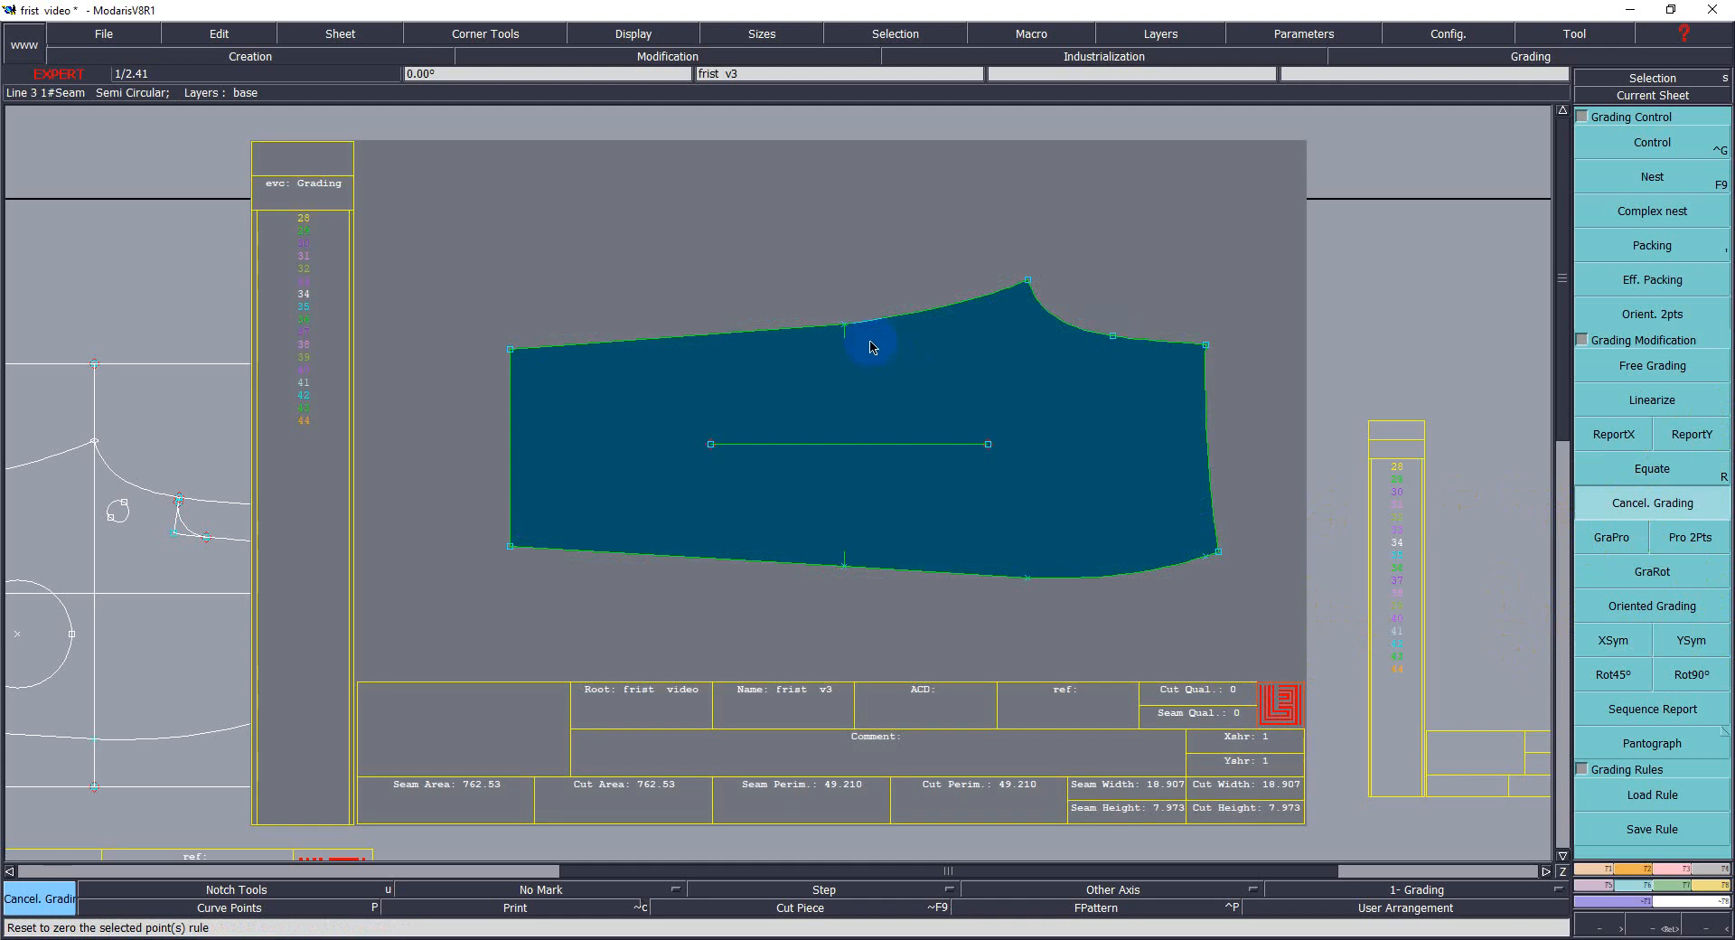
key(ctrl+z)
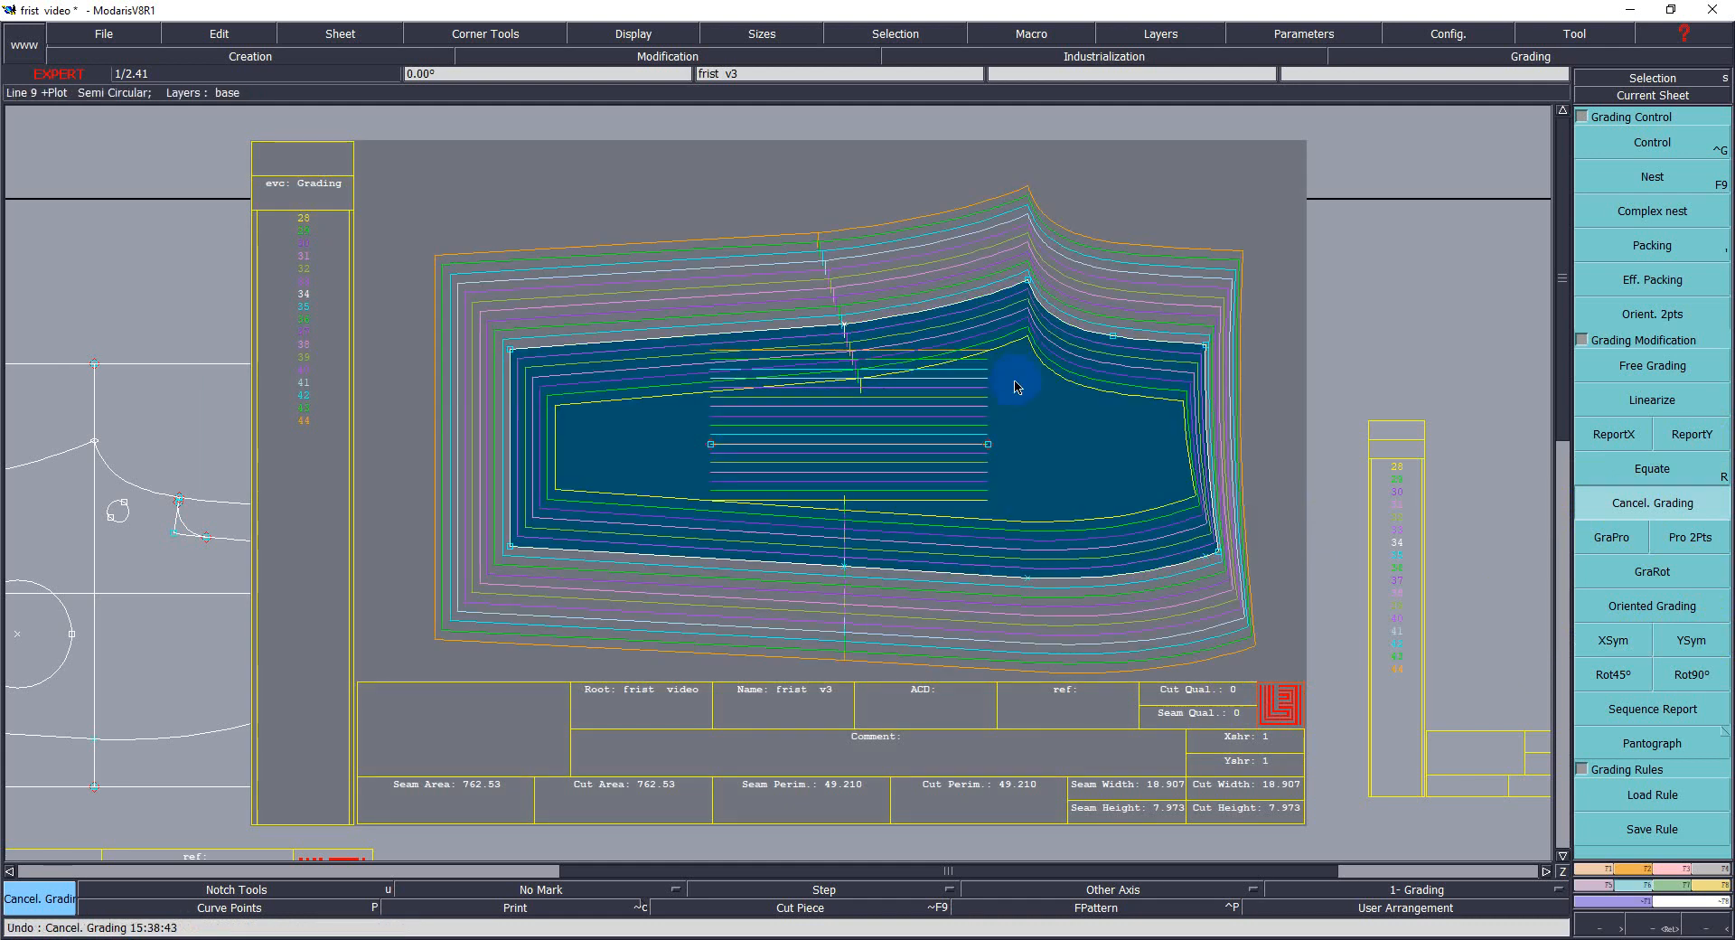
Grade the points along the trouser piece's lower edge proportionally between its two corner points with GraPro.
click(1614, 553)
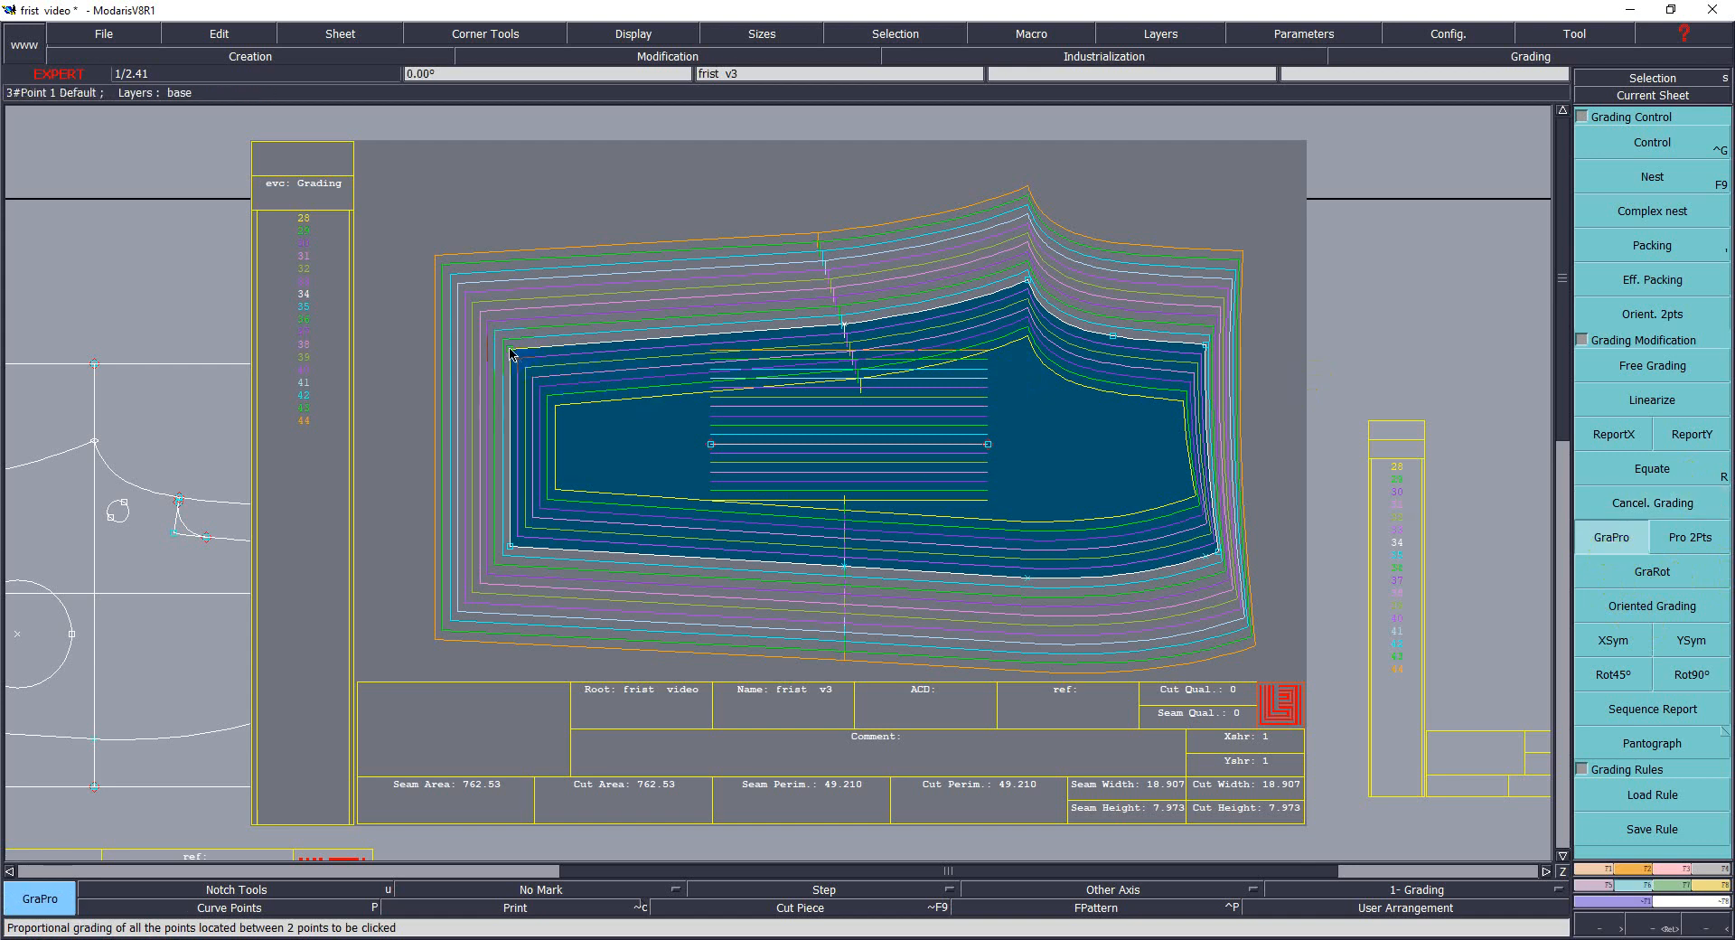
click(554, 353)
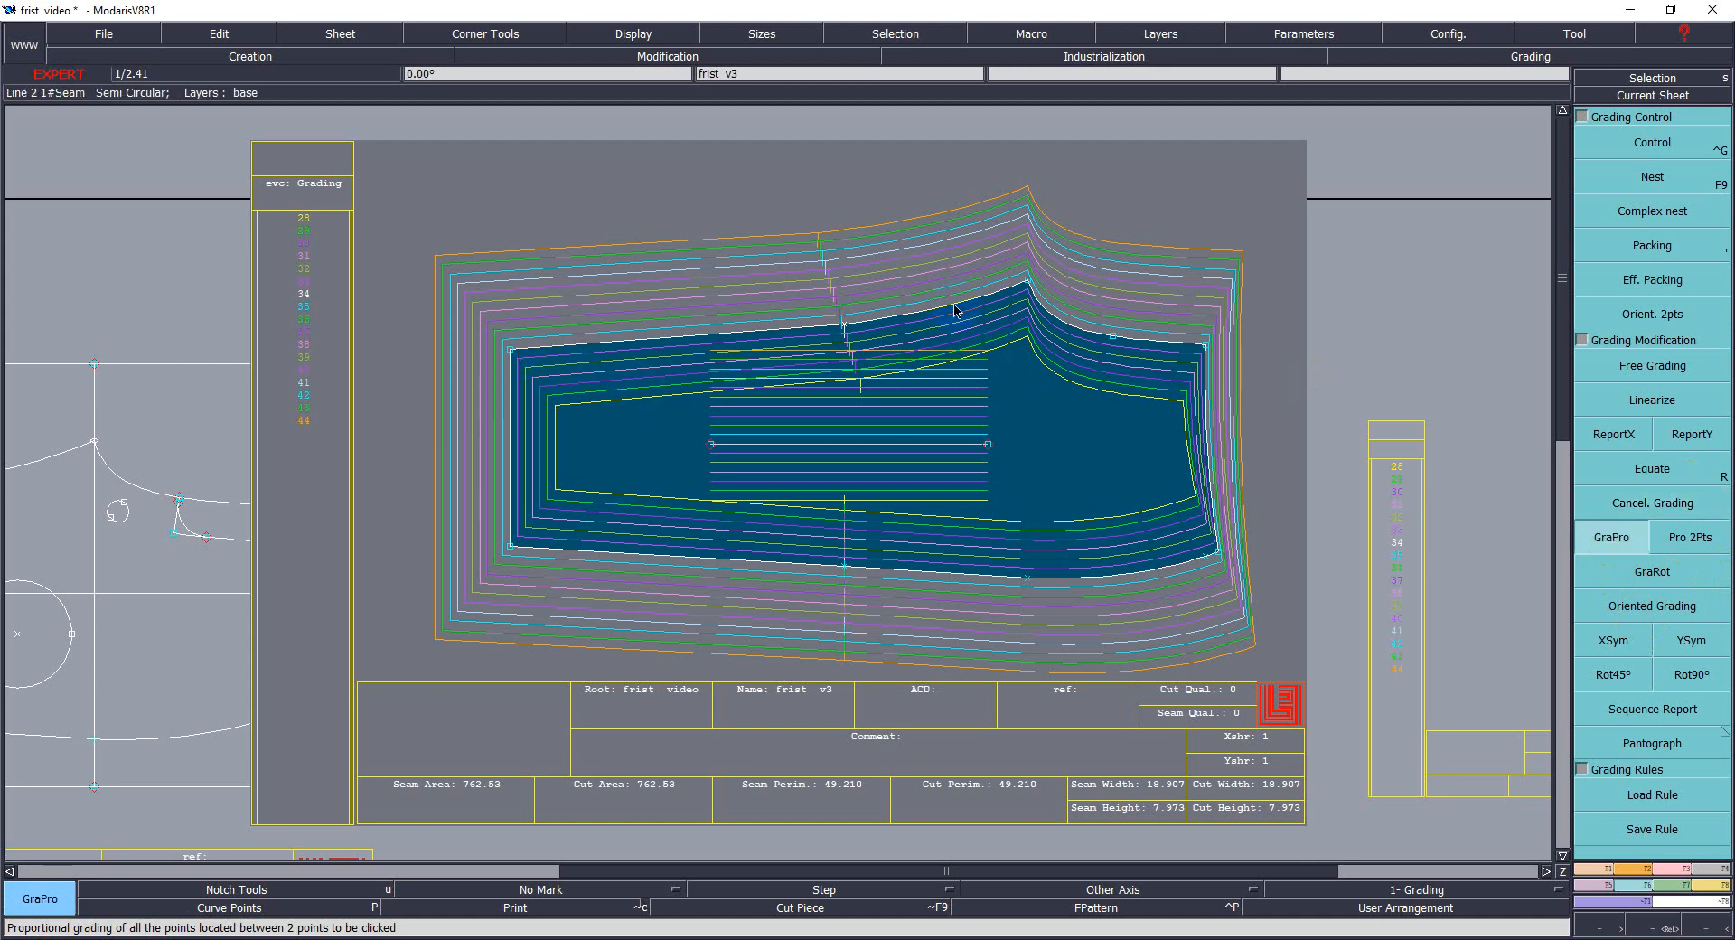
click(1030, 283)
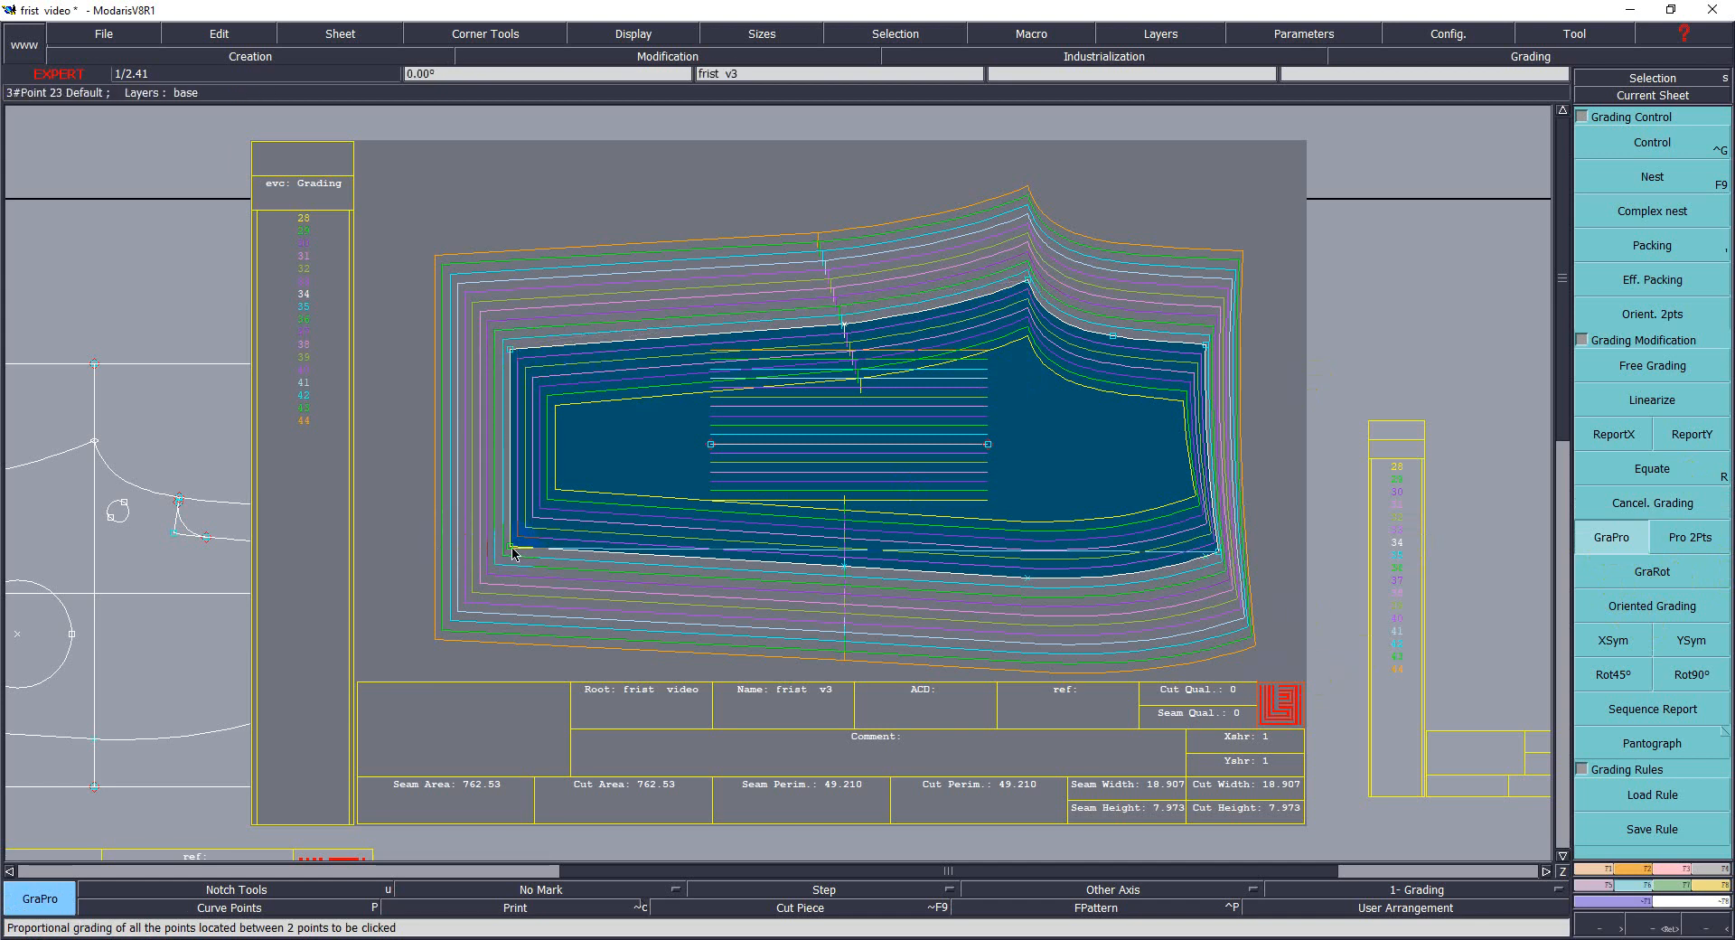
click(550, 565)
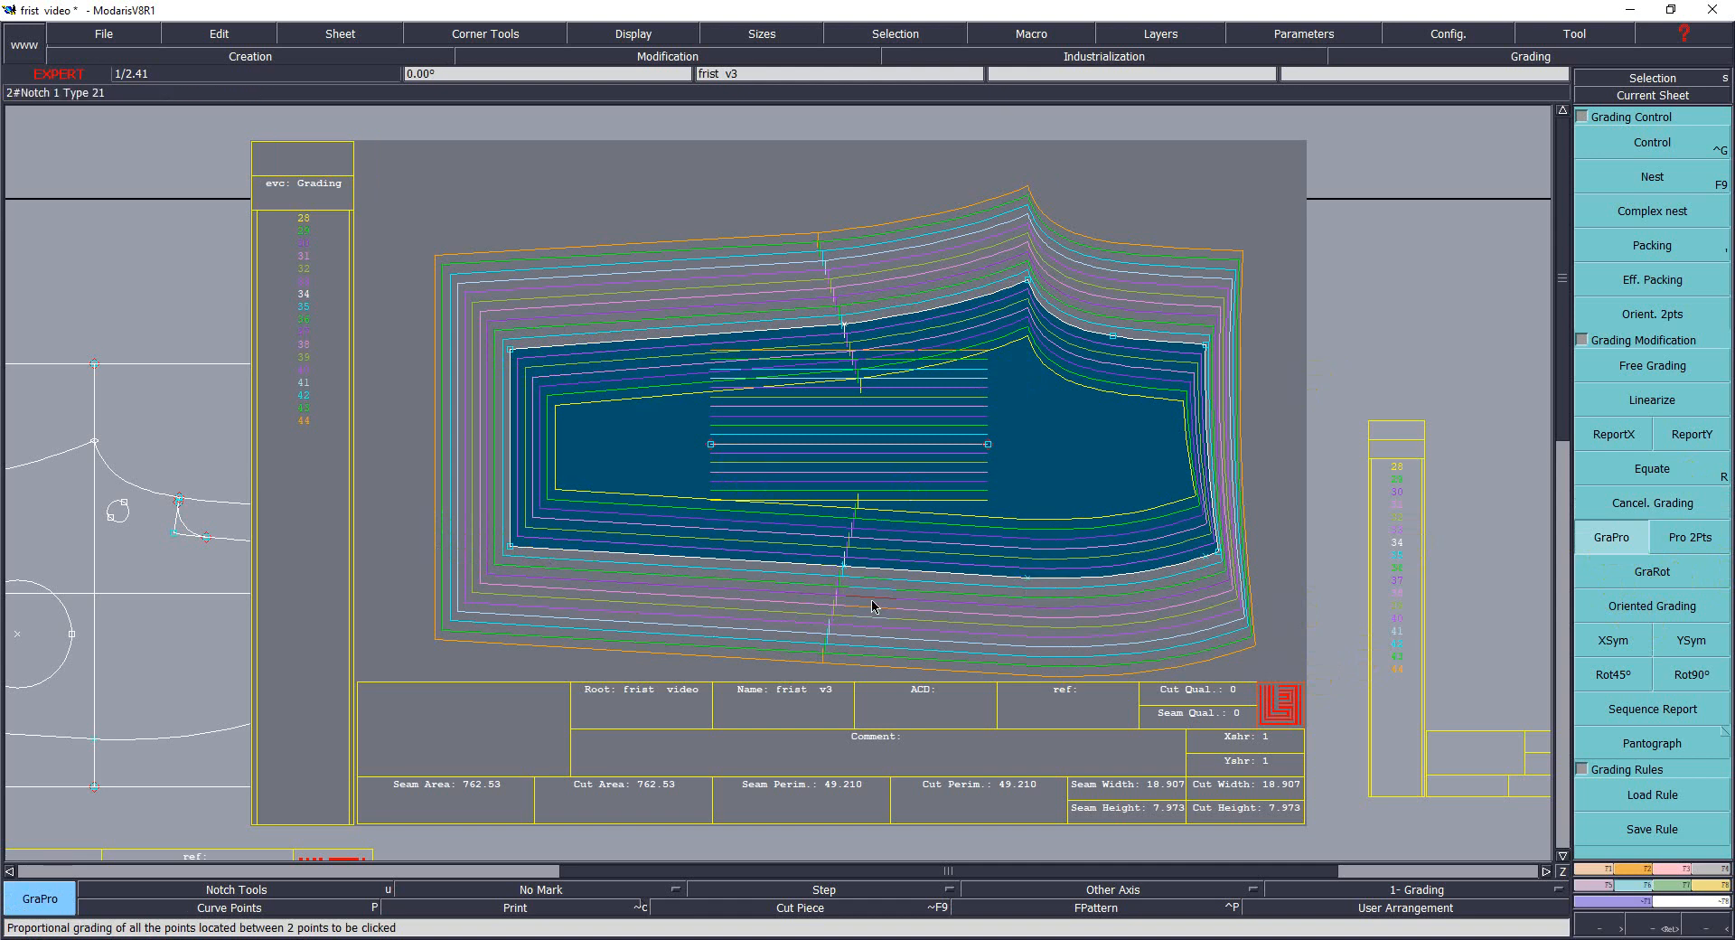
key(ctrl+z)
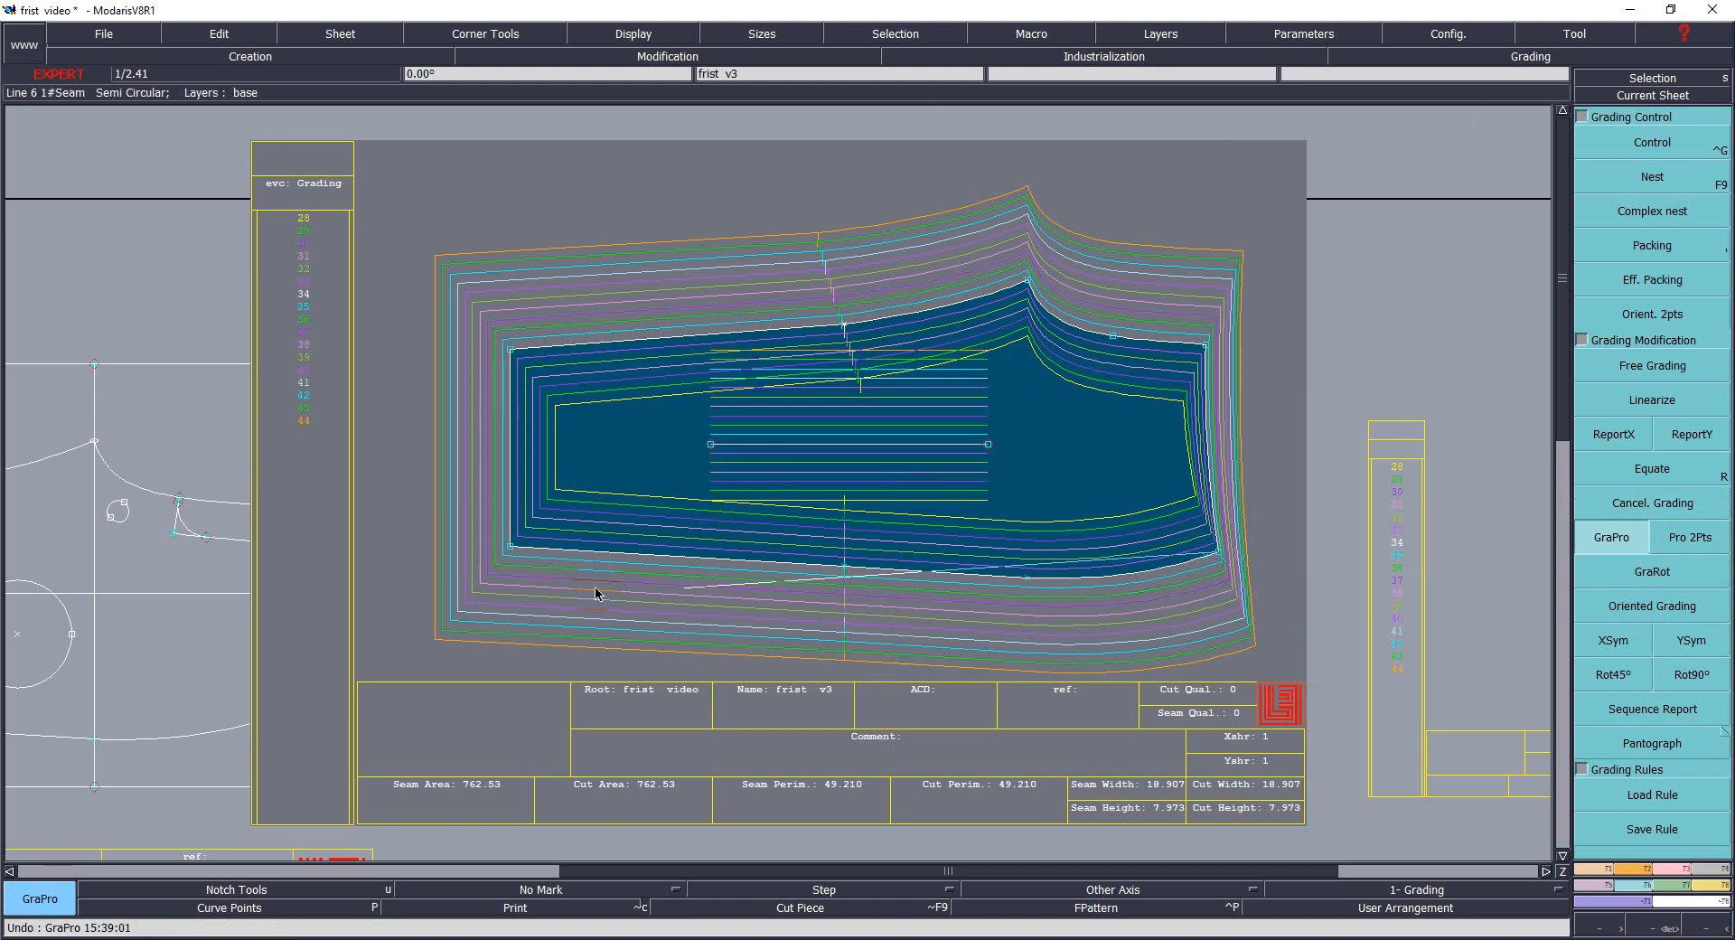
click(504, 552)
click(1217, 553)
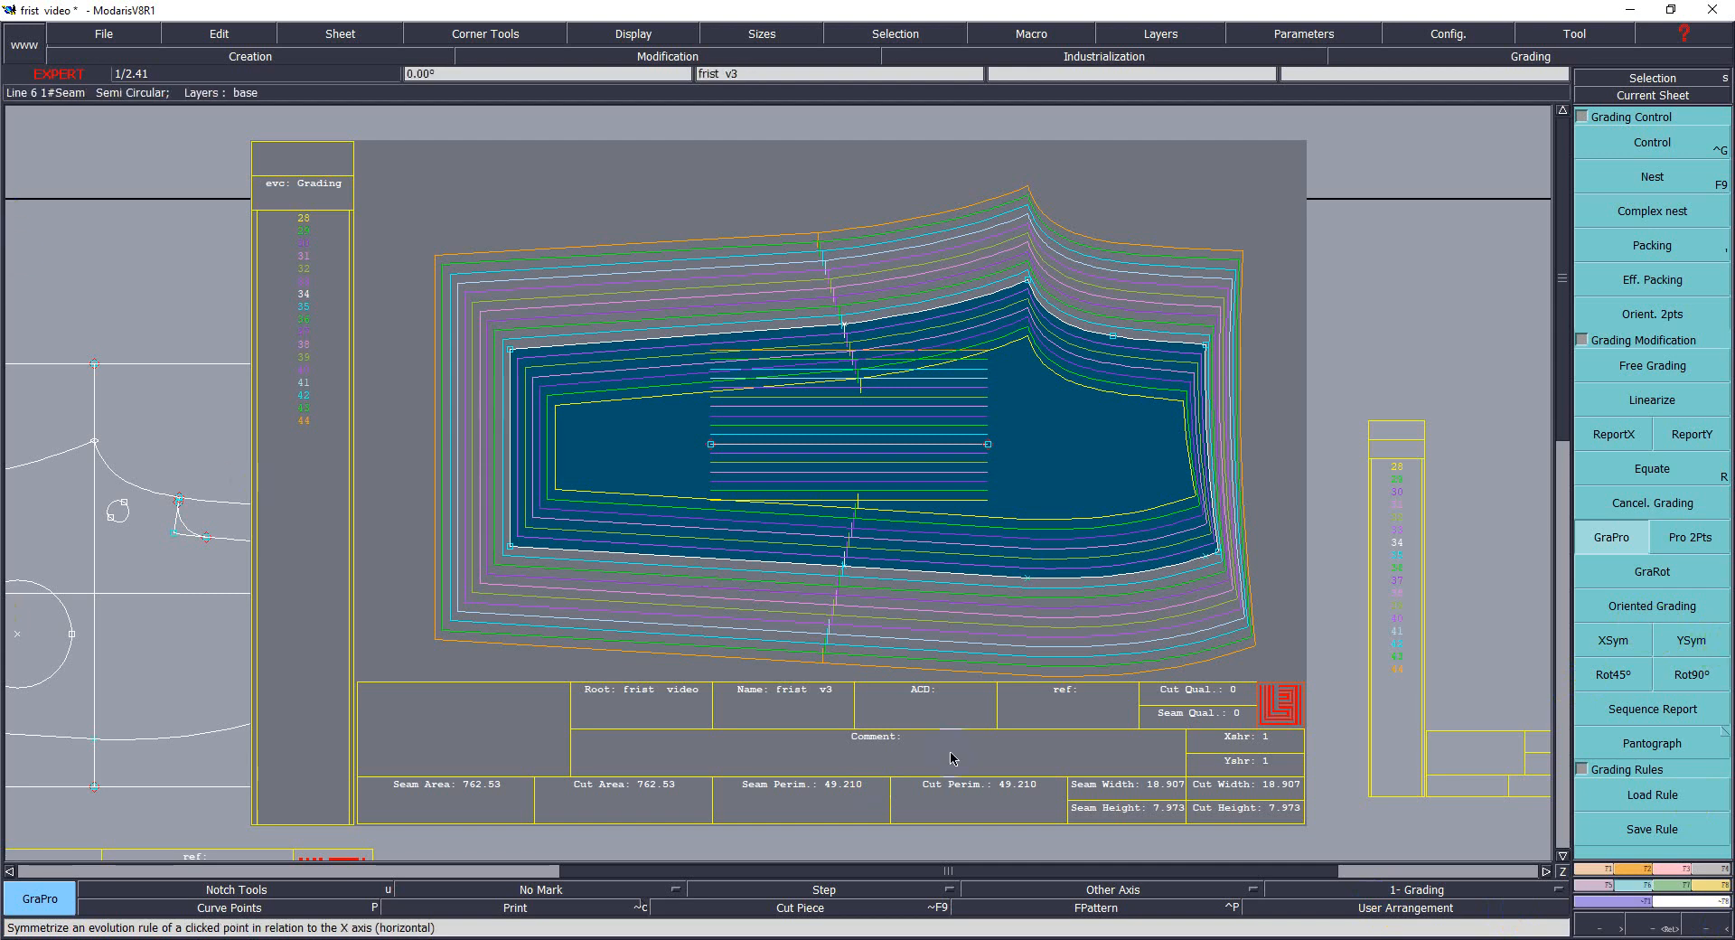
Import the size table file "28 to 44 b 34" into the trouser piece's Grading evolution with Imp. EVT.
click(1670, 896)
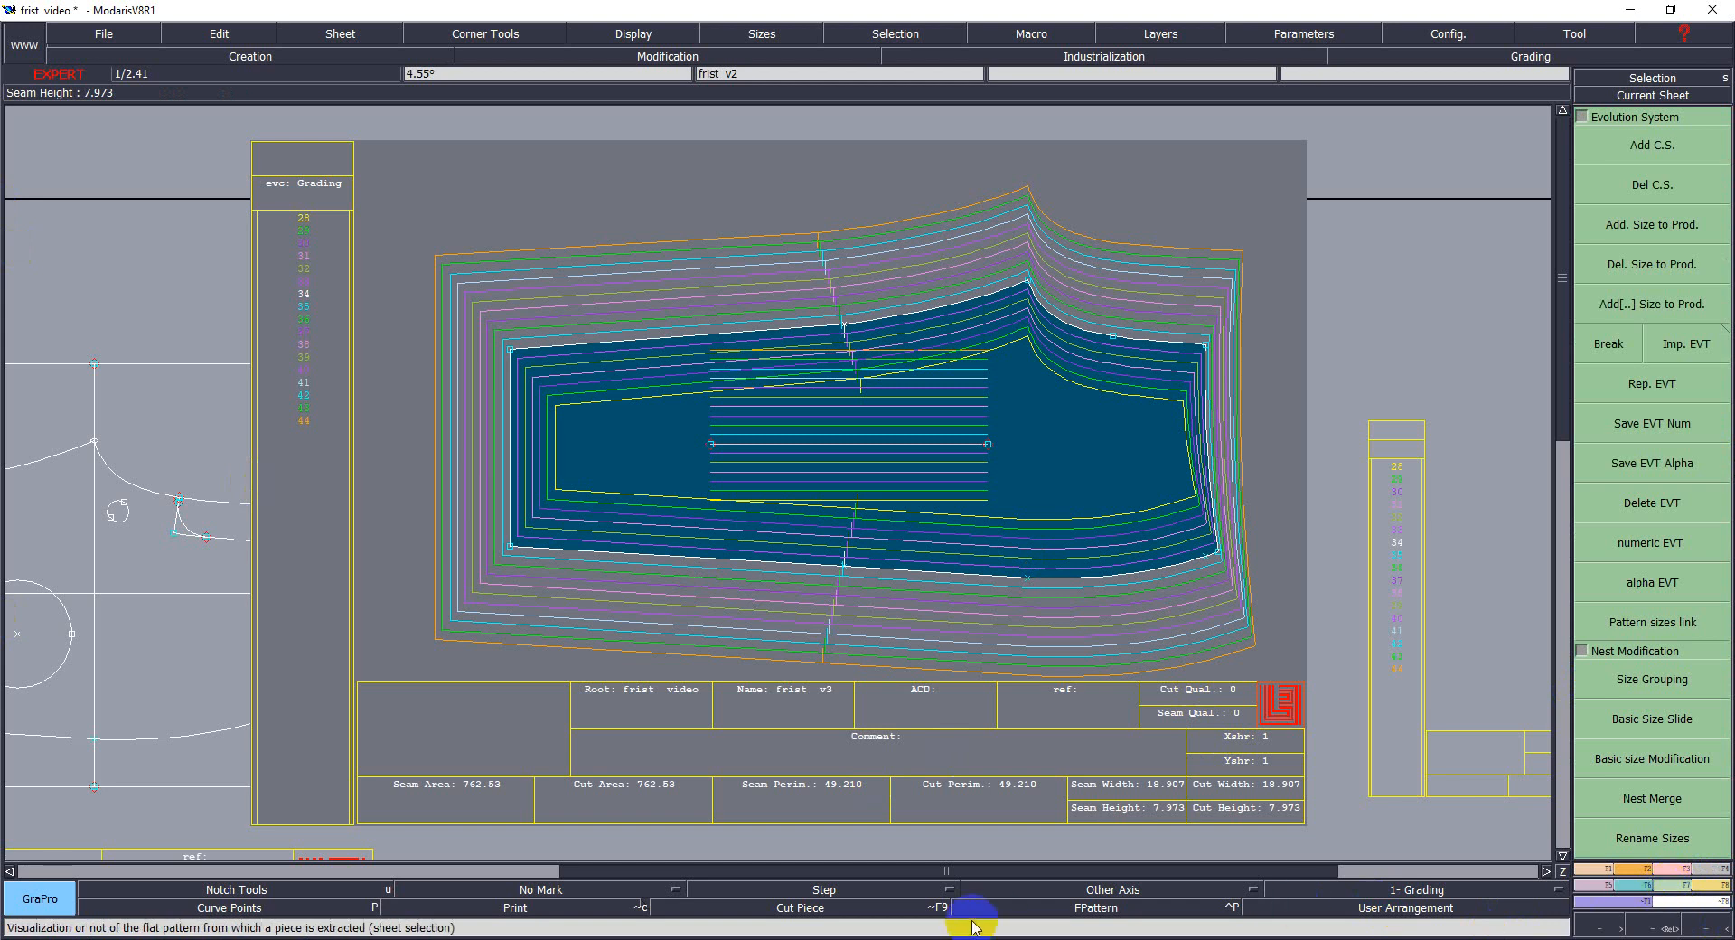
click(1681, 386)
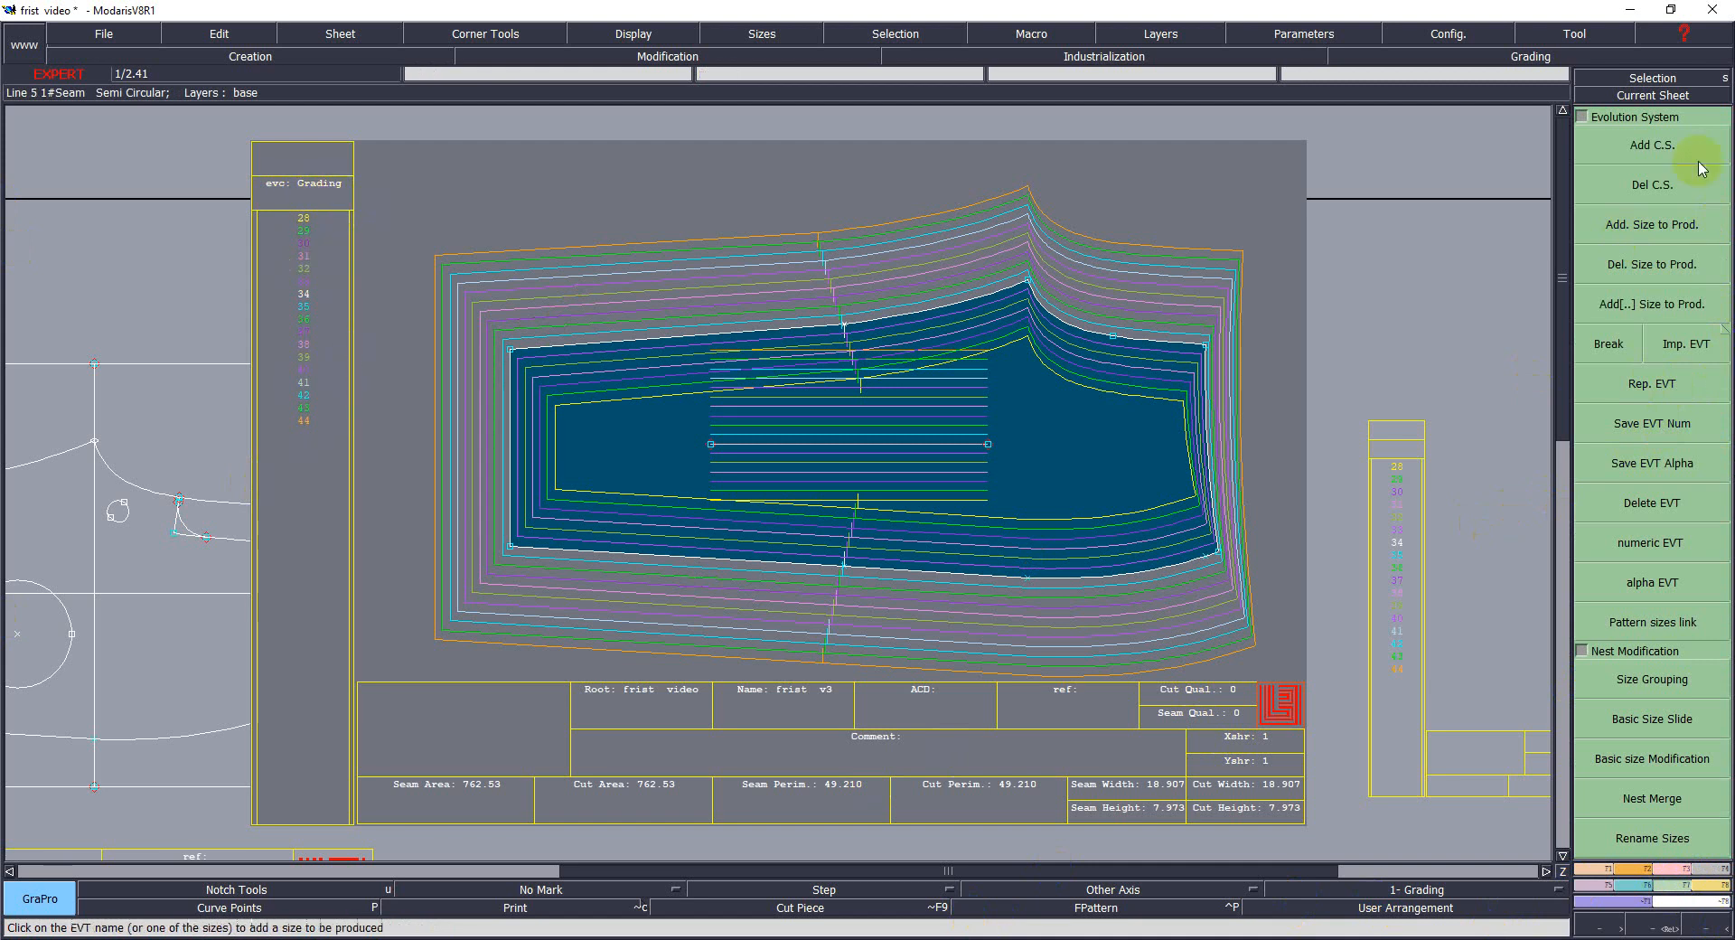
click(1661, 267)
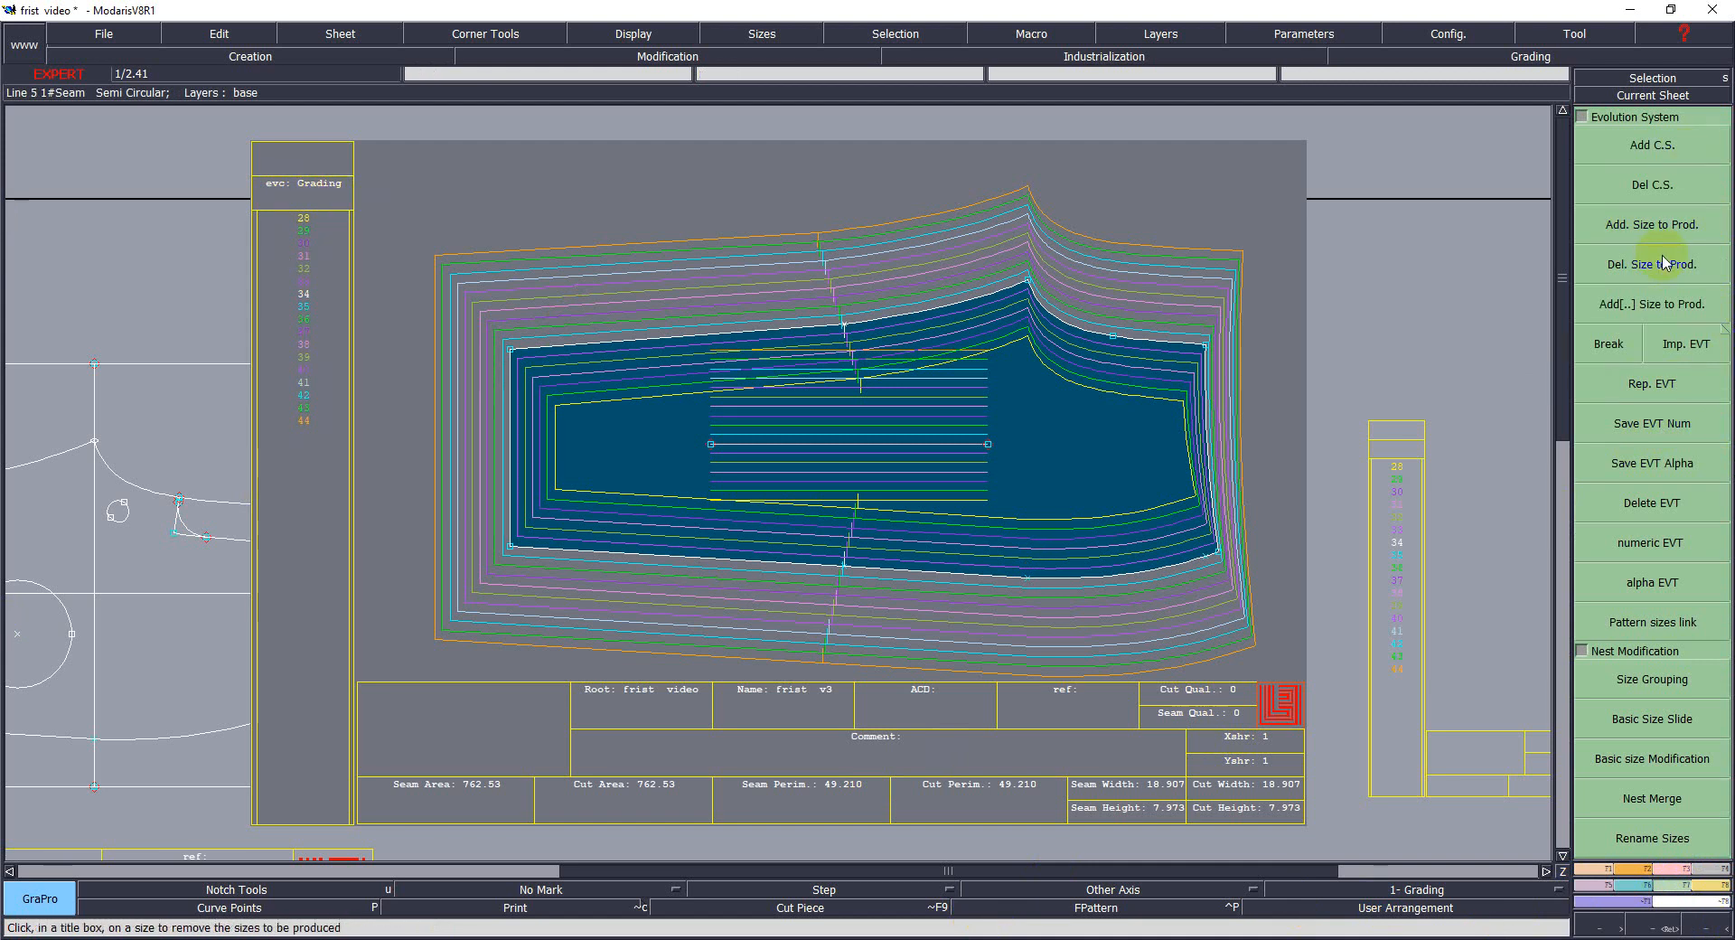
click(1683, 346)
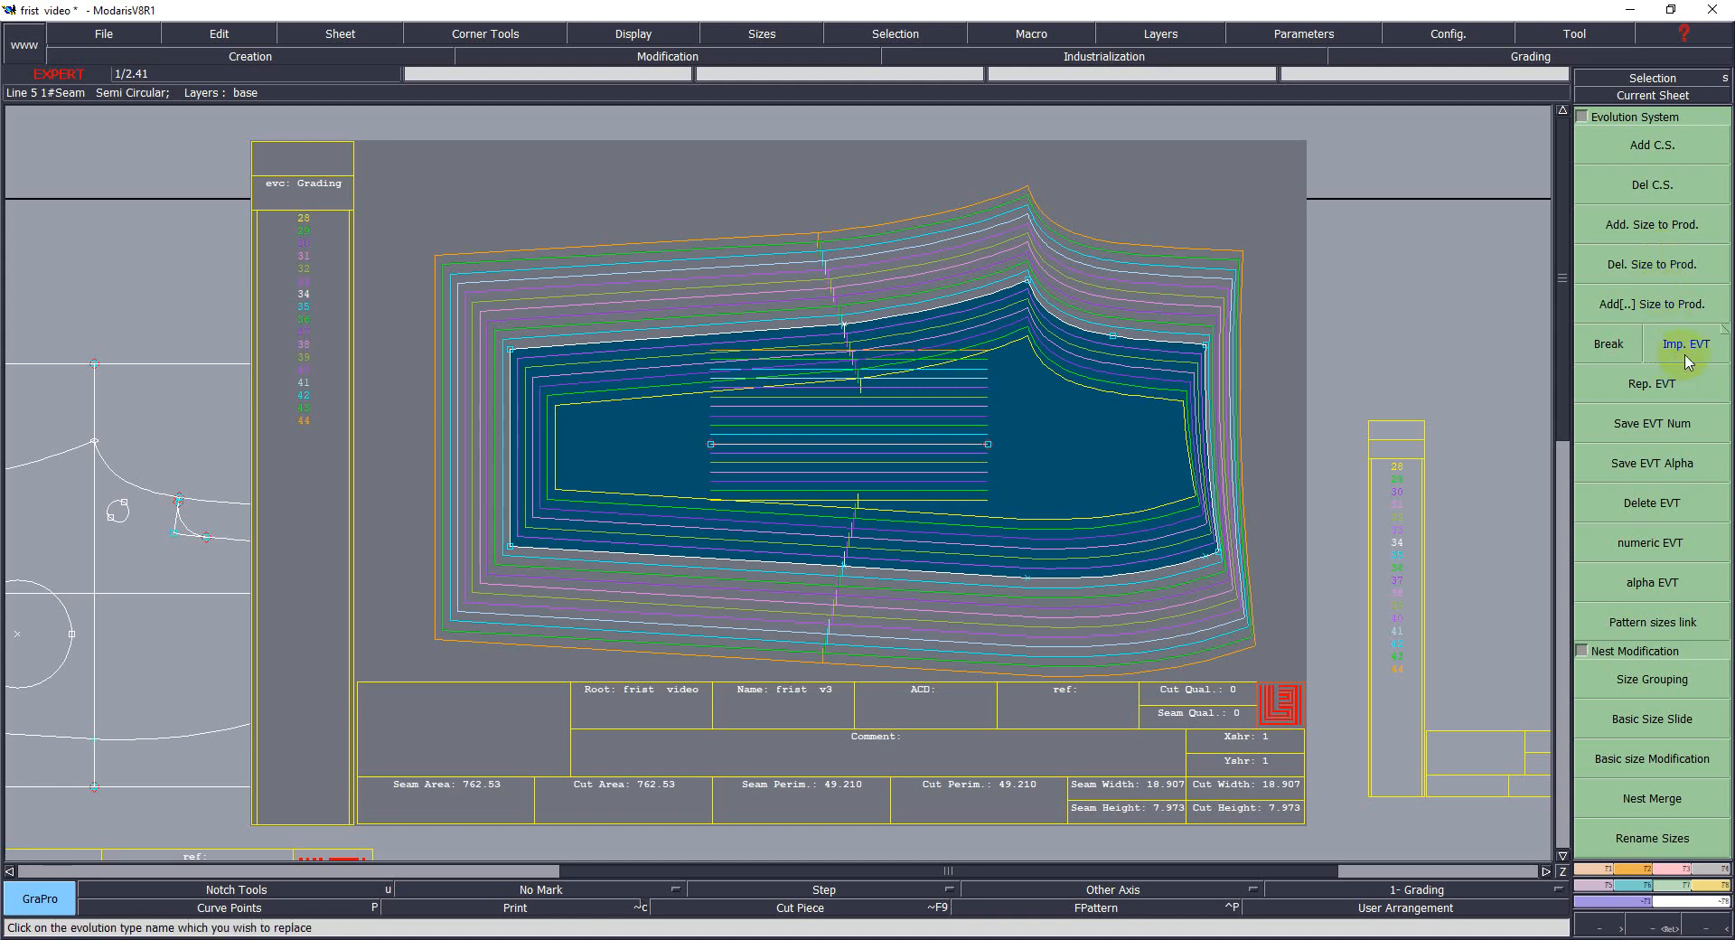
click(1687, 360)
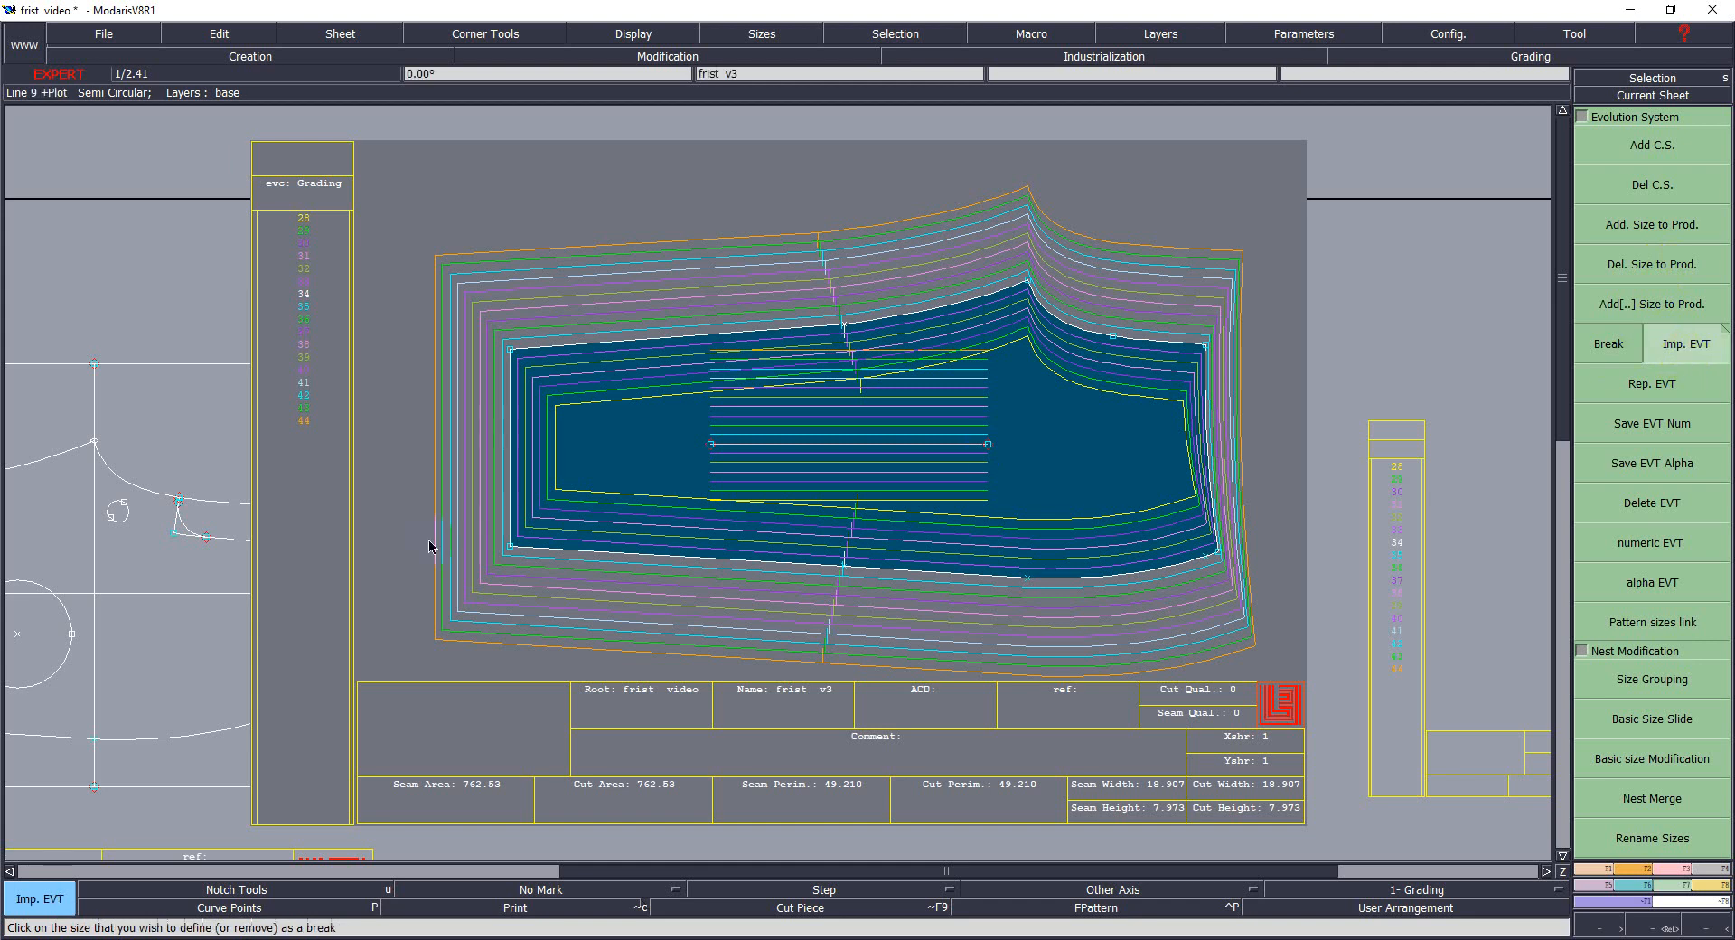
click(305, 411)
click(944, 536)
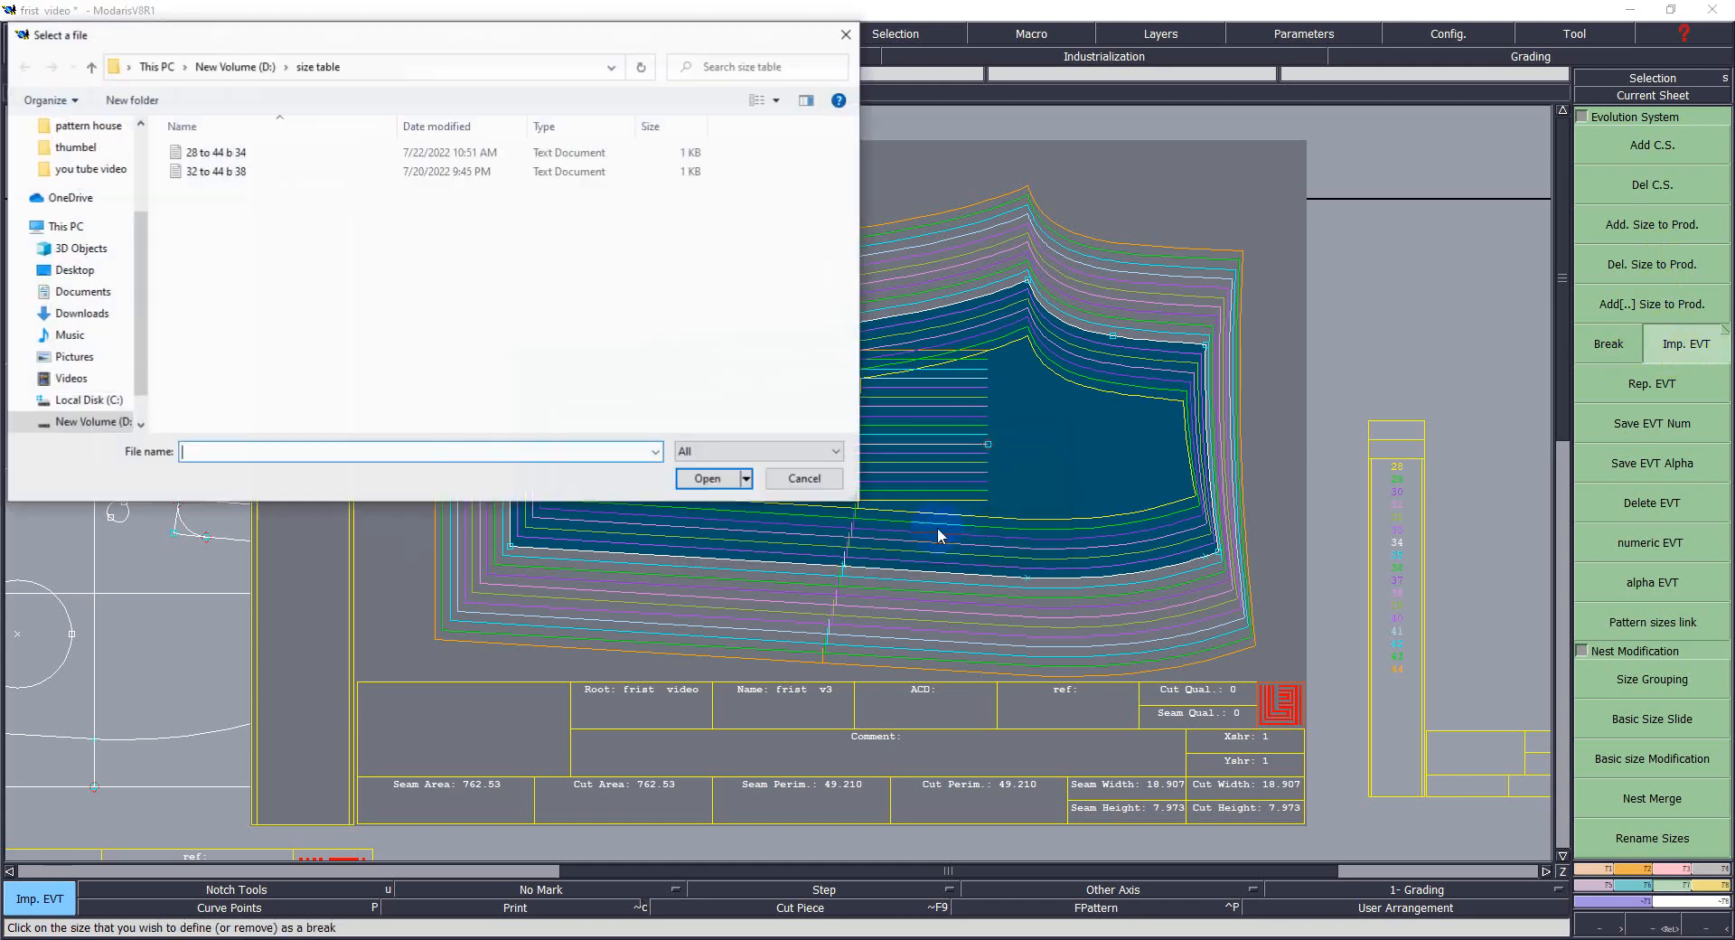
click(215, 172)
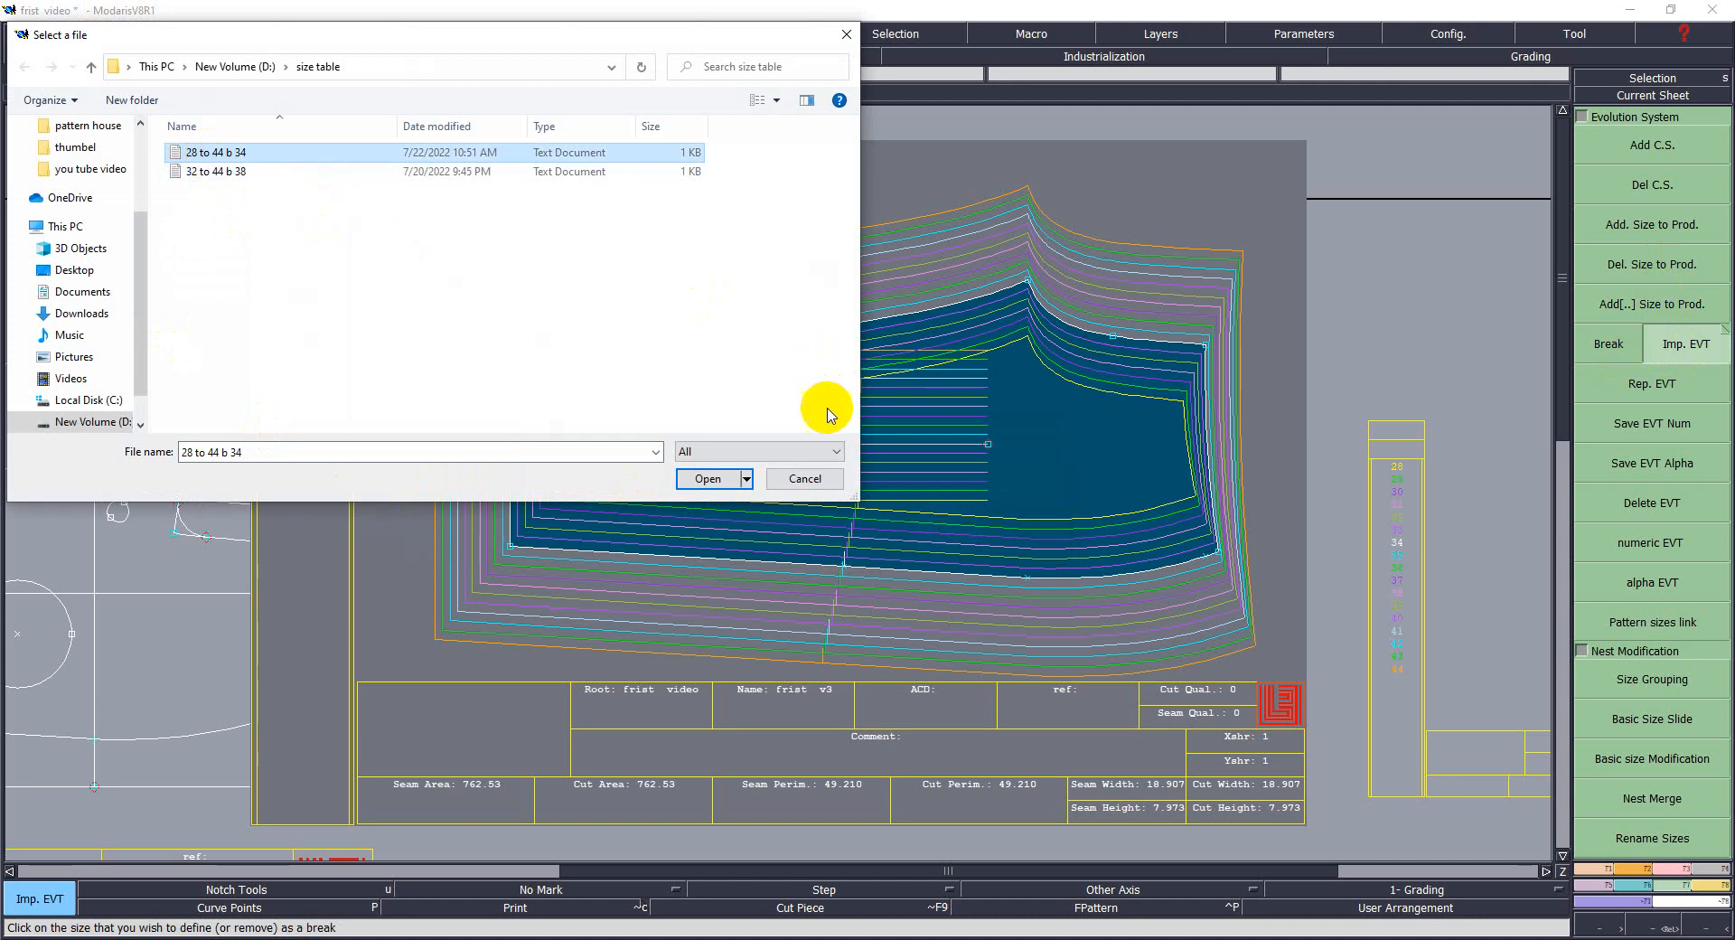
click(704, 479)
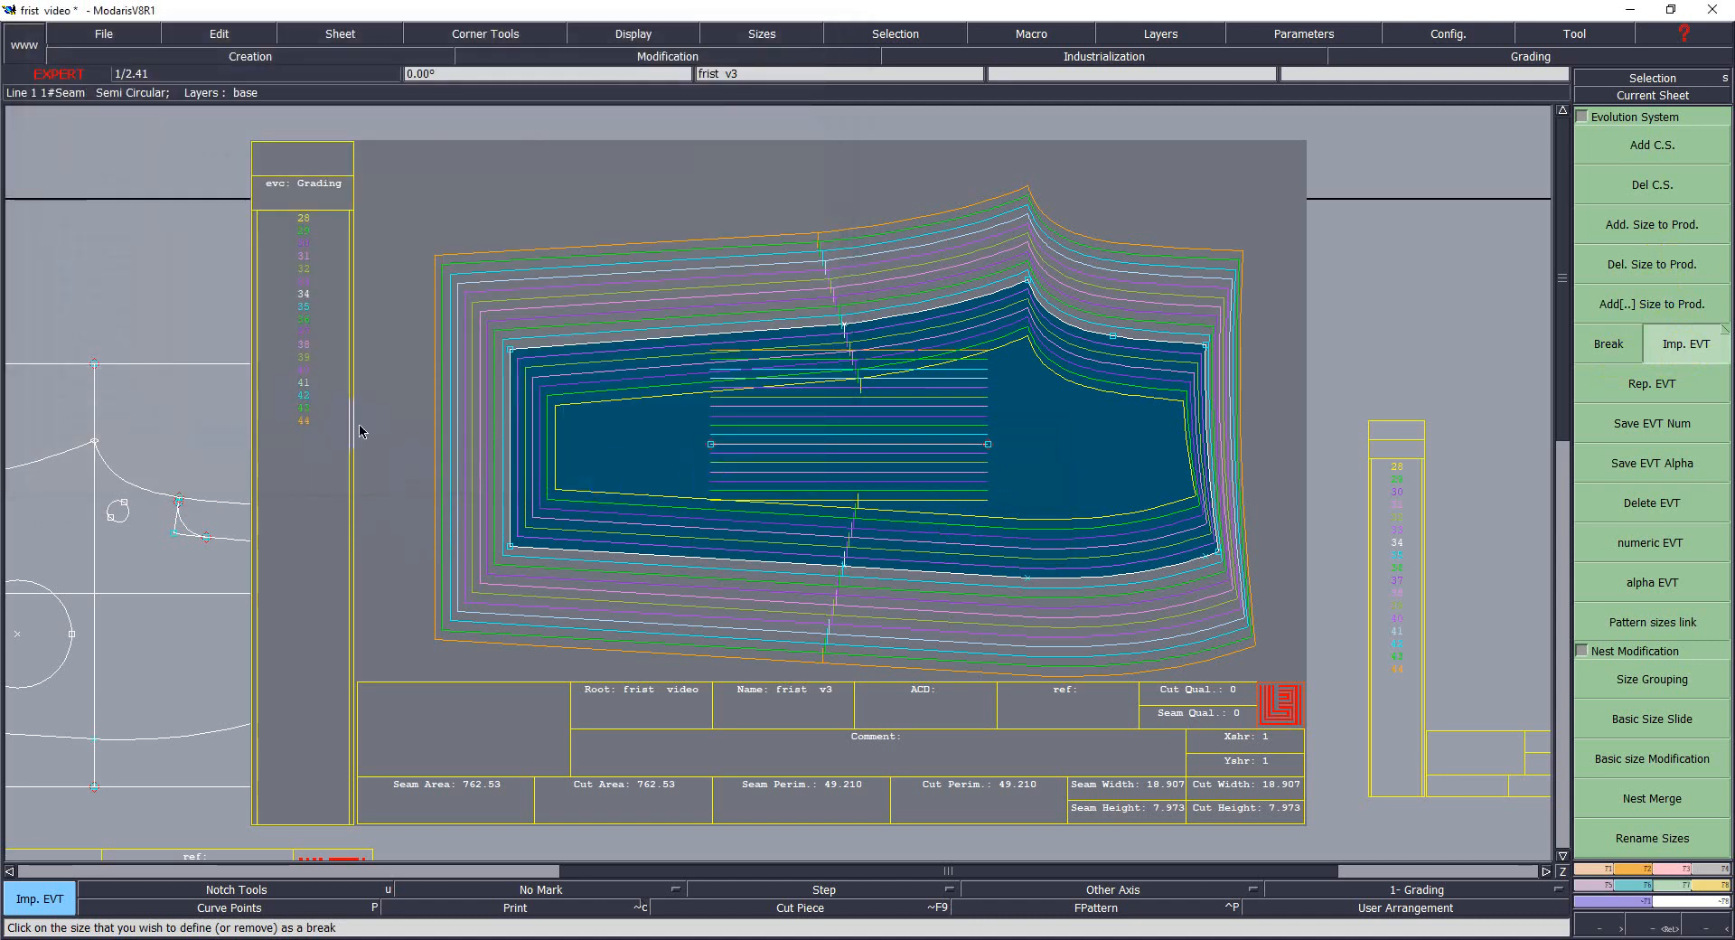
Replace the trouser piece's evolution with the size table file "32 to 44 b 38", accepting the consequences for the model.
click(947, 519)
click(940, 537)
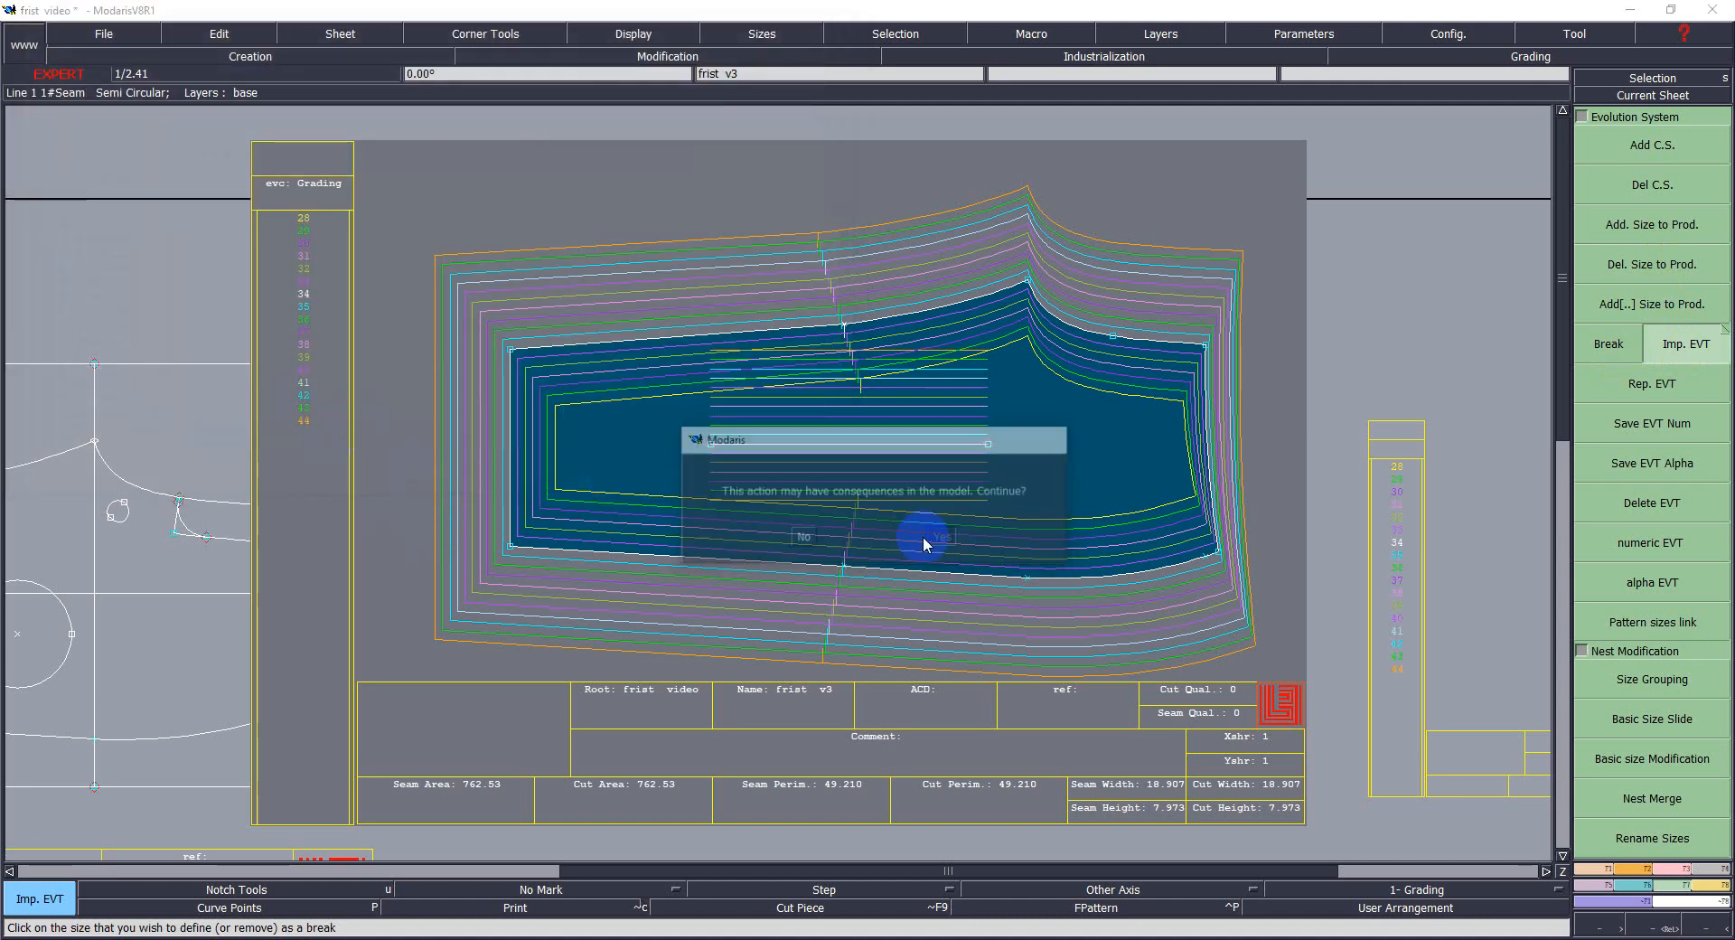
click(215, 177)
click(705, 479)
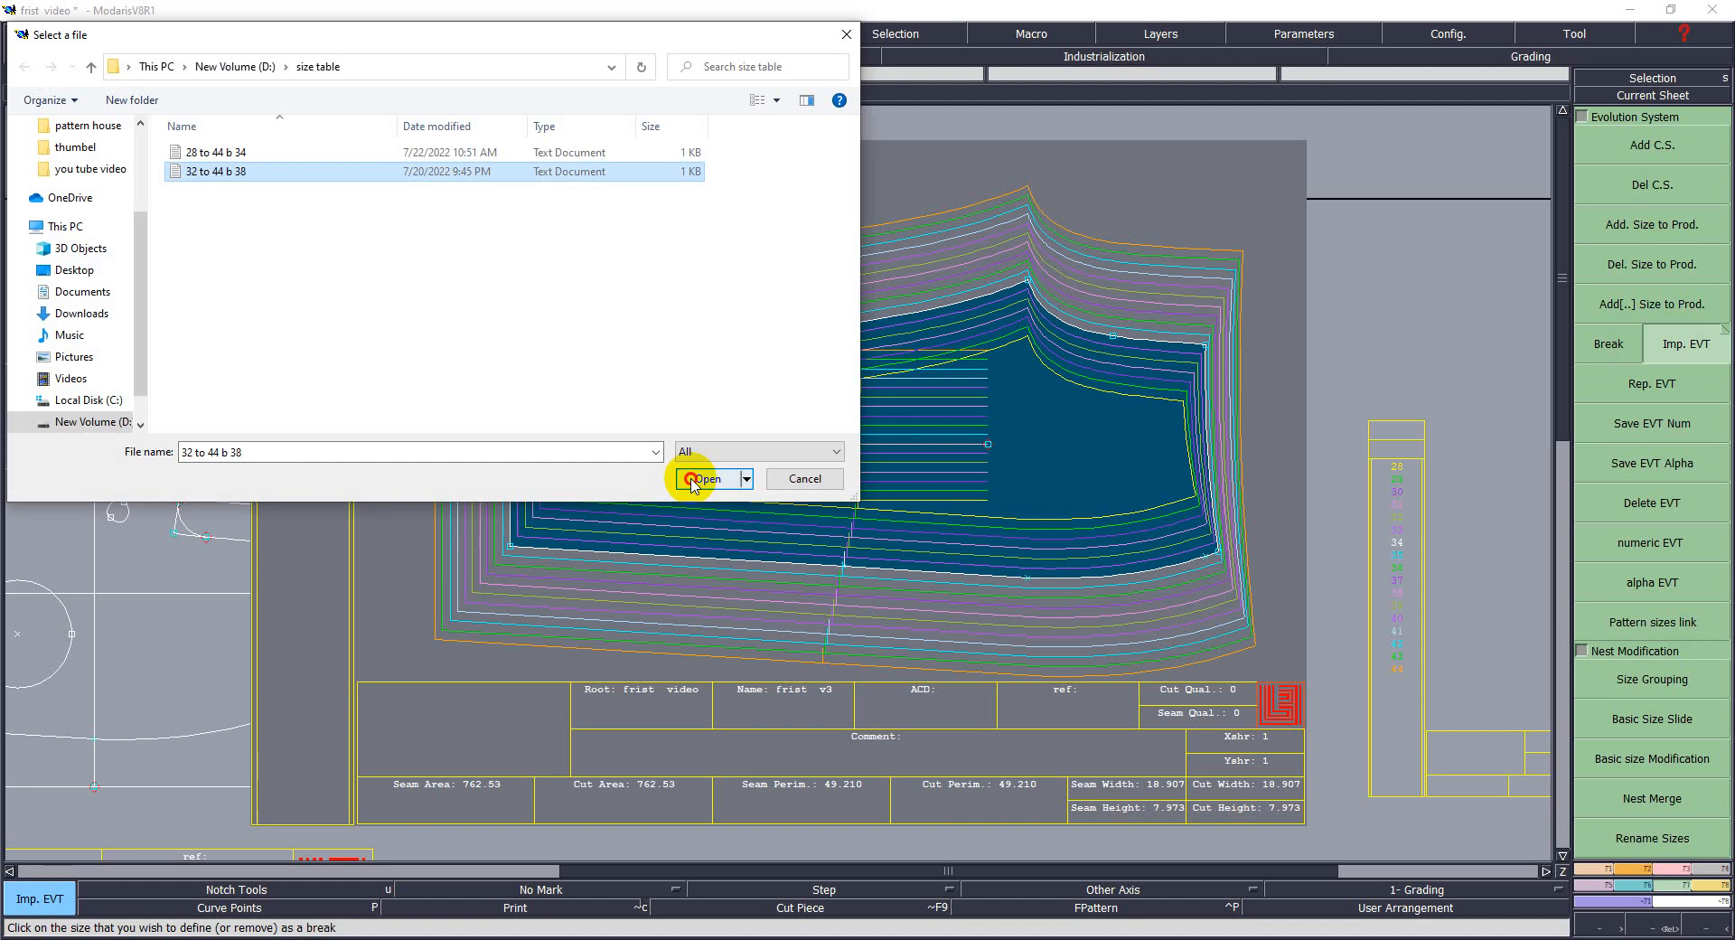
click(628, 476)
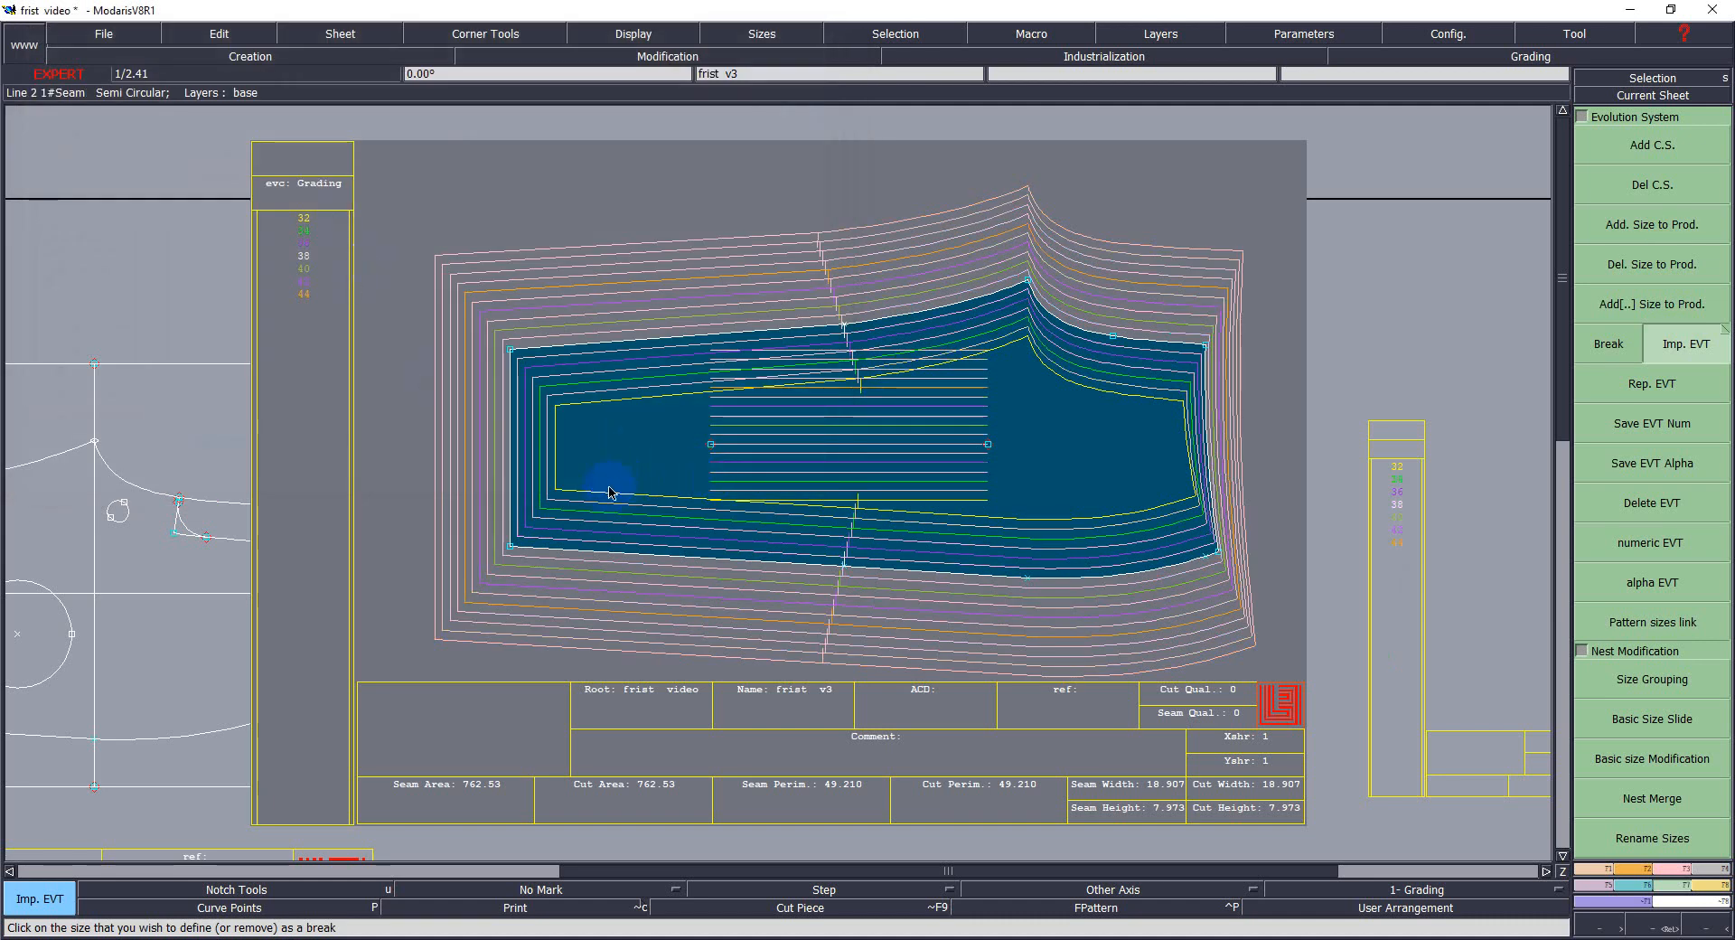
Replace the trouser piece's Grading evolution with the size table file "28 to 44 b 34" using Imp. EVT.
click(288, 336)
click(953, 535)
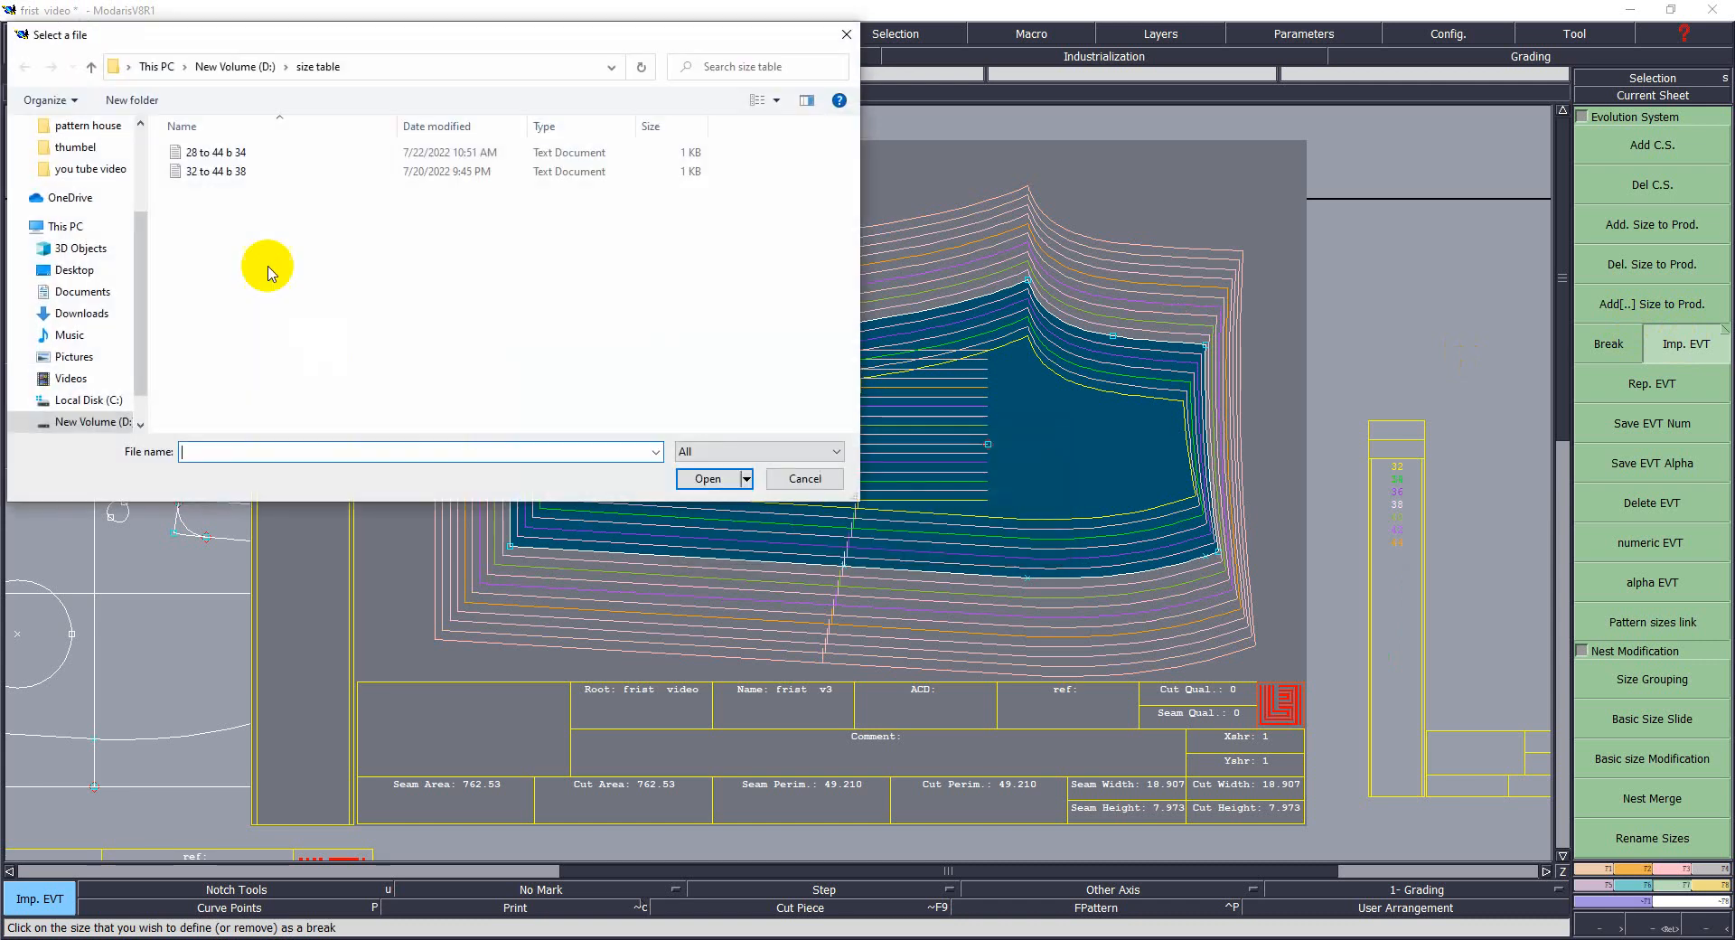
click(204, 152)
click(709, 481)
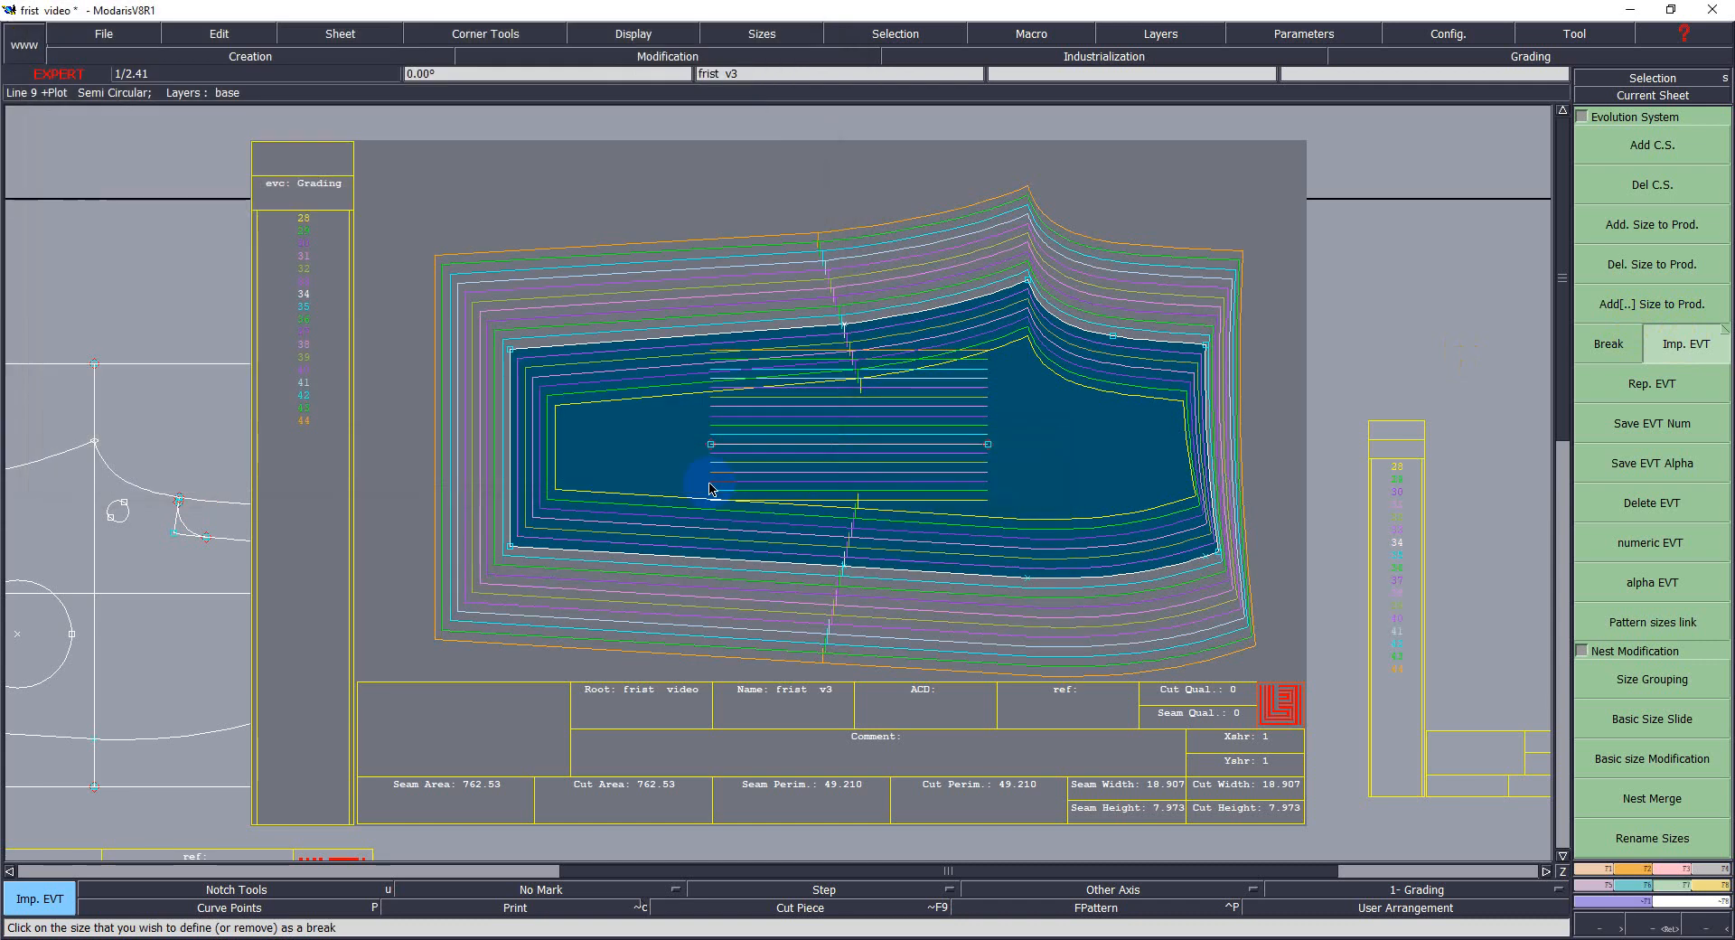
click(1617, 439)
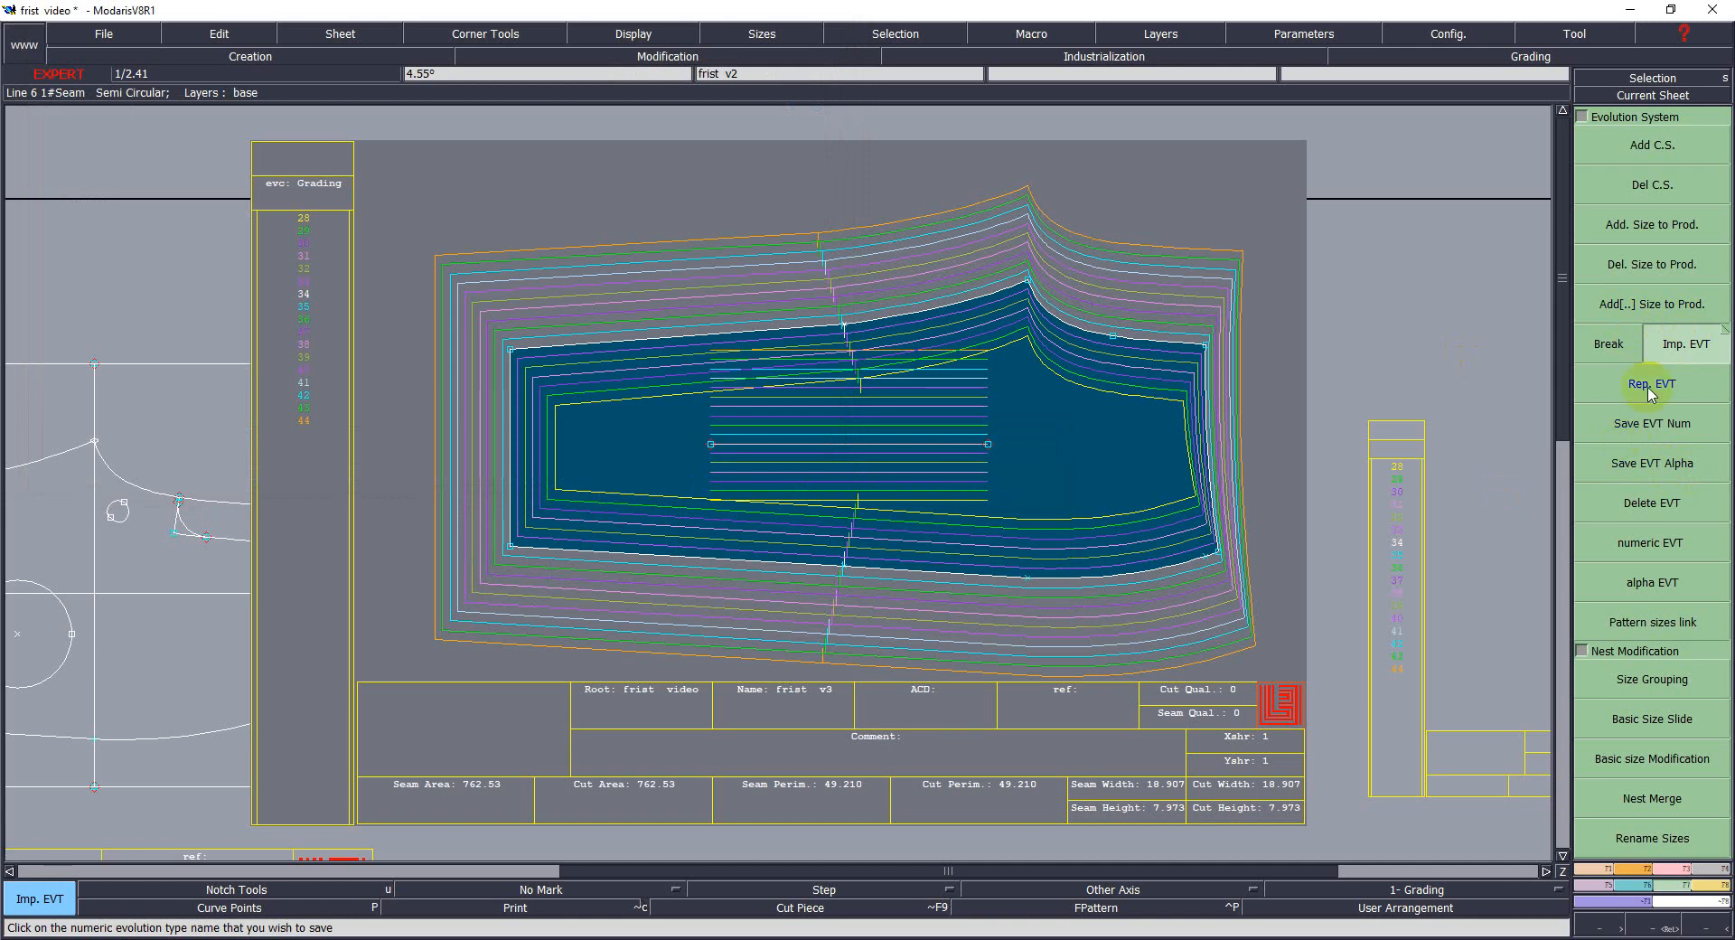
Remove sizes 44 down to 38 from the trouser piece's sizes to be produced with Del. Size to Prod.
click(1626, 276)
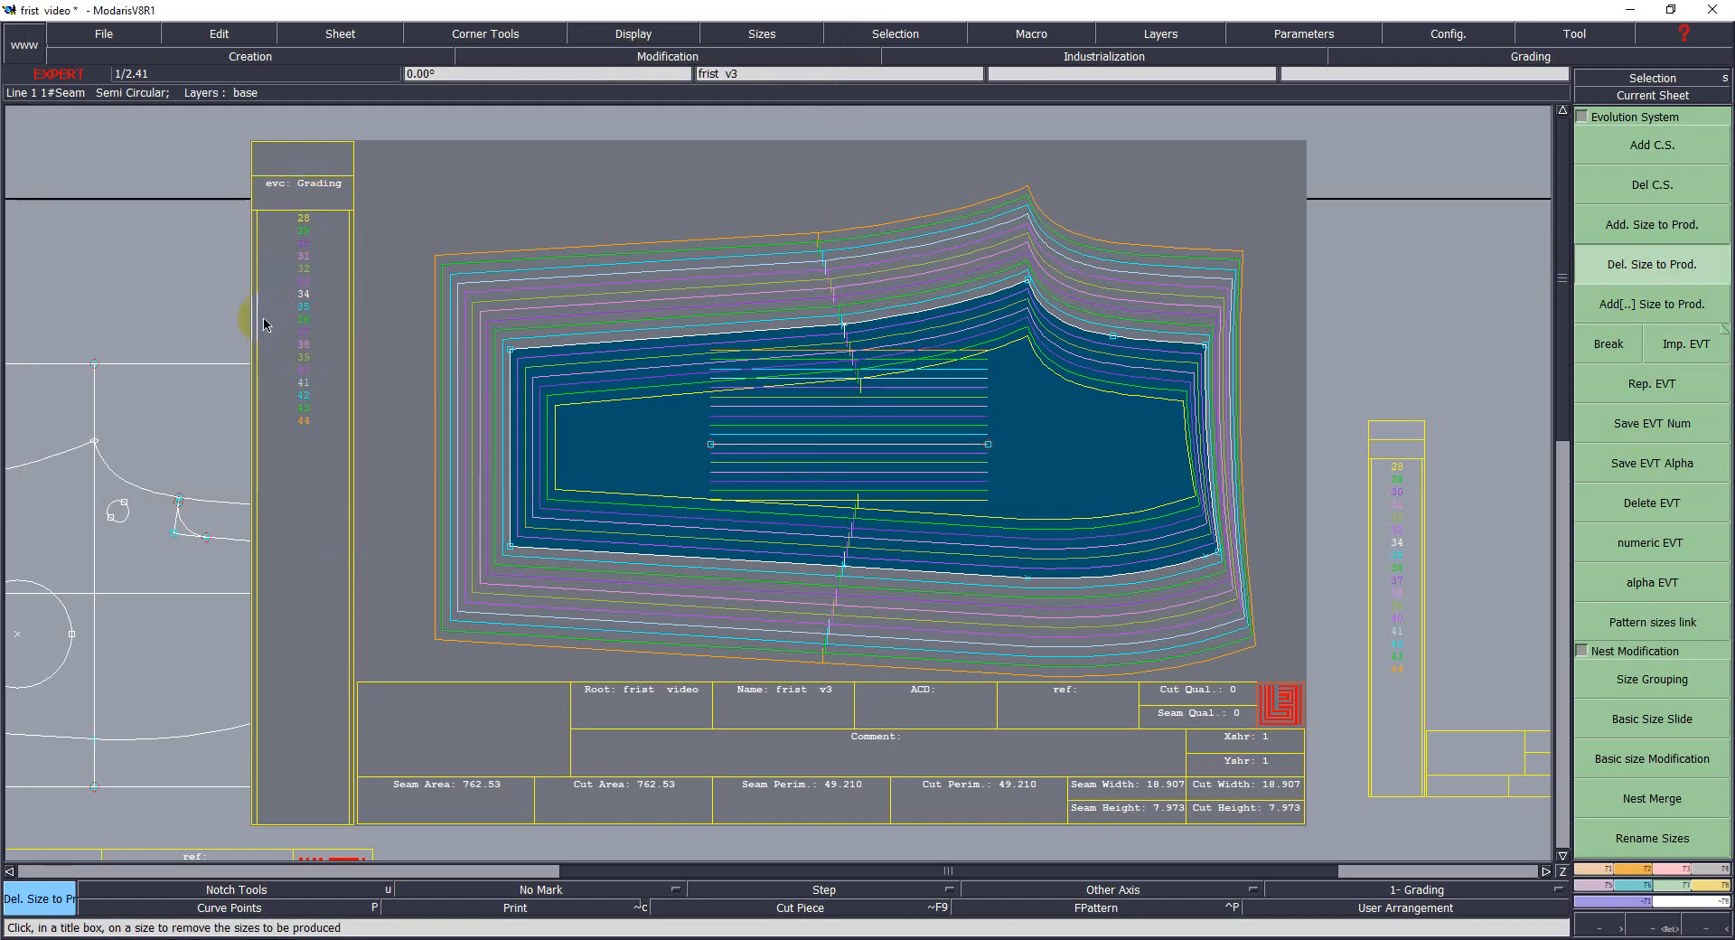
click(304, 422)
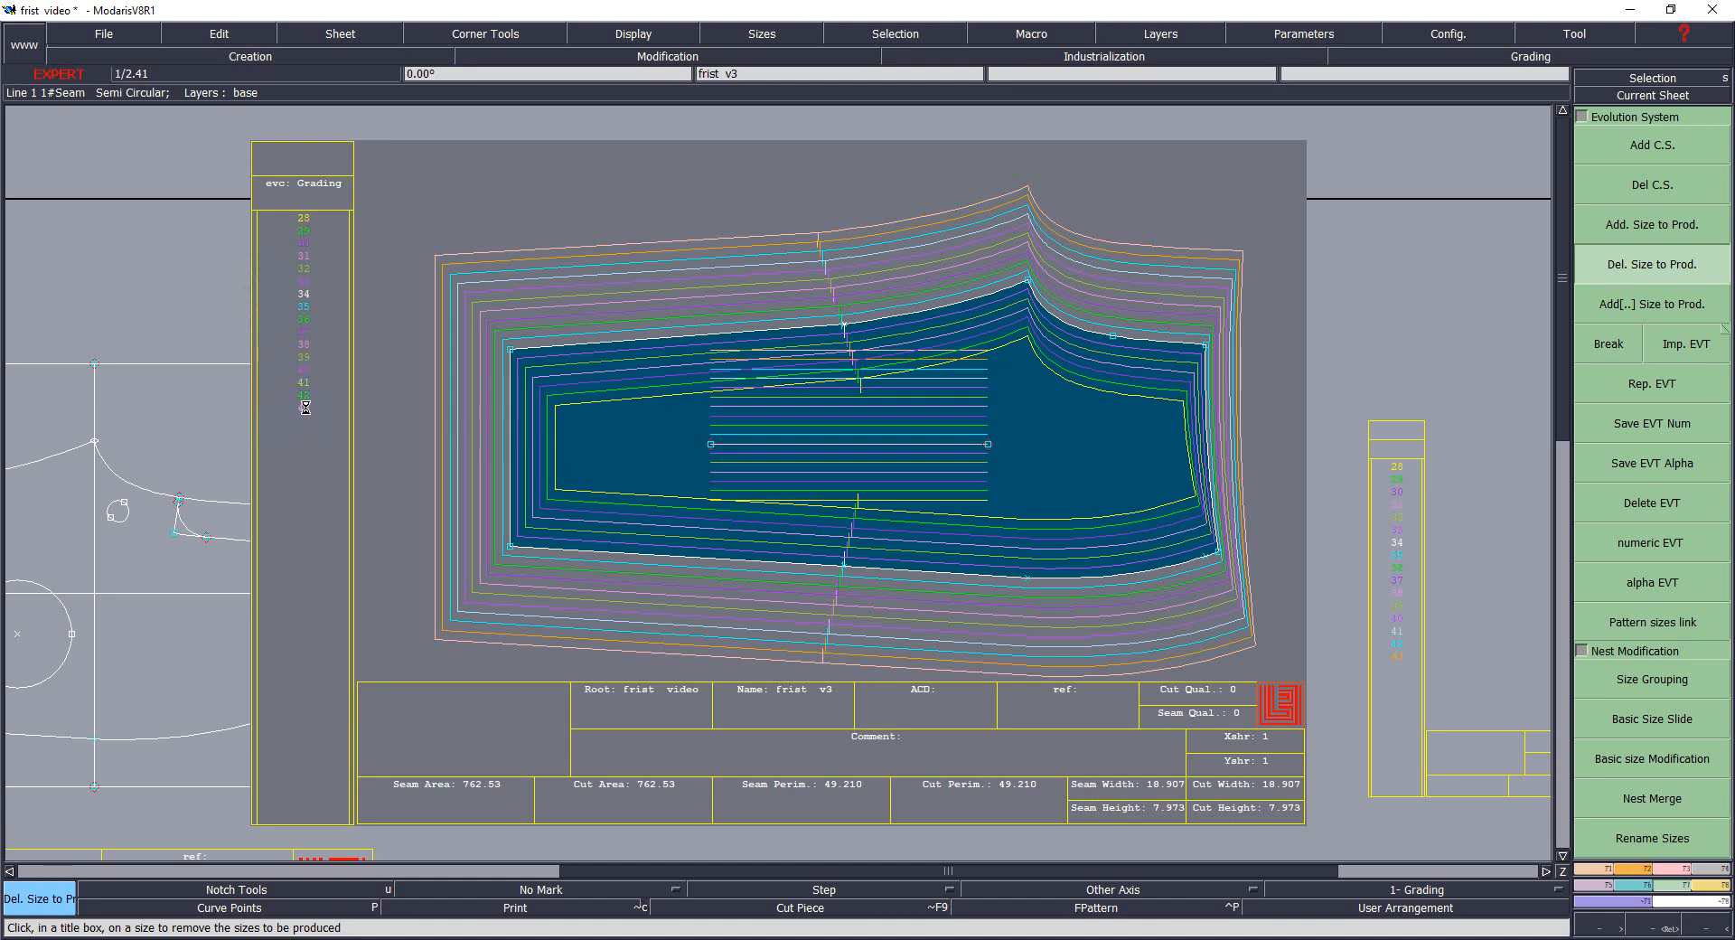
click(304, 408)
click(303, 396)
click(304, 383)
click(304, 371)
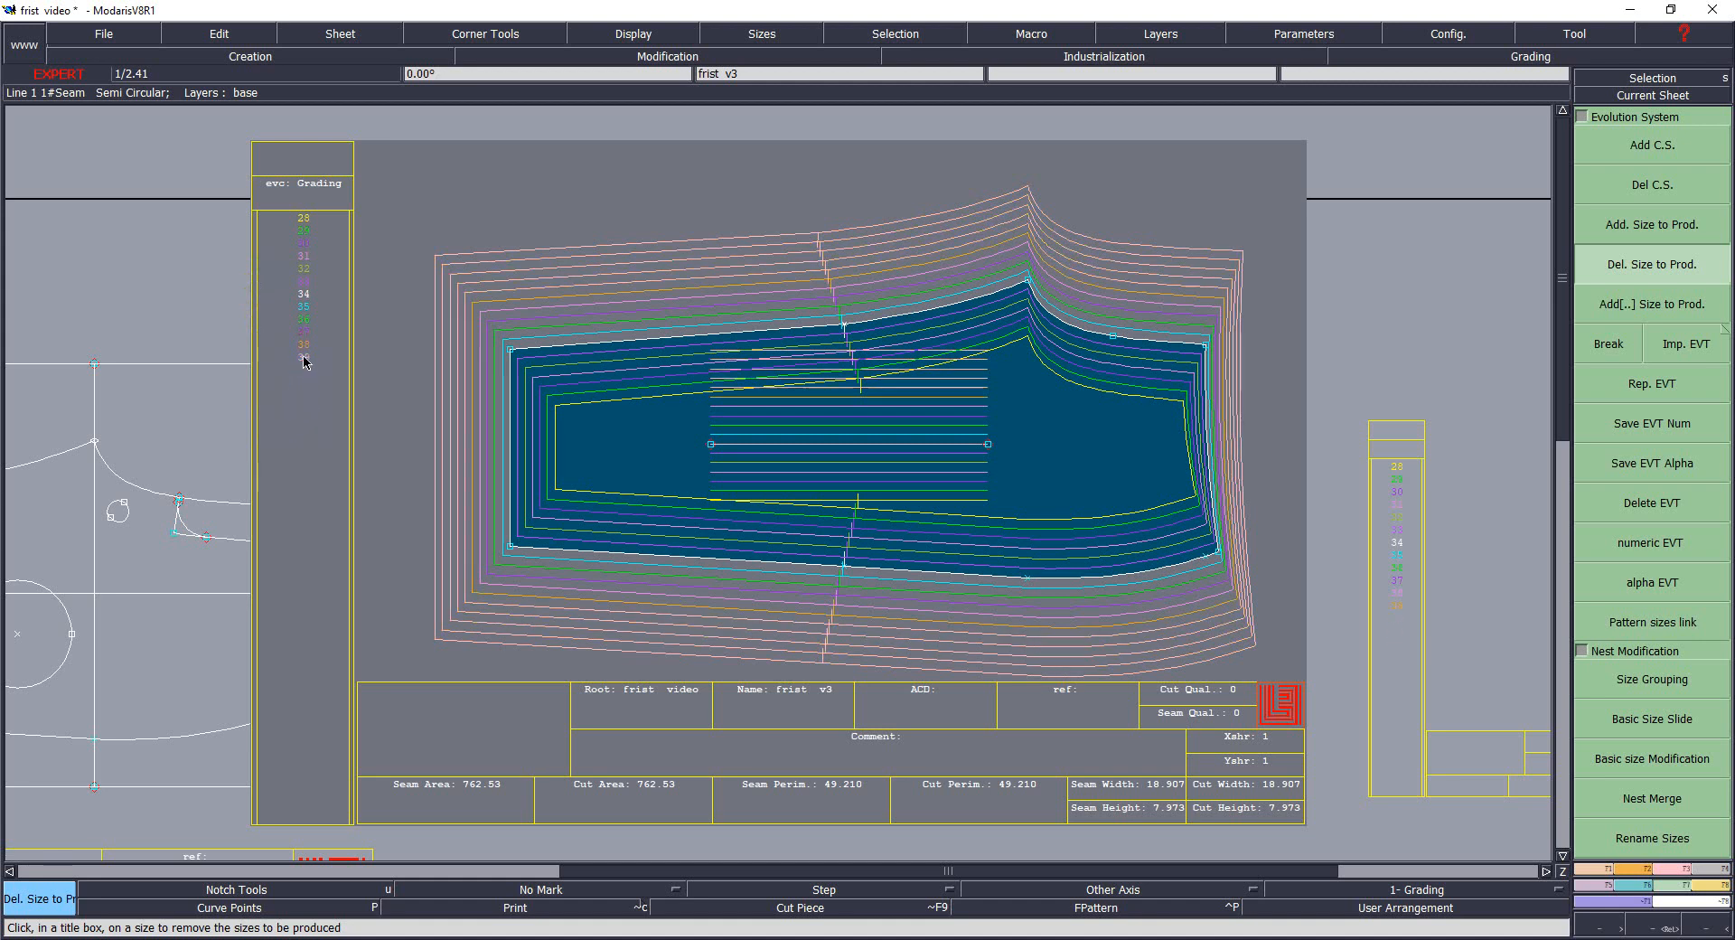
click(303, 346)
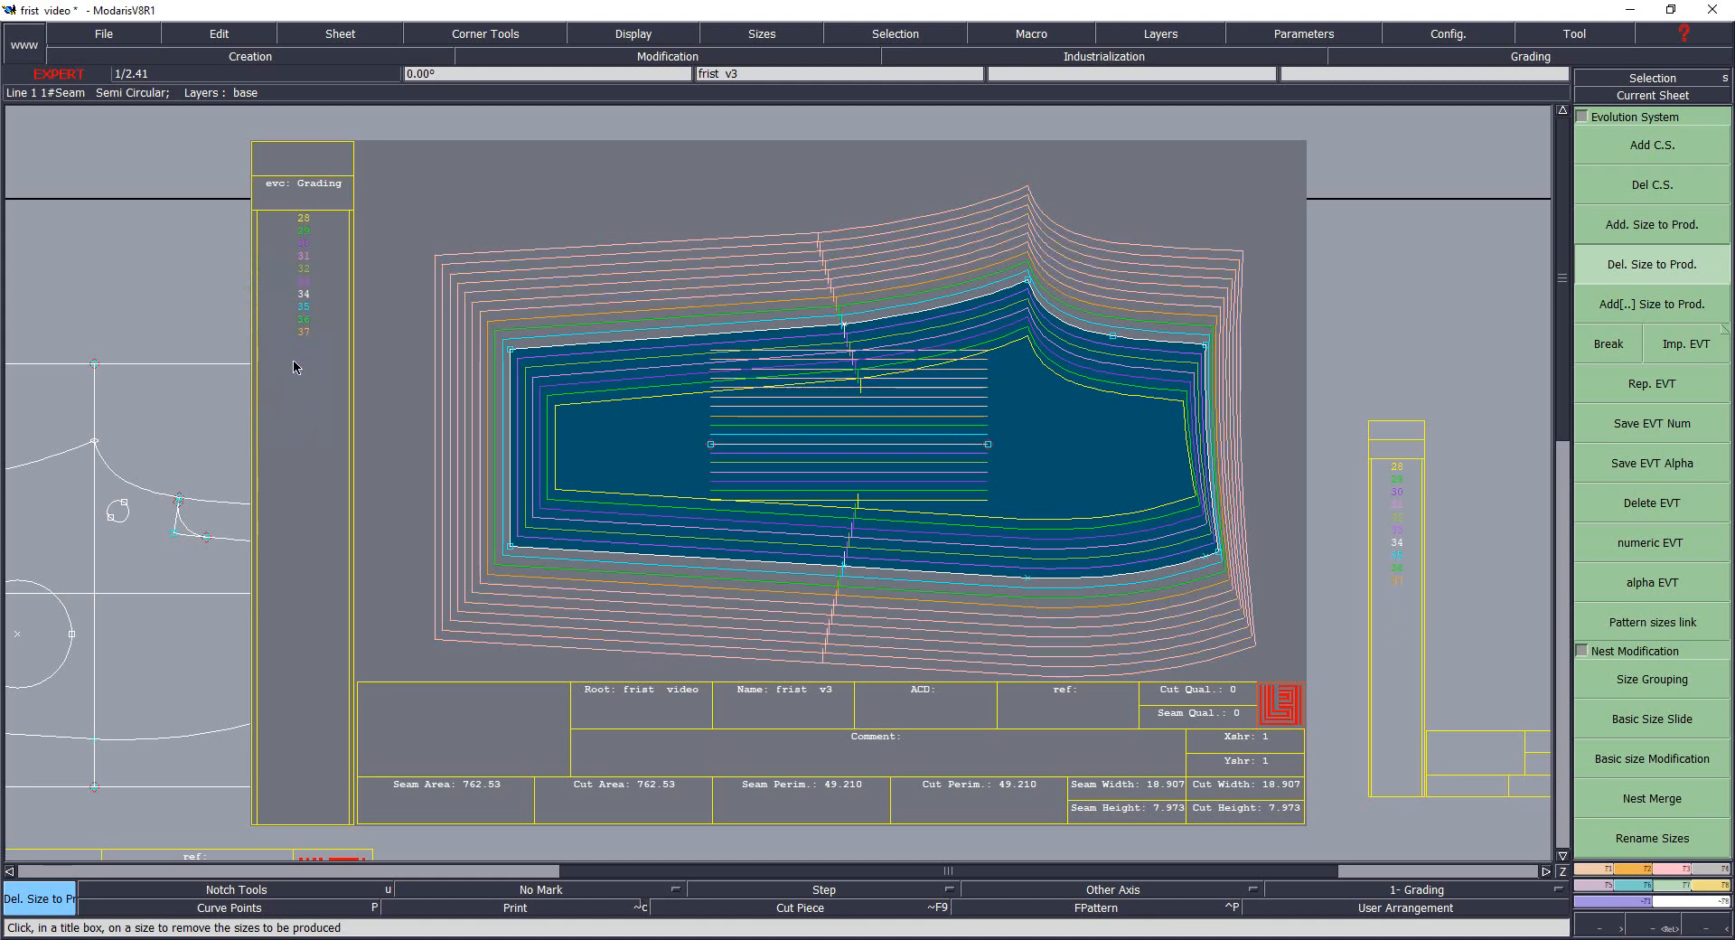
Add size 38 to the trouser piece's Grading evolution with Add. Size to Prod.
click(1605, 226)
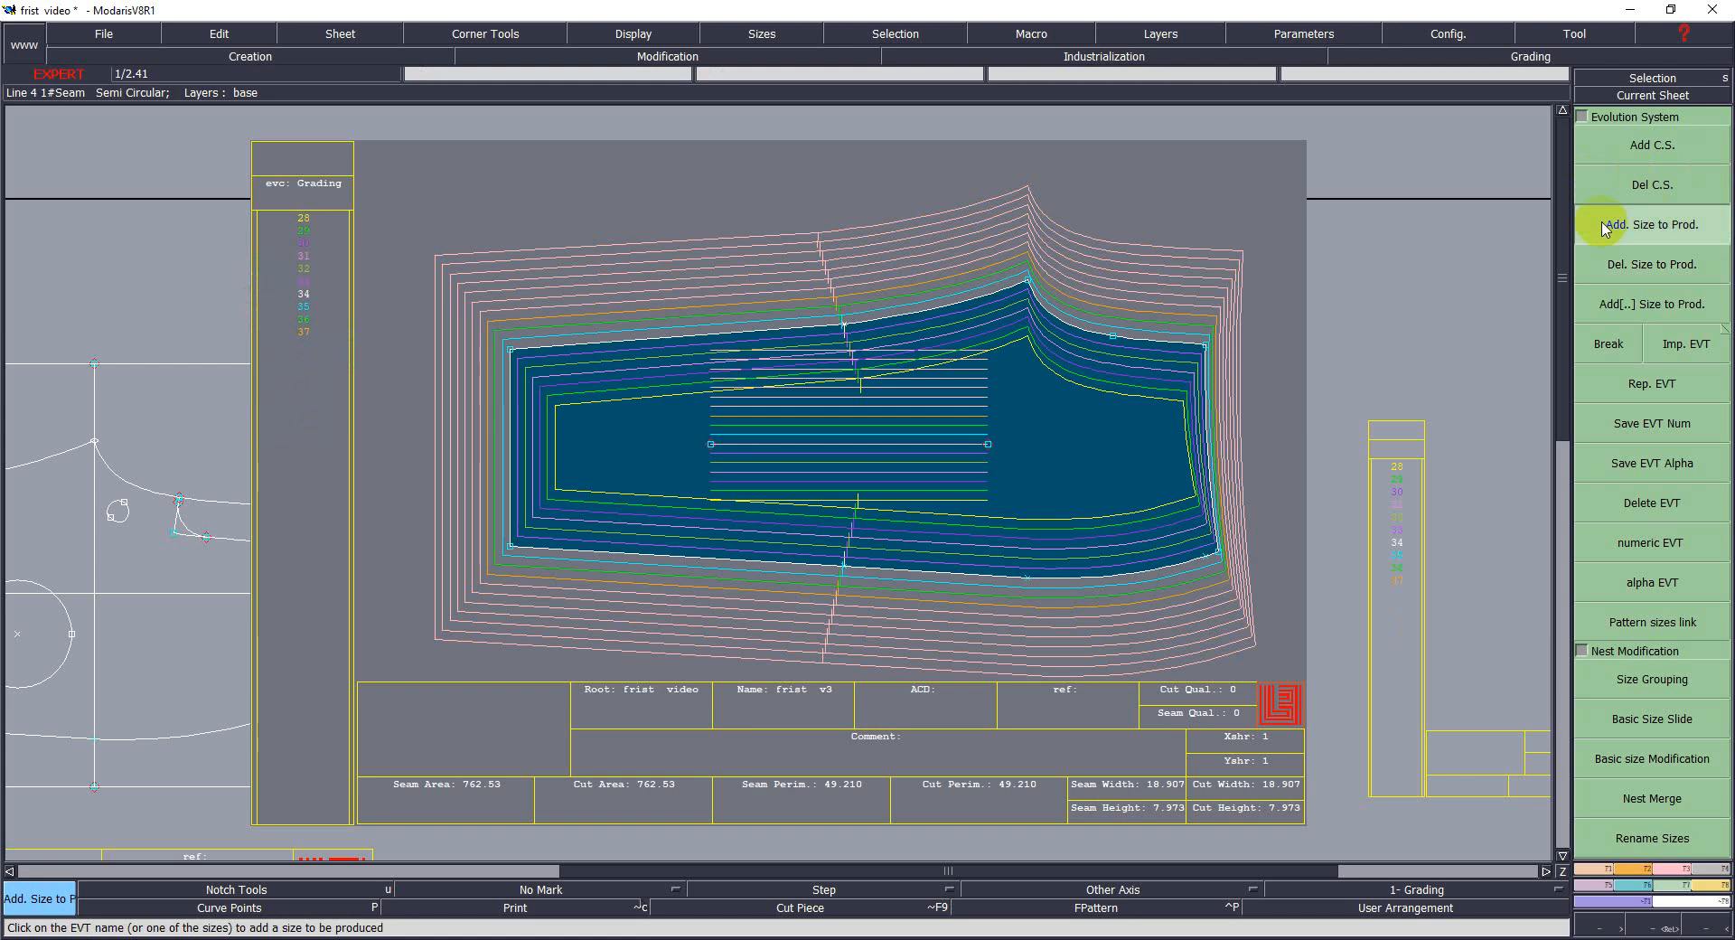
click(244, 259)
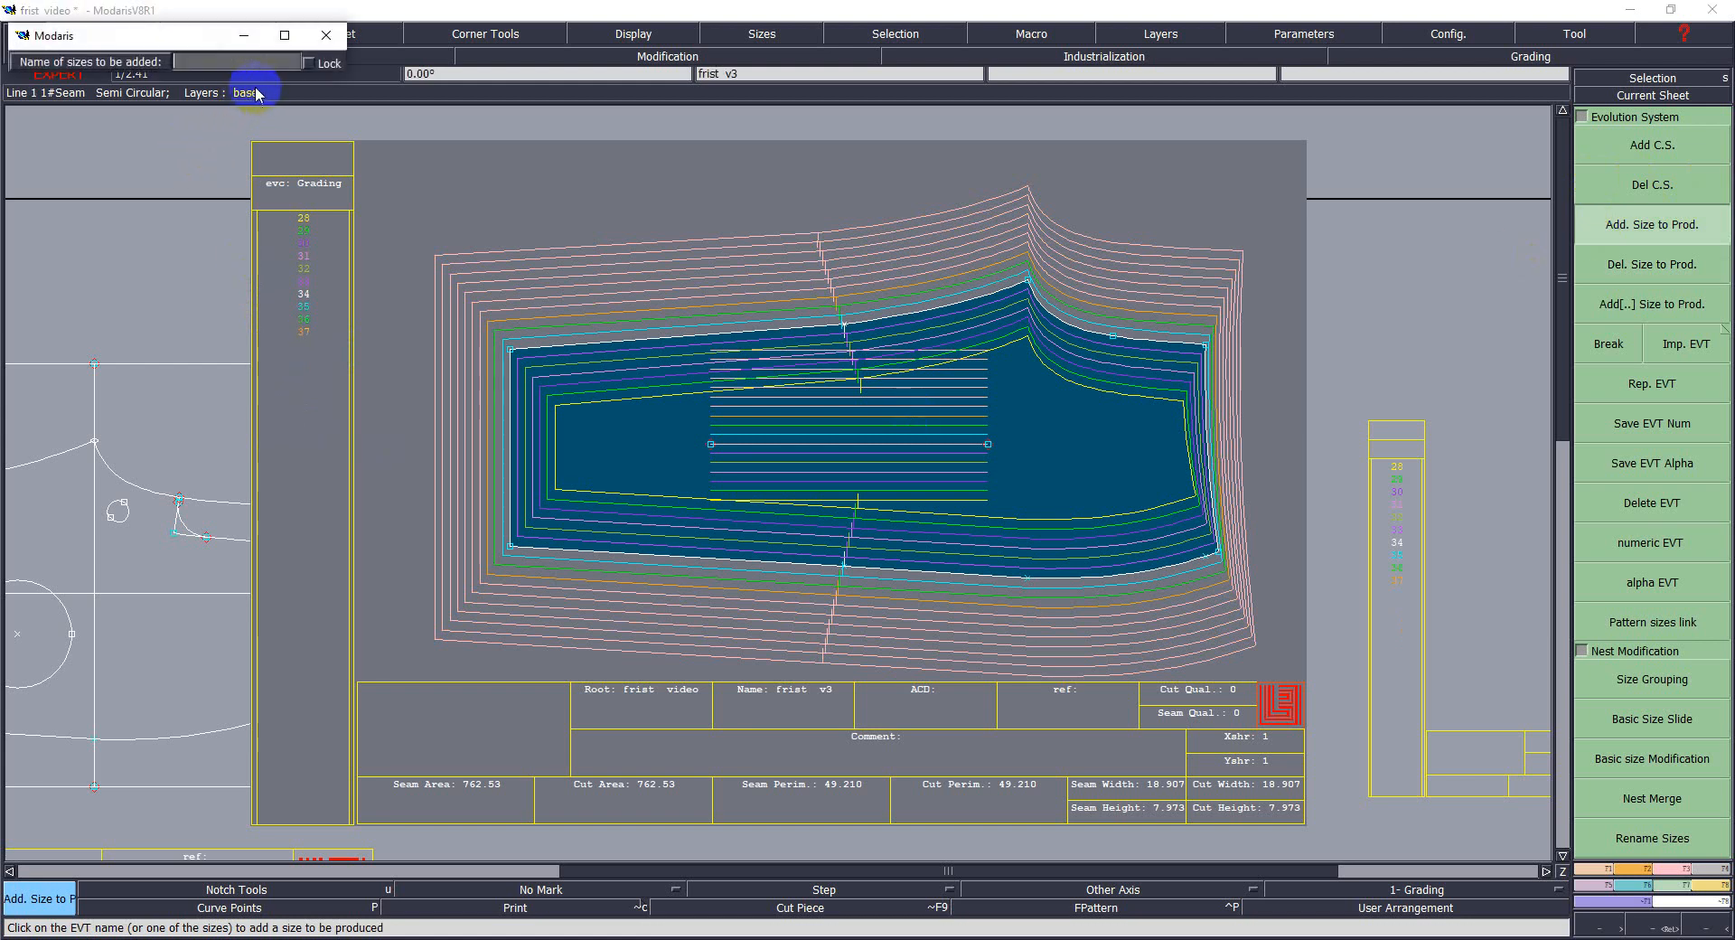
click(232, 63)
text(38)
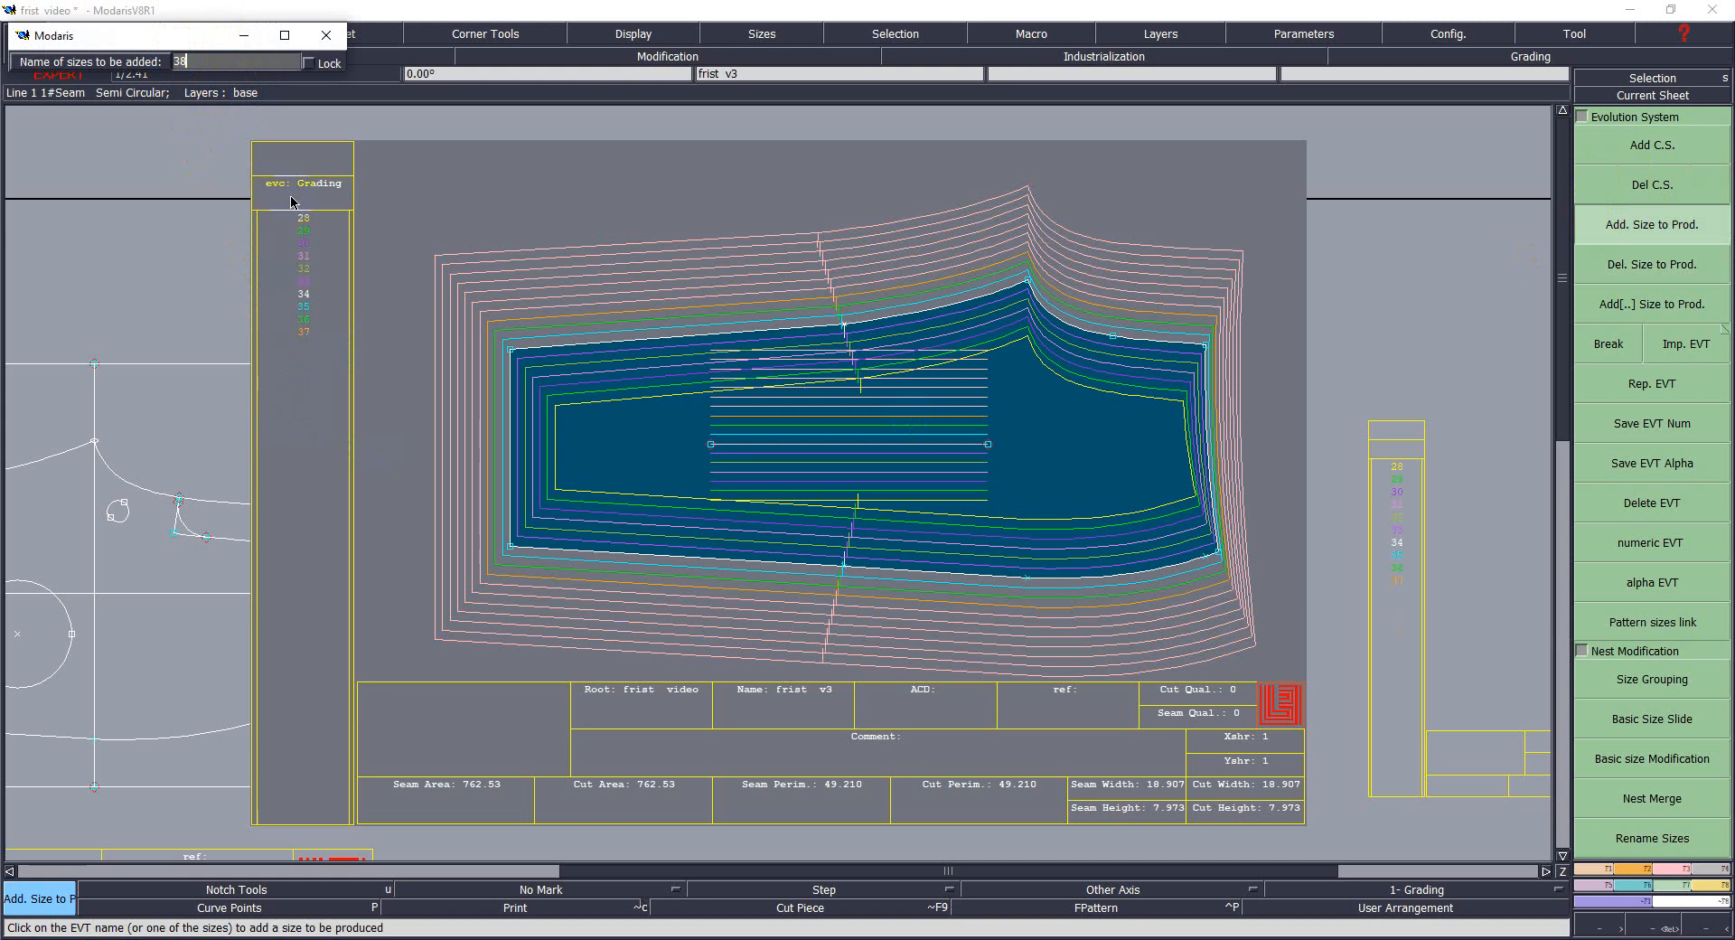
key(Return)
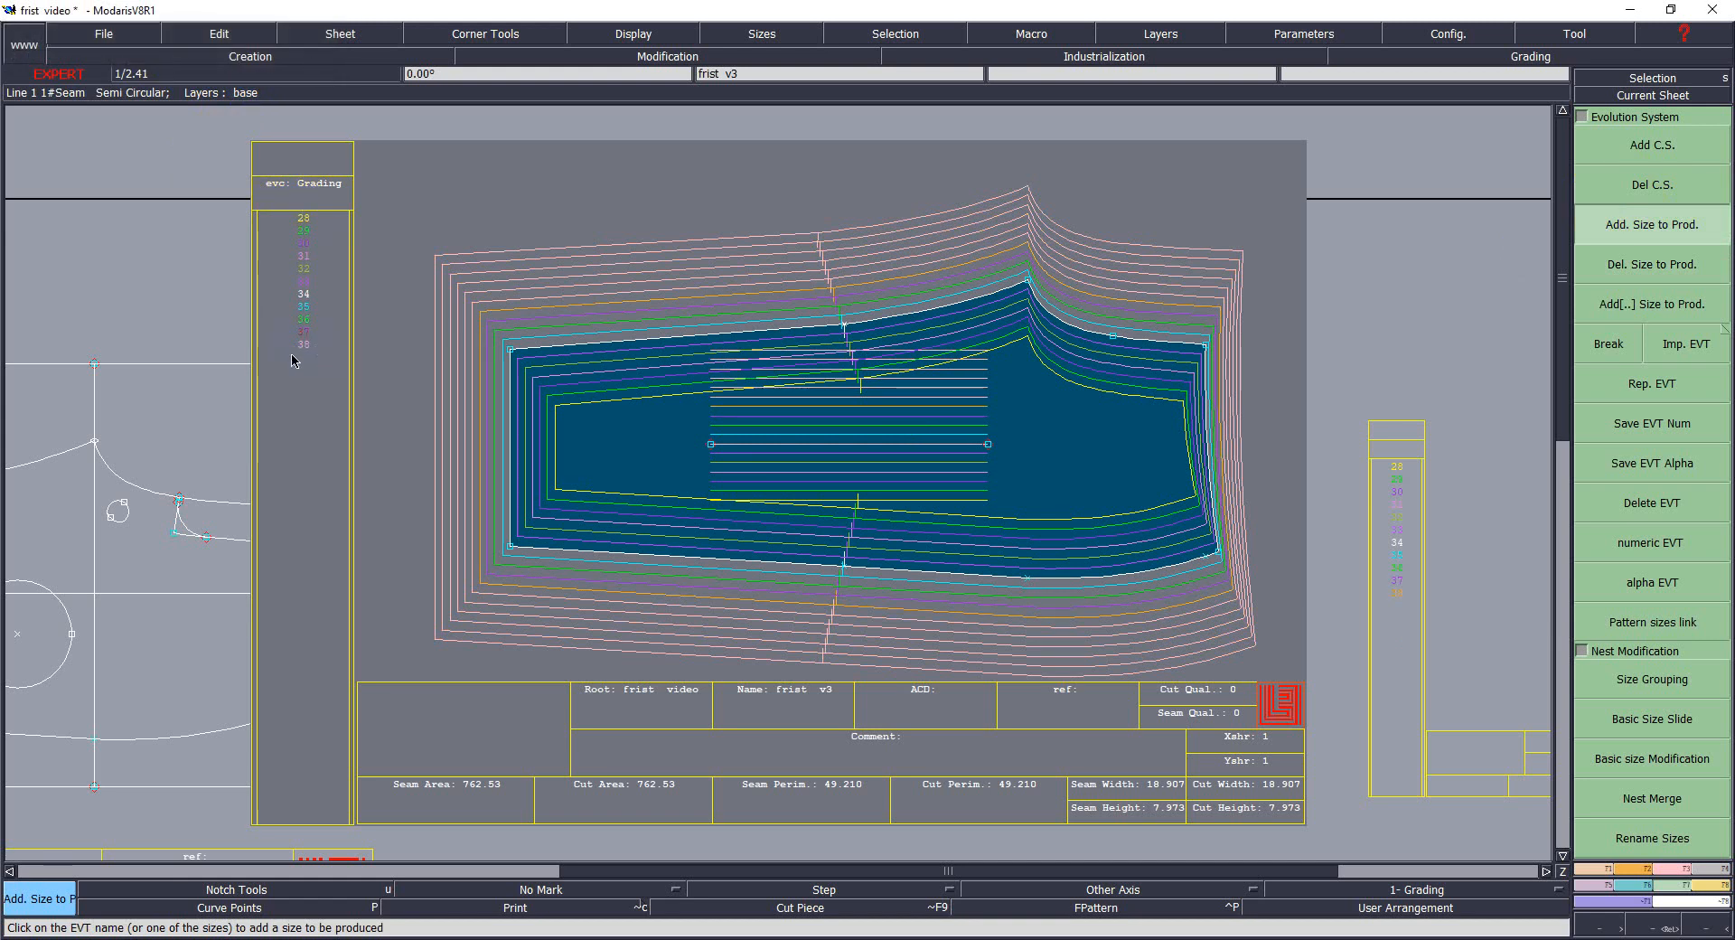
click(1638, 283)
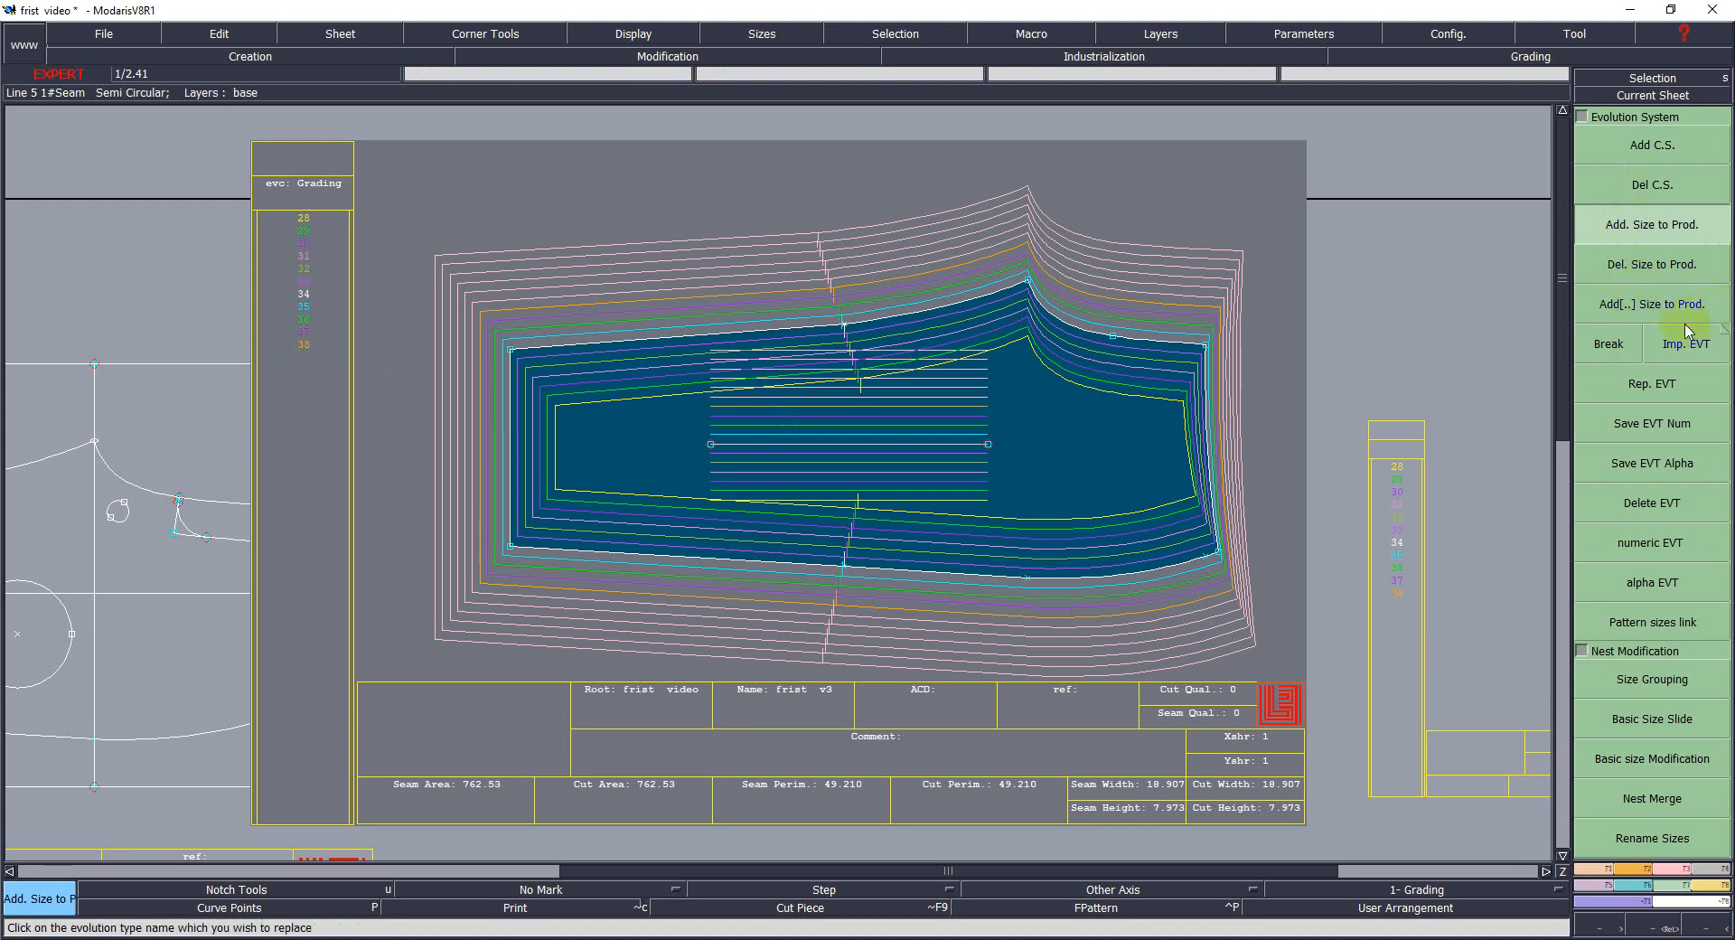
click(1623, 358)
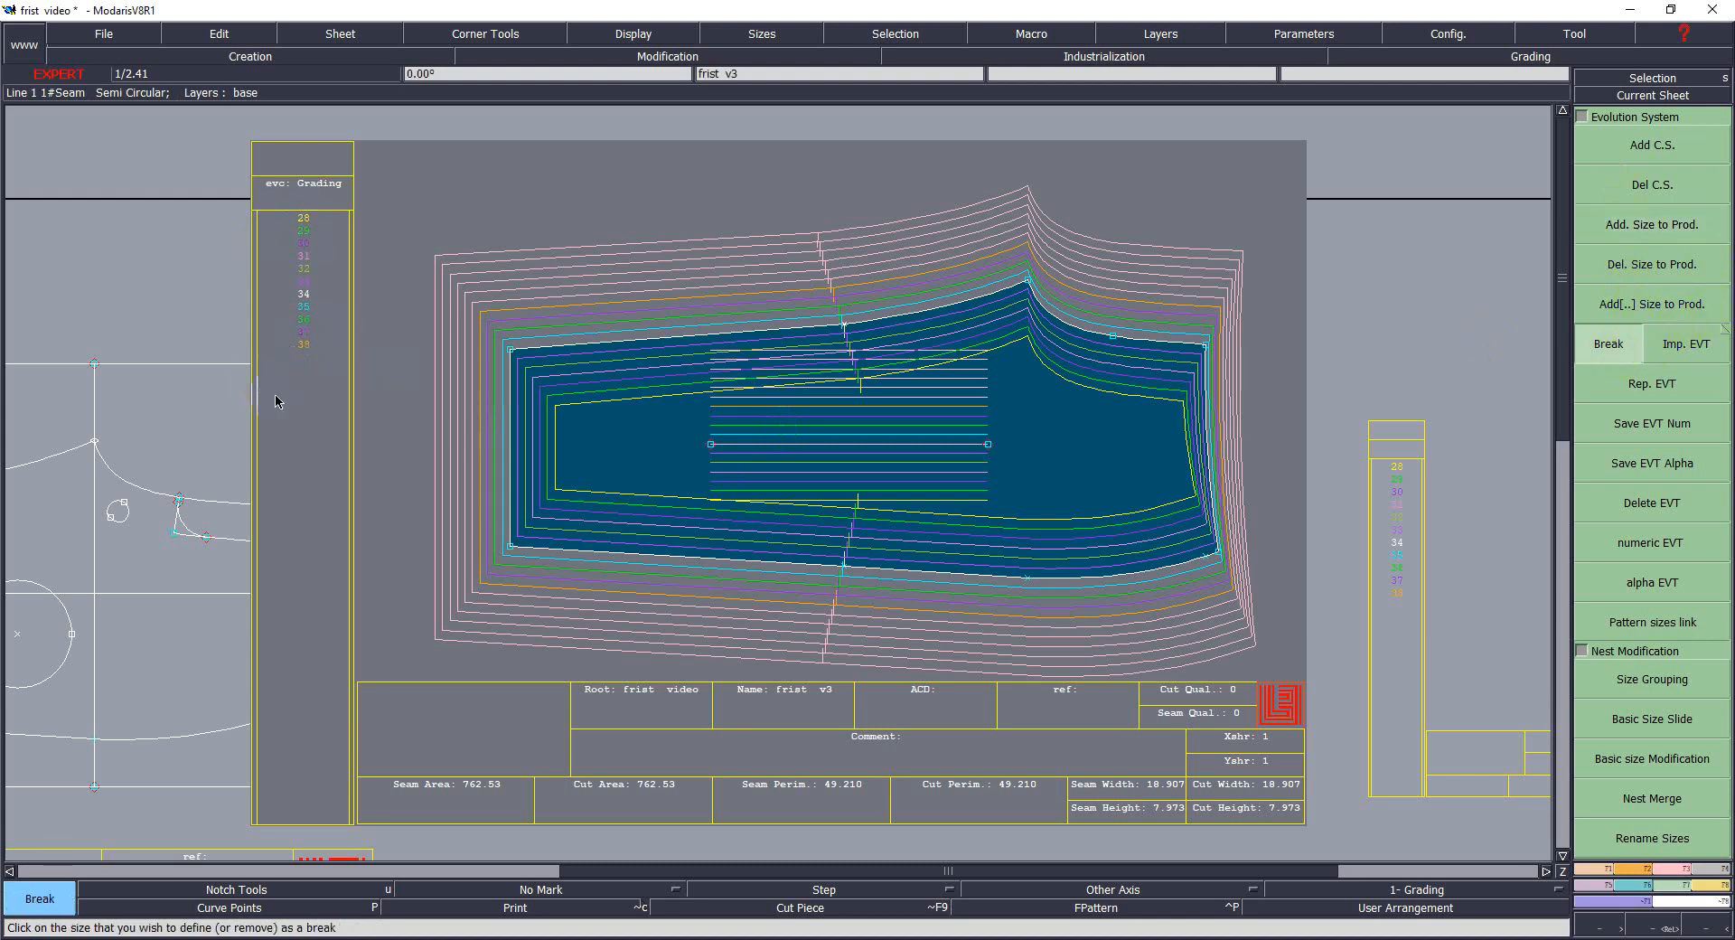
click(1660, 318)
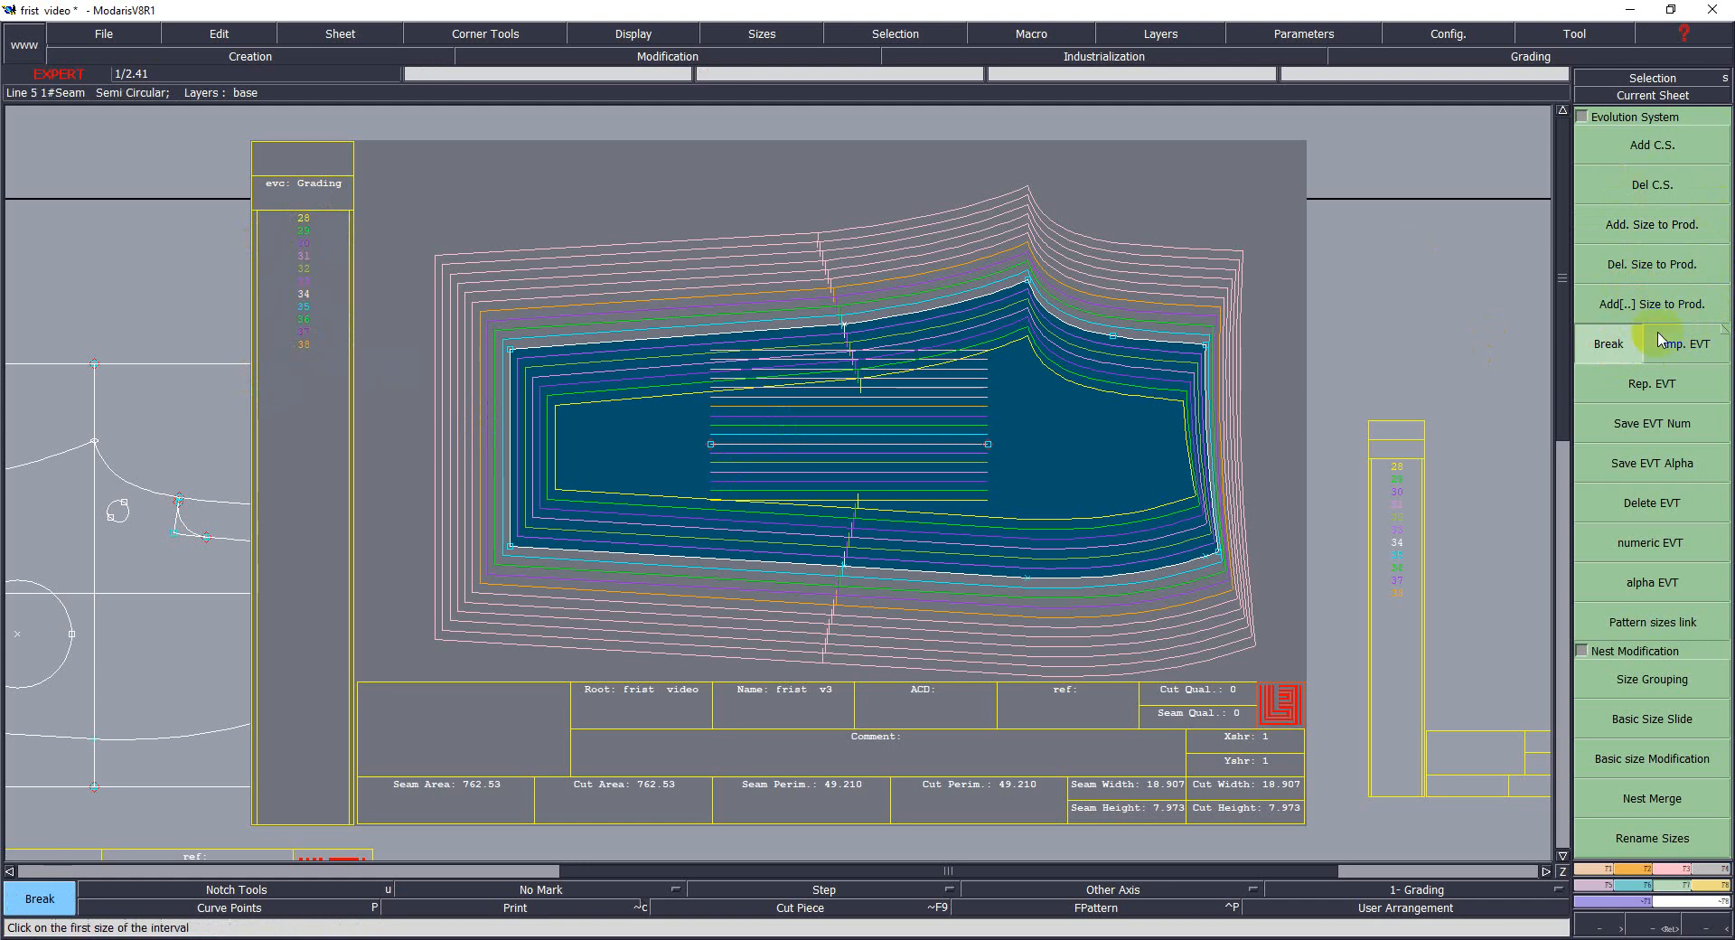
click(1622, 348)
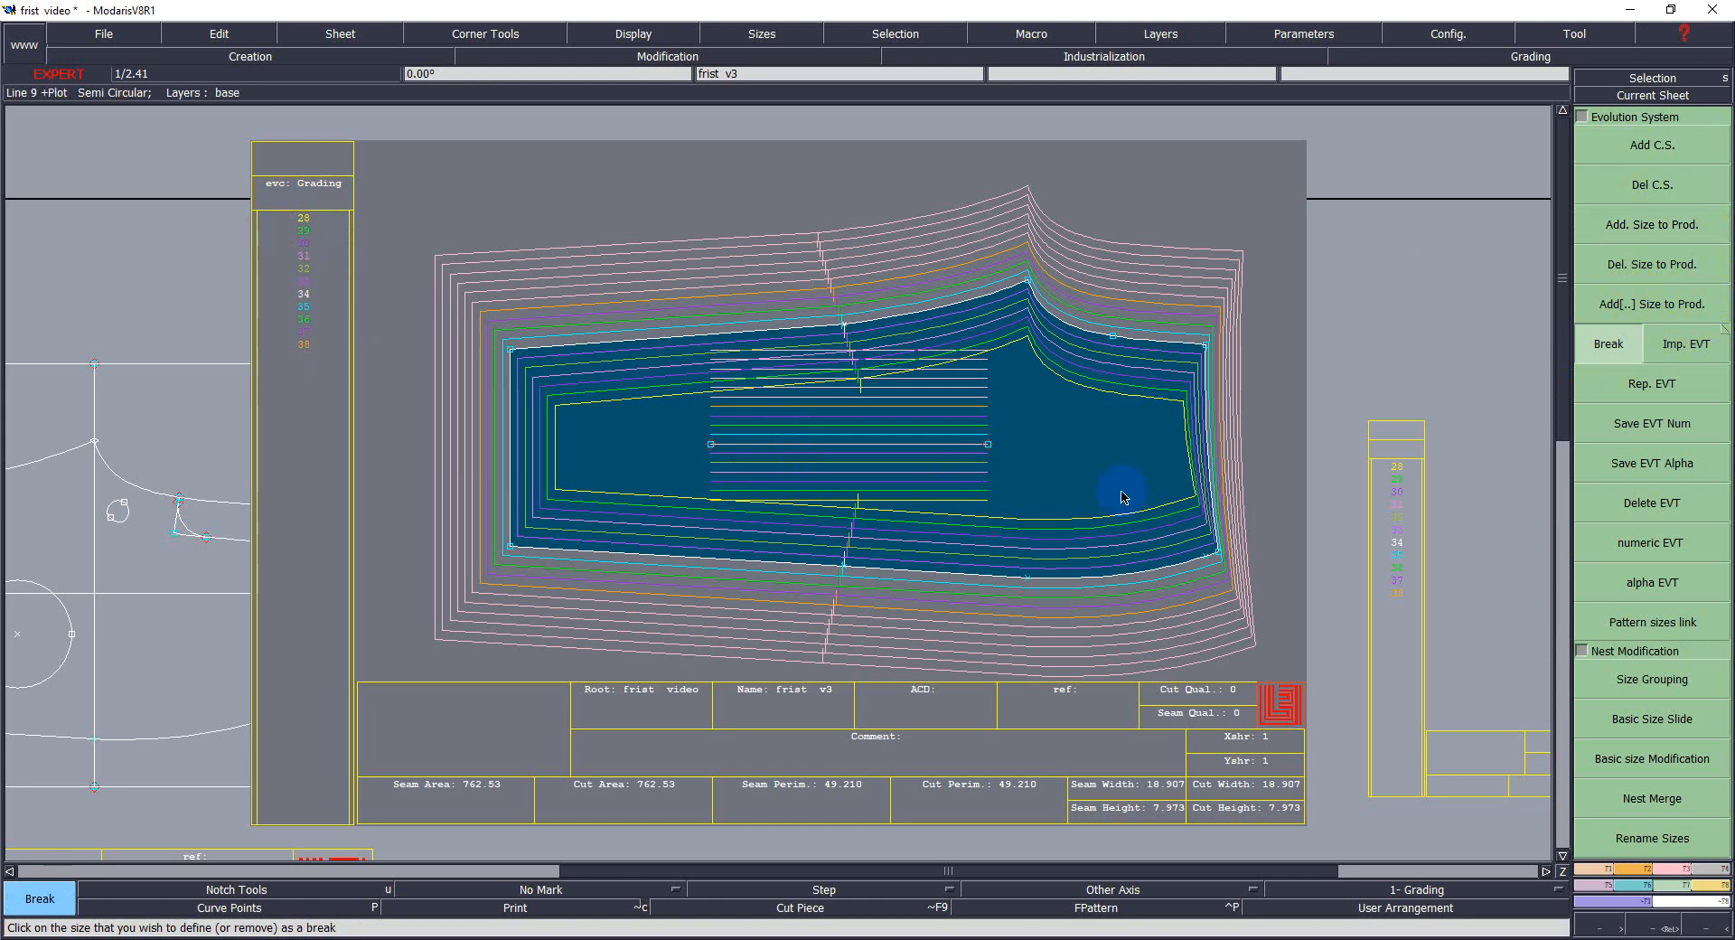
Change the trouser piece's base size to 32 with Basic Size Slide.
click(1638, 736)
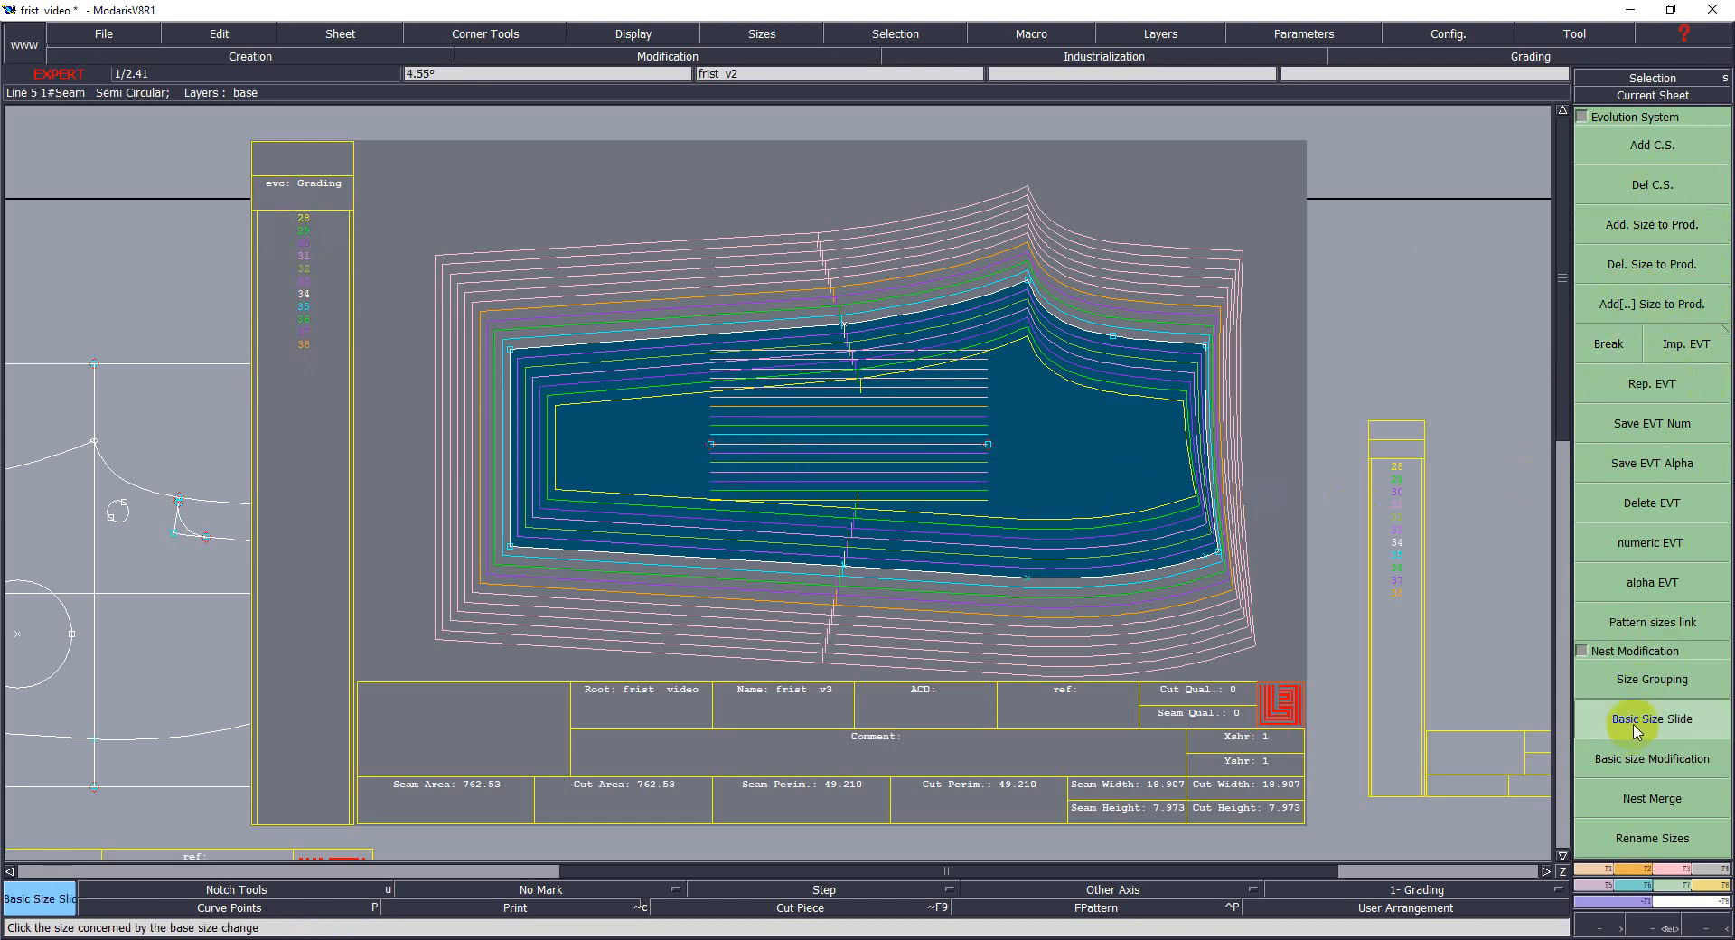
click(303, 269)
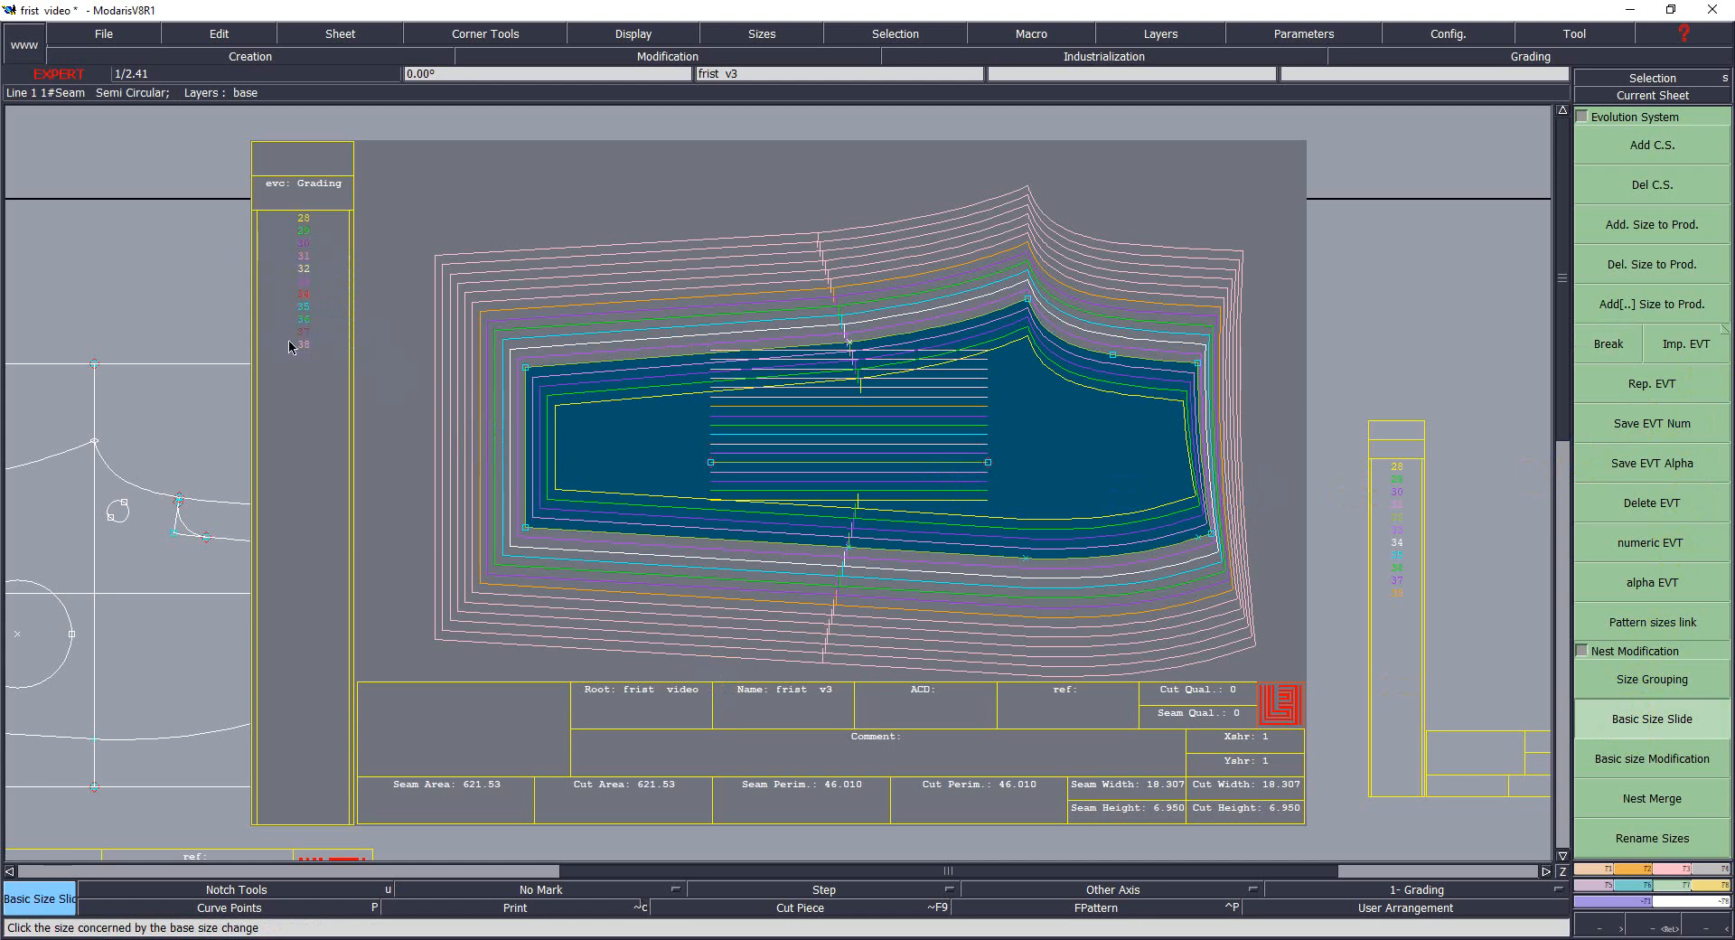
scroll(318, 325, up, 3)
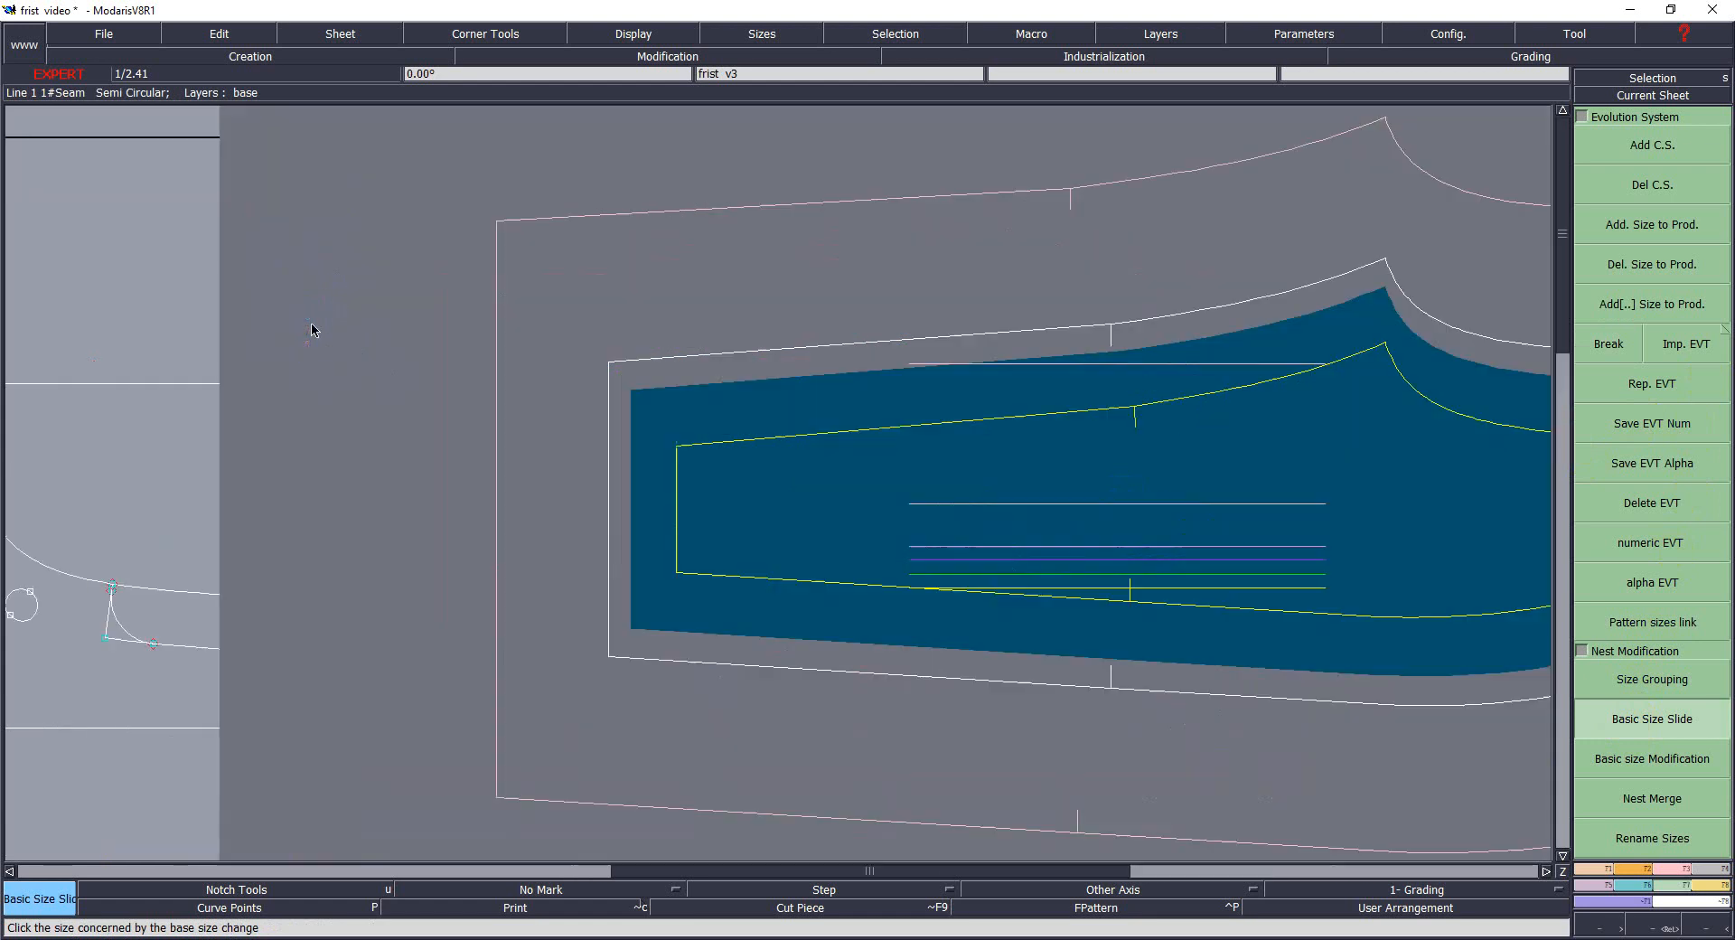
scroll(318, 325, down, 1)
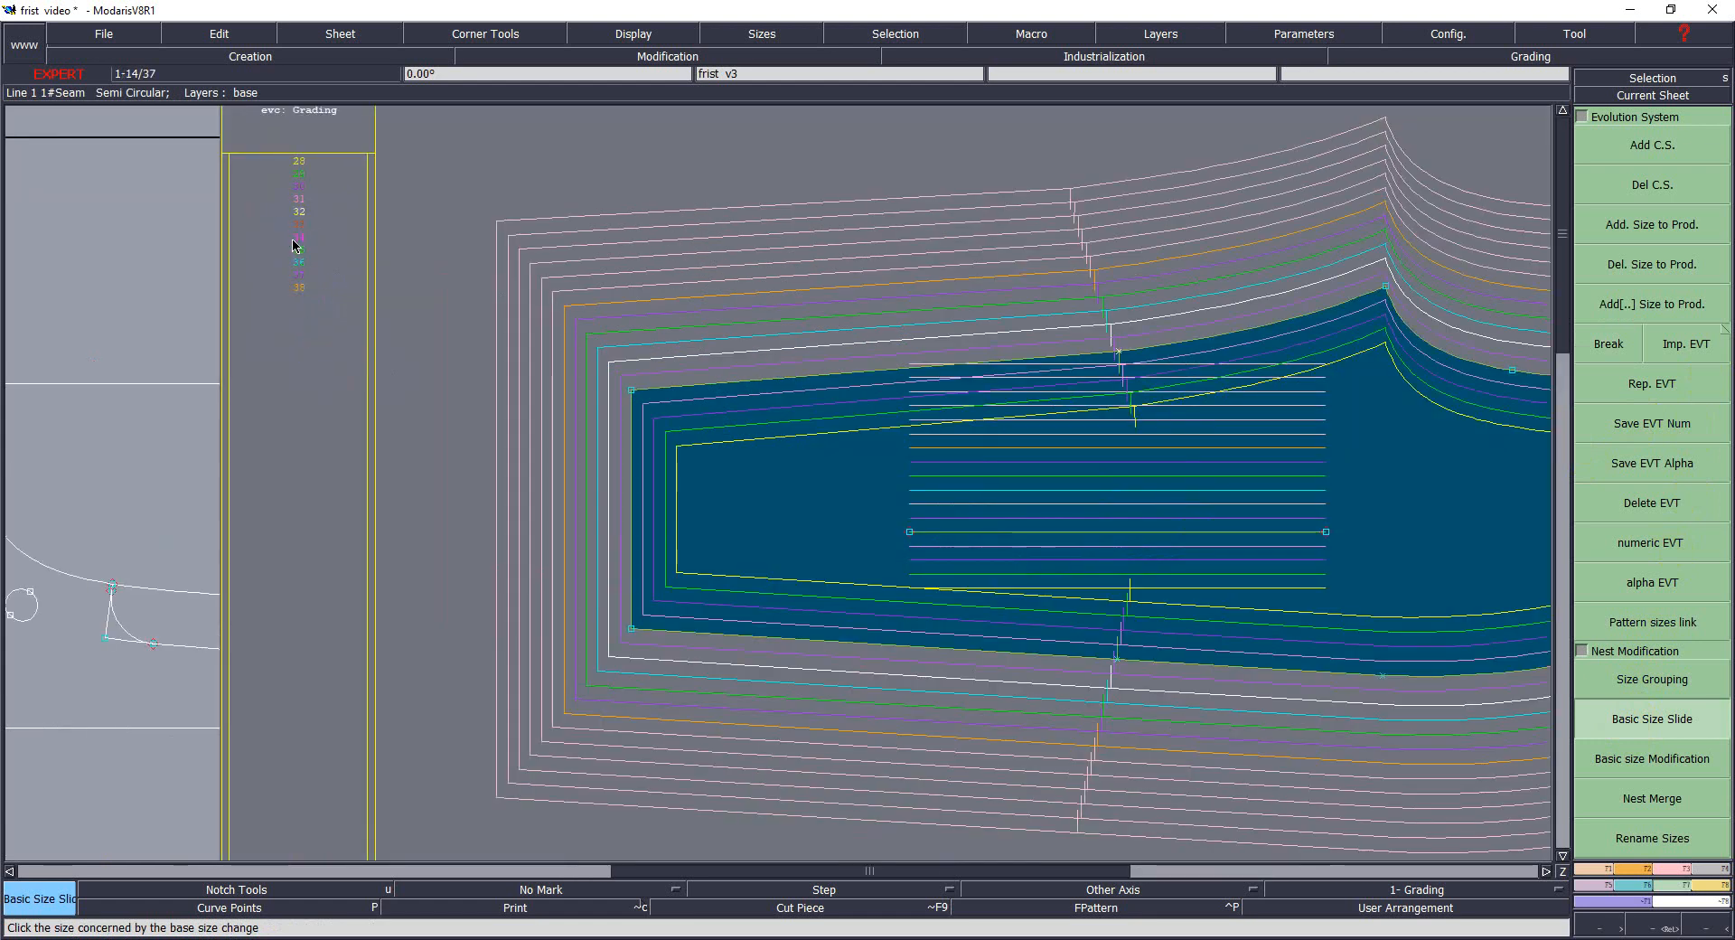
Remove the break on size 34 in the trouser piece's Grading evolution with Break.
click(1608, 344)
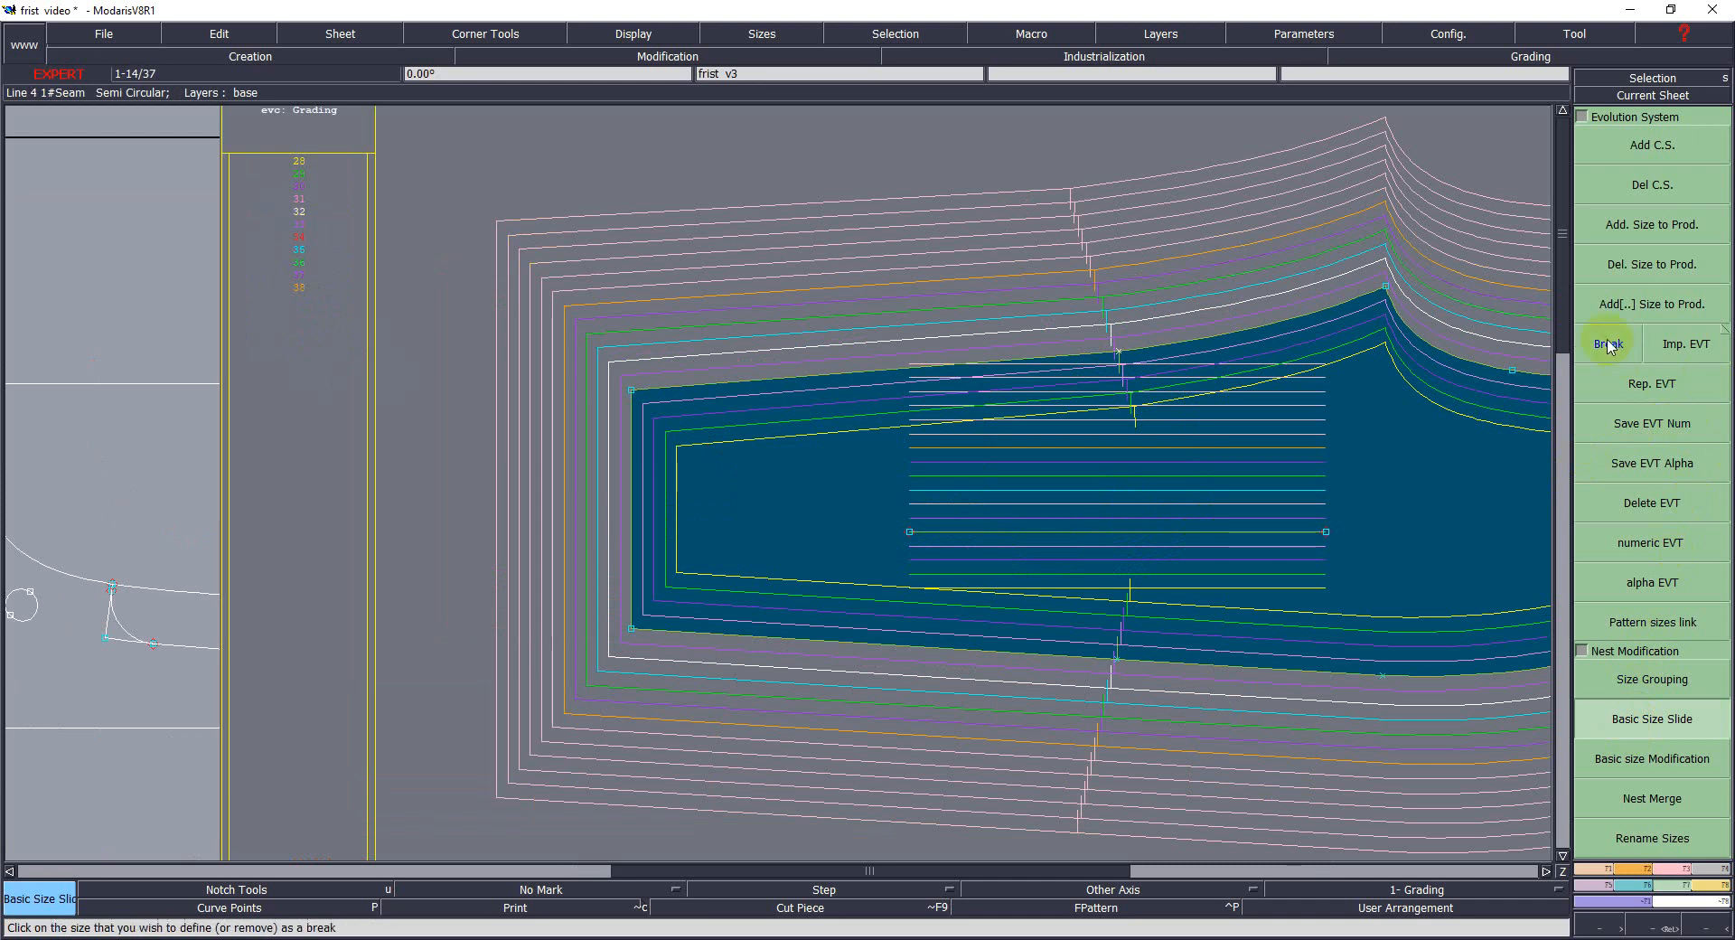
click(1608, 344)
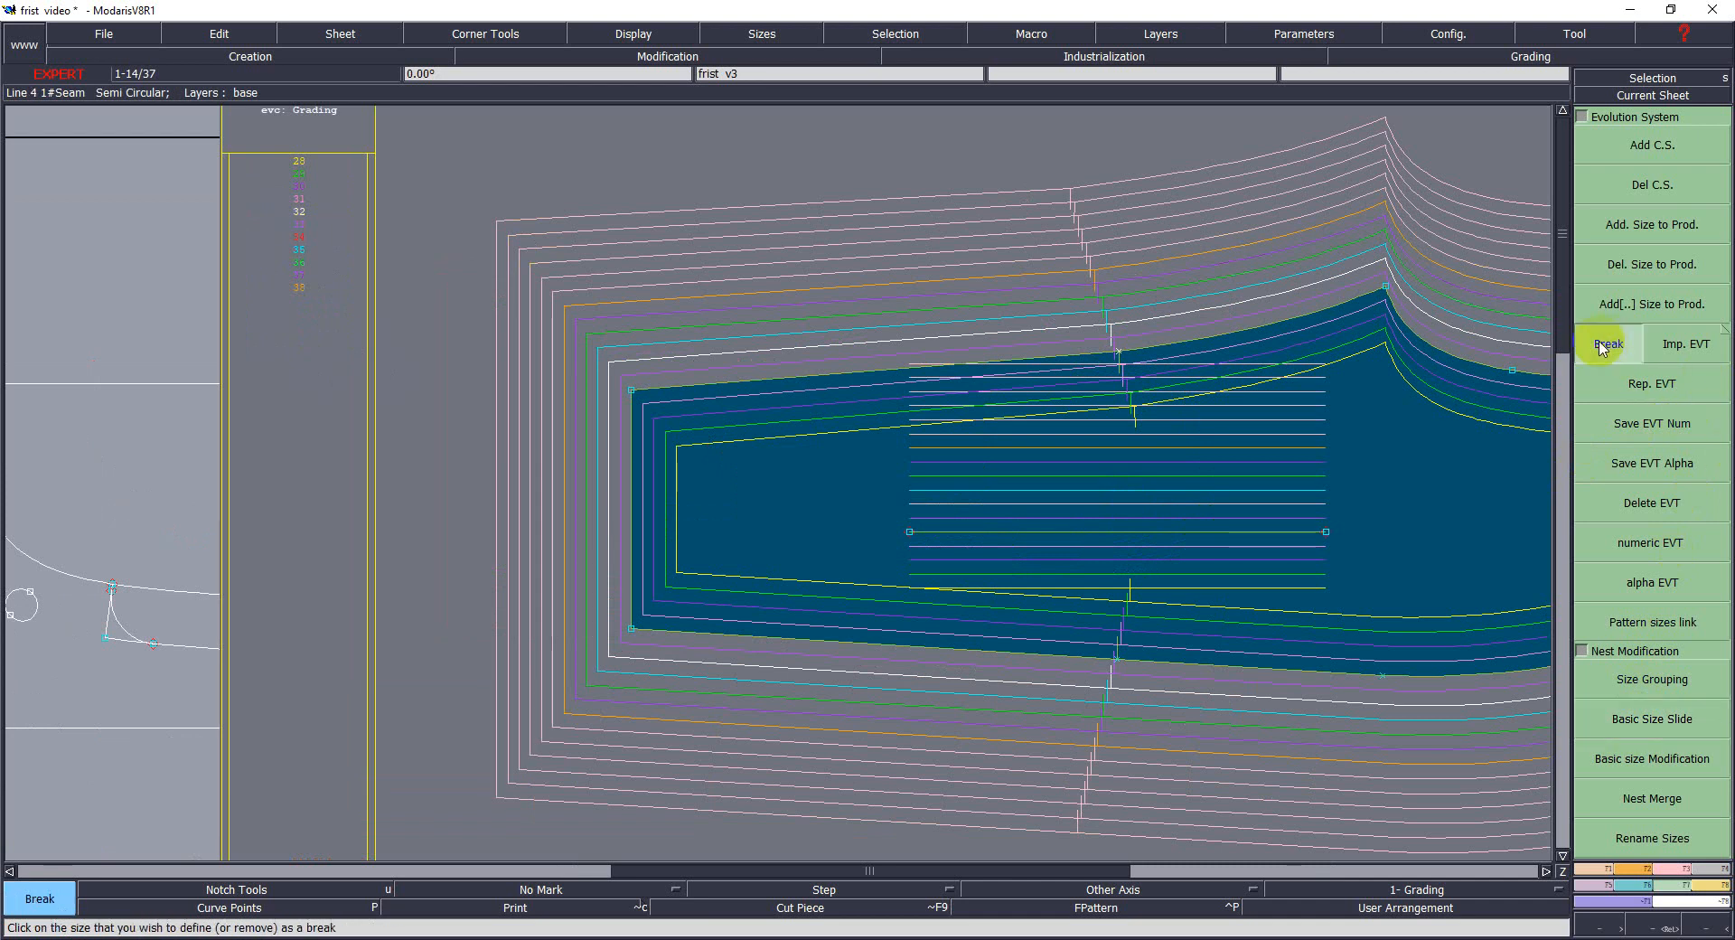
click(300, 238)
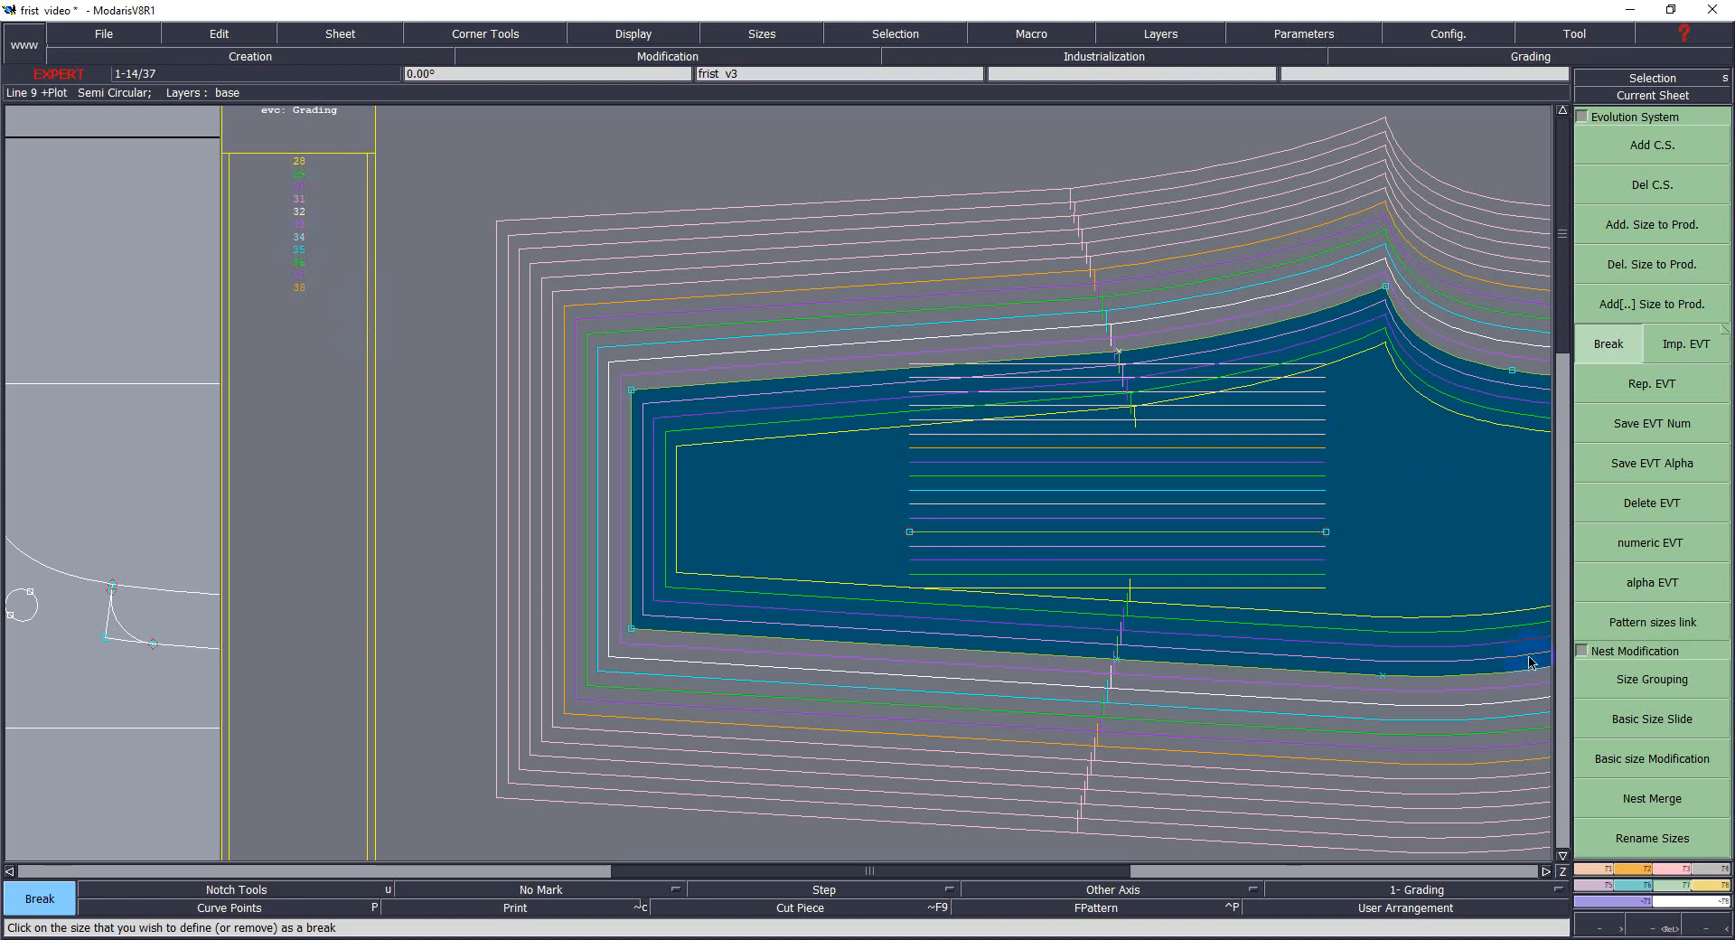
scroll(1016, 696, up, 1)
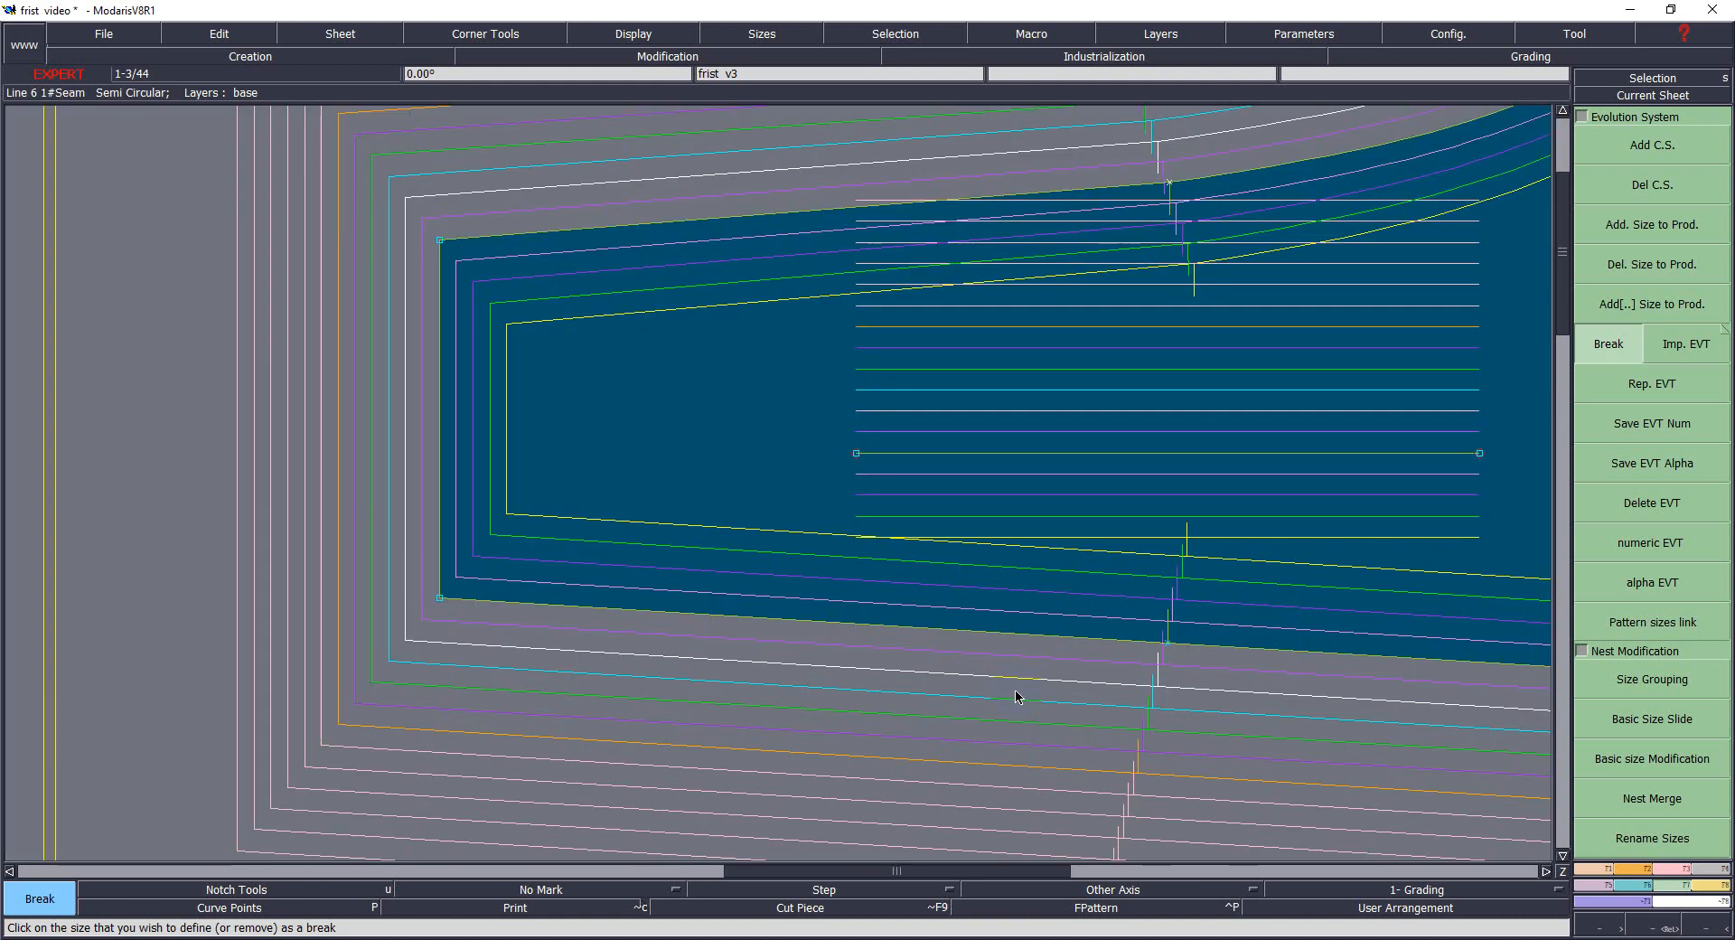
scroll(1016, 696, down, 3)
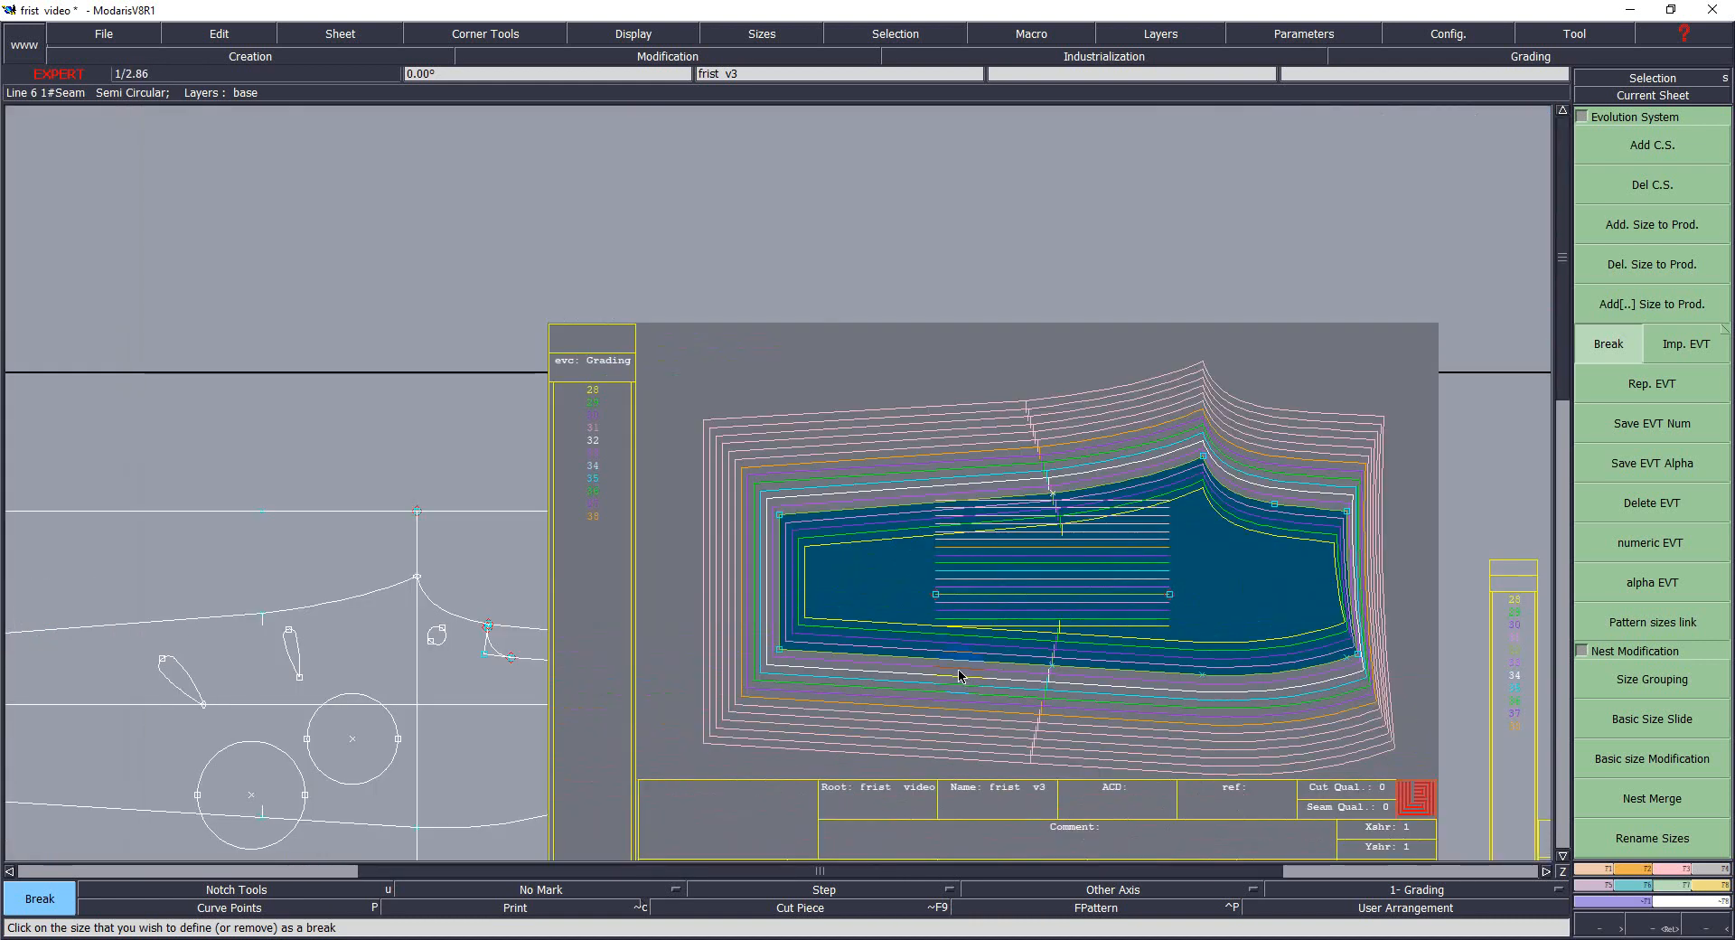